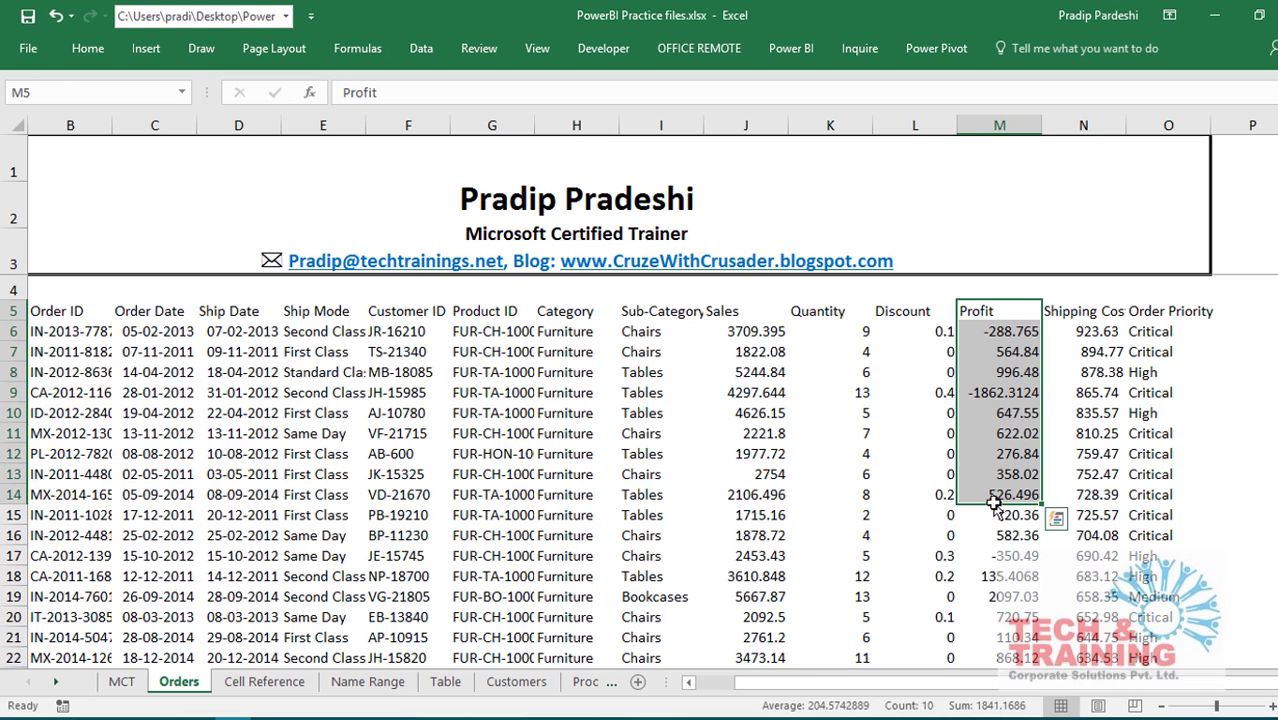
Examine the Category, Profit and Order Priority columns of the Orders sheet.
{"action": "left_click_drag", "start_coordinate": [566, 312], "coordinate": [568, 462]}
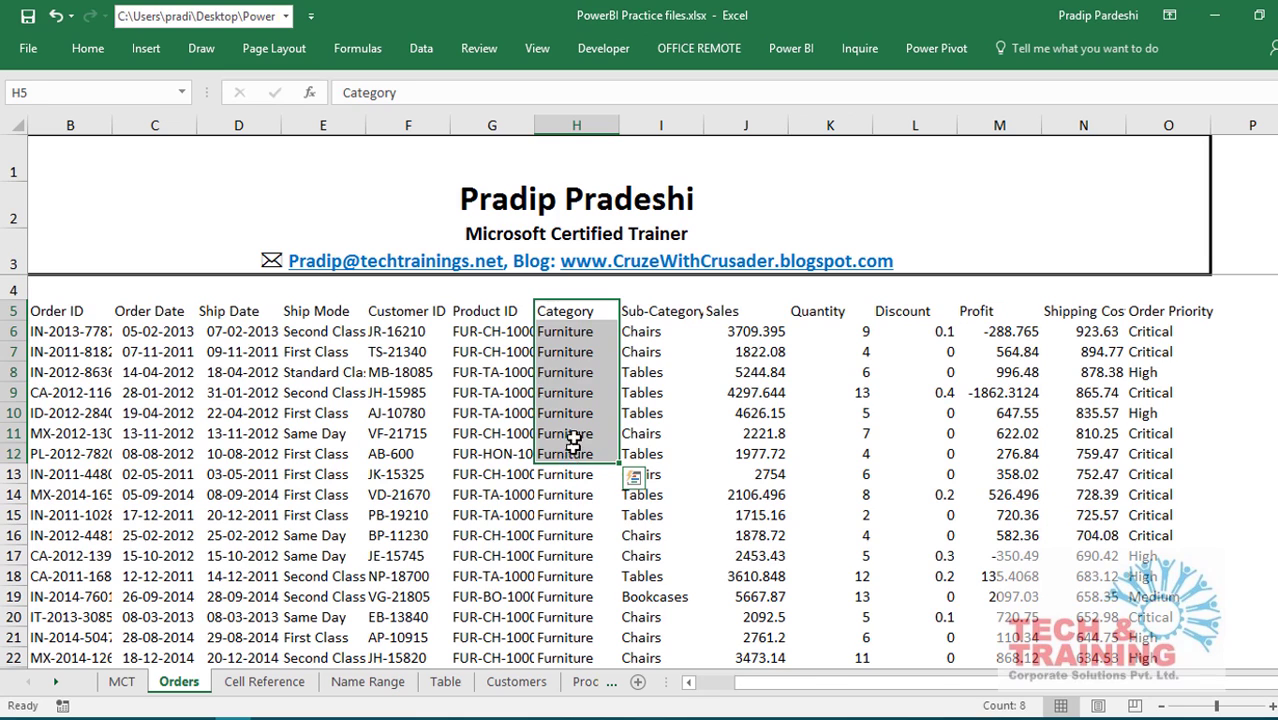
{"action": "left_click", "coordinate": [567, 432]}
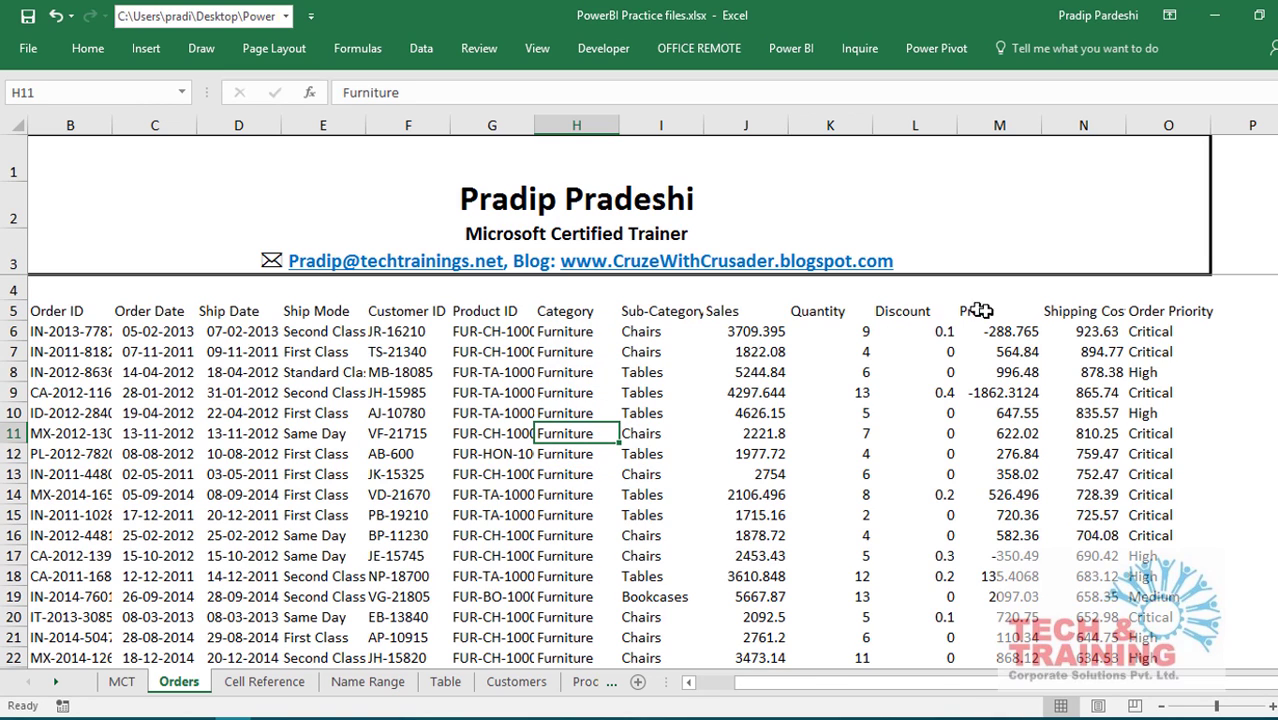
{"action": "left_click_drag", "start_coordinate": [976, 311], "coordinate": [972, 529]}
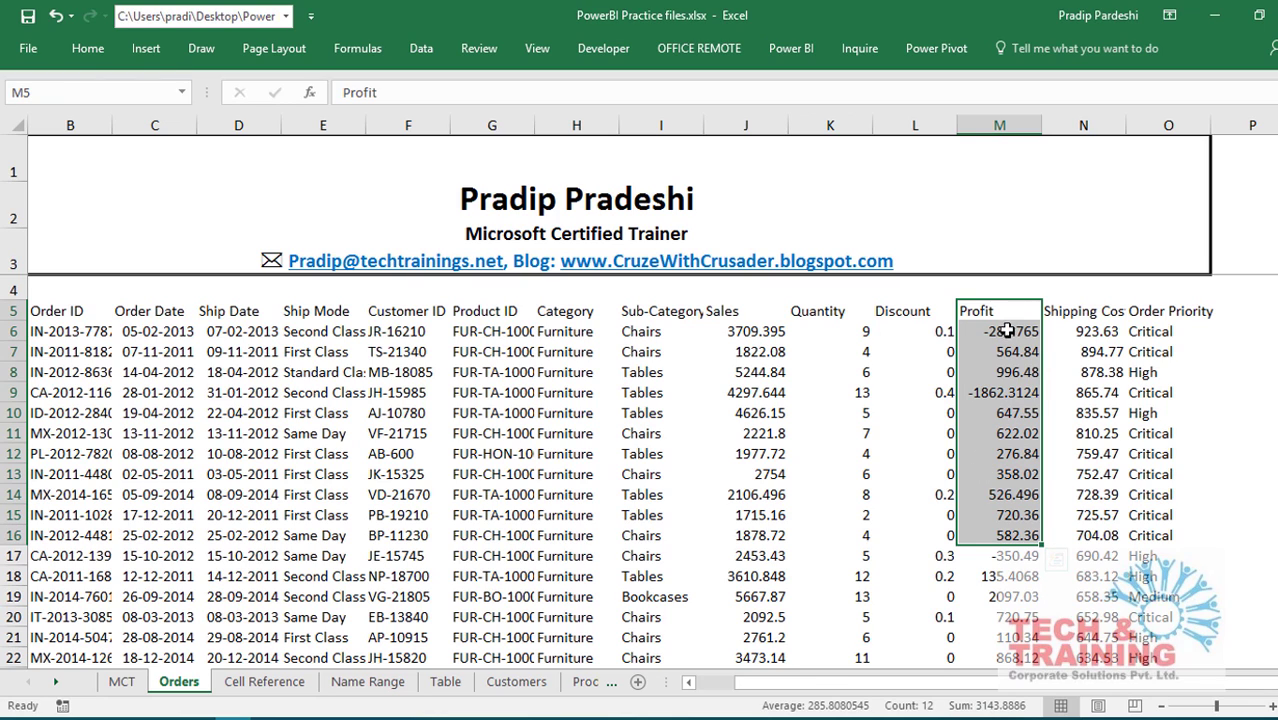
{"action": "left_click", "coordinate": [1144, 311]}
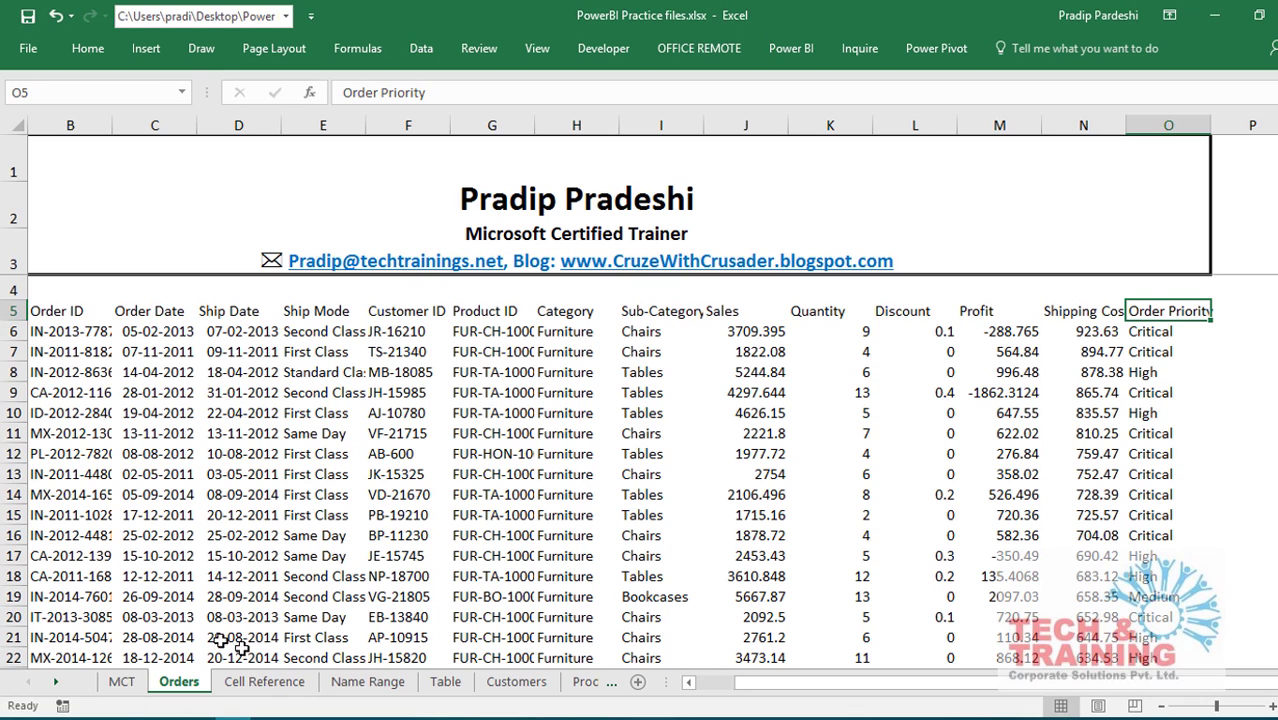
On the Cell Reference sheet, total the Profit column in B9 with the formula =SUM(Orders!M5:M51295).
{"action": "left_click", "coordinate": [262, 684]}
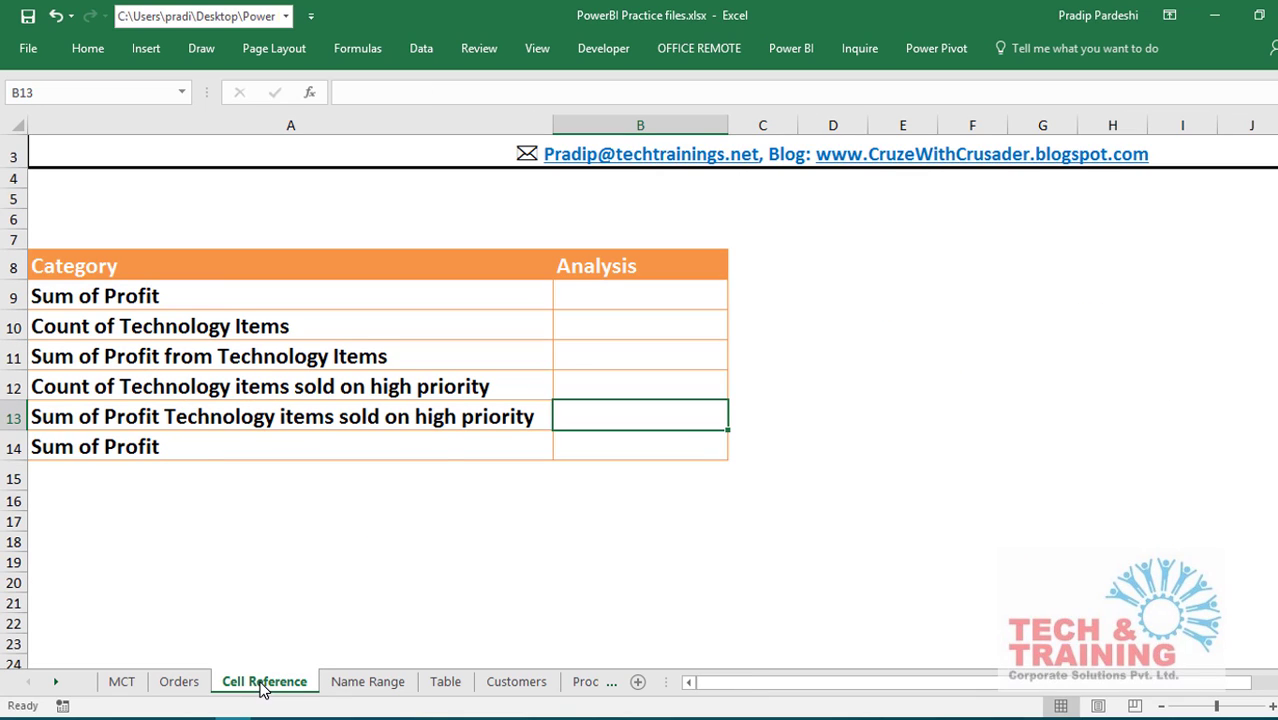
{"action": "scroll", "coordinate": [262, 688], "scroll_direction": "up", "scroll_amount": 1}
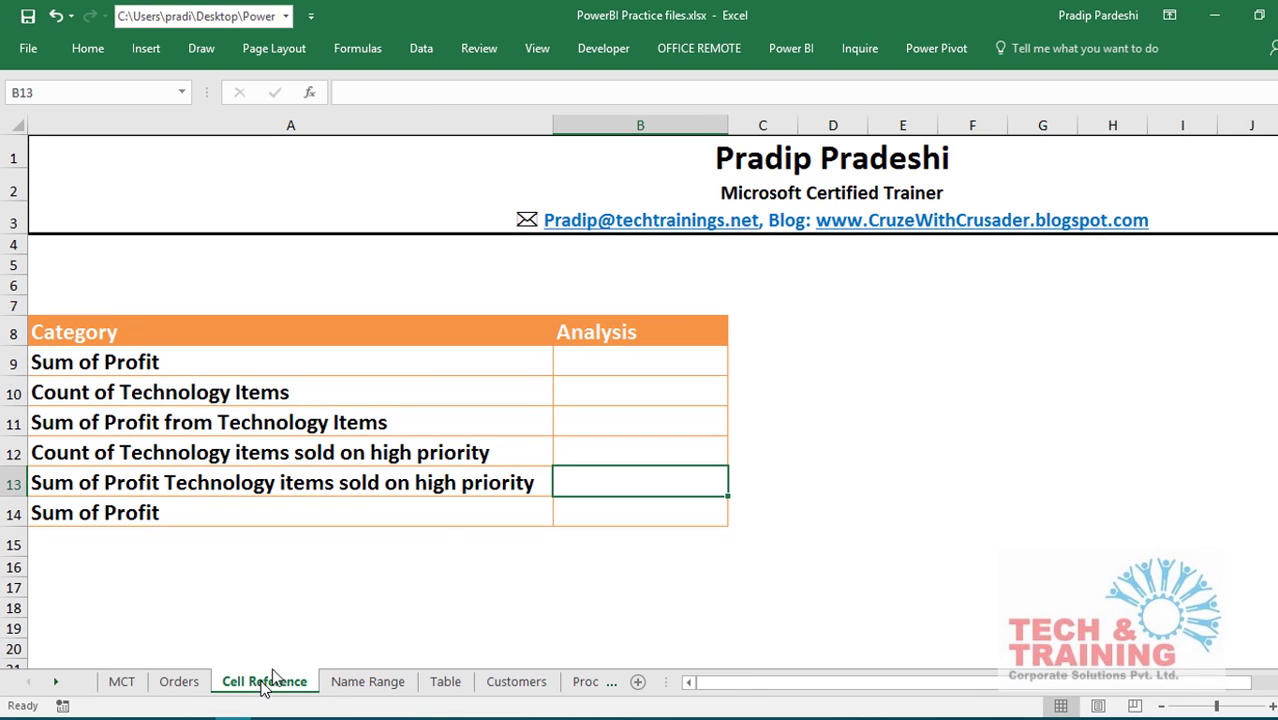
{"action": "left_click", "coordinate": [646, 352]}
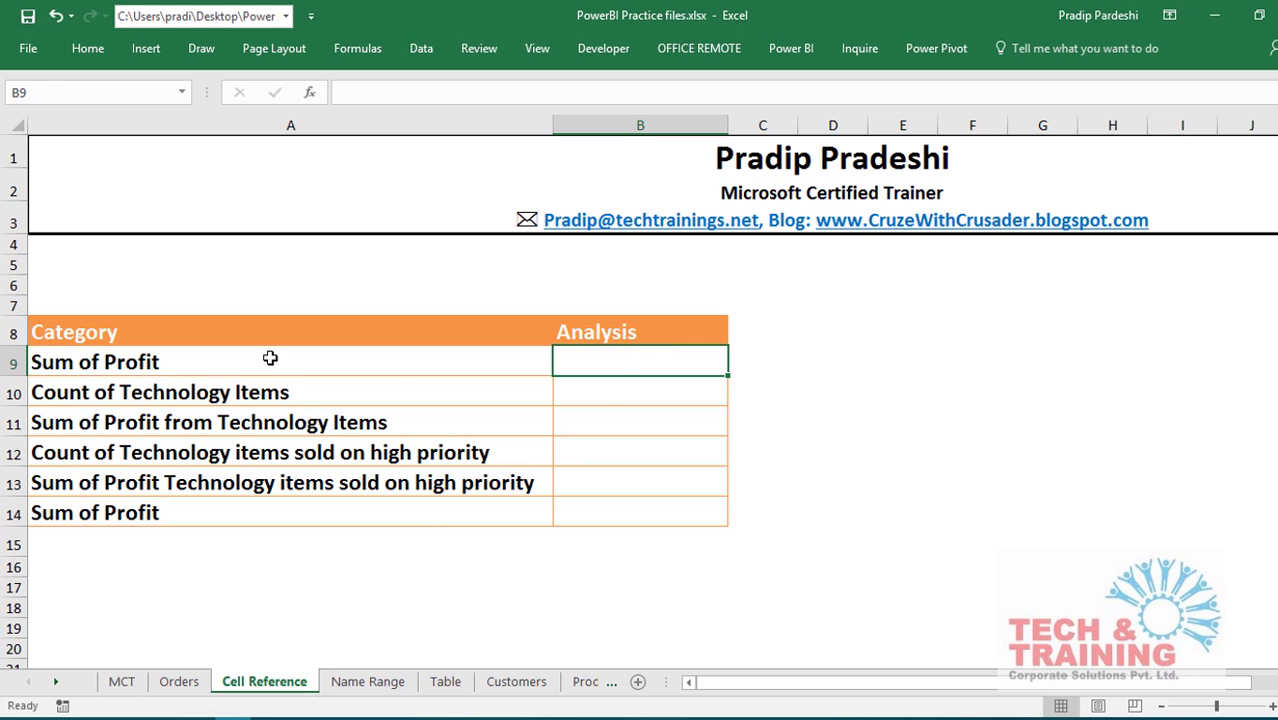
{"action": "type", "text": "=sumf"}
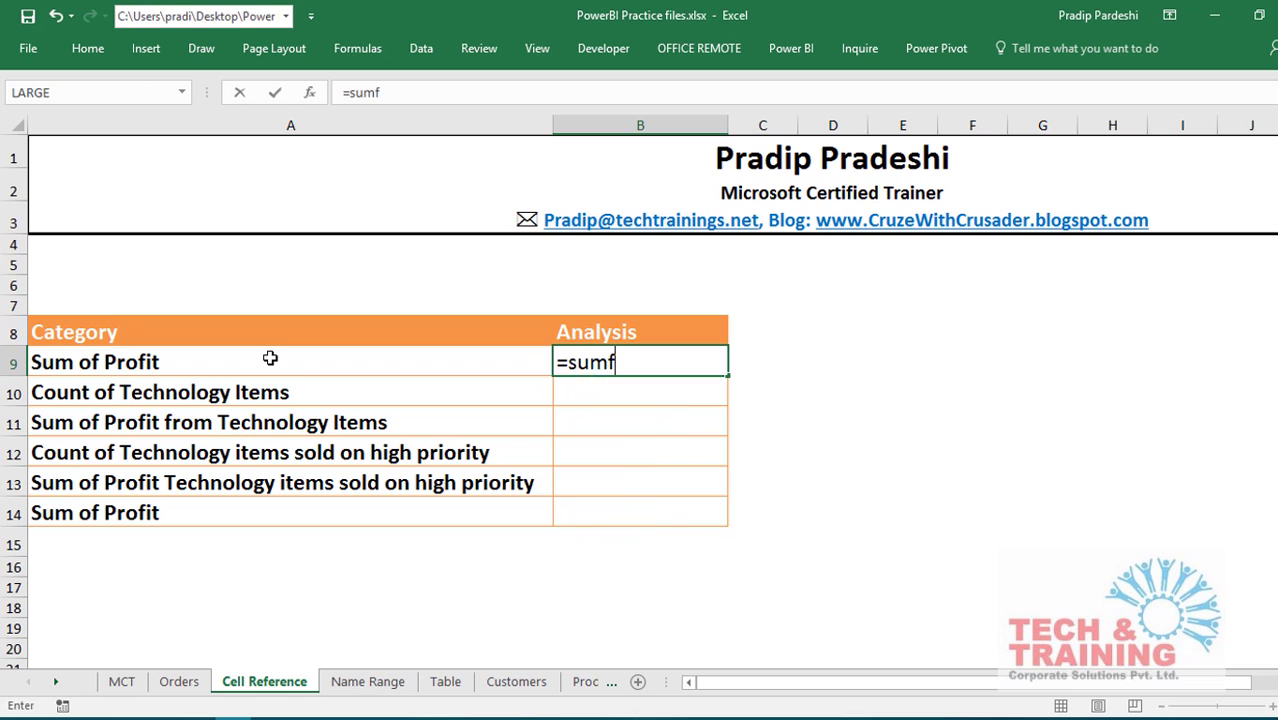
{"action": "key", "text": "BackSpace"}
{"action": "key", "text": "Tab"}
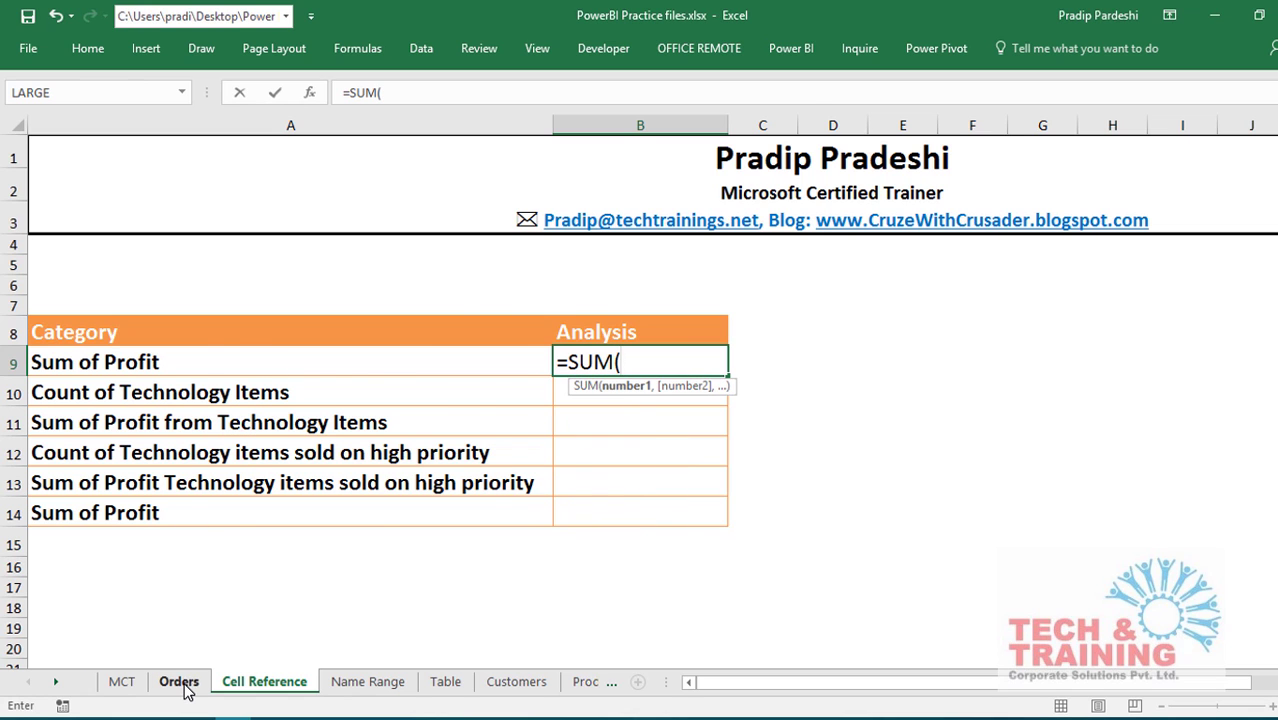
{"action": "left_click", "coordinate": [179, 682]}
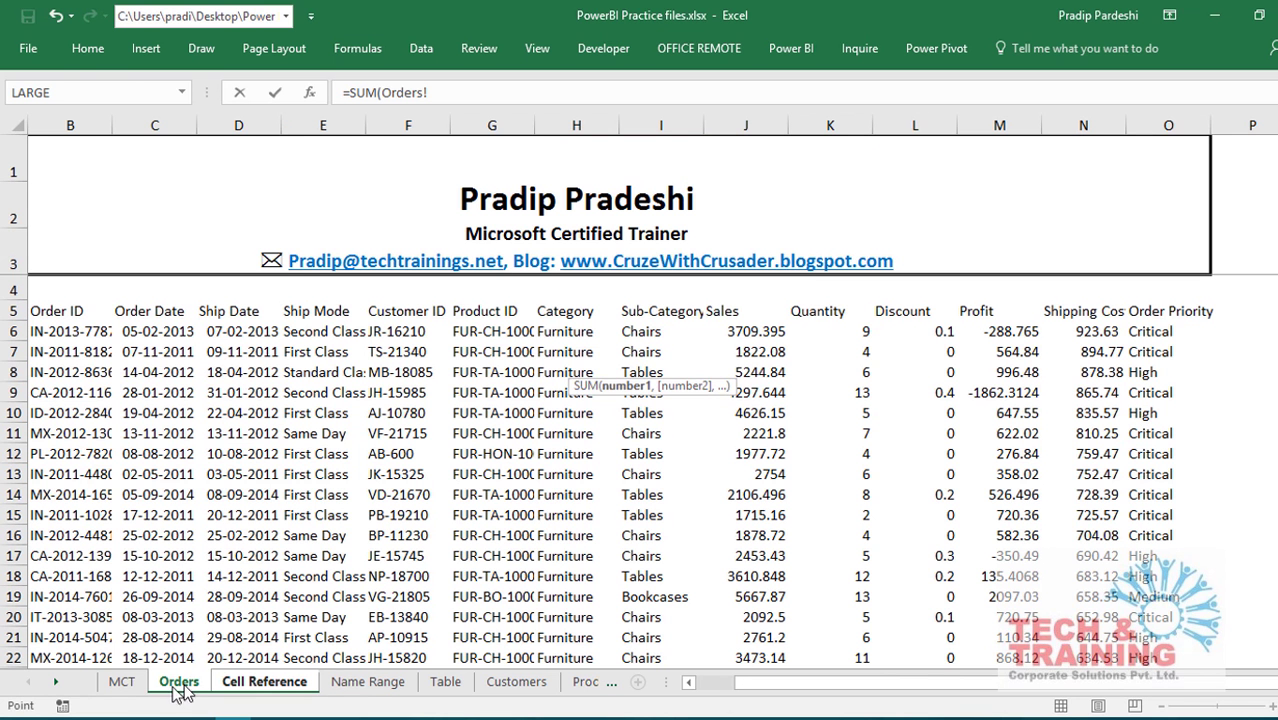
{"action": "left_click", "coordinate": [1003, 312]}
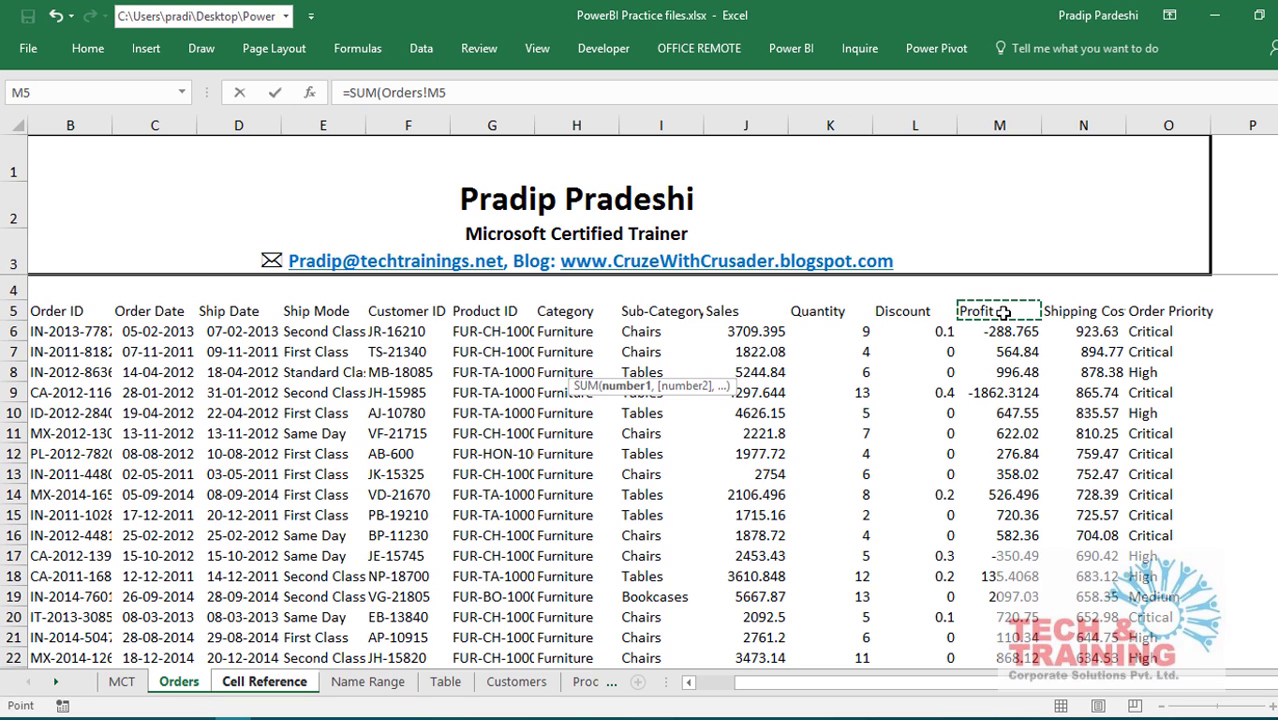
{"action": "key", "text": "ctrl+shift+Down"}
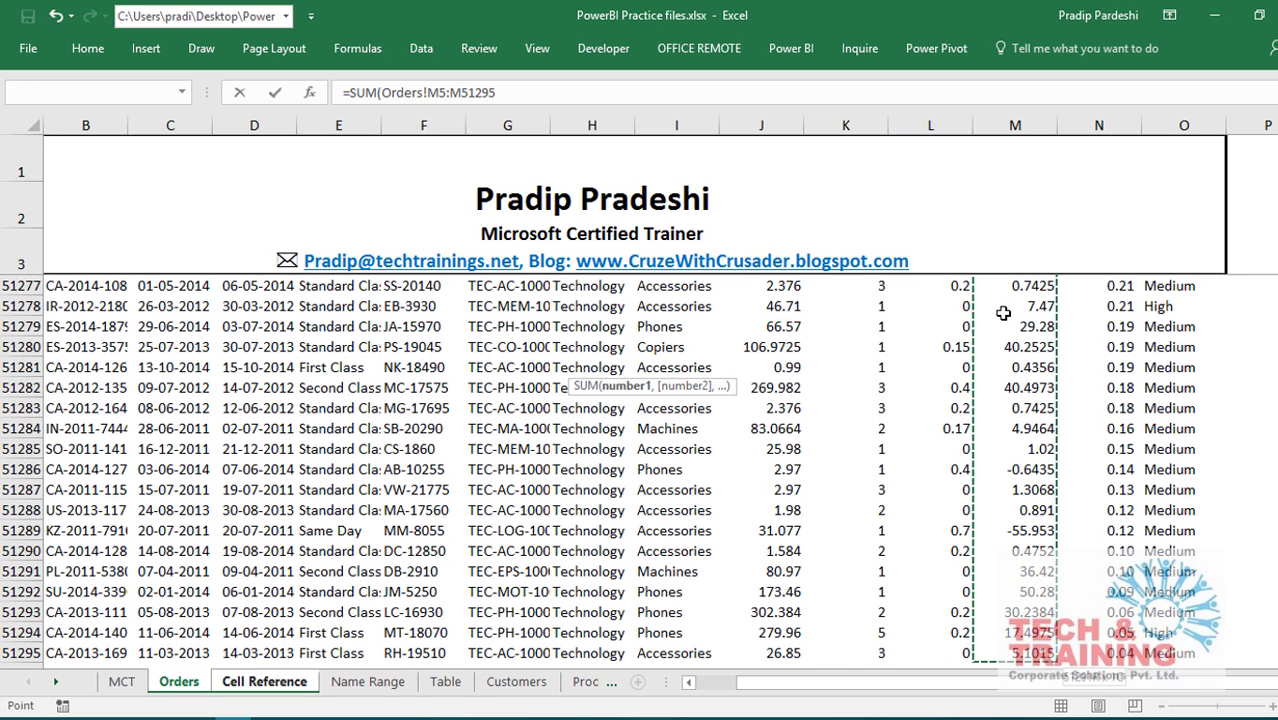
{"action": "type", "text": ")"}
{"action": "key", "text": "Return"}
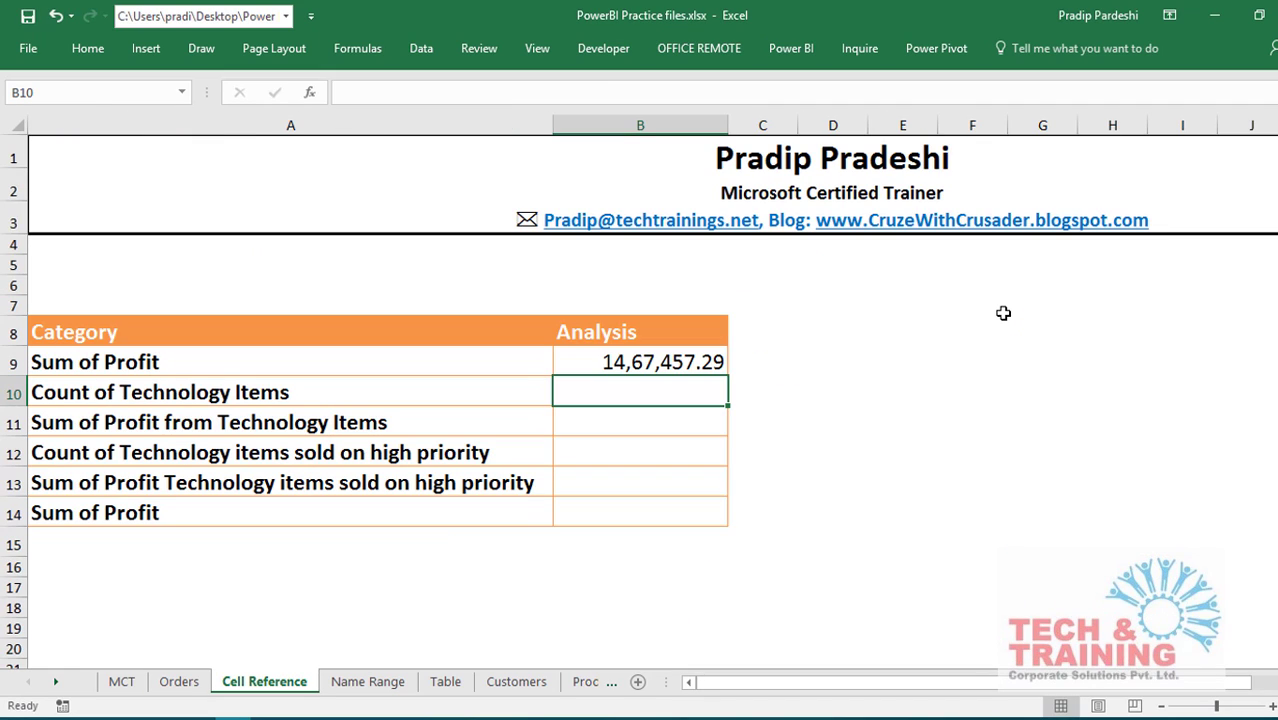
{"action": "left_click", "coordinate": [677, 363]}
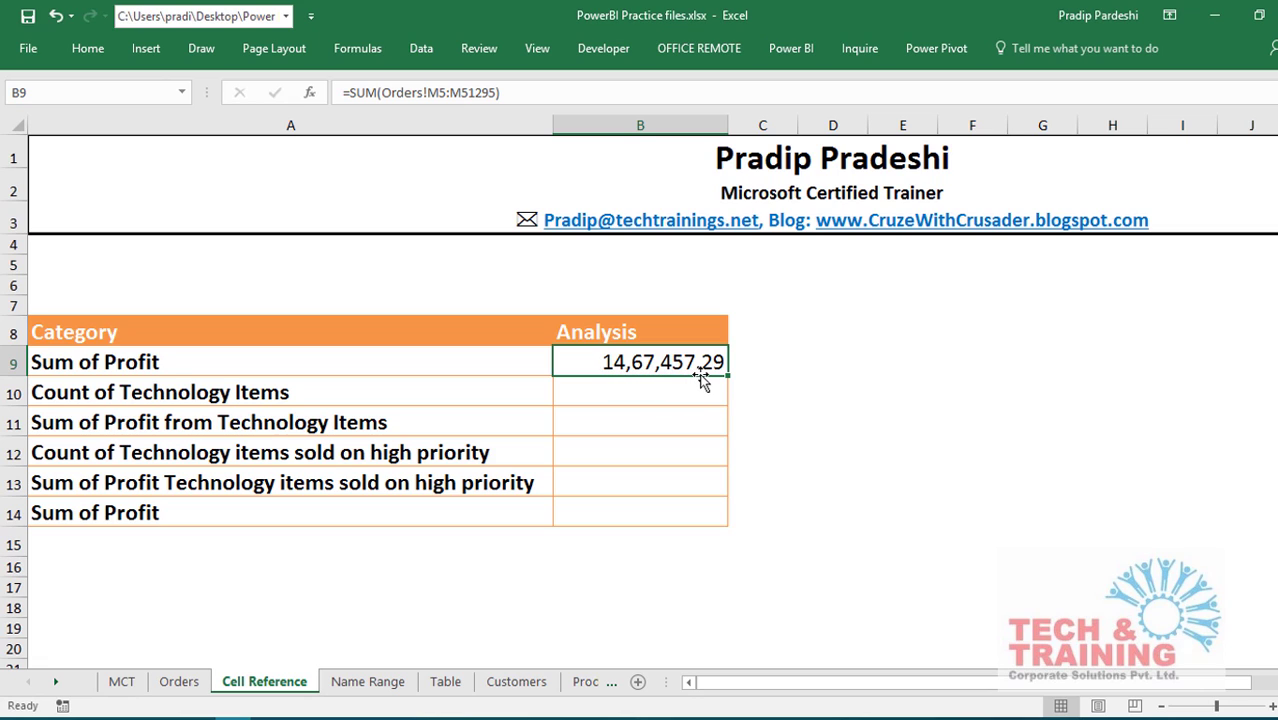
Count the Technology items in B10 with the formula =COUNTIF(Orders!H5:H51295,"Technology").
{"action": "left_click", "coordinate": [647, 393]}
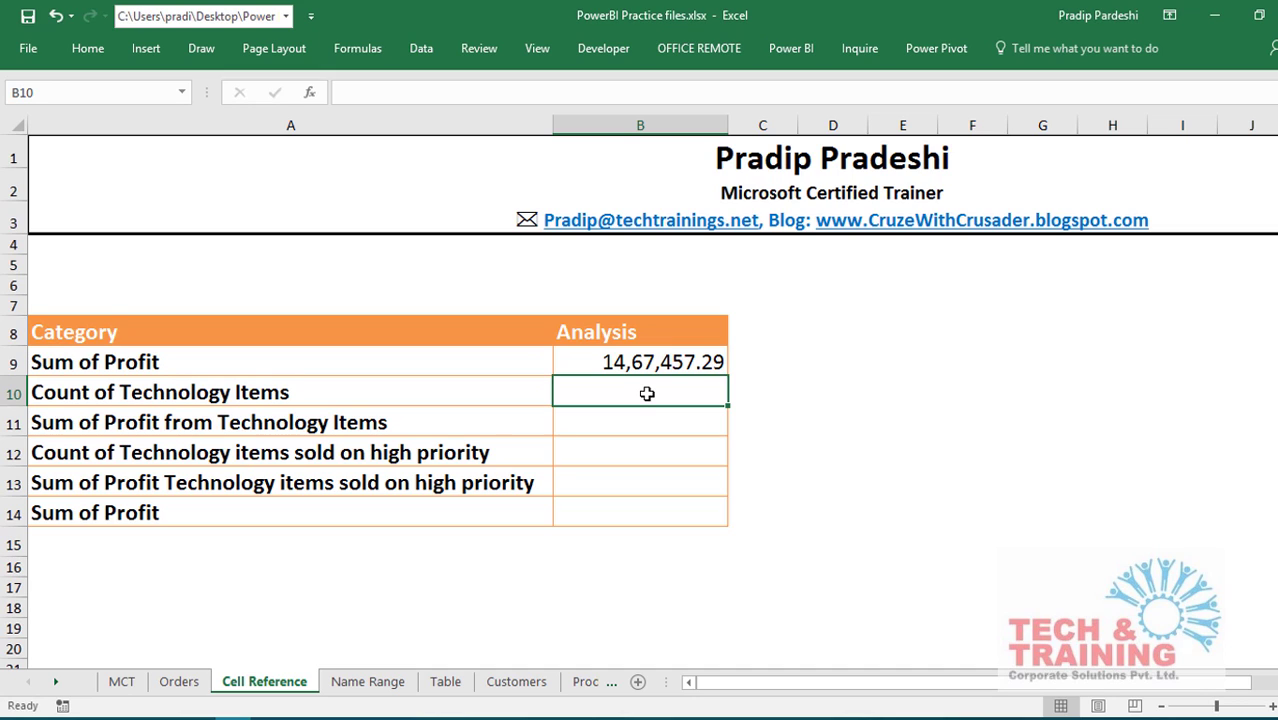
{"action": "type", "text": "="}
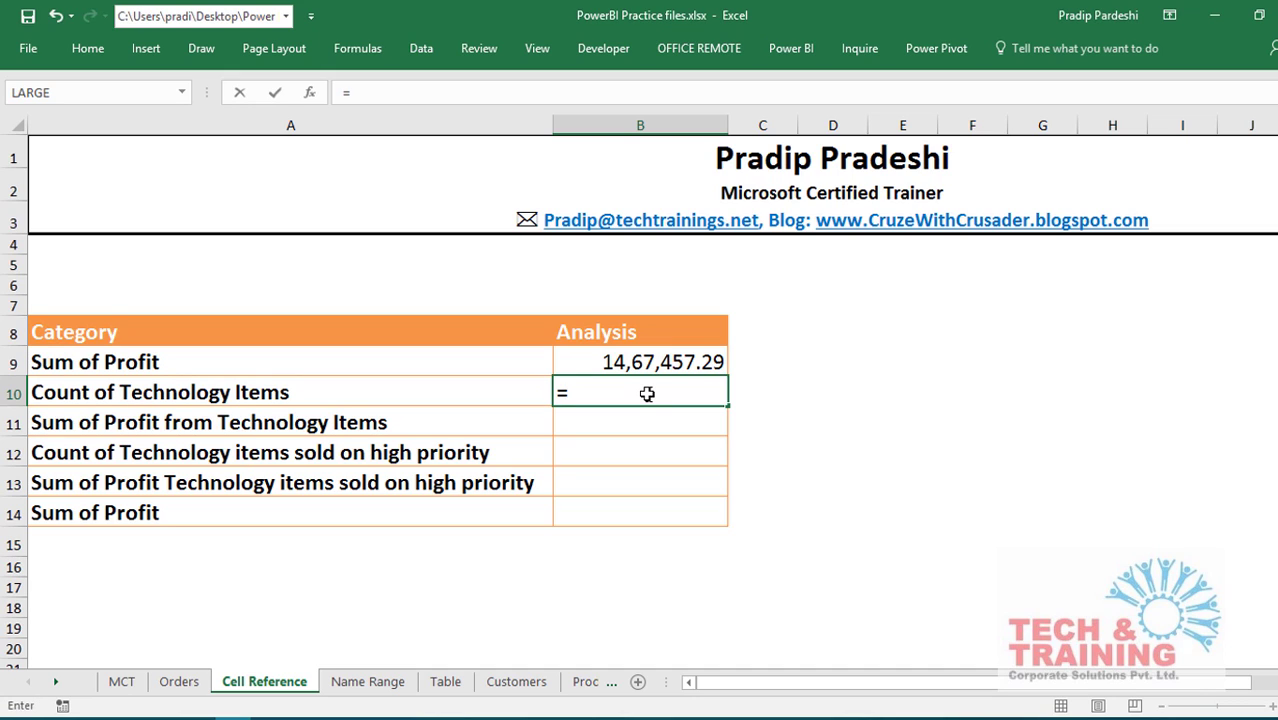
{"action": "type", "text": "countif"}
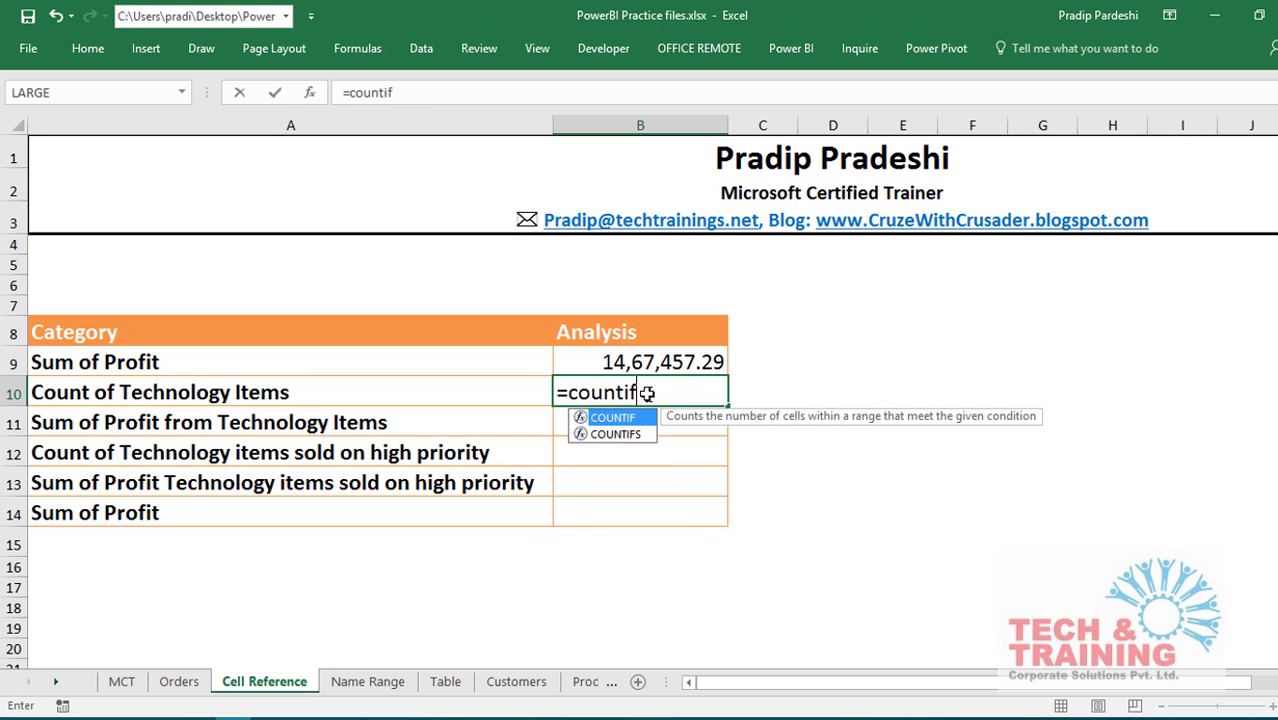
{"action": "key", "text": "Tab"}
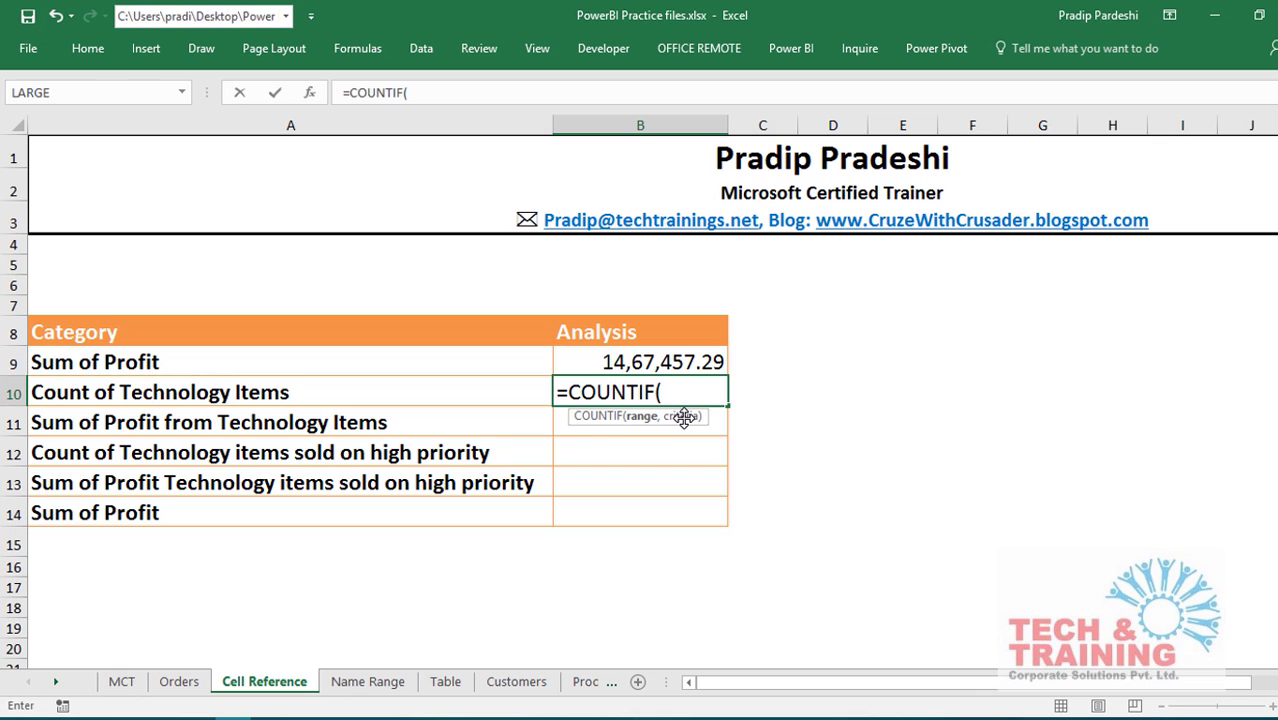
{"action": "left_click", "coordinate": [182, 684]}
{"action": "left_click", "coordinate": [584, 327]}
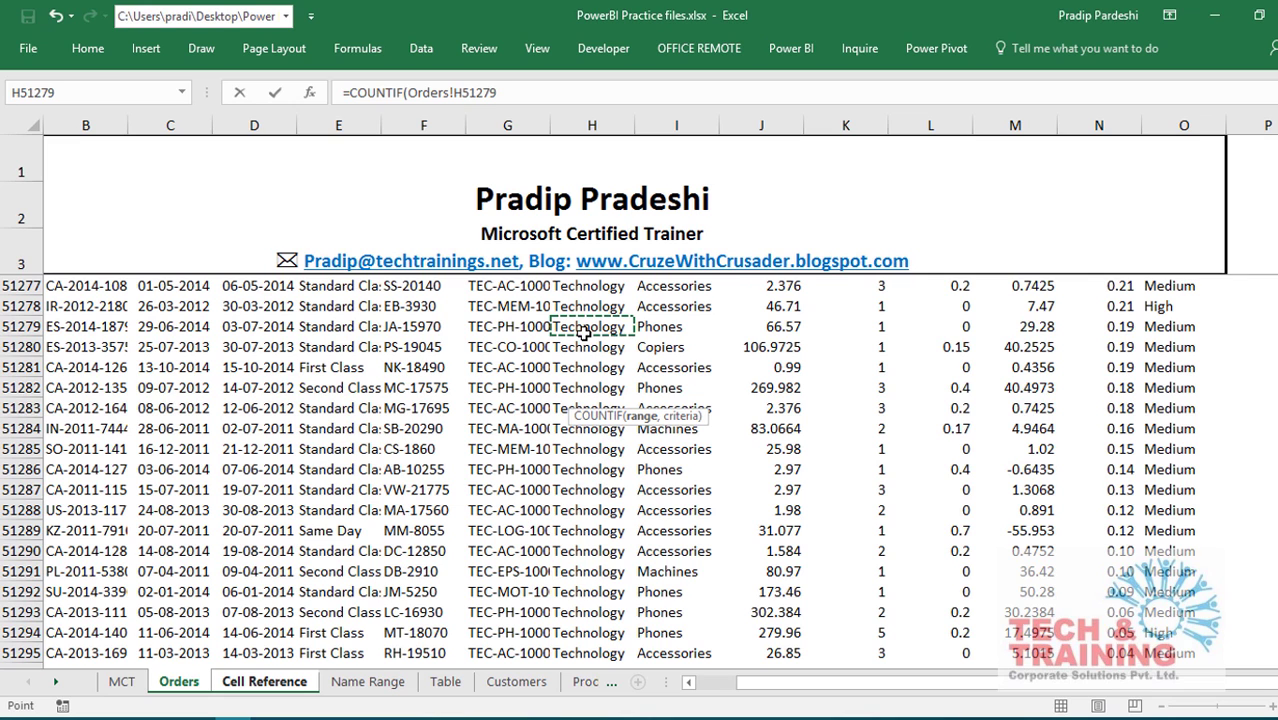
{"action": "key", "text": "ctrl+Up"}
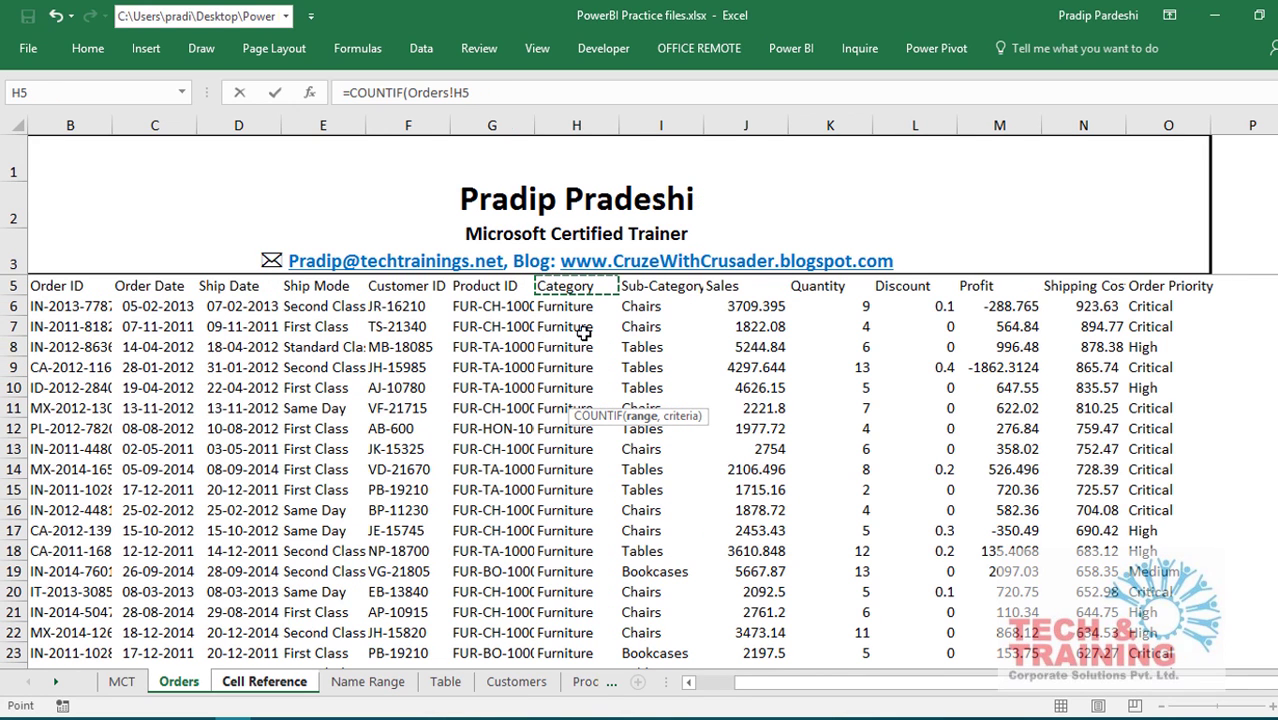
{"action": "key", "text": "ctrl+shift+Down"}
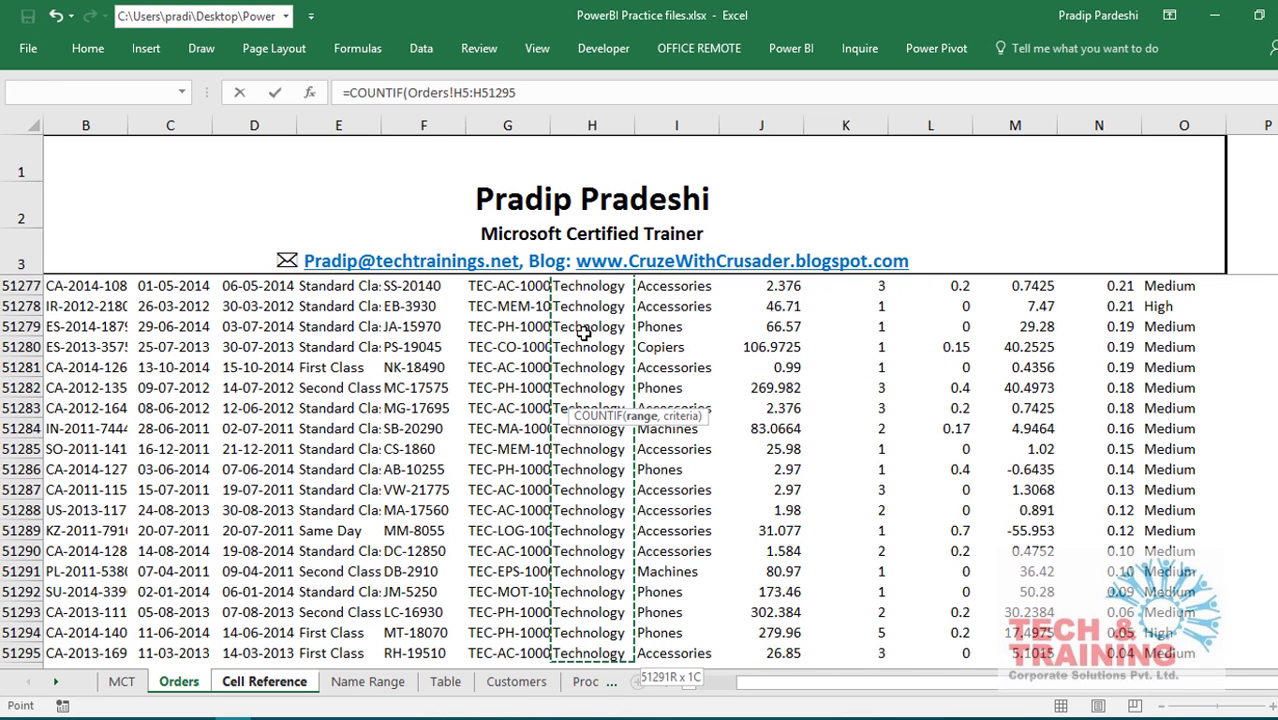
{"action": "type", "text": ","}
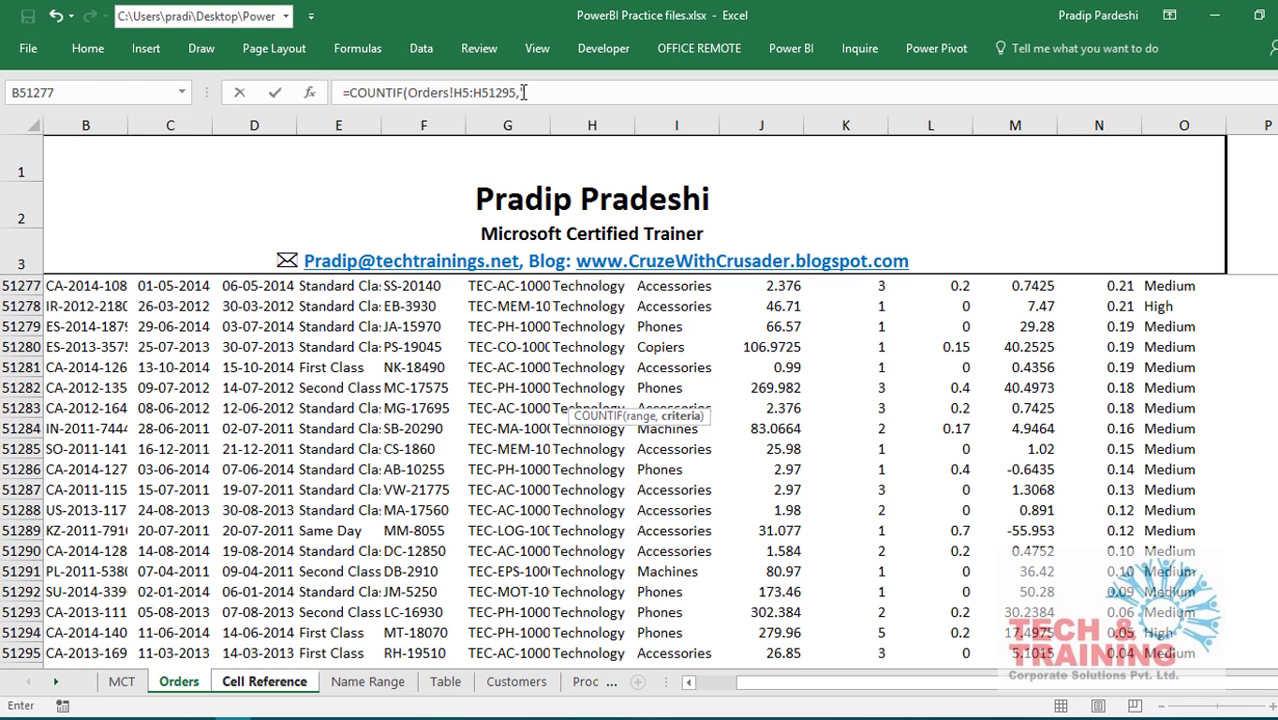
{"action": "type", "text": "echnology\")"}
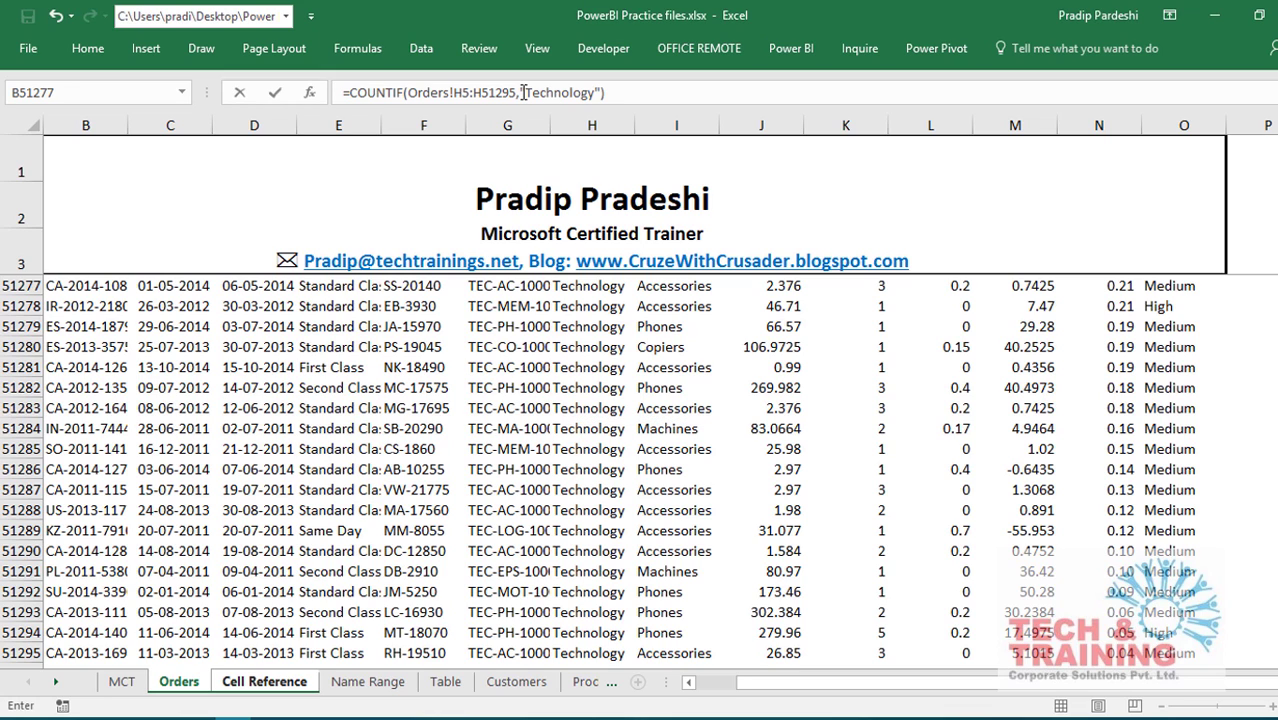
{"action": "key", "text": "Return"}
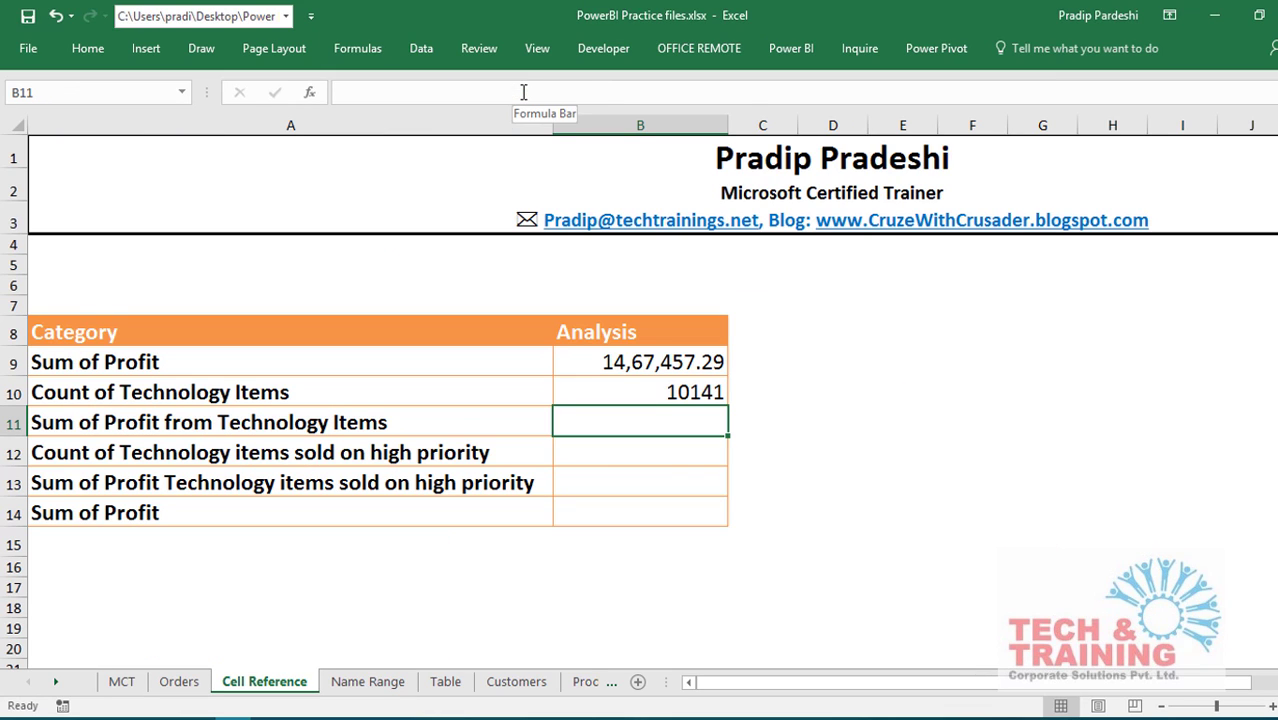
Format the Technology item count in B10 as a number with a thousands separator and no decimal places.
{"action": "key", "text": "Up"}
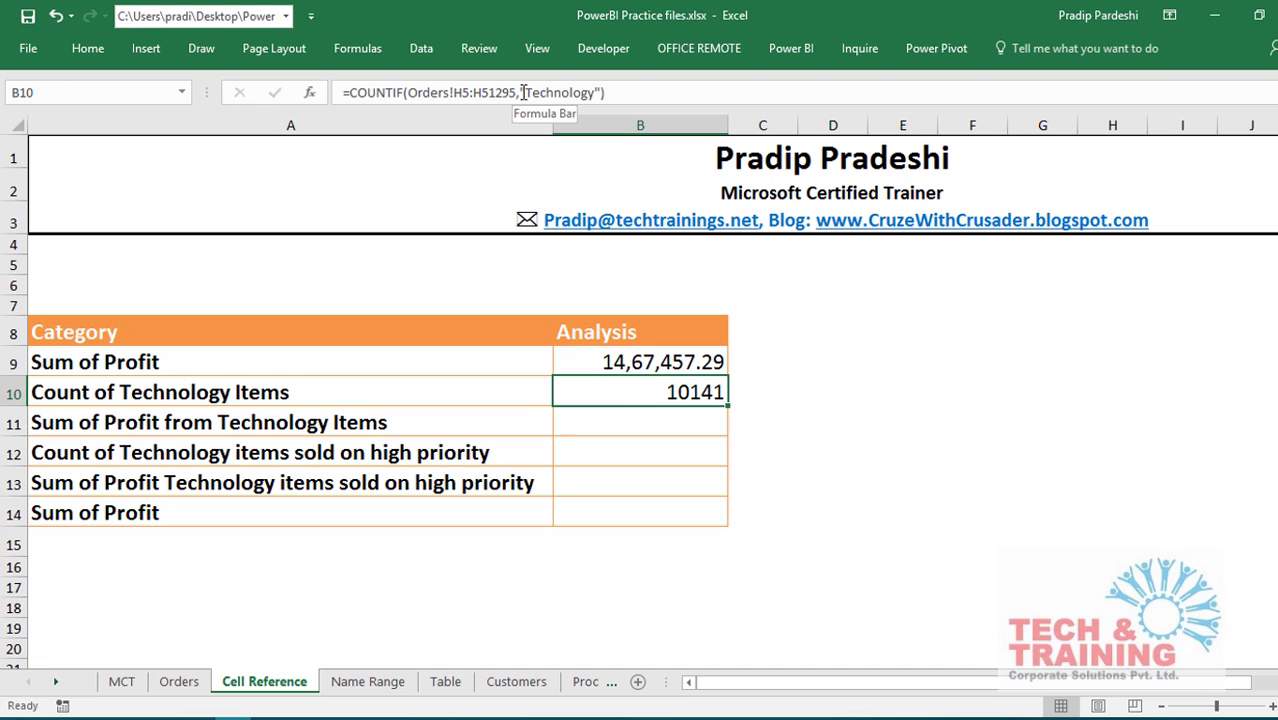
{"action": "key", "text": "ctrl+shift+1"}
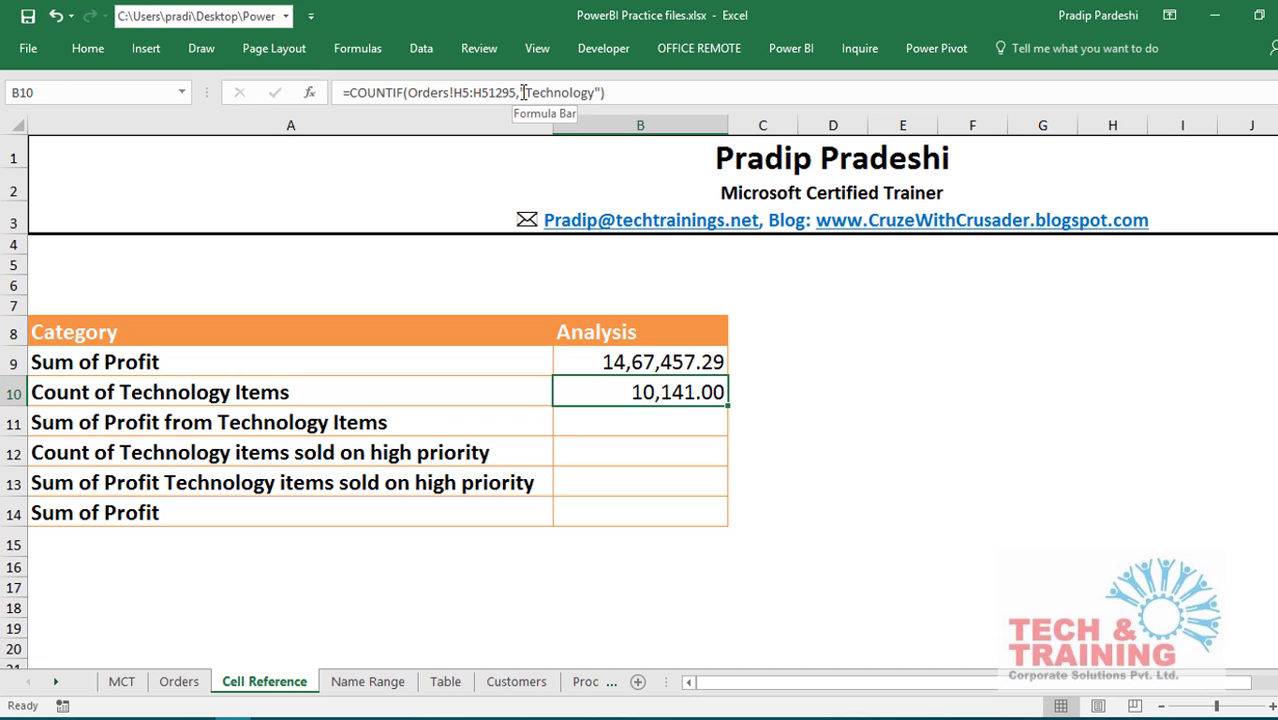
{"action": "double_click", "coordinate": [87, 58]}
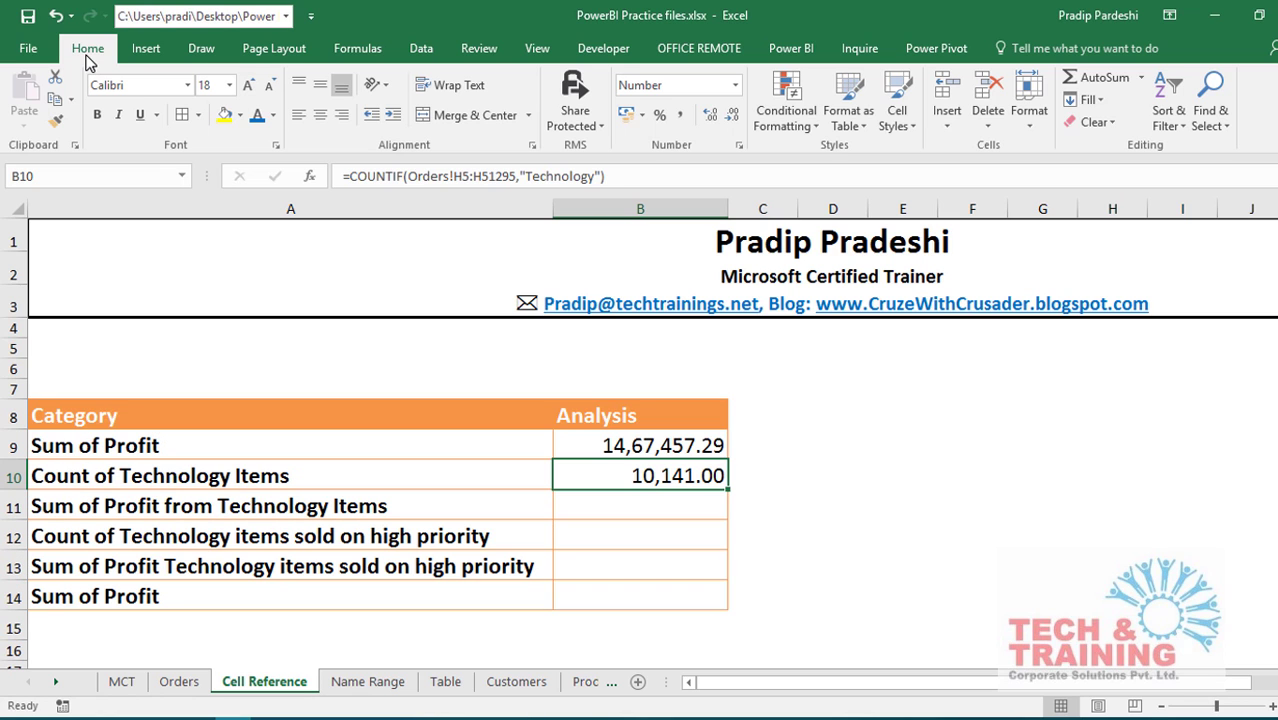
{"action": "left_click", "coordinate": [734, 115]}
{"action": "left_click", "coordinate": [734, 115]}
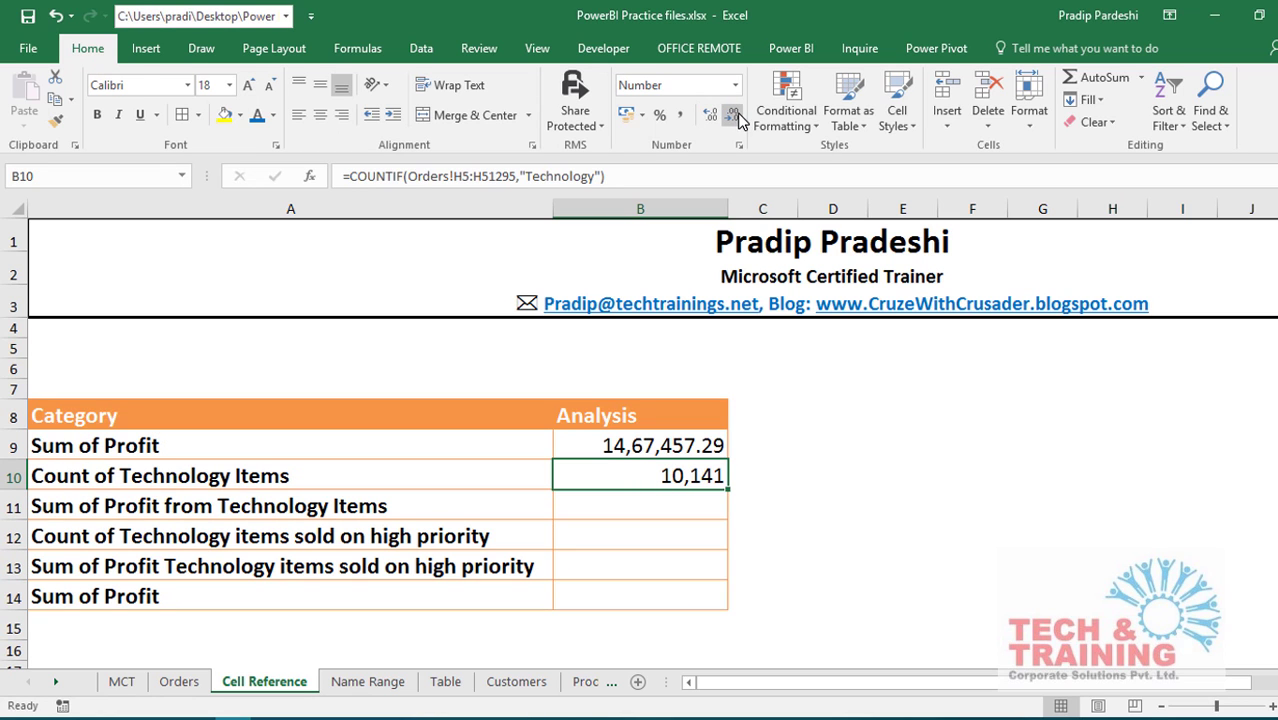
Collapse the ribbon and start a SUMIF formula in B11 with the Category column Orders!H5:H51295 as the criteria range.
{"action": "left_click", "coordinate": [628, 510]}
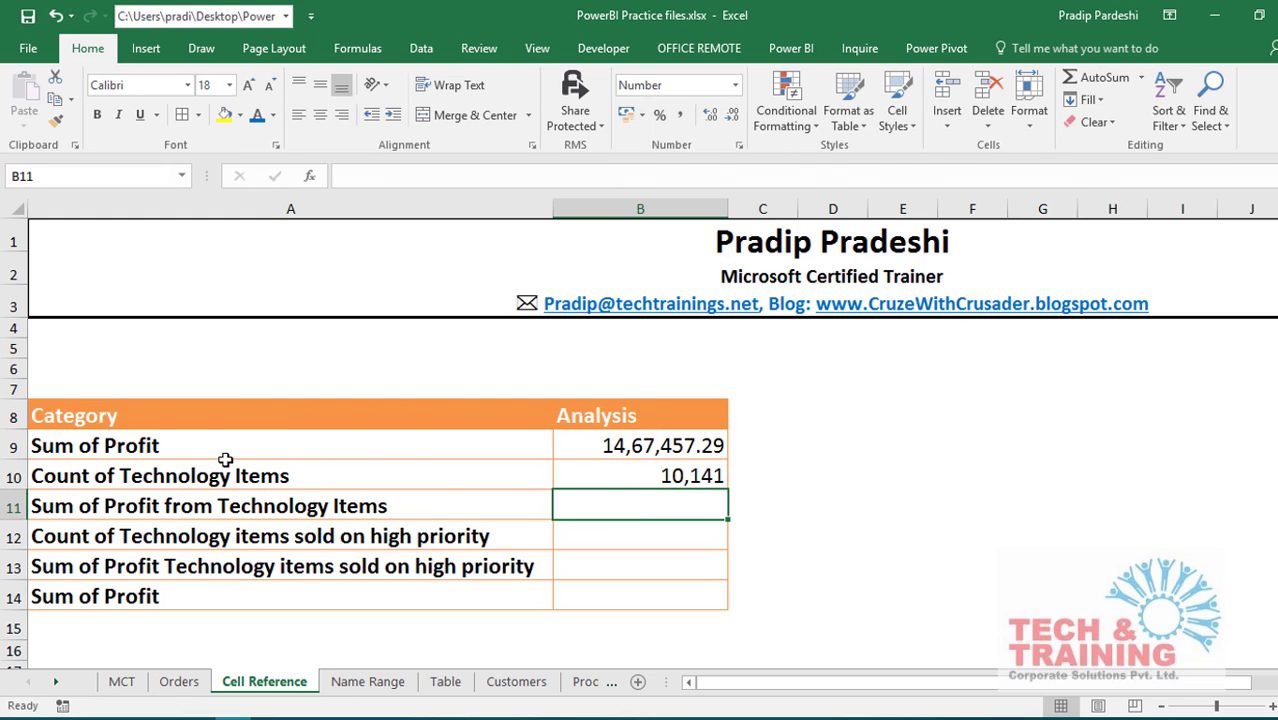
{"action": "key", "text": "ctrl+F1"}
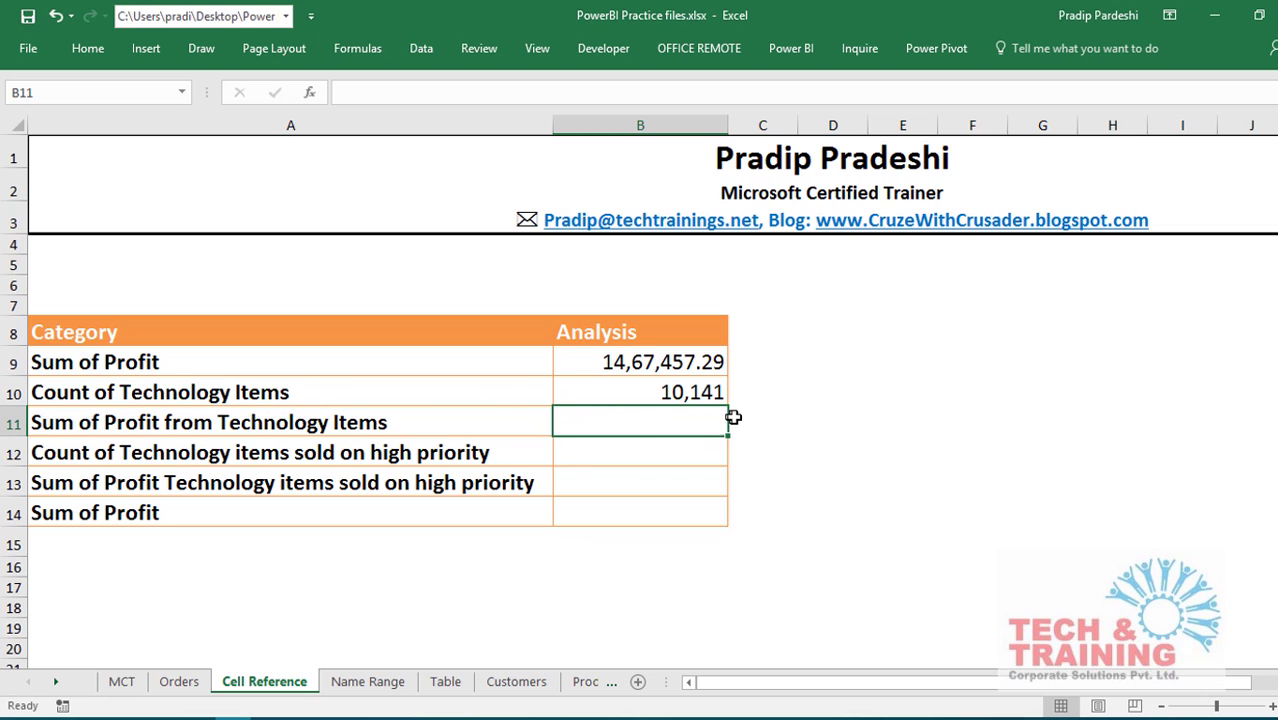
{"action": "type", "text": "="}
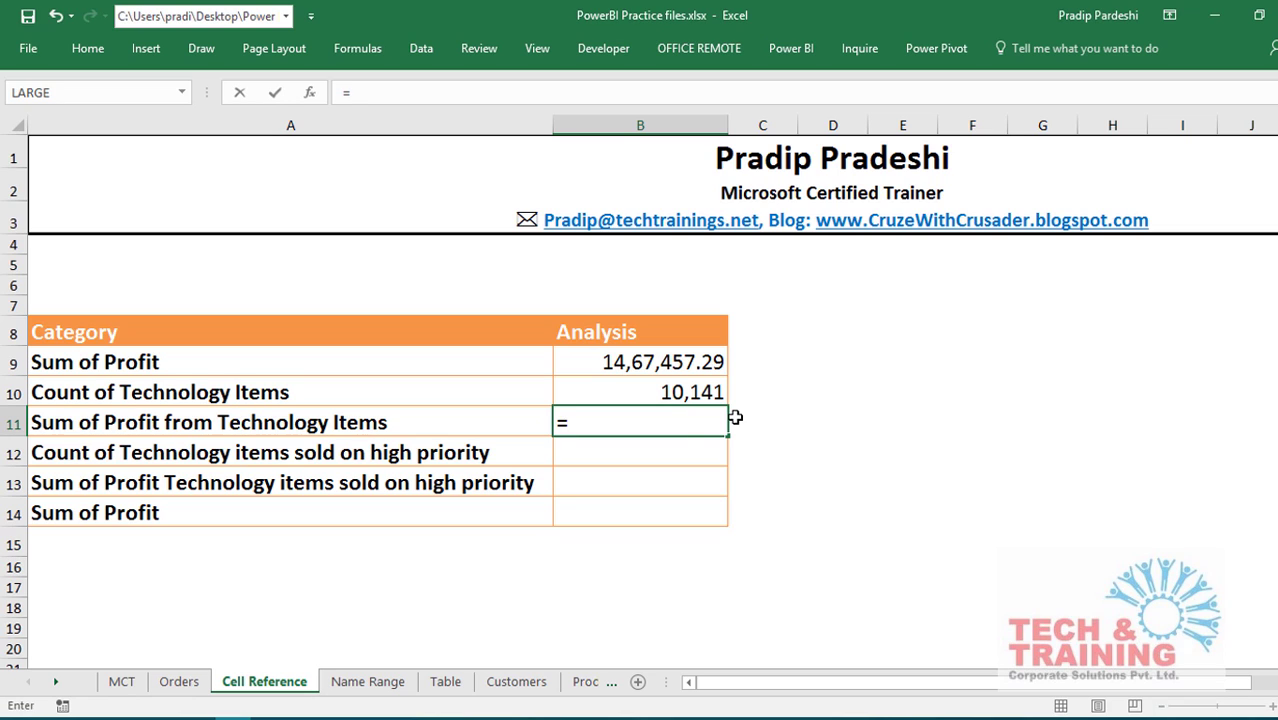
{"action": "type", "text": "sumif"}
{"action": "key", "text": "Tab"}
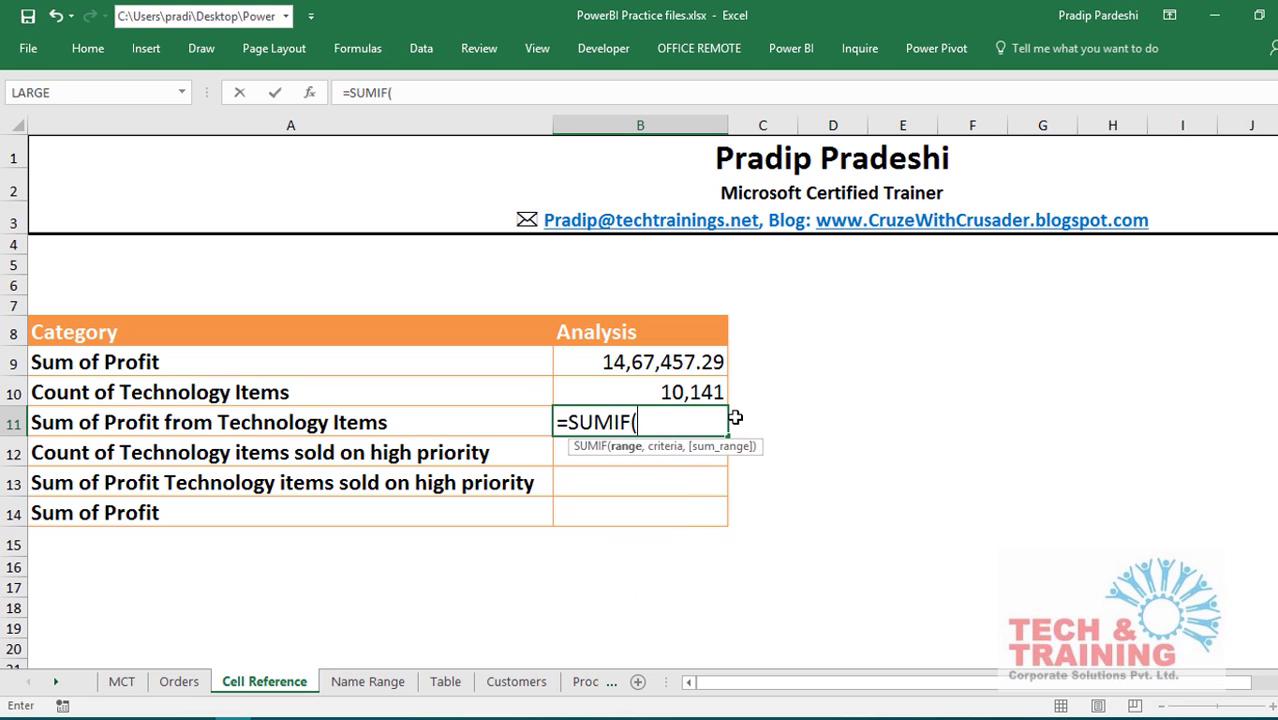
{"action": "left_click", "coordinate": [188, 683]}
{"action": "left_click", "coordinate": [570, 490]}
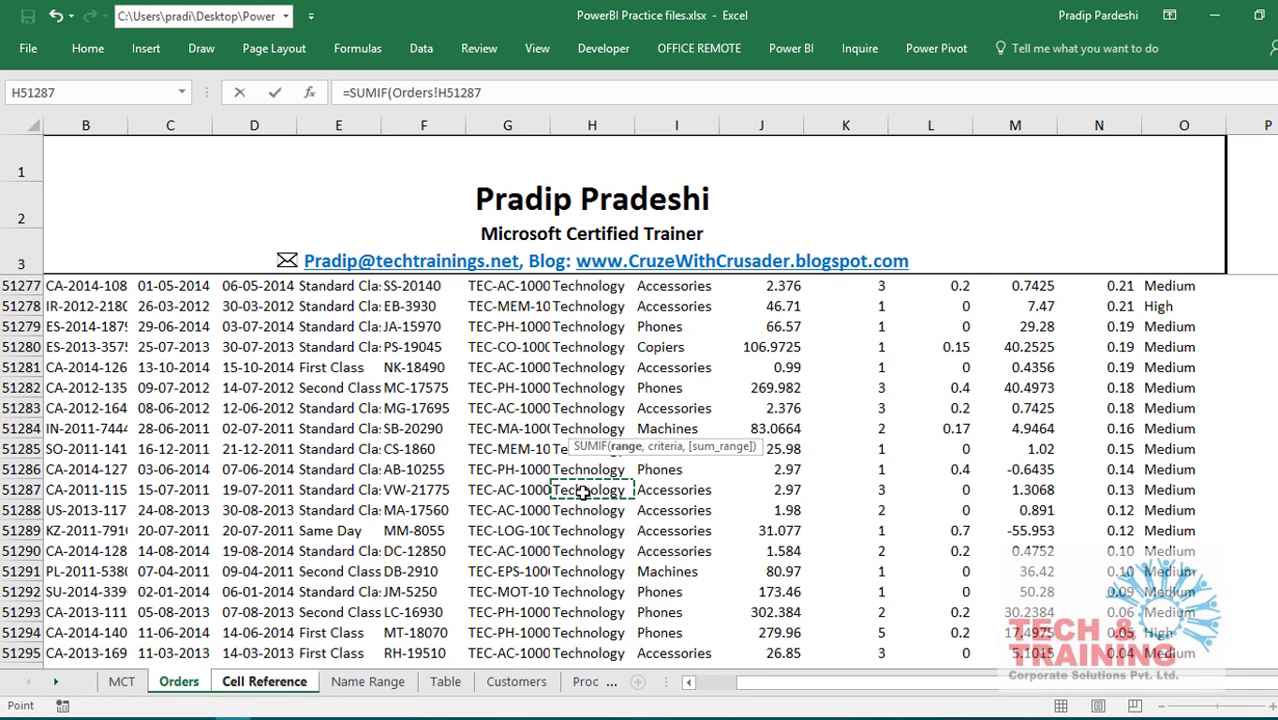
{"action": "key", "text": "ctrl+Up"}
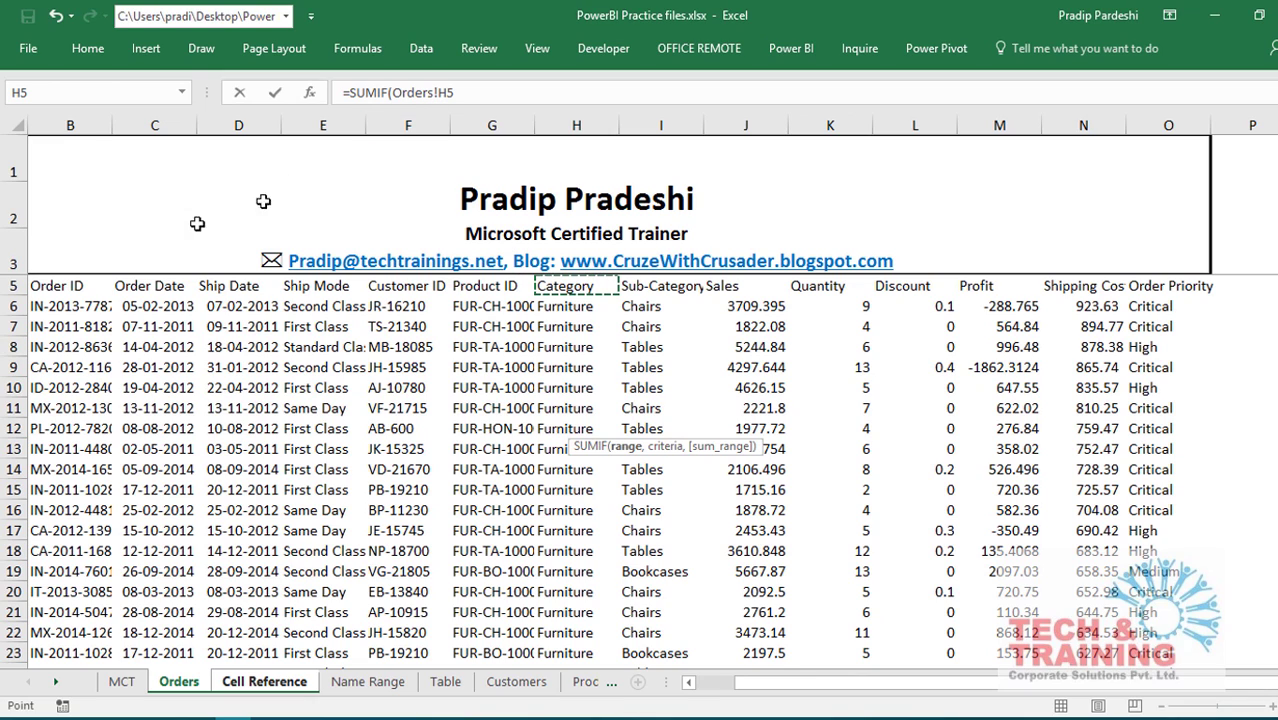
{"action": "left_click", "coordinate": [459, 93]}
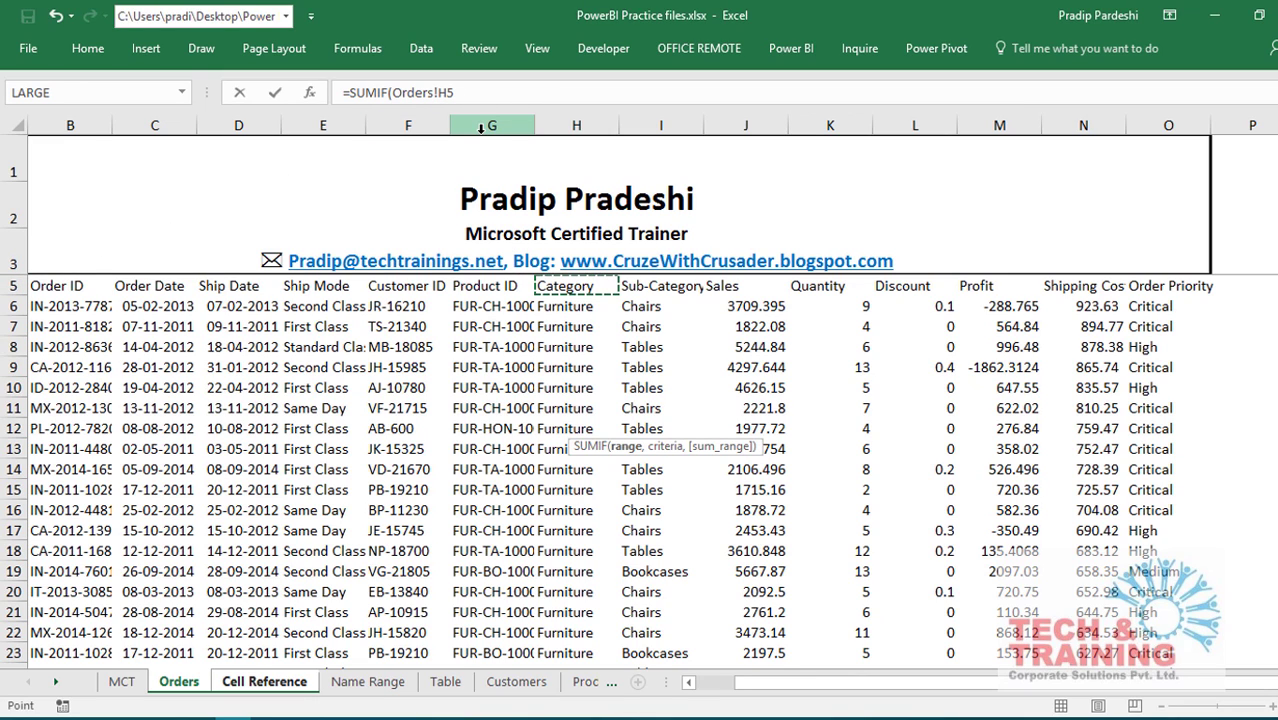
{"action": "key", "text": "ctrl+shift+Down"}
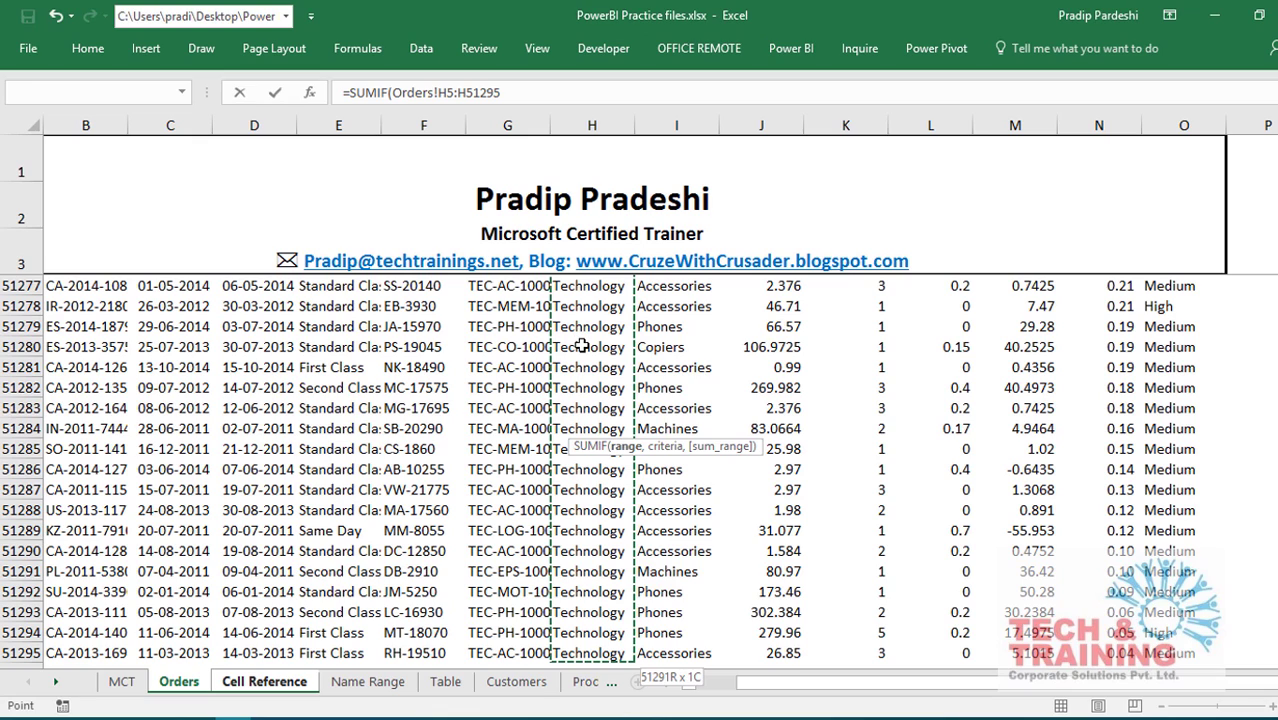
Complete the SUMIF in B11 with the criterion "Technology" and the Profit column Orders!M5:M51295 as the sum range.
{"action": "type", "text": ","}
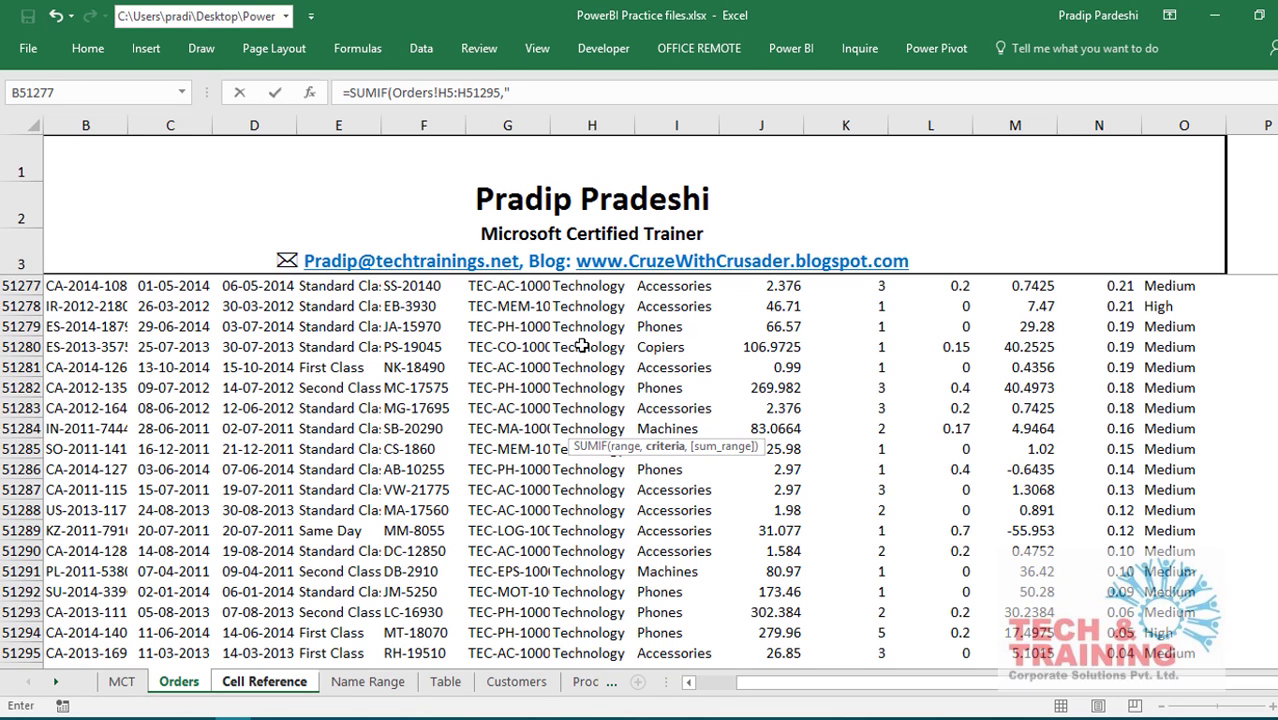
{"action": "type", "text": "\"Technology"}
{"action": "type", "text": "\","}
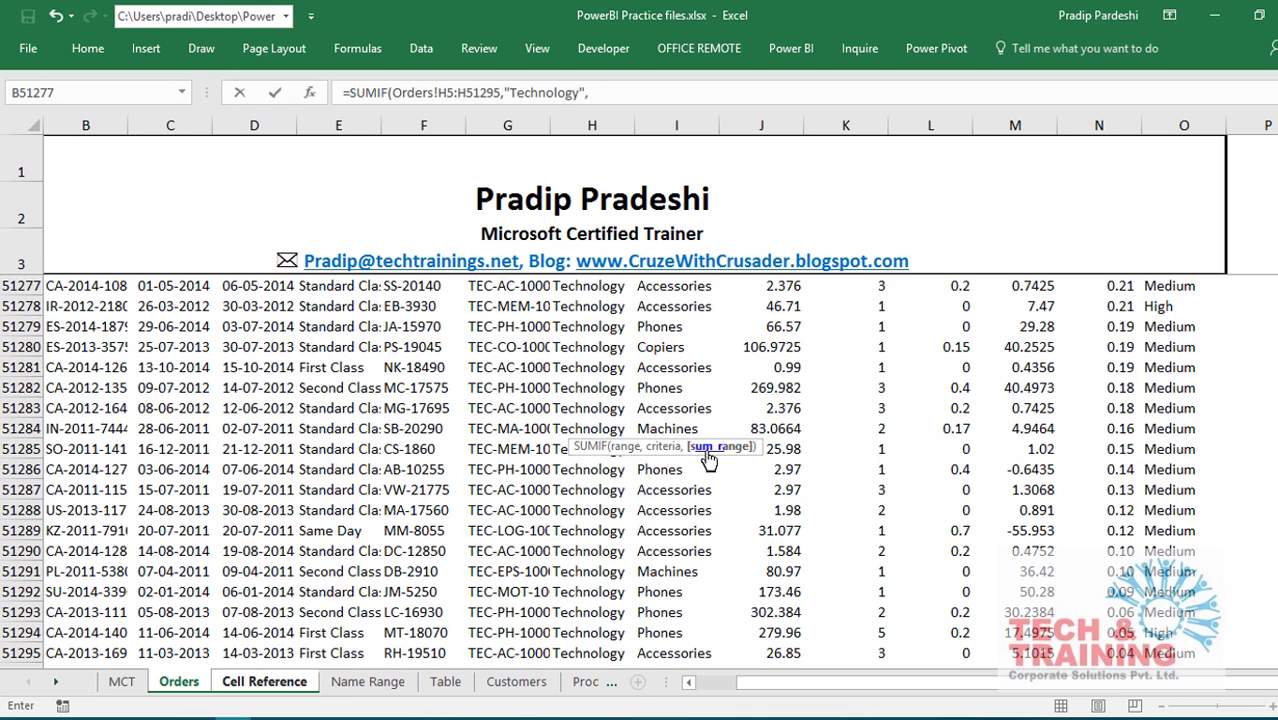
{"action": "left_click", "coordinate": [1024, 476]}
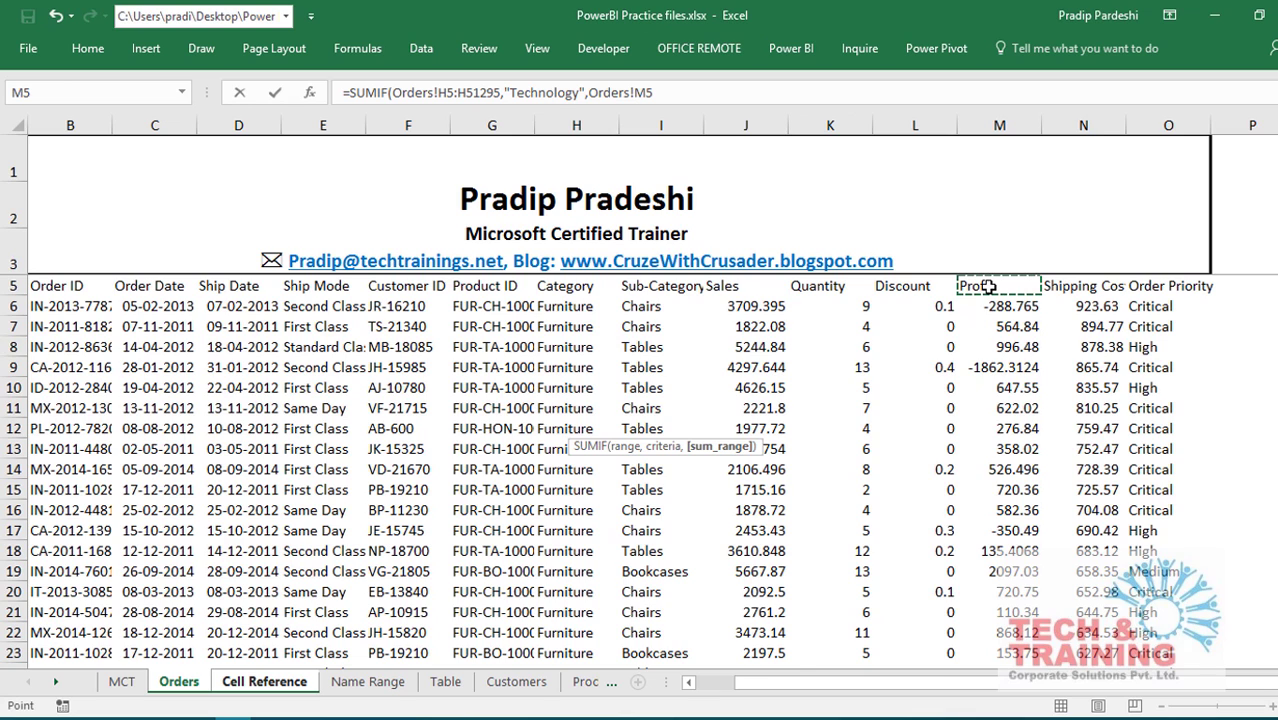
{"action": "key", "text": "ctrl+shift+Down"}
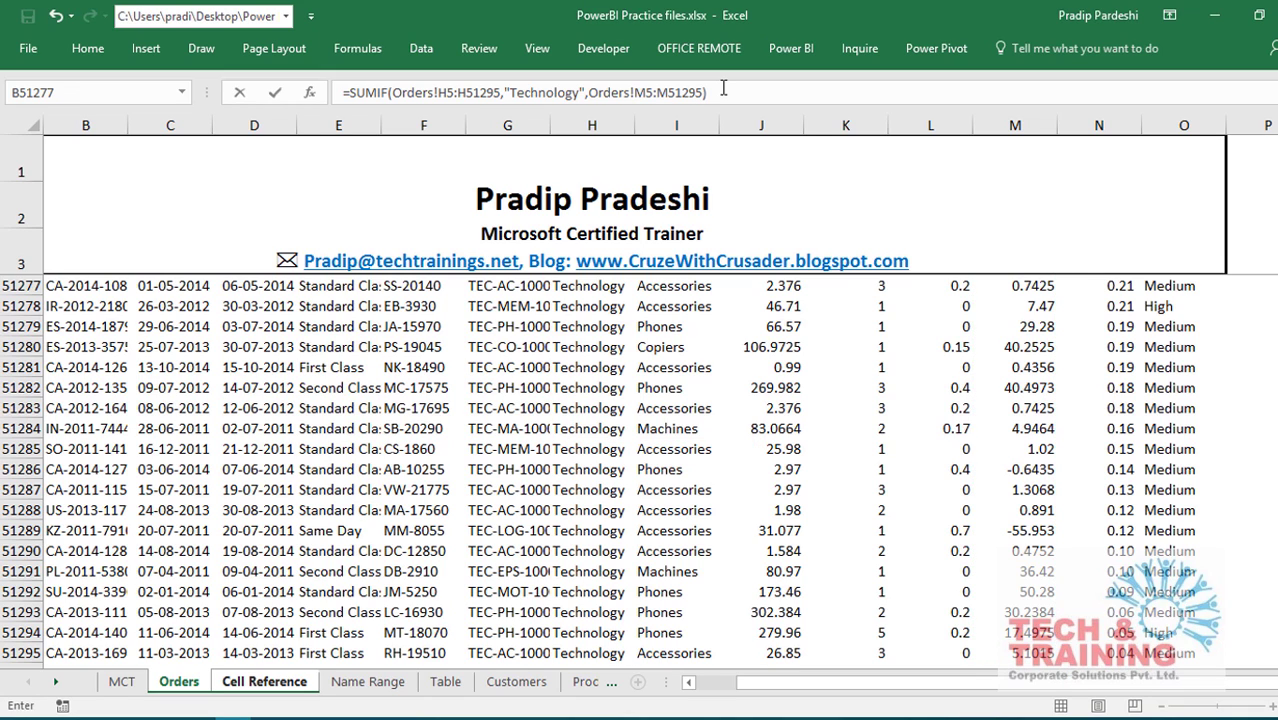
{"action": "key", "text": "Return"}
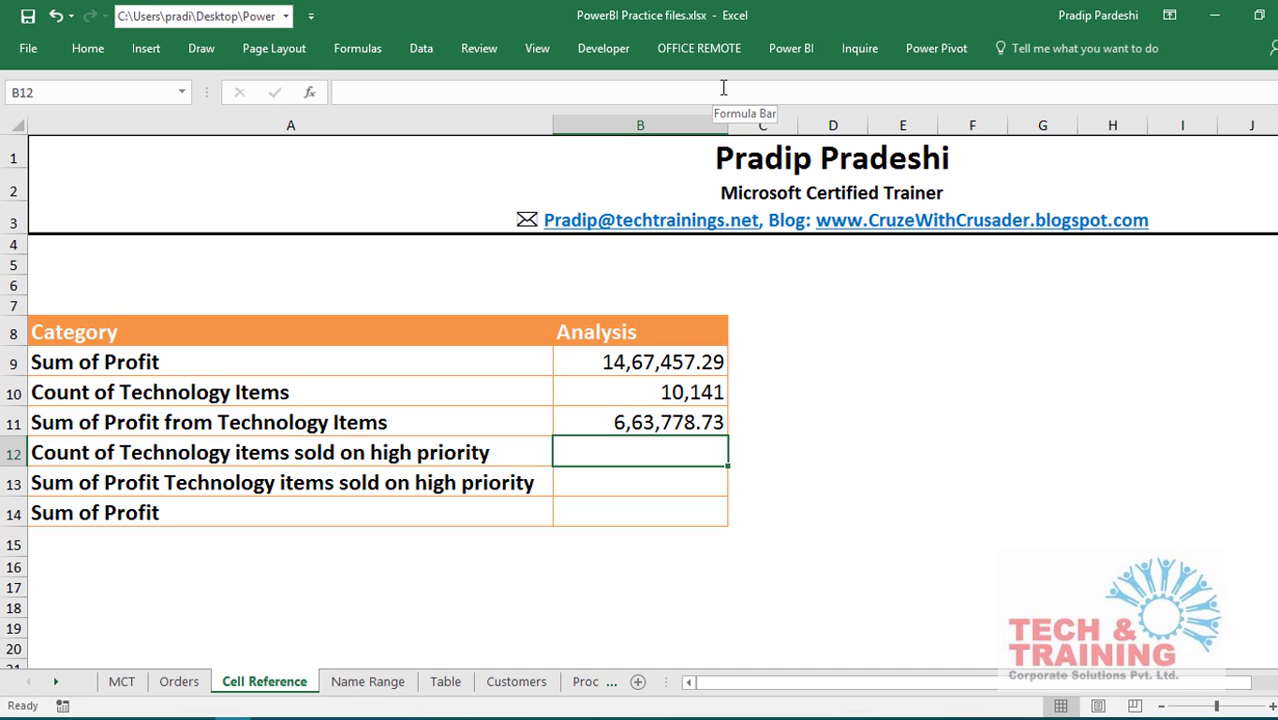
Start a COUNTIFS formula in B12 with the first criteria range Orders!H5:H51295 and the criterion "Technology".
{"action": "double_click", "coordinate": [599, 449]}
{"action": "type", "text": "="}
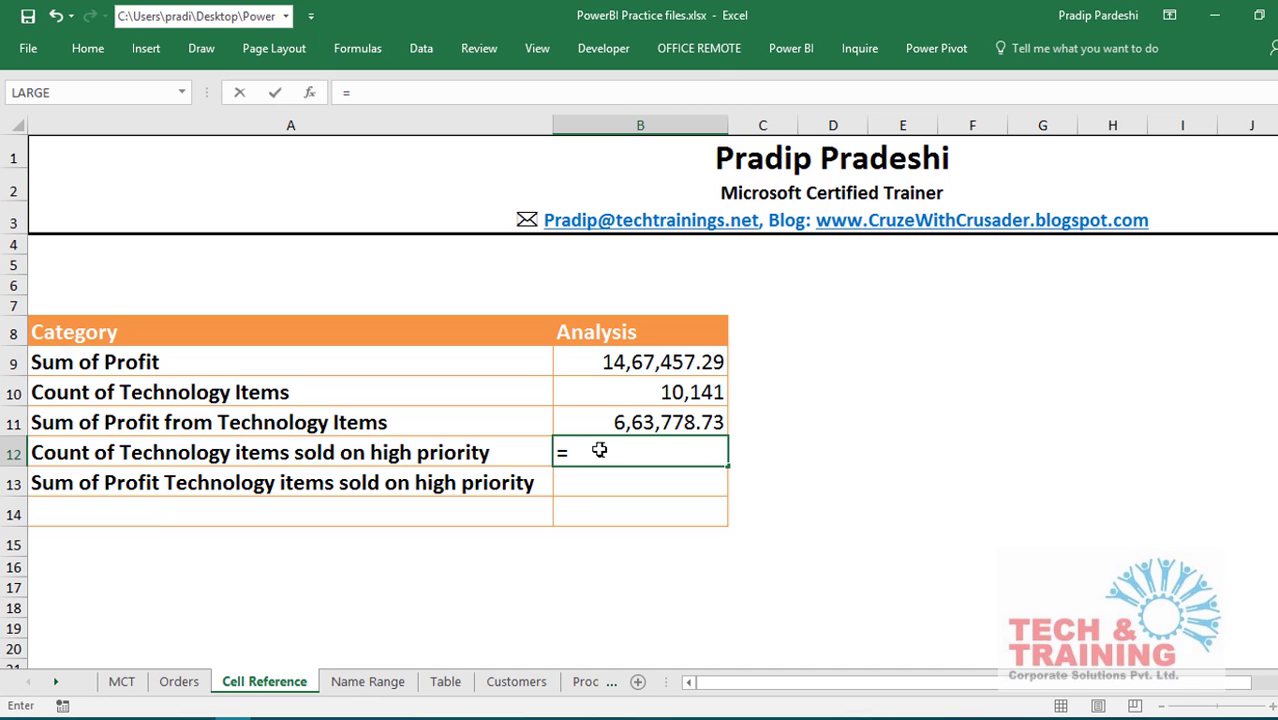
{"action": "type", "text": "cou"}
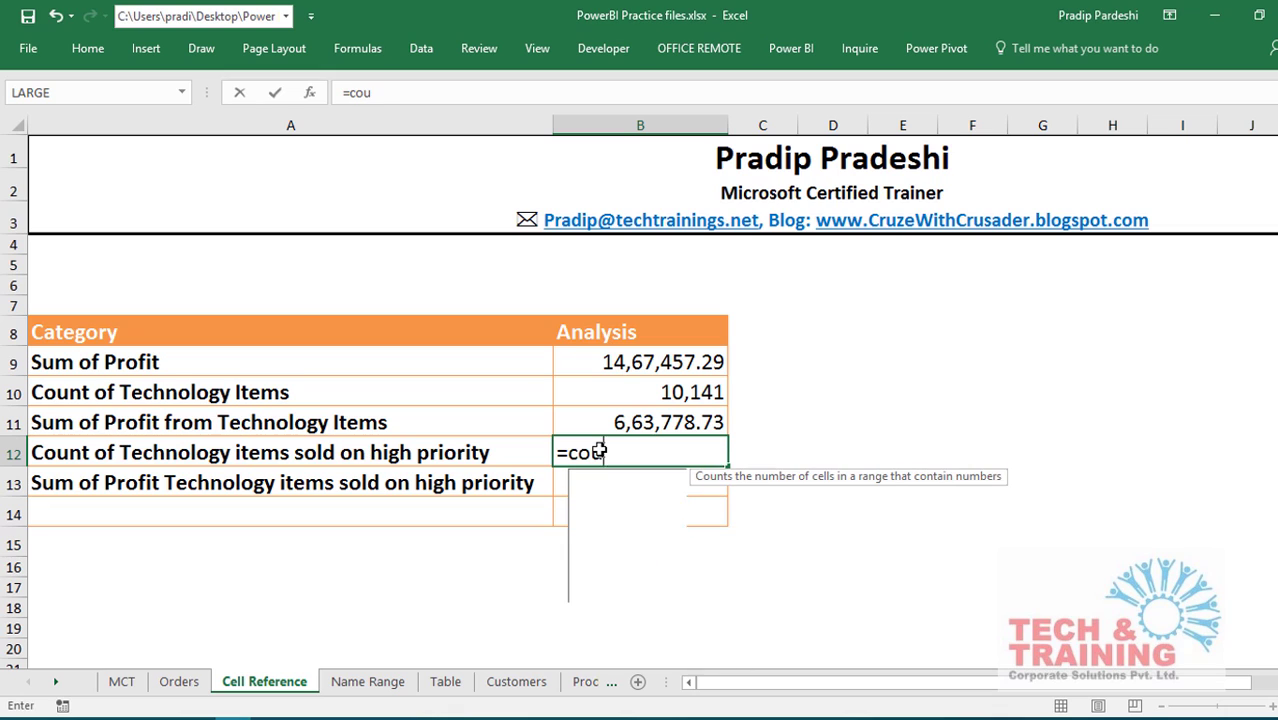
{"action": "type", "text": "nt"}
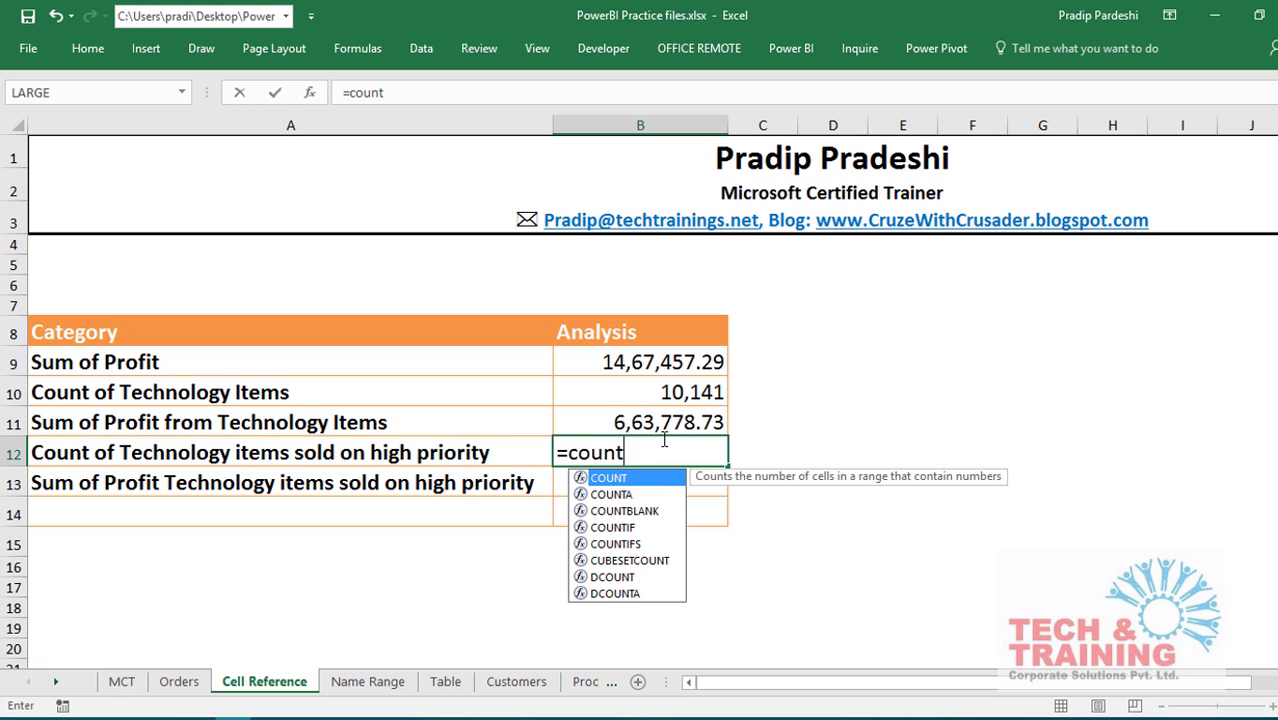
{"action": "left_click", "coordinate": [634, 548]}
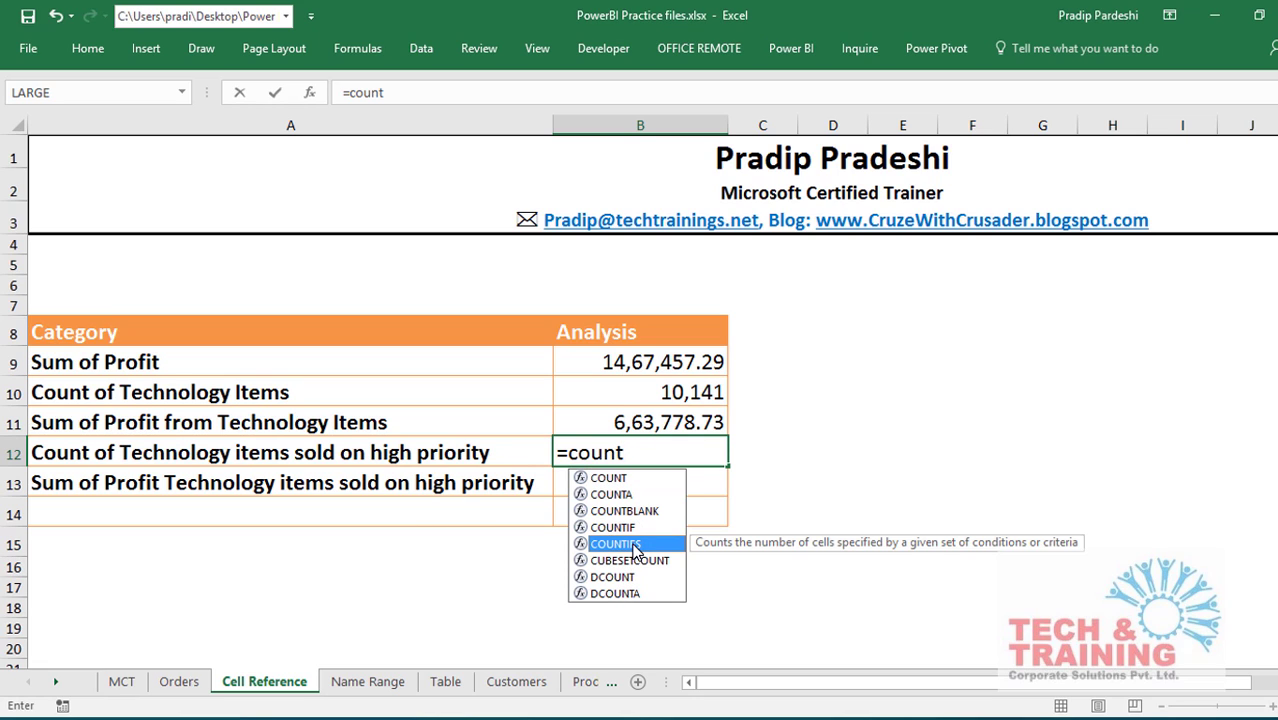
{"action": "double_click", "coordinate": [634, 545]}
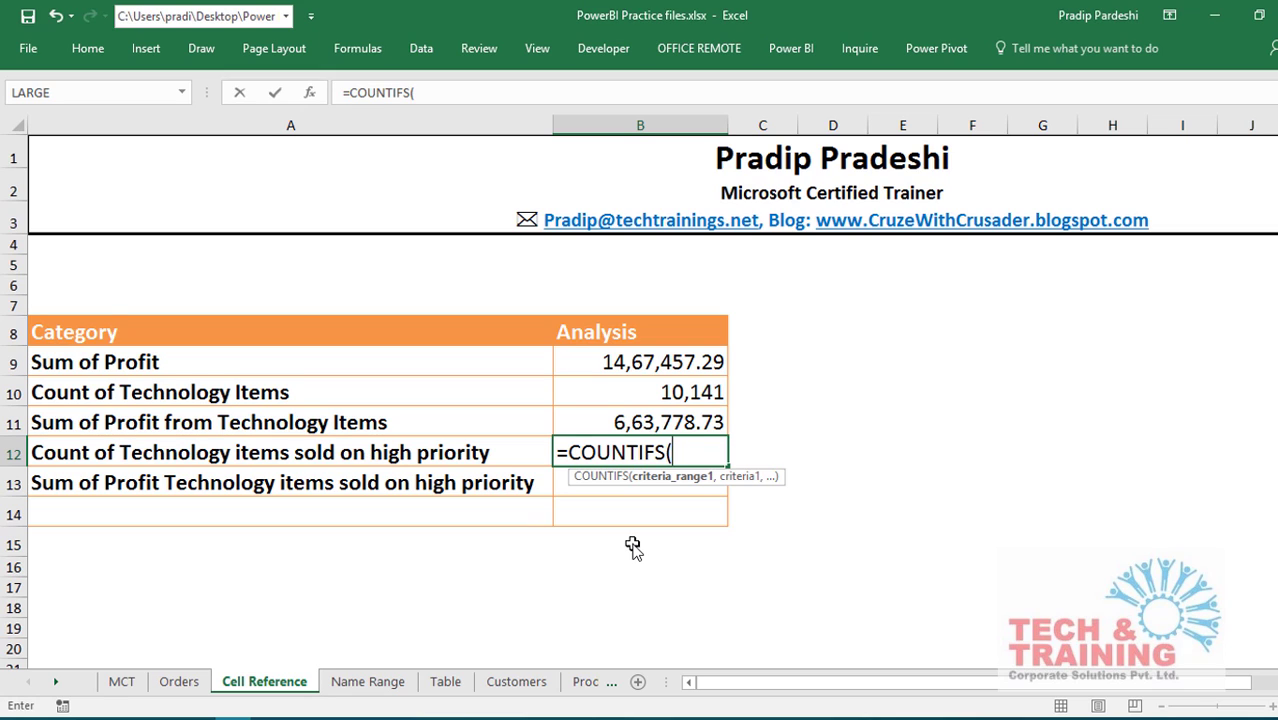
{"action": "left_click", "coordinate": [179, 681]}
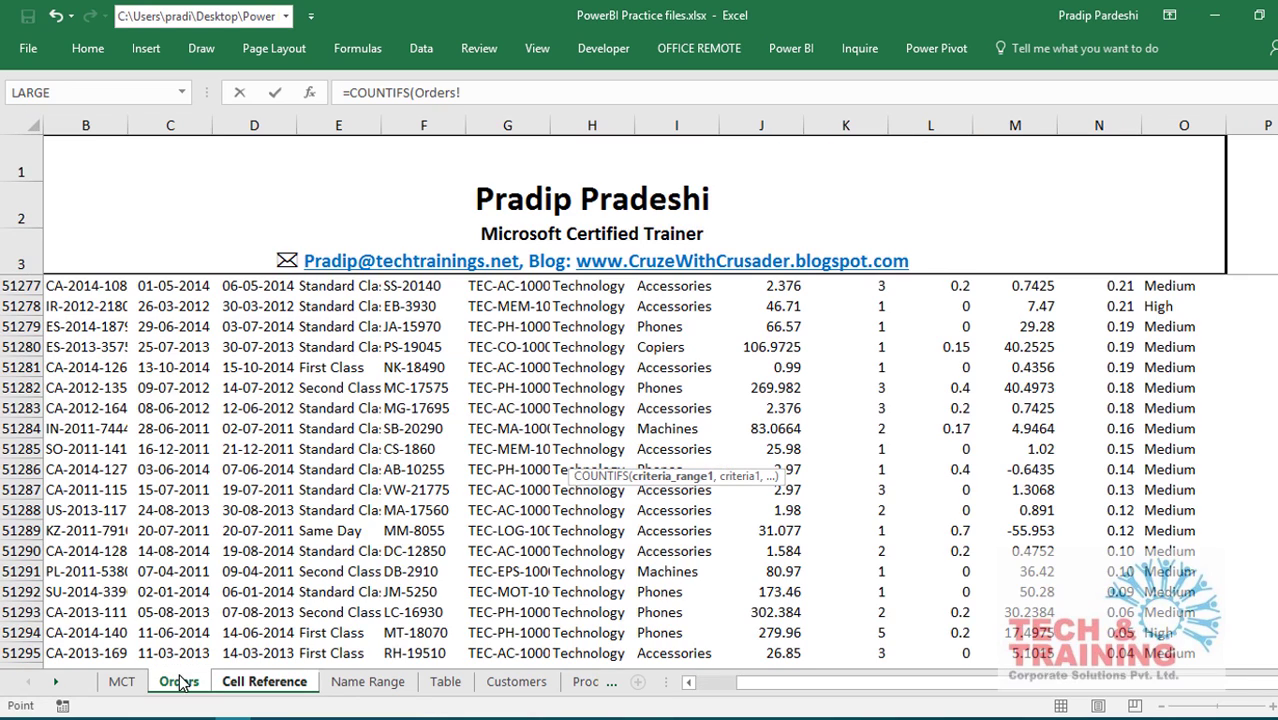
{"action": "left_click", "coordinate": [566, 410]}
{"action": "key", "text": "ctrl+Up"}
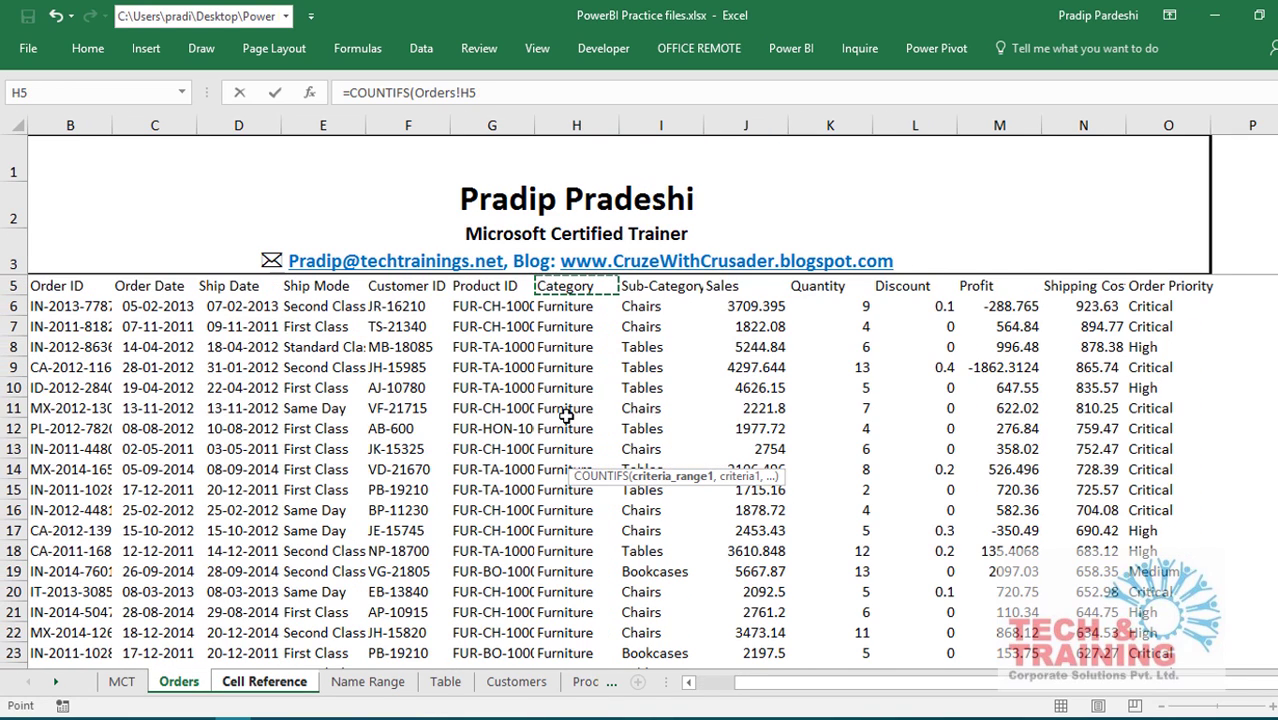
{"action": "key", "text": "ctrl+shift+Down"}
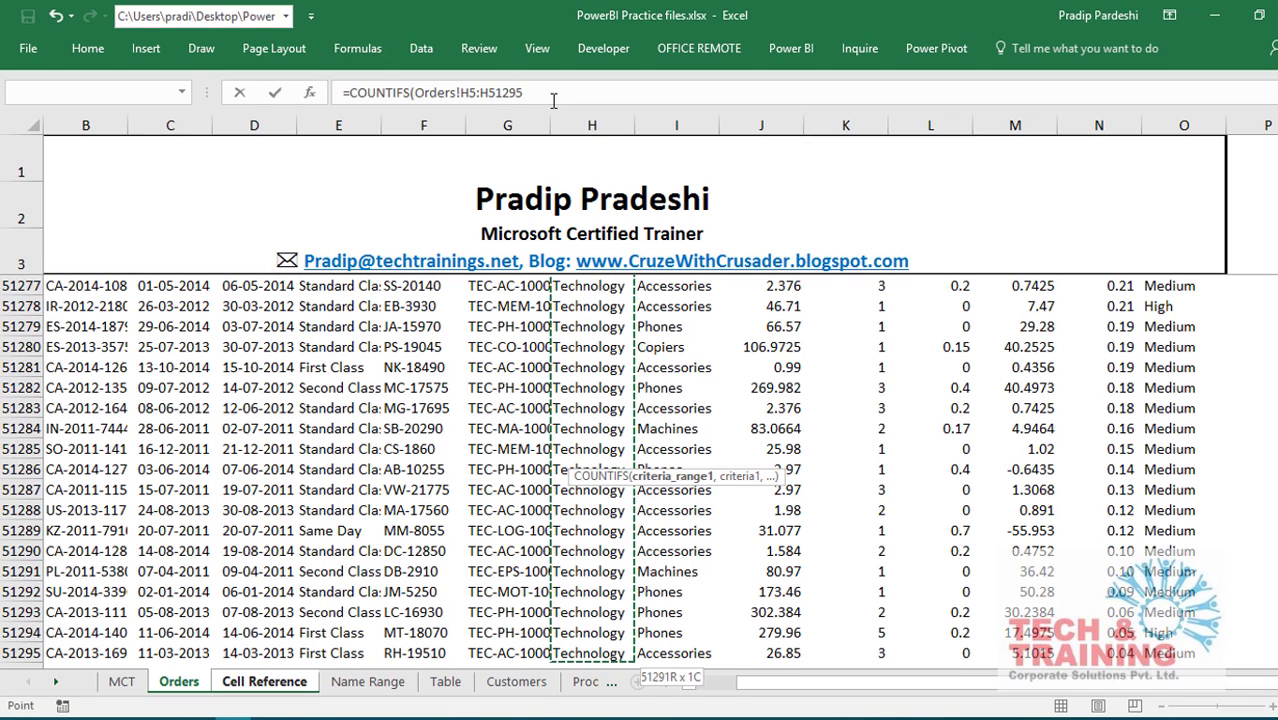
{"action": "type", "text": ","}
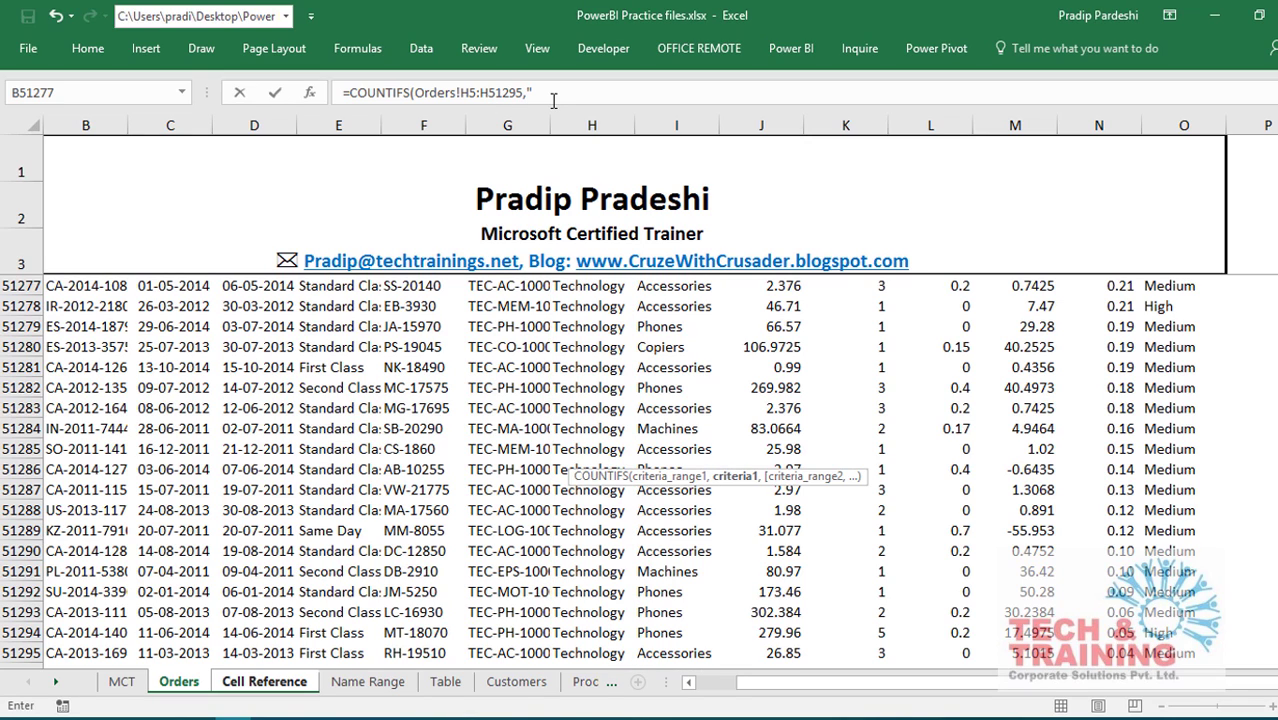
{"action": "type", "text": "\"Technology\","}
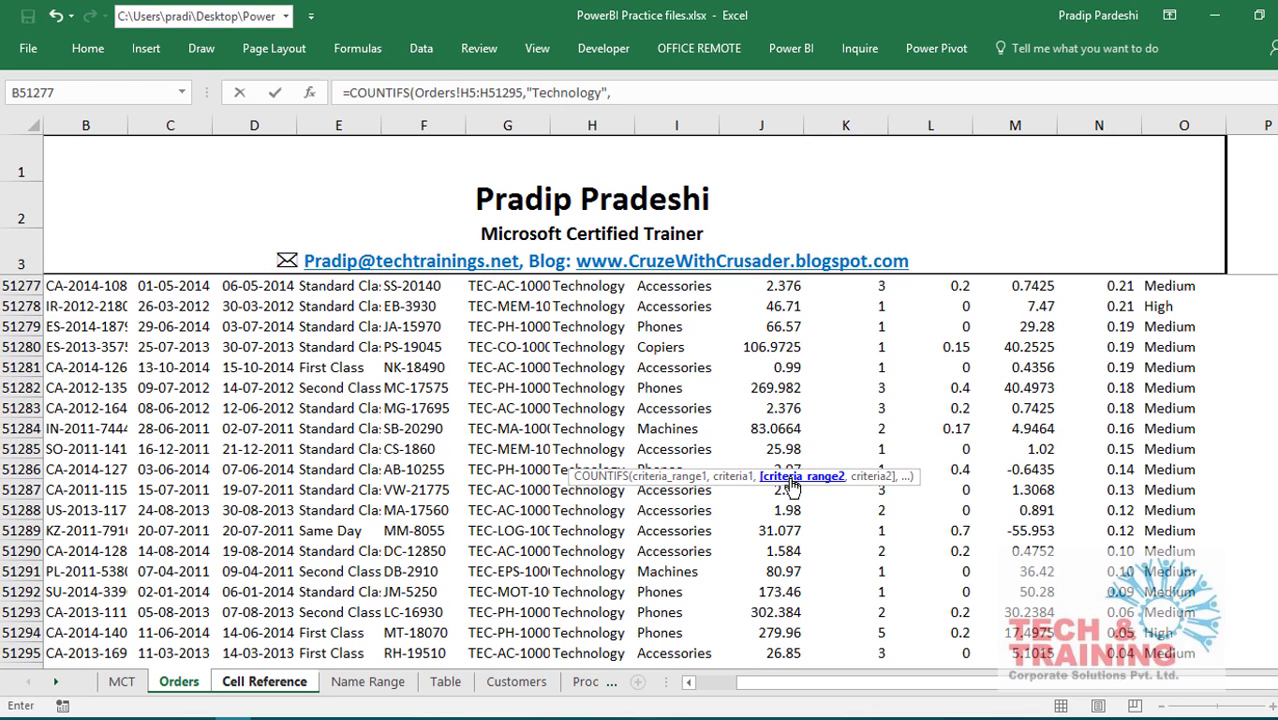
Complete the COUNTIFS in B12 with the Order Priority column Orders!O5:O51295 as second criteria range and the criterion "High".
{"action": "left_click", "coordinate": [1164, 488]}
{"action": "key", "text": "ctrl+Up"}
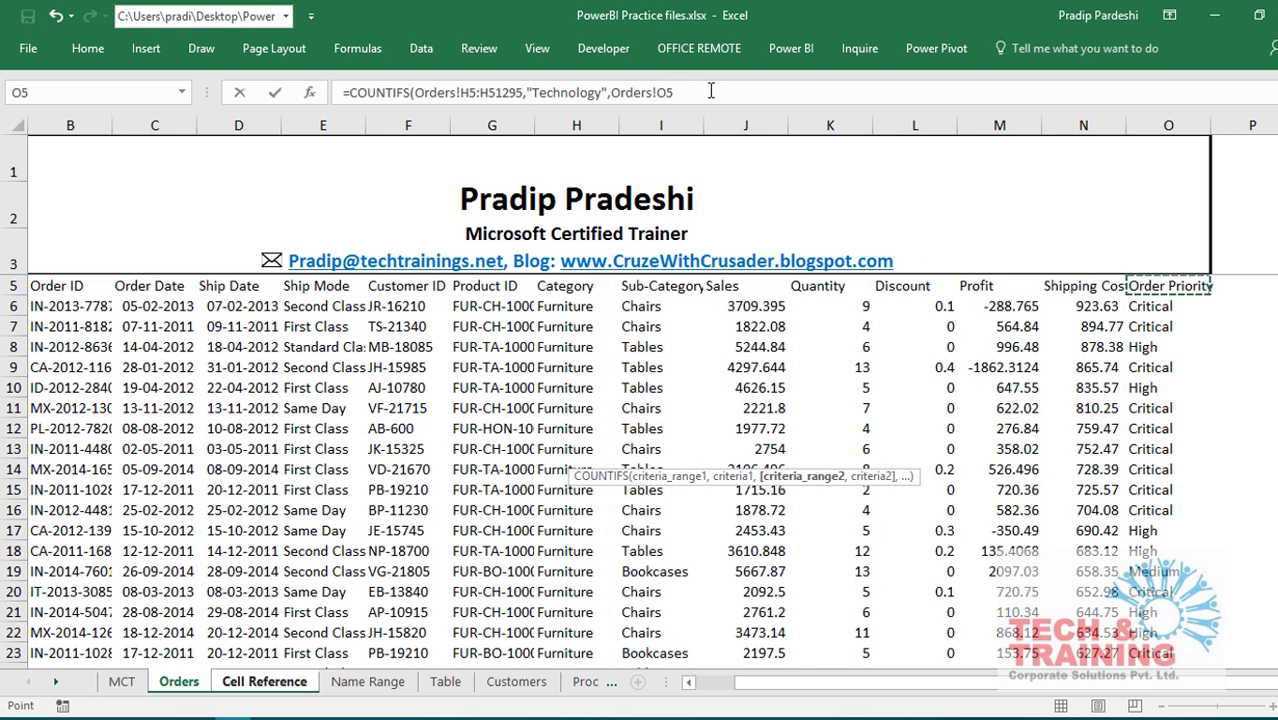
{"action": "key", "text": "ctrl+shift+Down"}
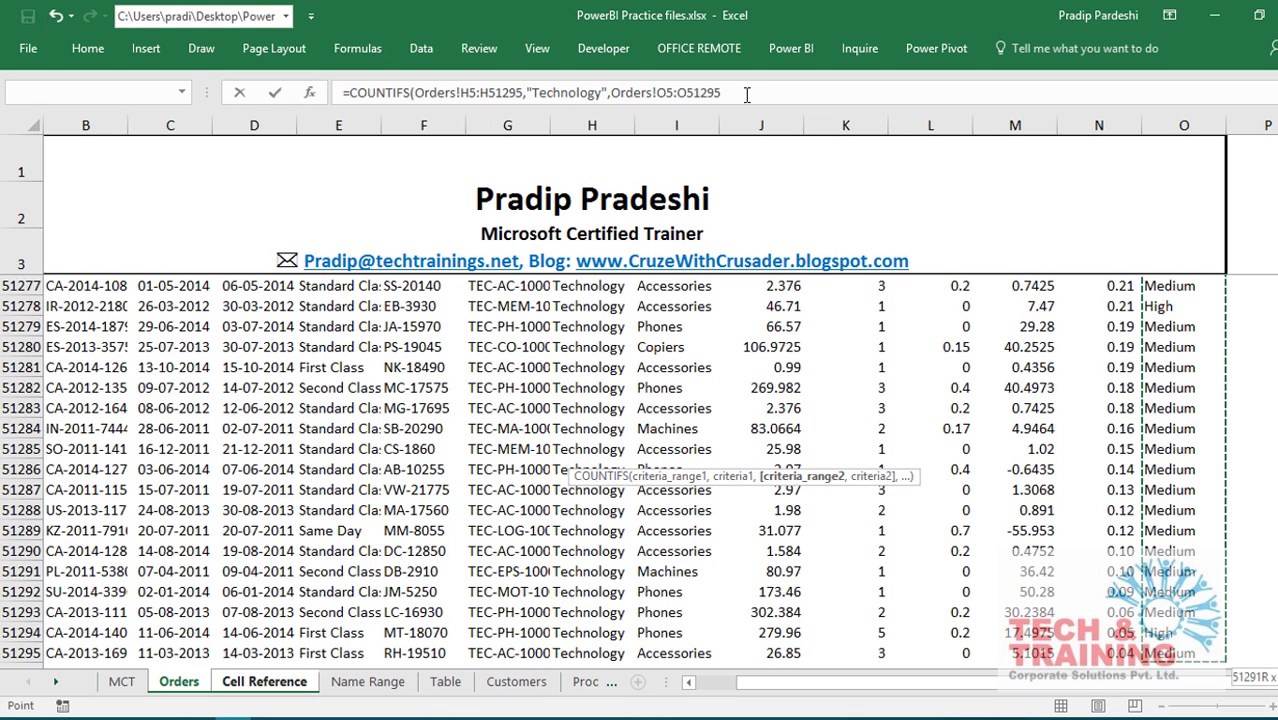
{"action": "type", "text": ","}
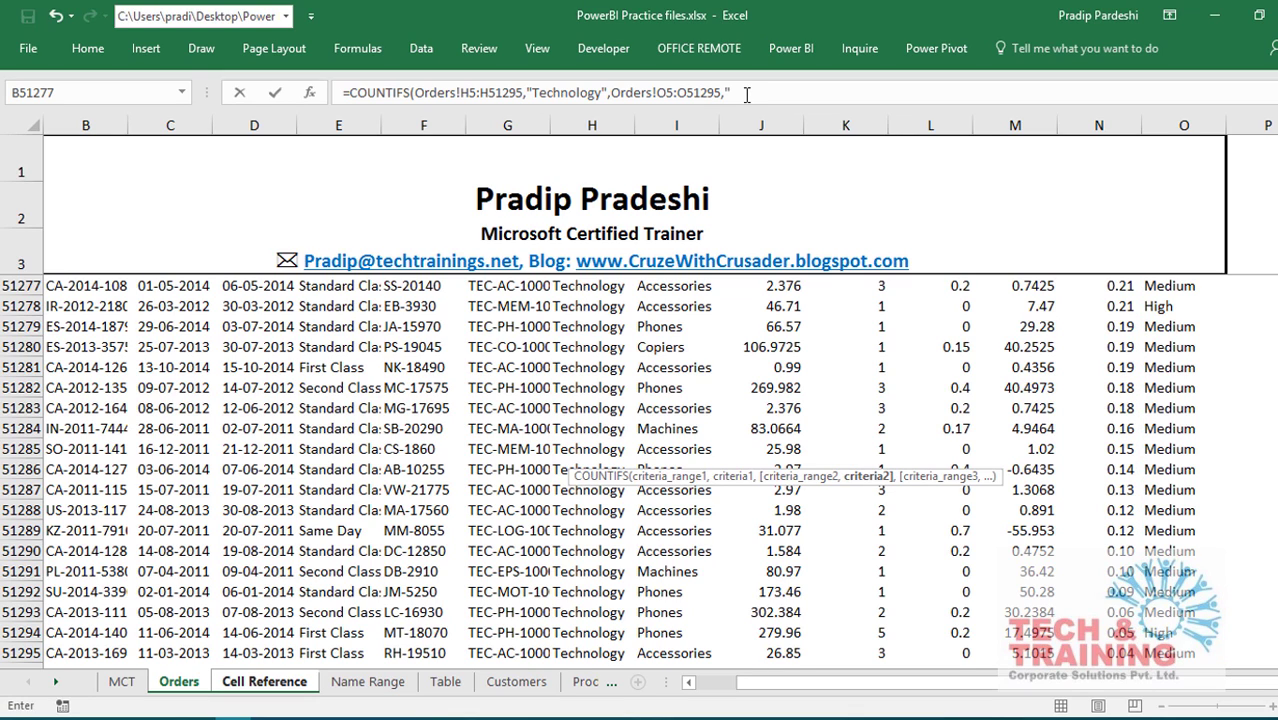
{"action": "type", "text": "\"High\")"}
{"action": "key", "text": "Return"}
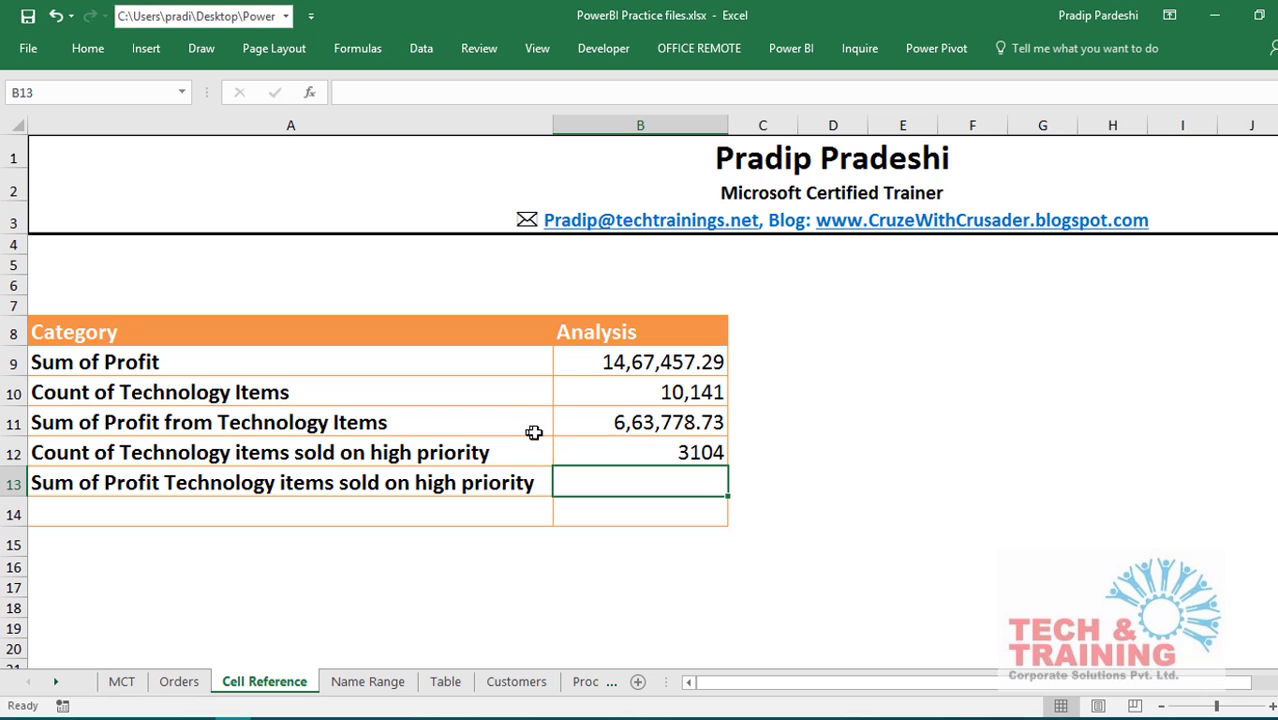
Format the high-priority Technology item count in B12 as a number with a thousands separator and no decimal places.
{"action": "left_click", "coordinate": [662, 394]}
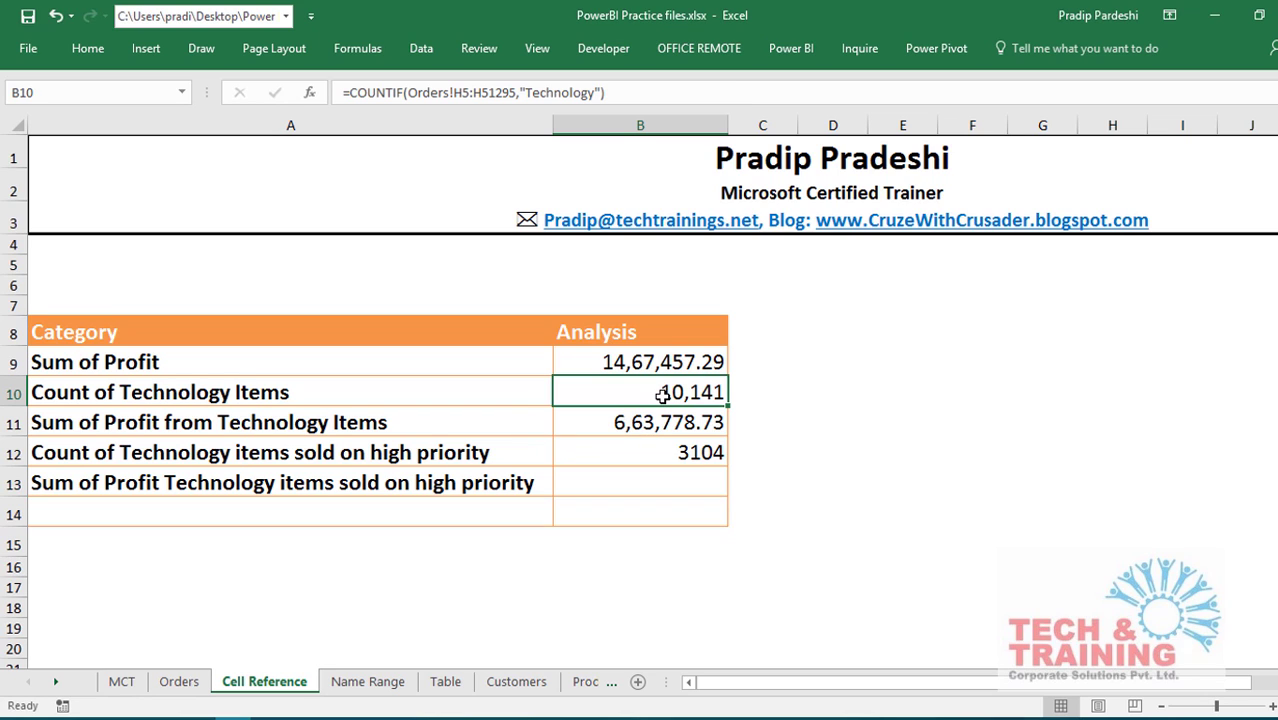
{"action": "left_click", "coordinate": [695, 455]}
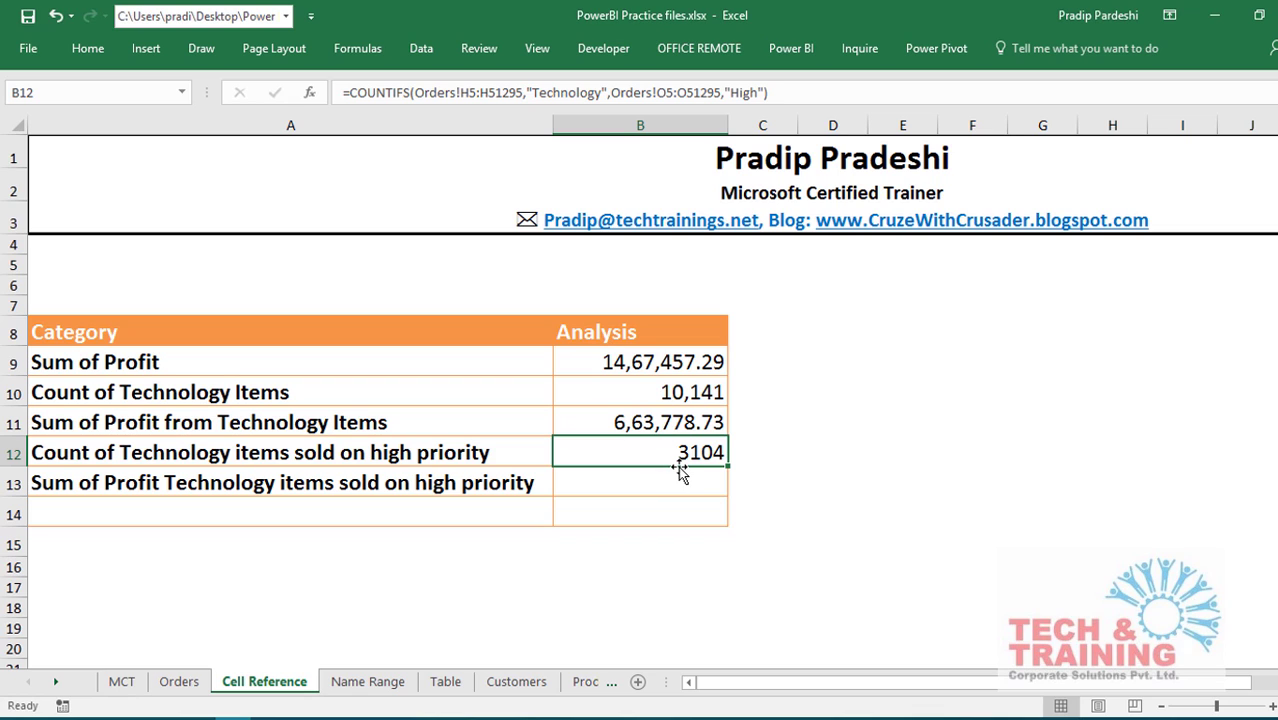
{"action": "key", "text": "ctrl+shift+1"}
{"action": "left_click", "coordinate": [78, 50]}
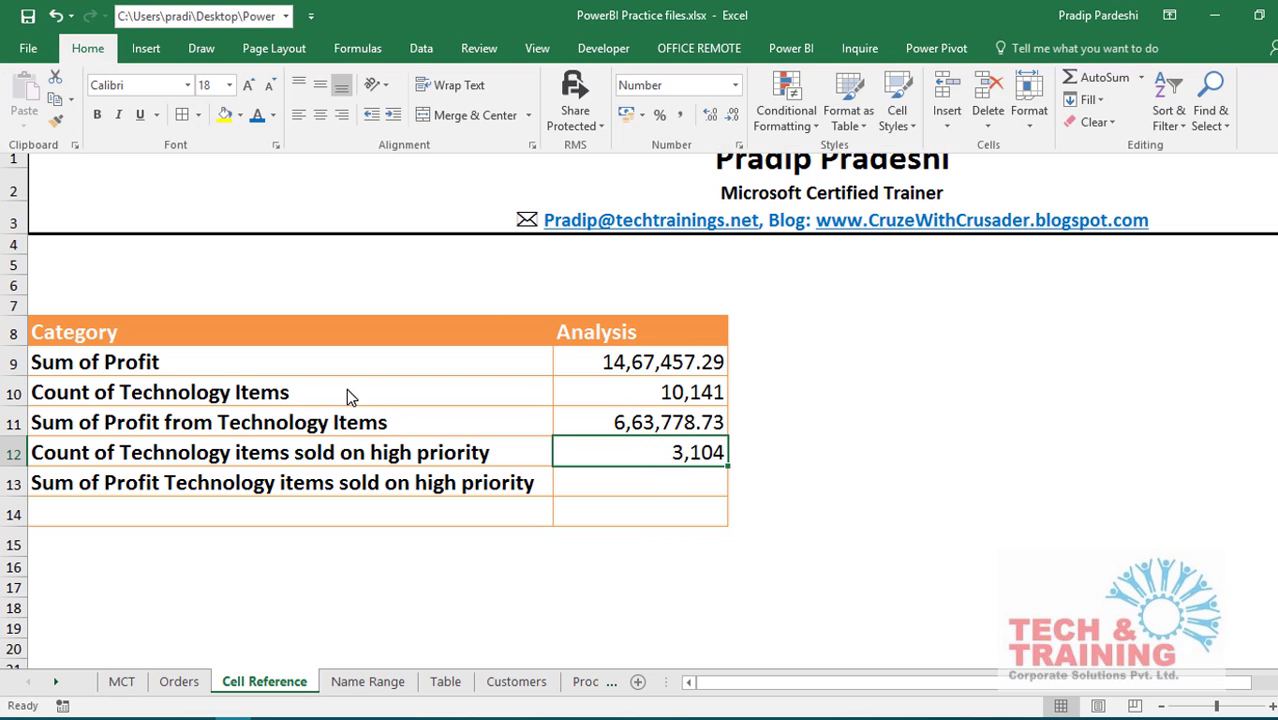
{"action": "left_click", "coordinate": [617, 460]}
{"action": "left_click", "coordinate": [614, 478]}
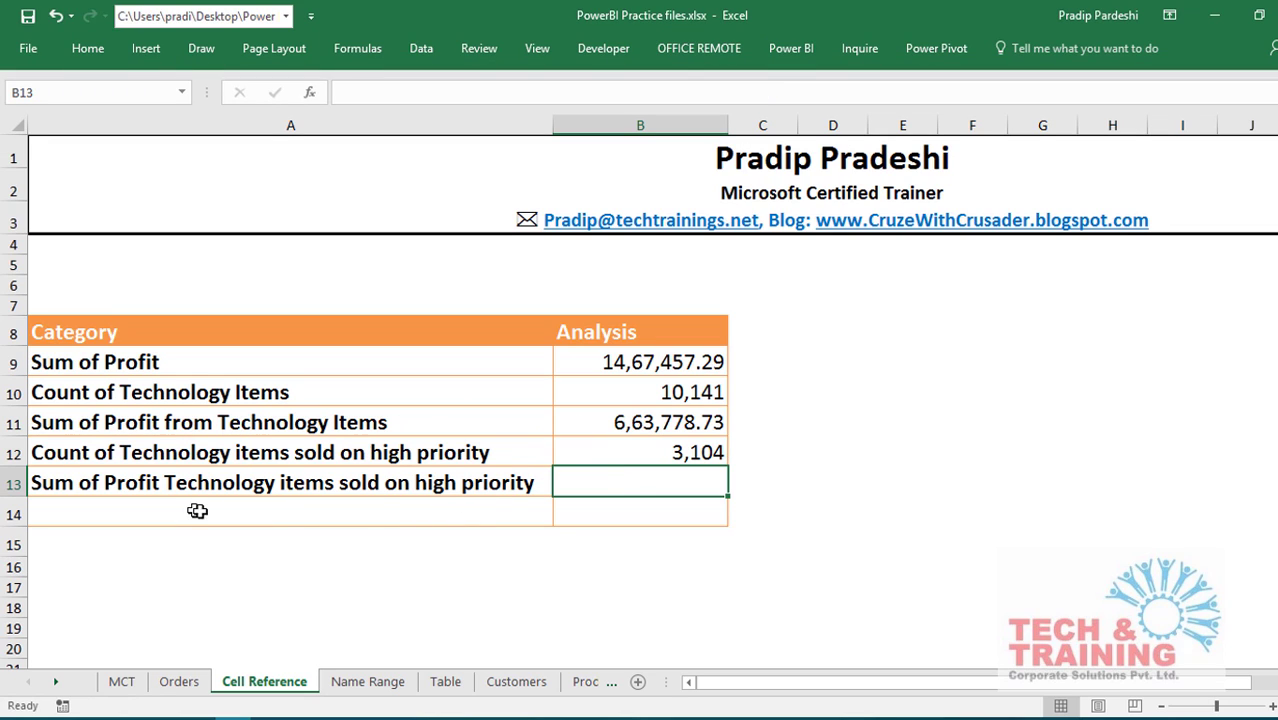
{"action": "left_click", "coordinate": [667, 452]}
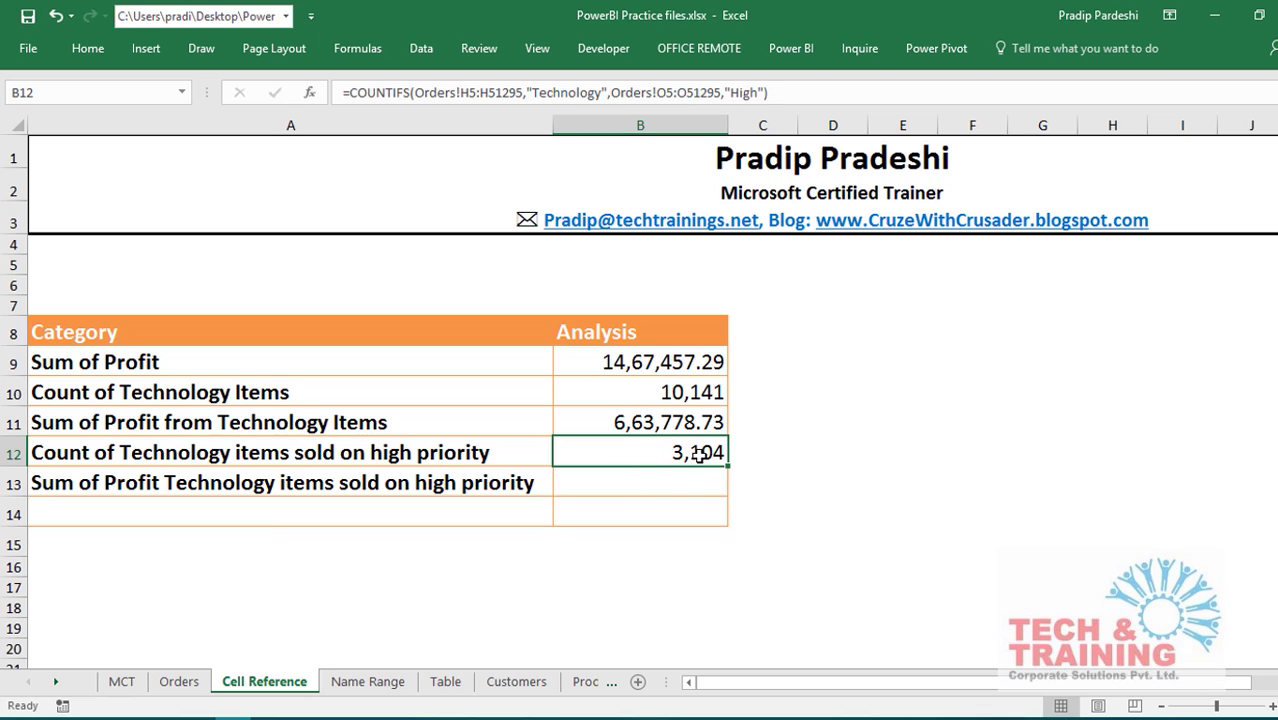
{"action": "key", "text": "Down"}
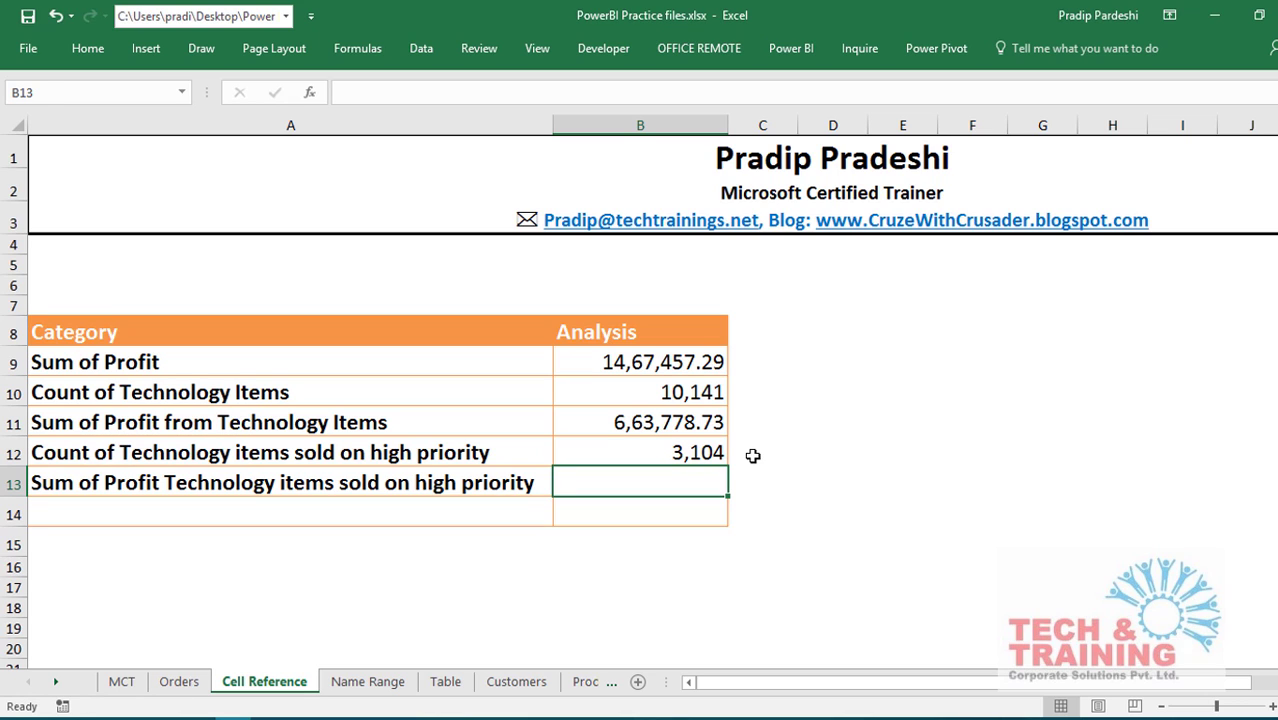
{"action": "type", "text": "=sumifs"}
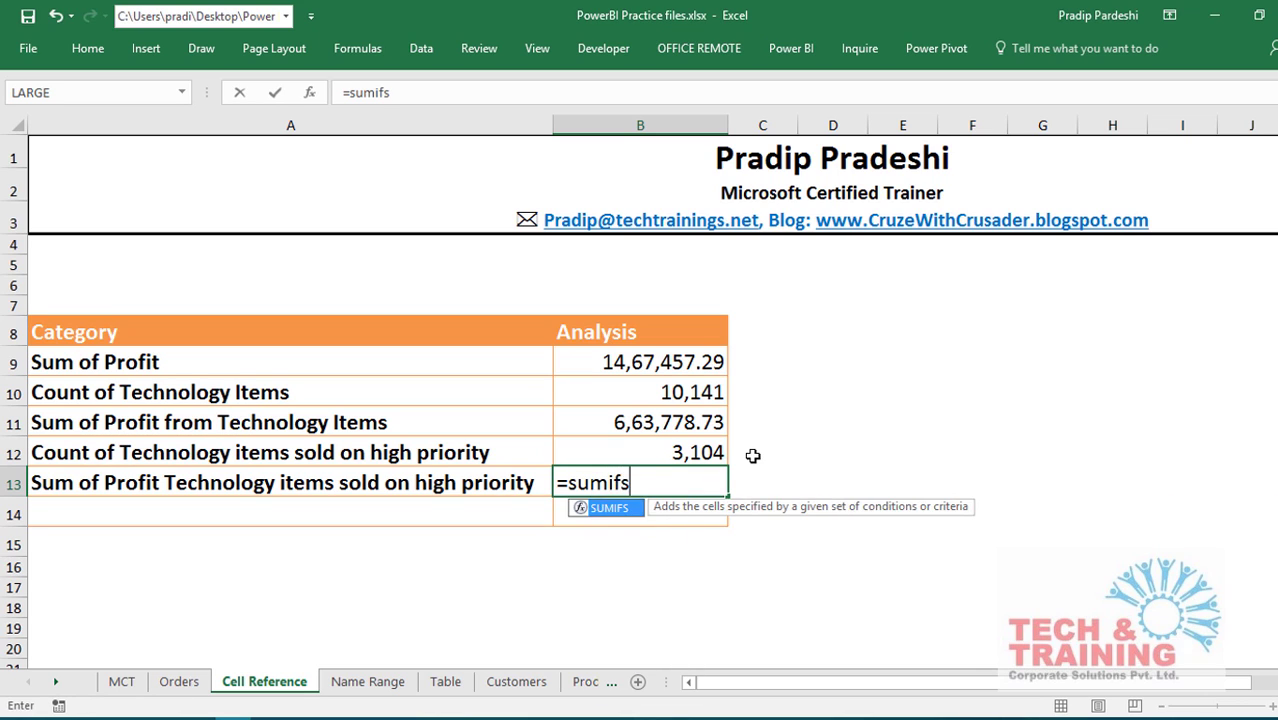
{"action": "key", "text": "Tab"}
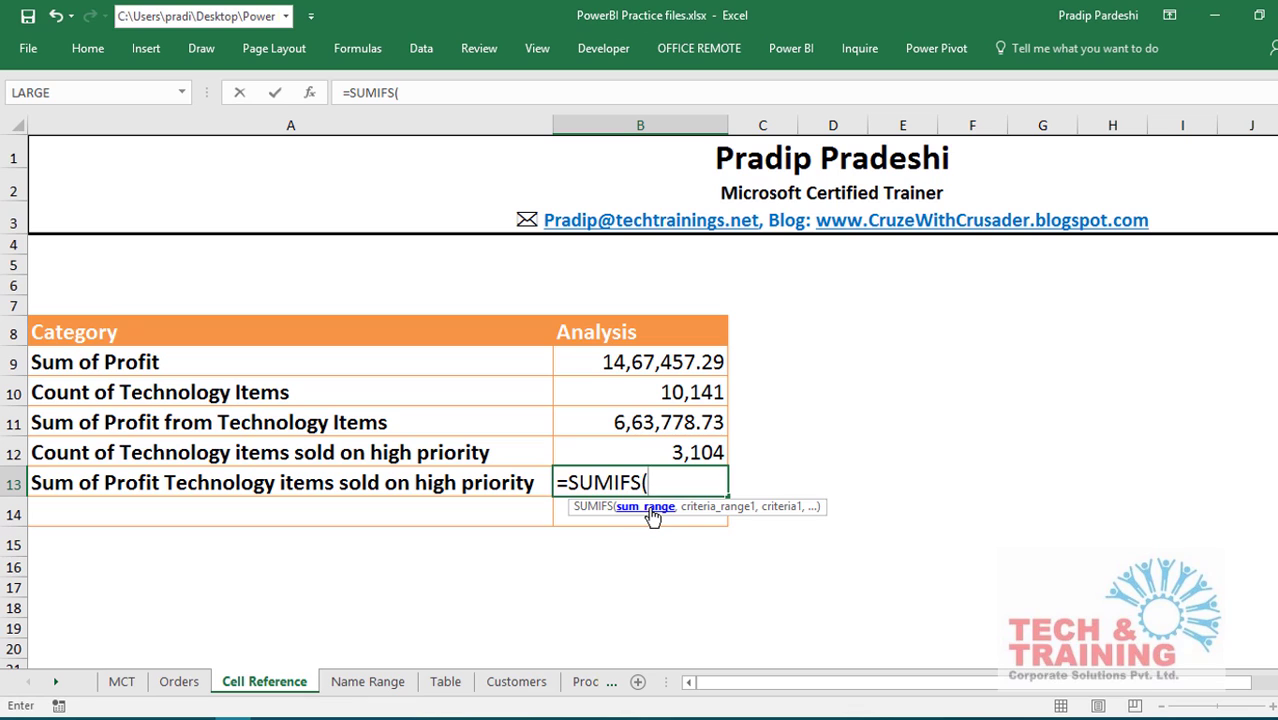
{"action": "key", "text": "Escape"}
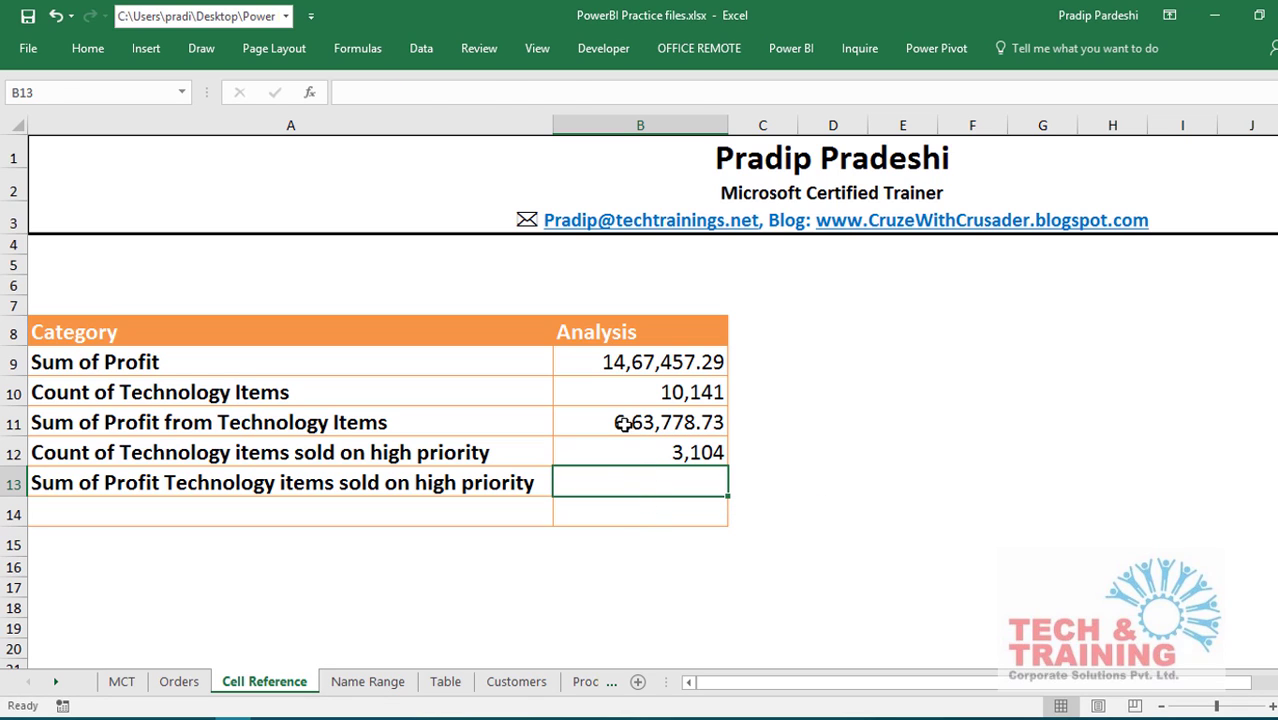
{"action": "double_click", "coordinate": [622, 424]}
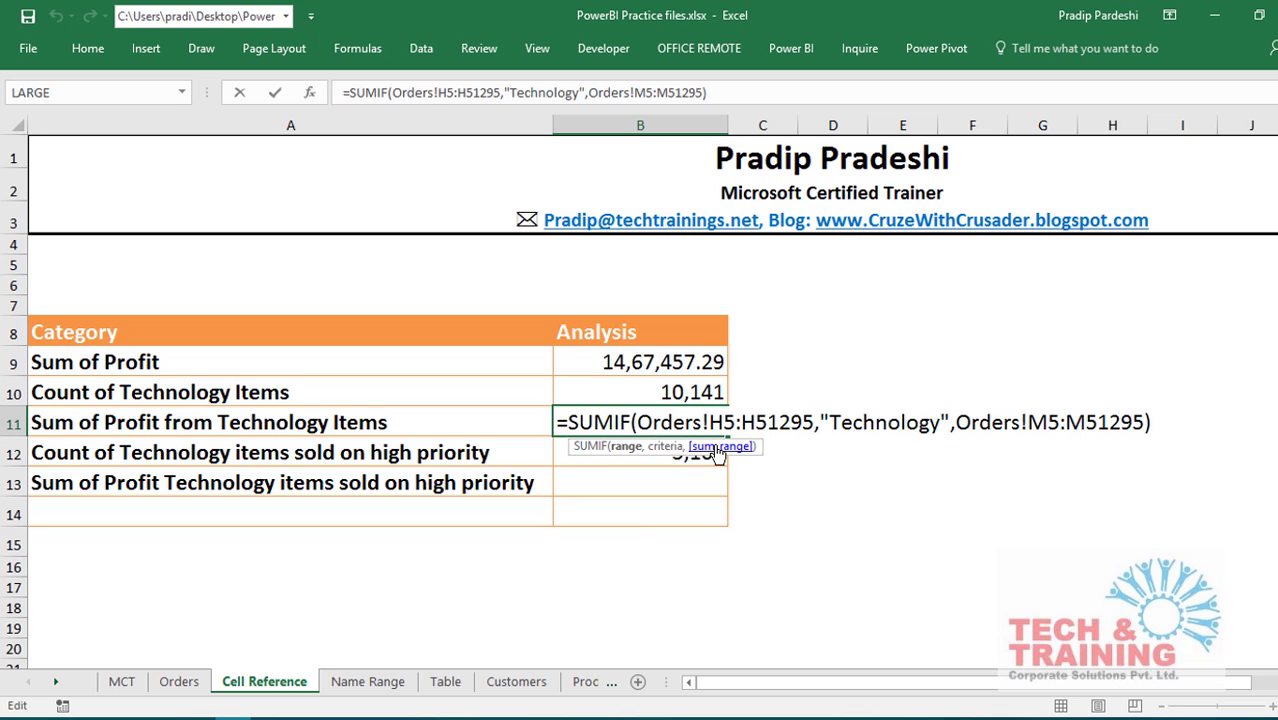
{"action": "key", "text": "Escape"}
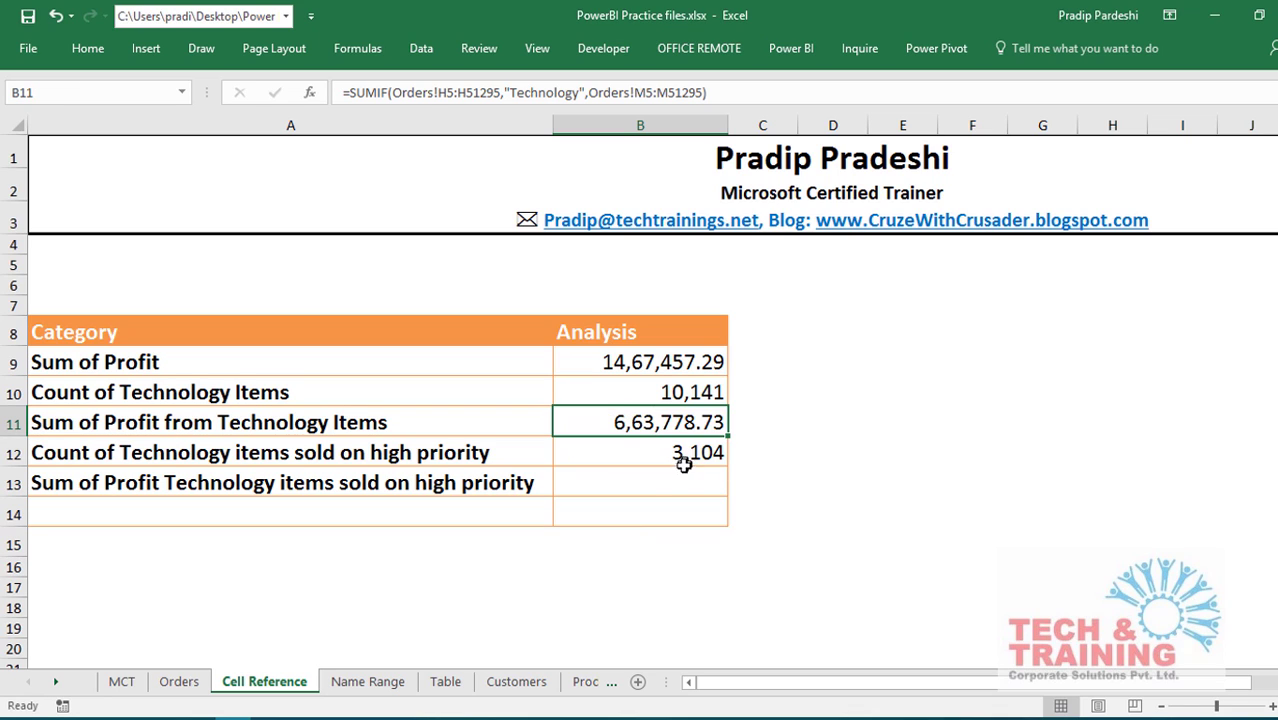
Start a SUMIFS formula in B13 of the Cell Reference sheet with the Profit column Orders!M5:M51295 as the sum range.
{"action": "left_click", "coordinate": [668, 480]}
{"action": "type", "text": "=s"}
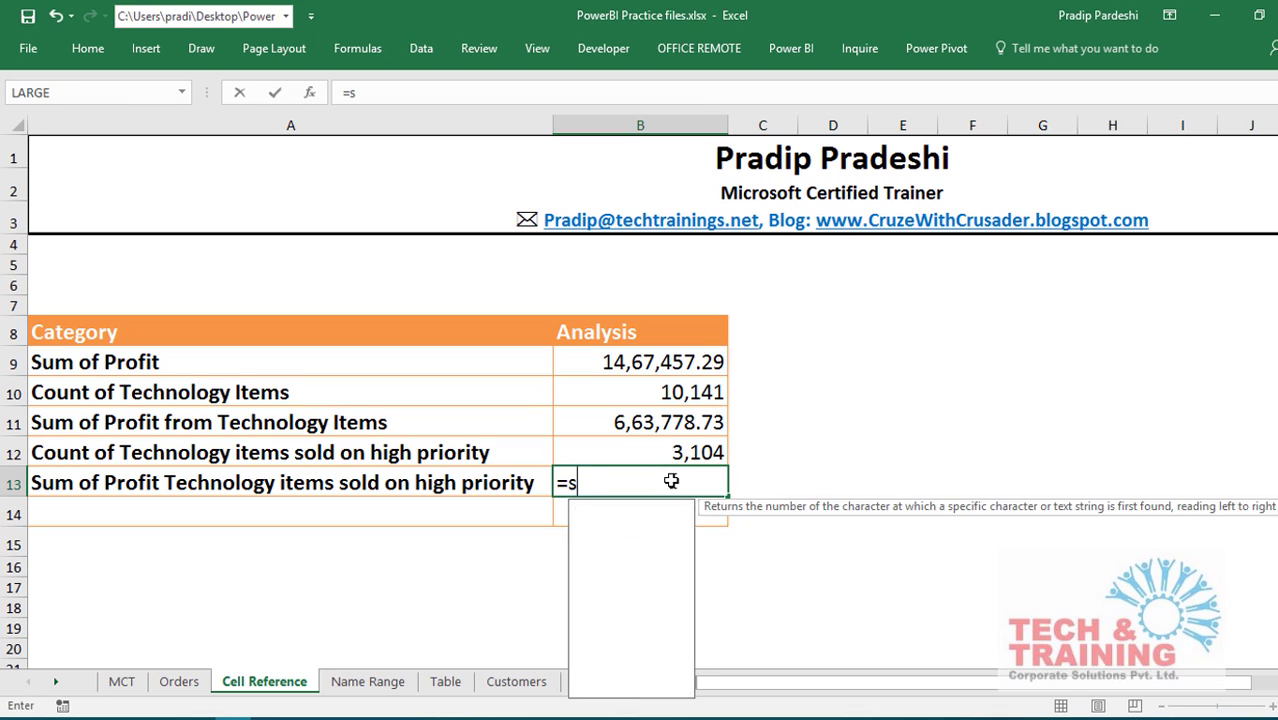
{"action": "type", "text": "umifs"}
{"action": "key", "text": "Tab"}
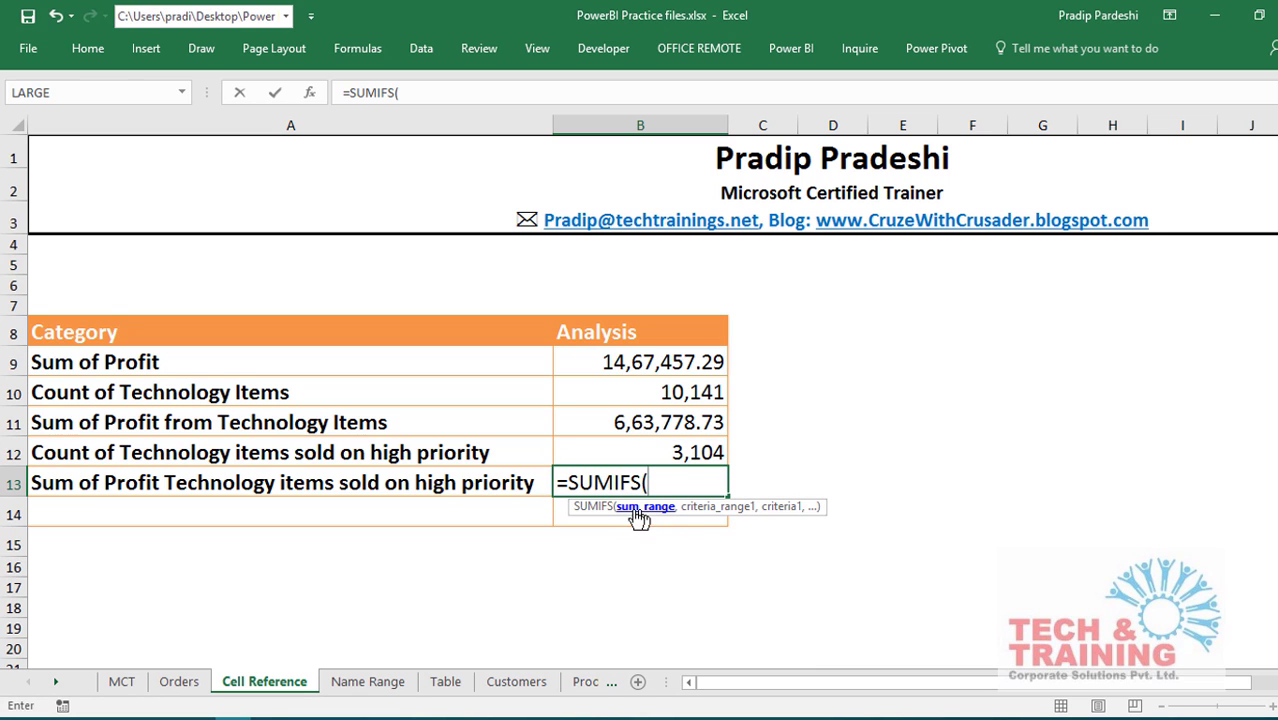
{"action": "left_click", "coordinate": [179, 682]}
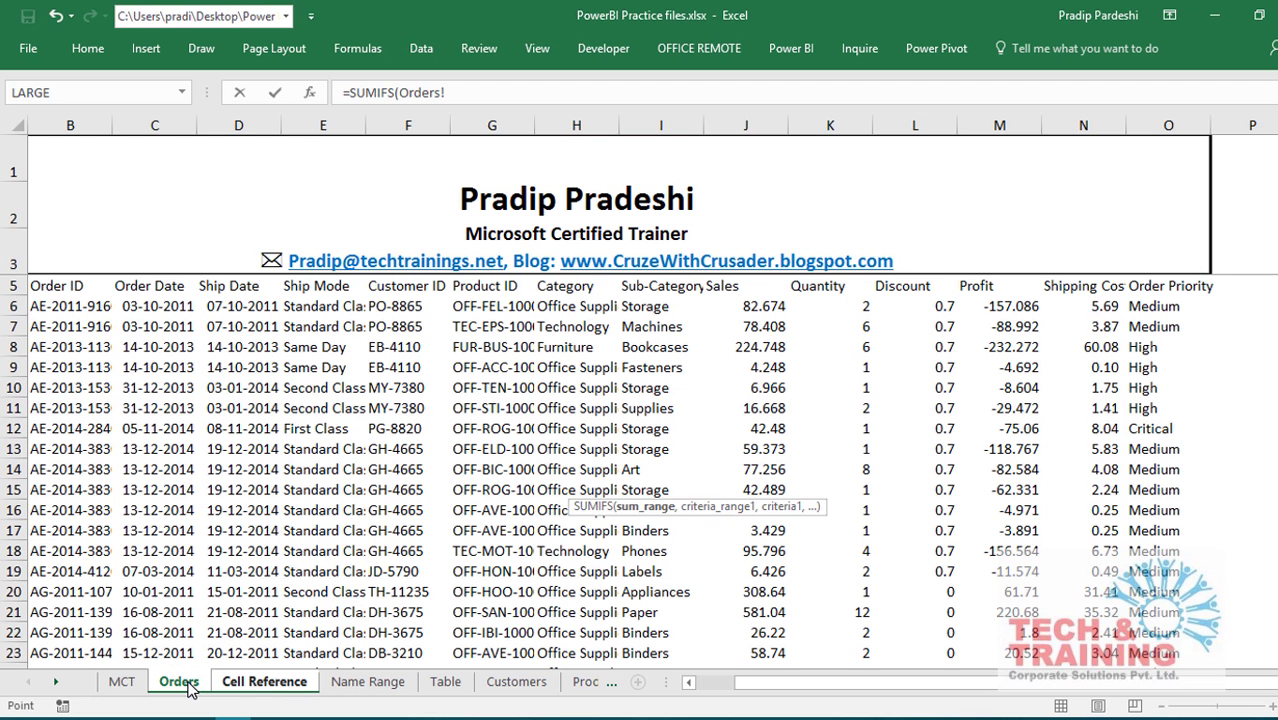
{"action": "left_click", "coordinate": [1014, 463]}
{"action": "key", "text": "ctrl+Up"}
{"action": "key", "text": "ctrl+shift+Down"}
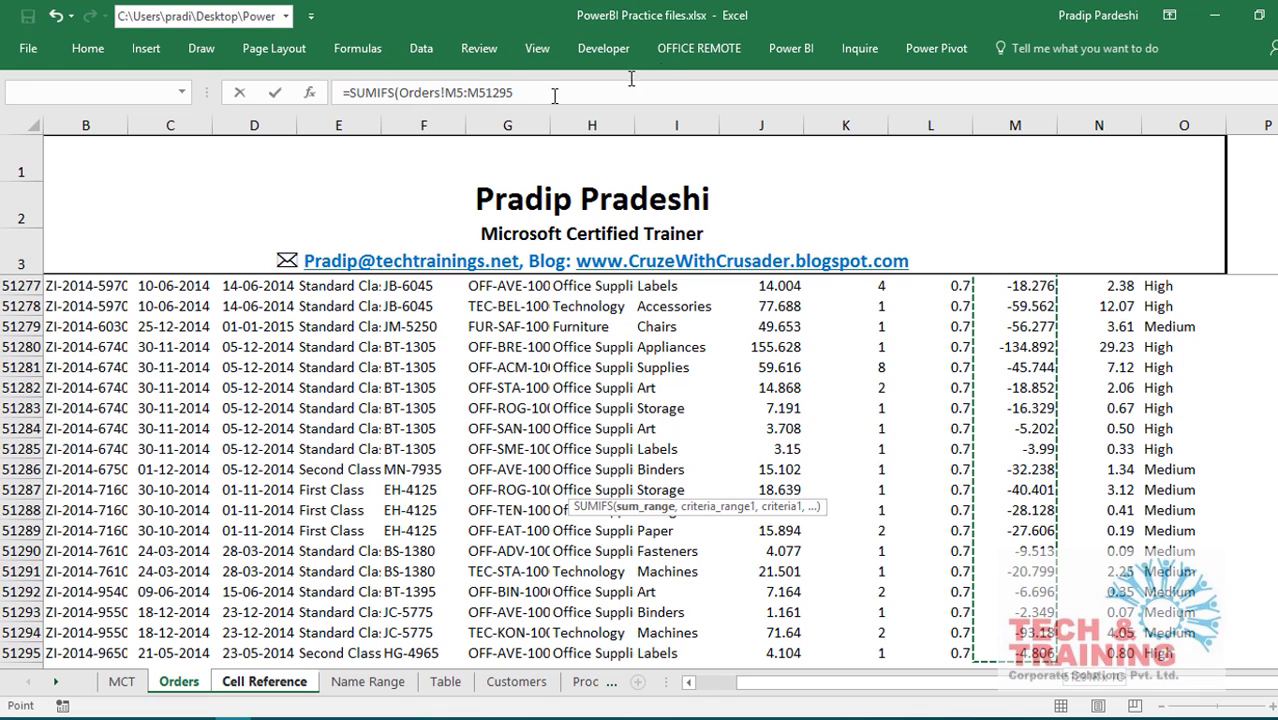
{"action": "type", "text": ","}
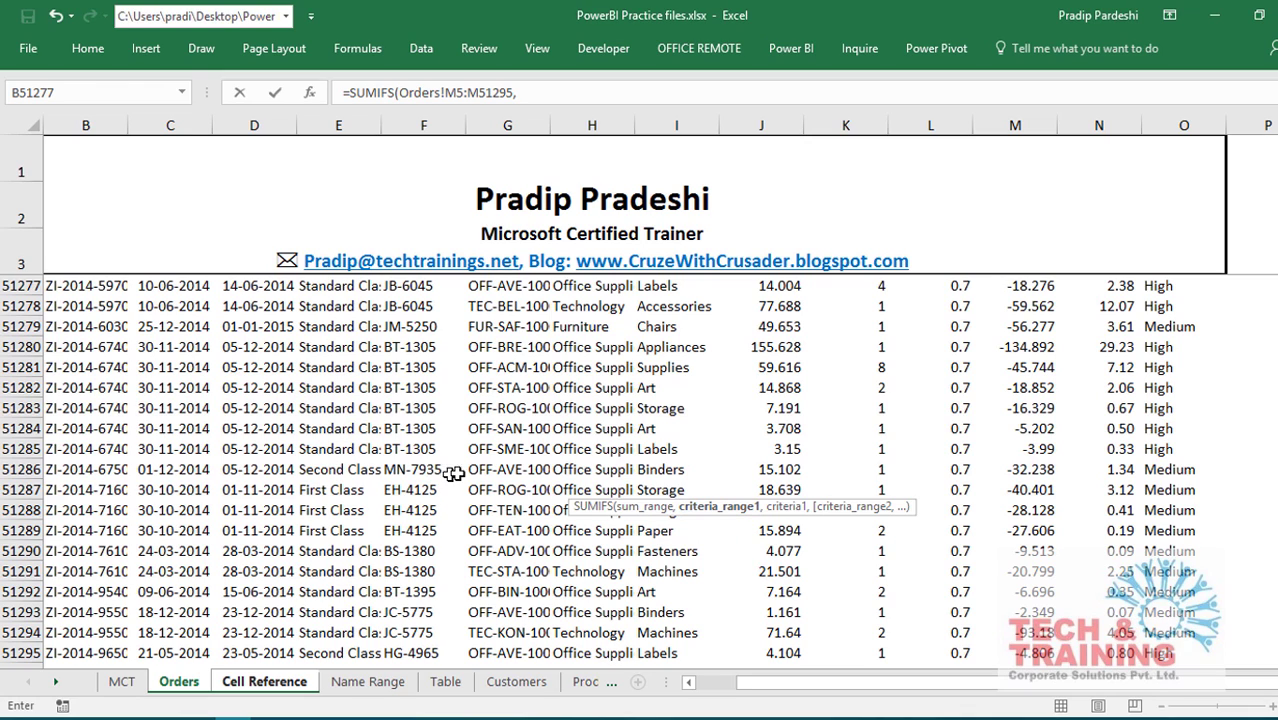
Add the Category column Orders!H5:H51295 as the first criteria range of the SUMIFS with the criterion "Technology".
{"action": "left_click", "coordinate": [586, 452]}
{"action": "key", "text": "ctrl+Up"}
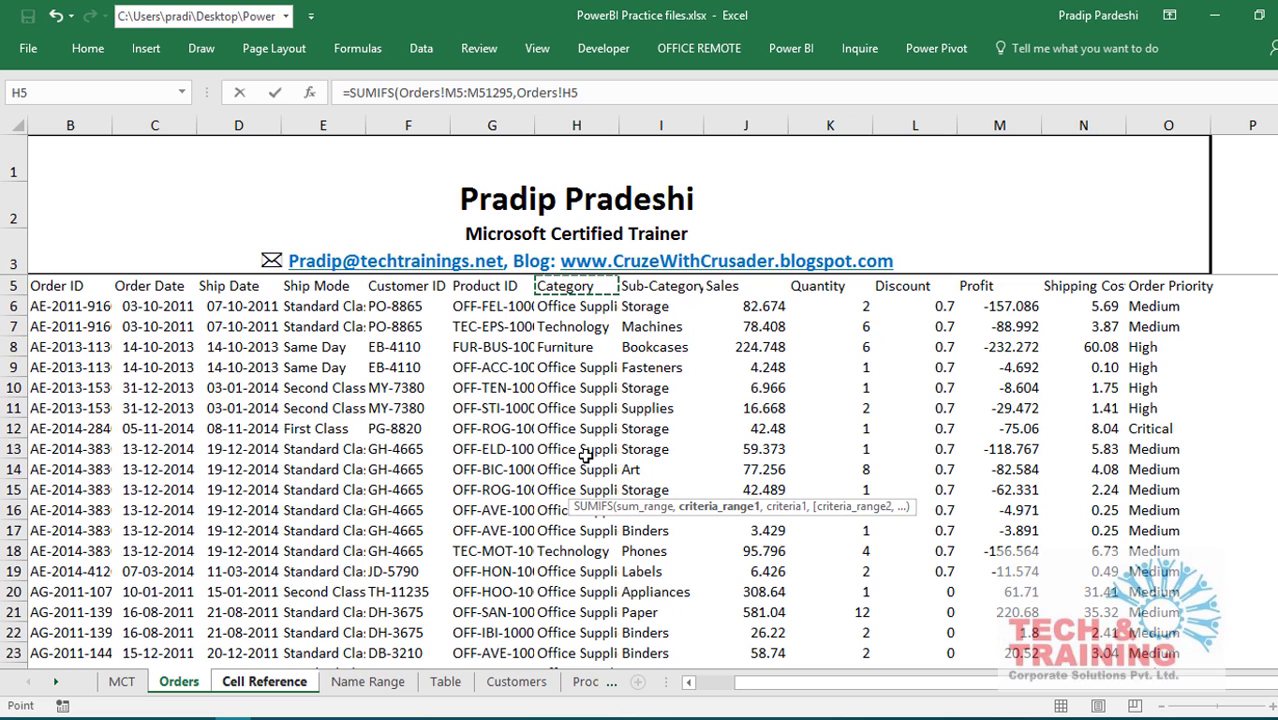
{"action": "key", "text": "ctrl+shift+Down"}
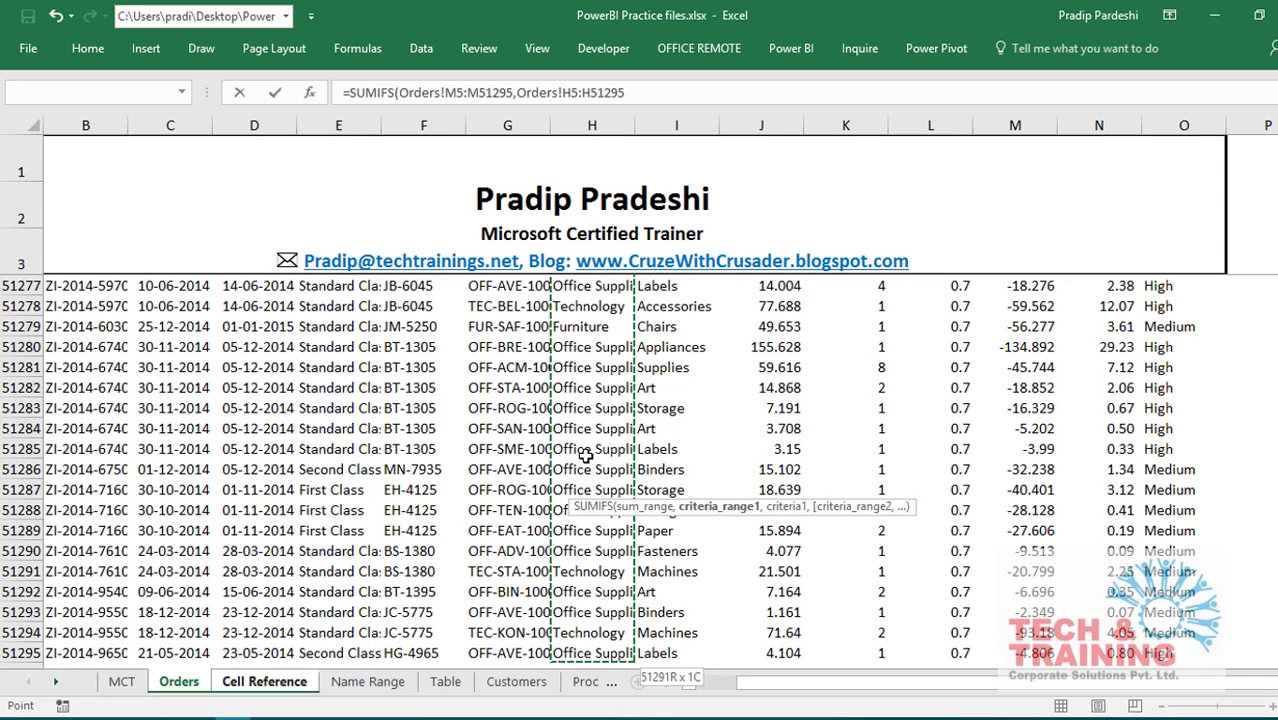
{"action": "type", "text": ","}
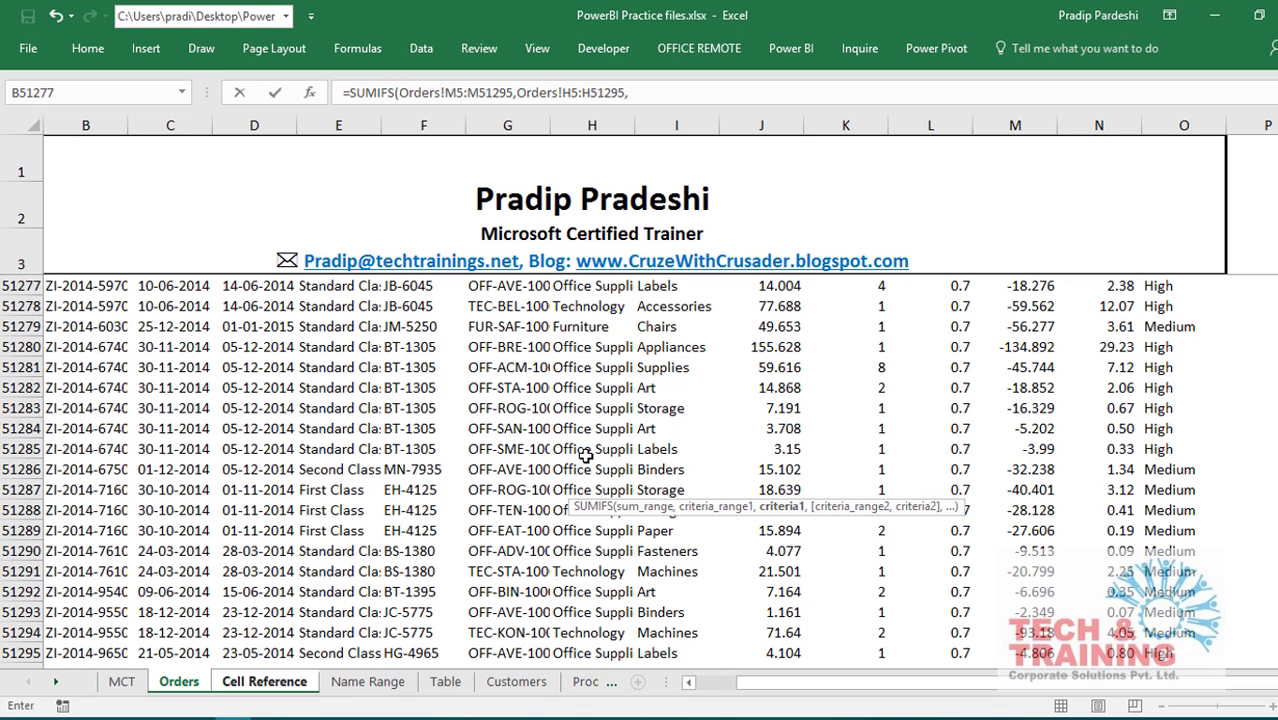
{"action": "type", "text": "\"Technology\","}
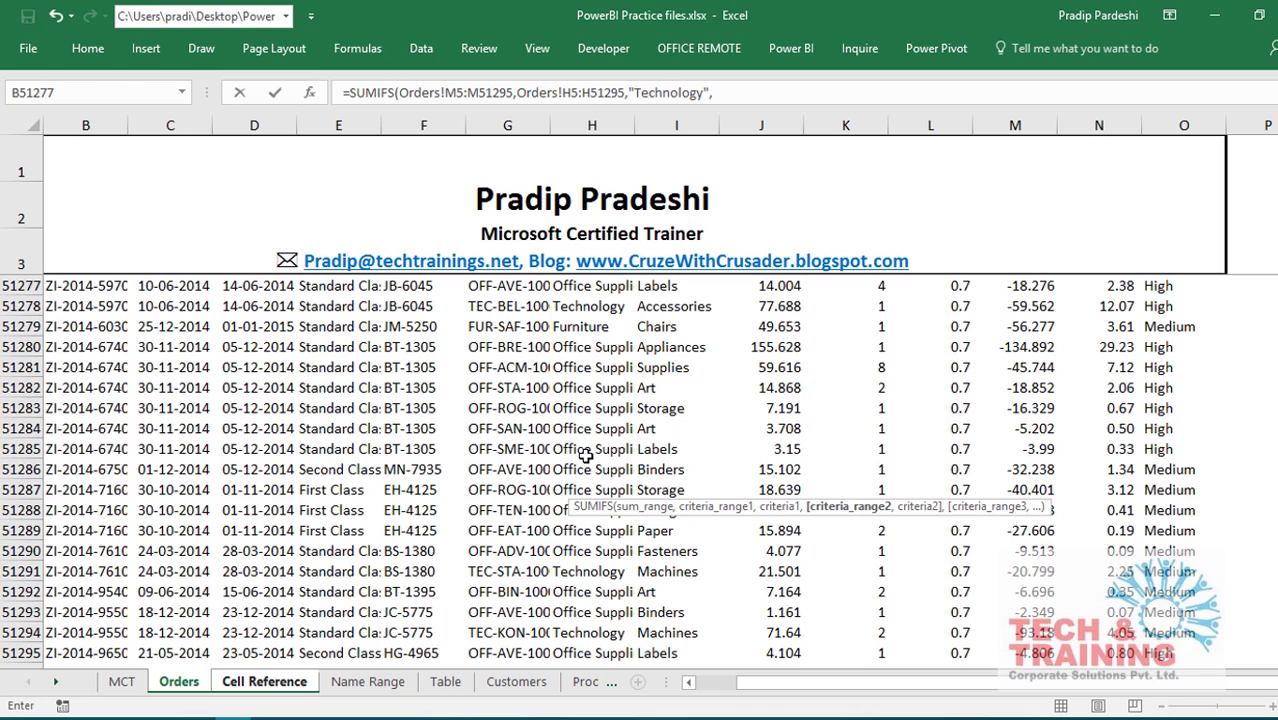
Complete the SUMIFS in B13 with the Order Priority column Orders!O5:O51295 as second criteria range and the criterion "High".
{"action": "left_click", "coordinate": [1166, 502]}
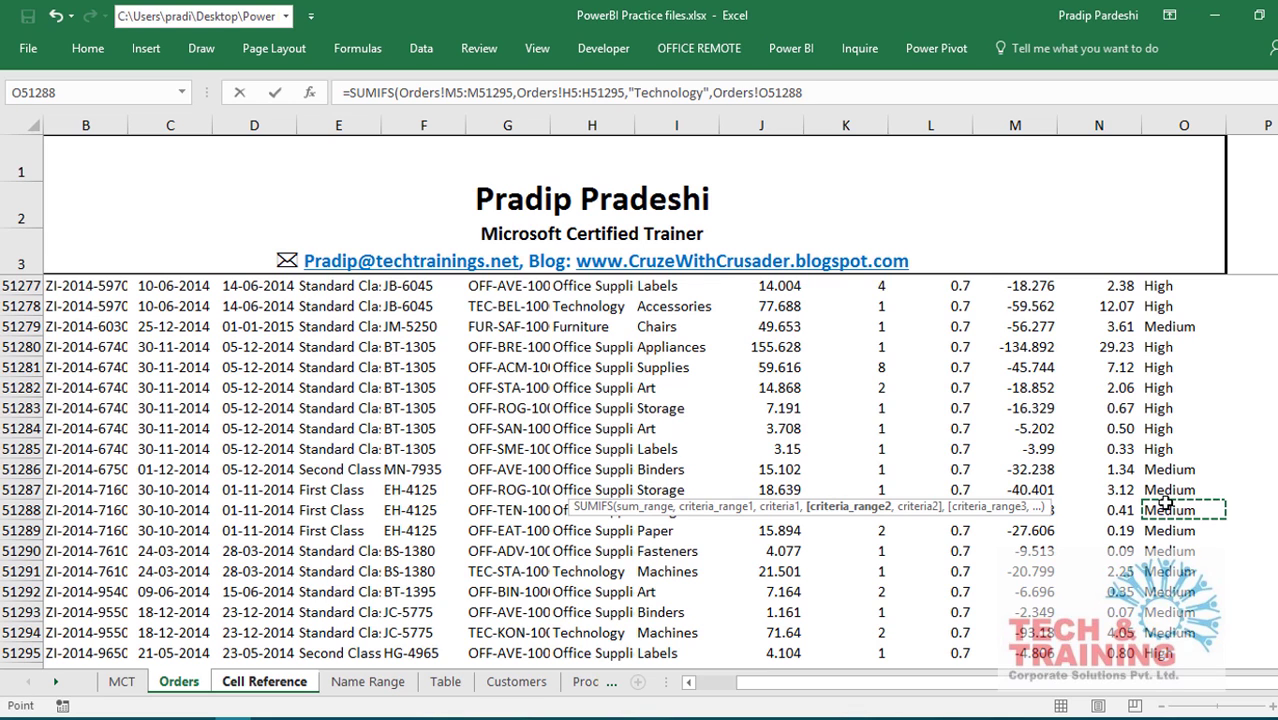
{"action": "key", "text": "ctrl+Up"}
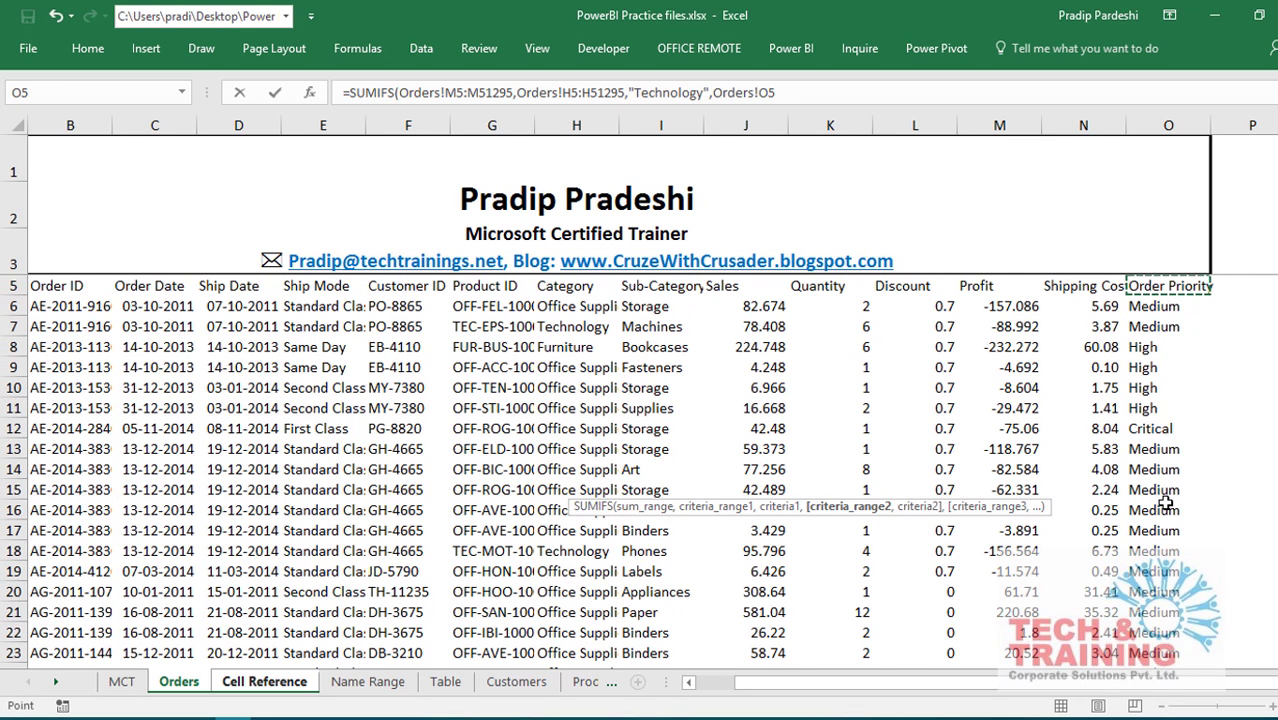
{"action": "key", "text": "ctrl+shift+Down"}
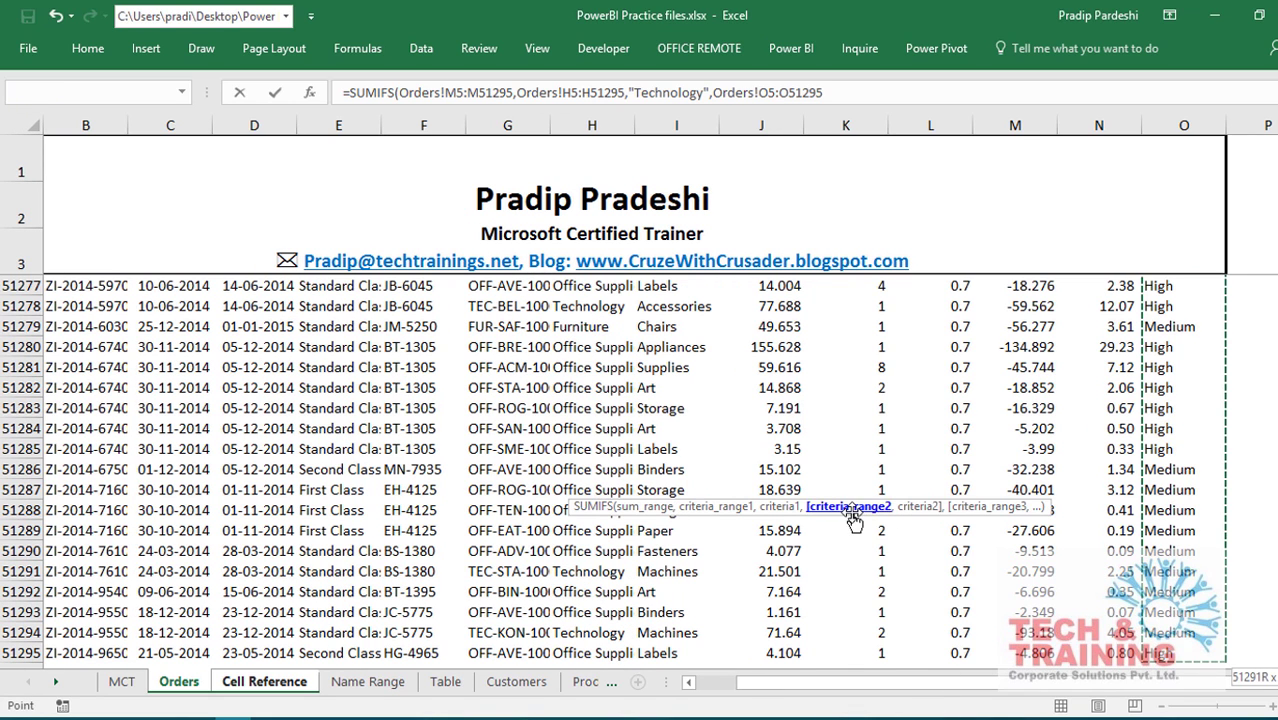
{"action": "type", "text": ","}
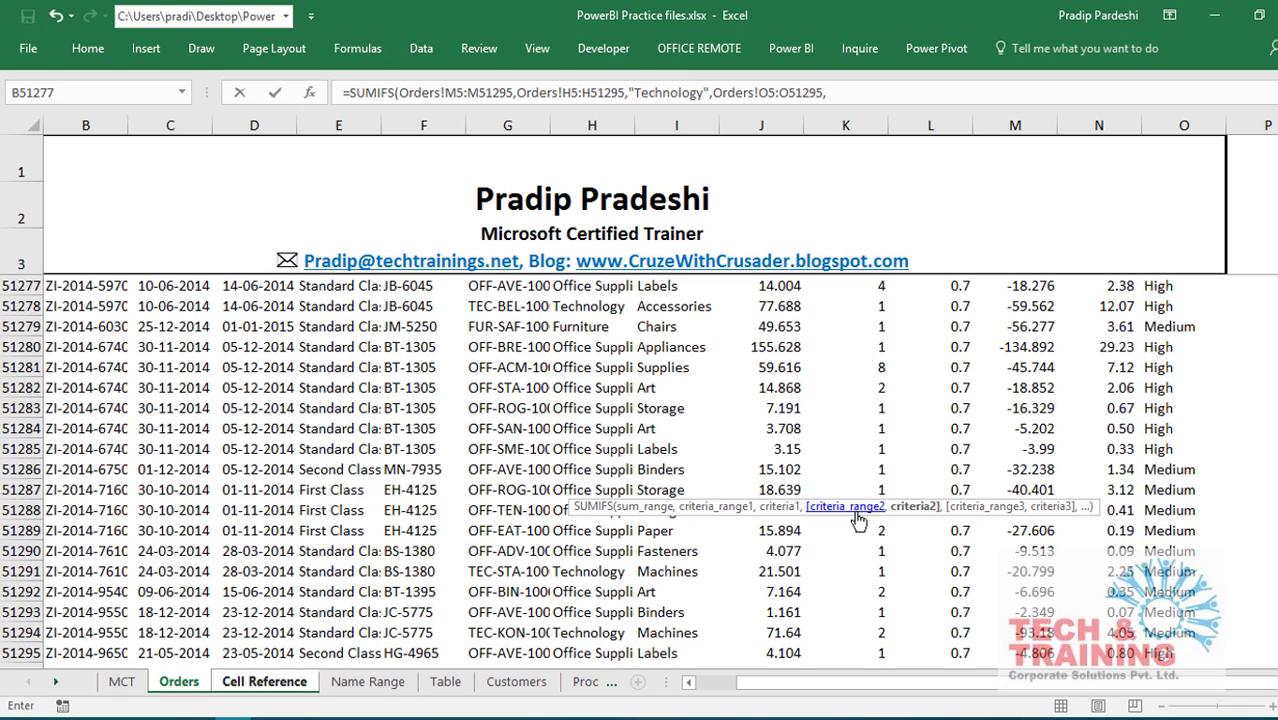
{"action": "type", "text": "\"Hight"}
{"action": "key", "text": "Return"}
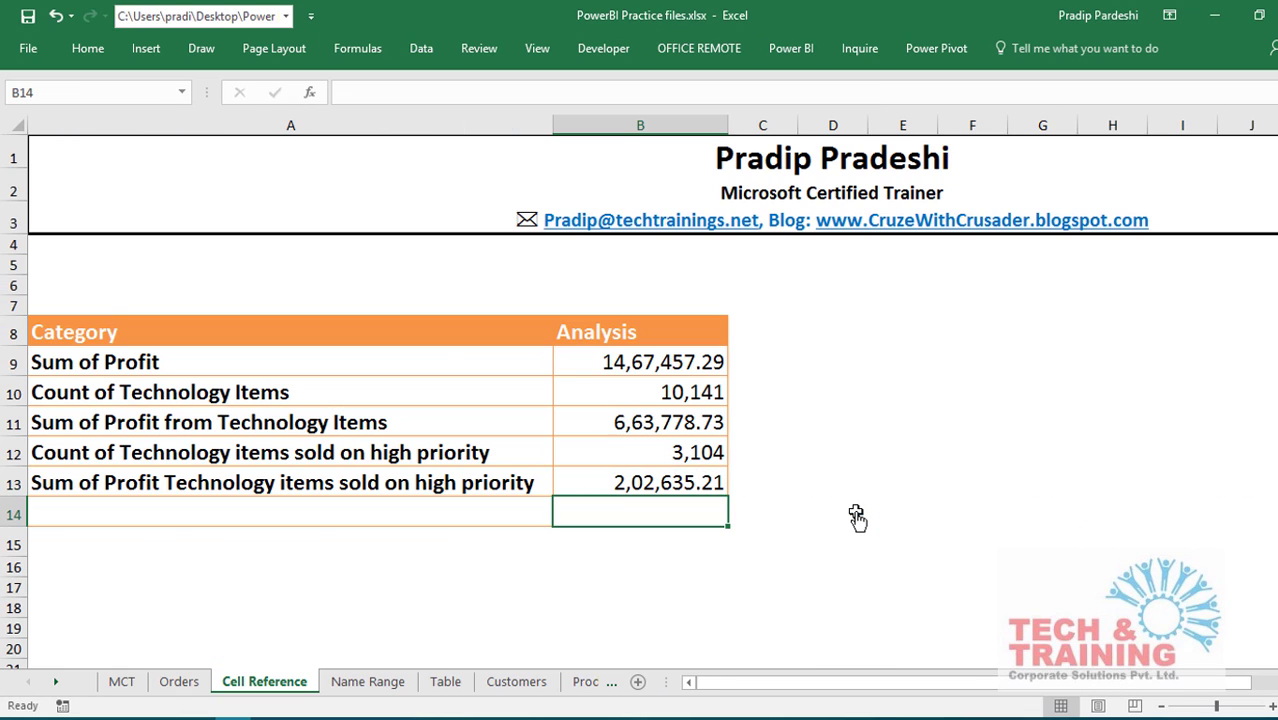
{"action": "left_click", "coordinate": [613, 485]}
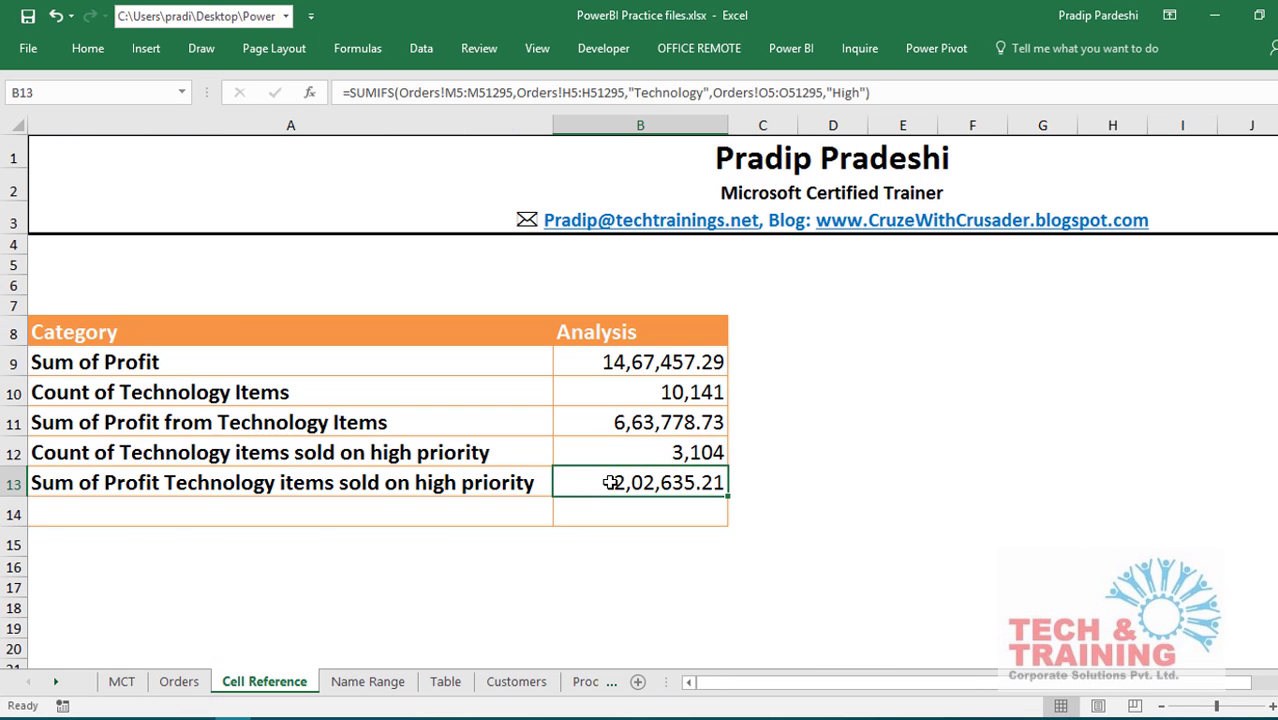
{"action": "left_click", "coordinate": [621, 452]}
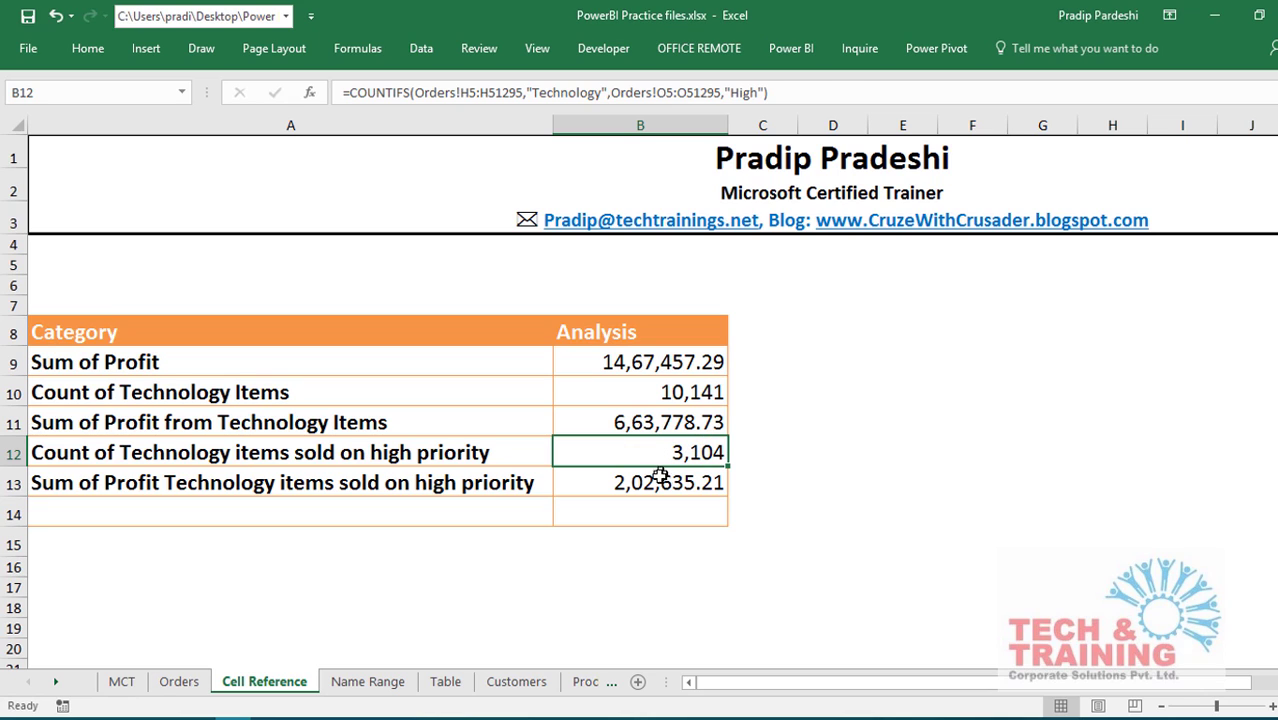
{"action": "left_click", "coordinate": [661, 483]}
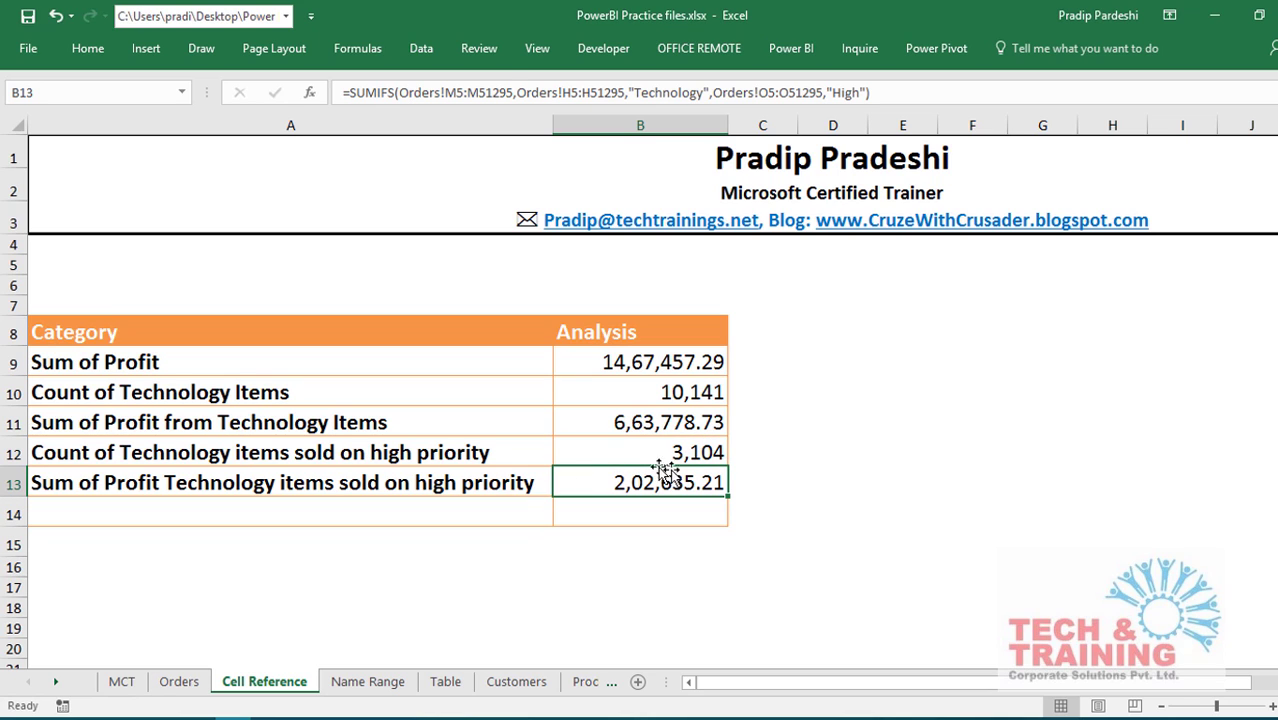
{"action": "left_click", "coordinate": [366, 684]}
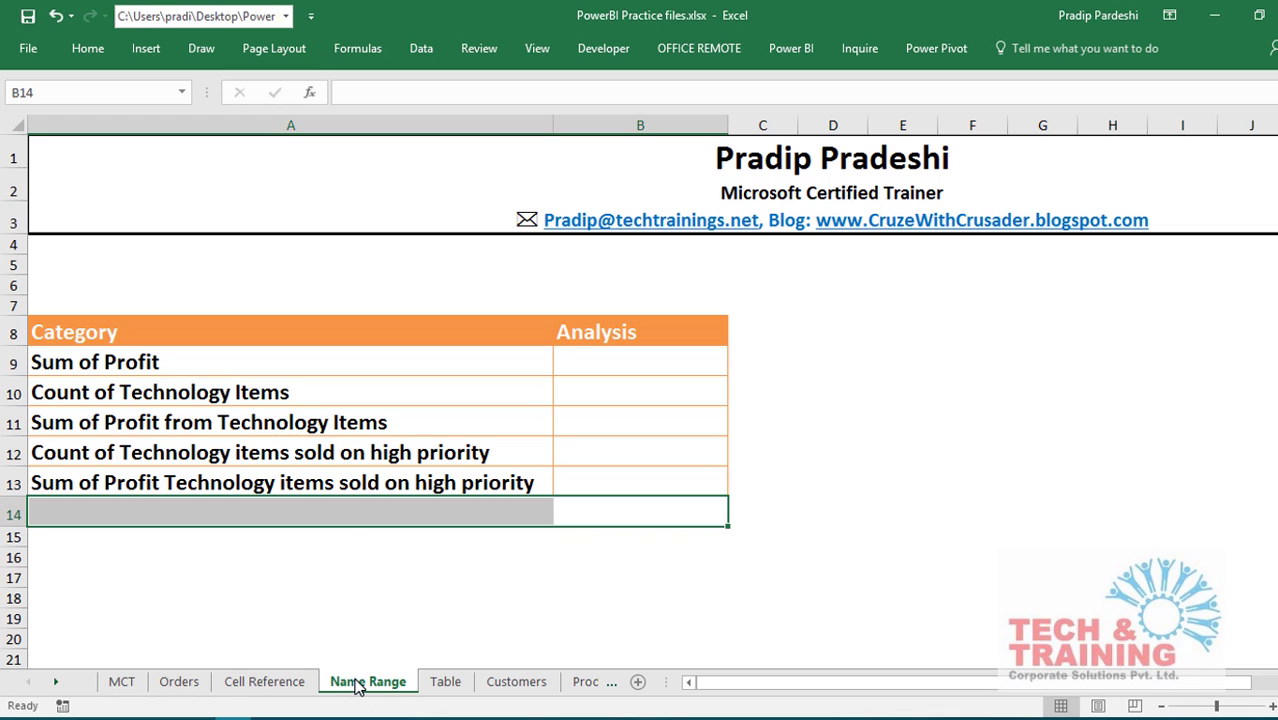
{"action": "left_click", "coordinate": [385, 453]}
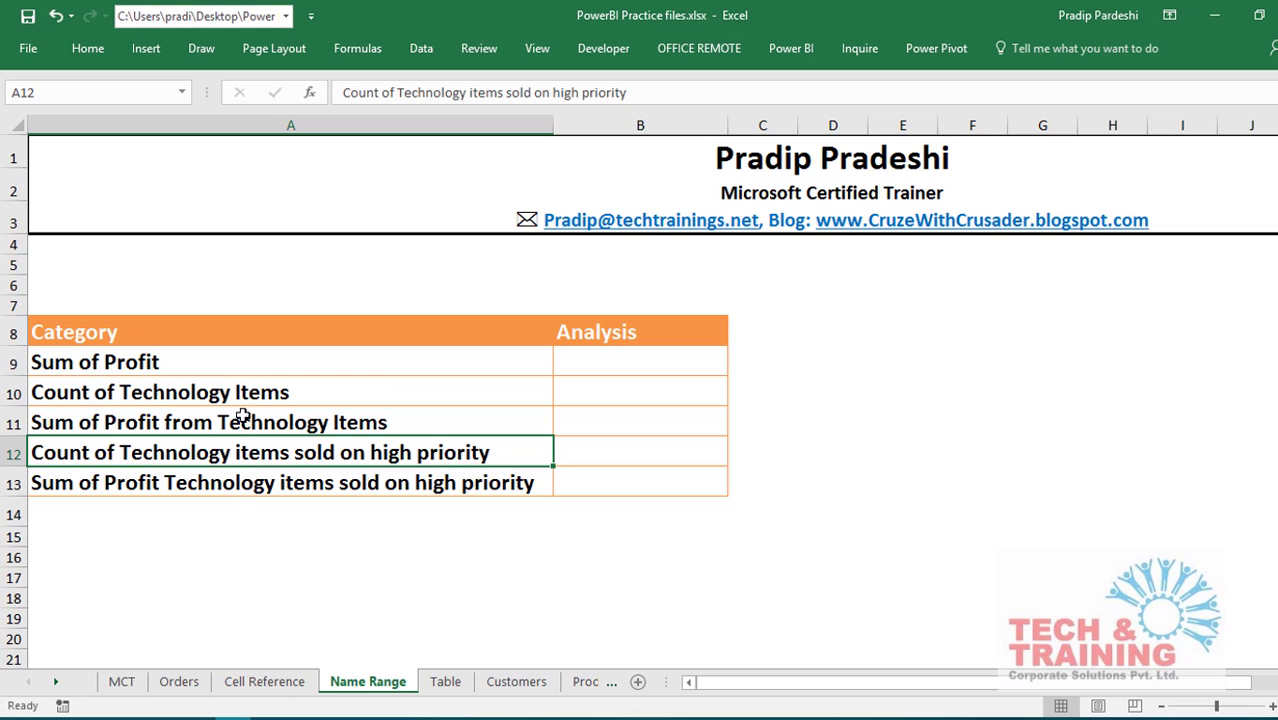
{"action": "left_click", "coordinate": [284, 684]}
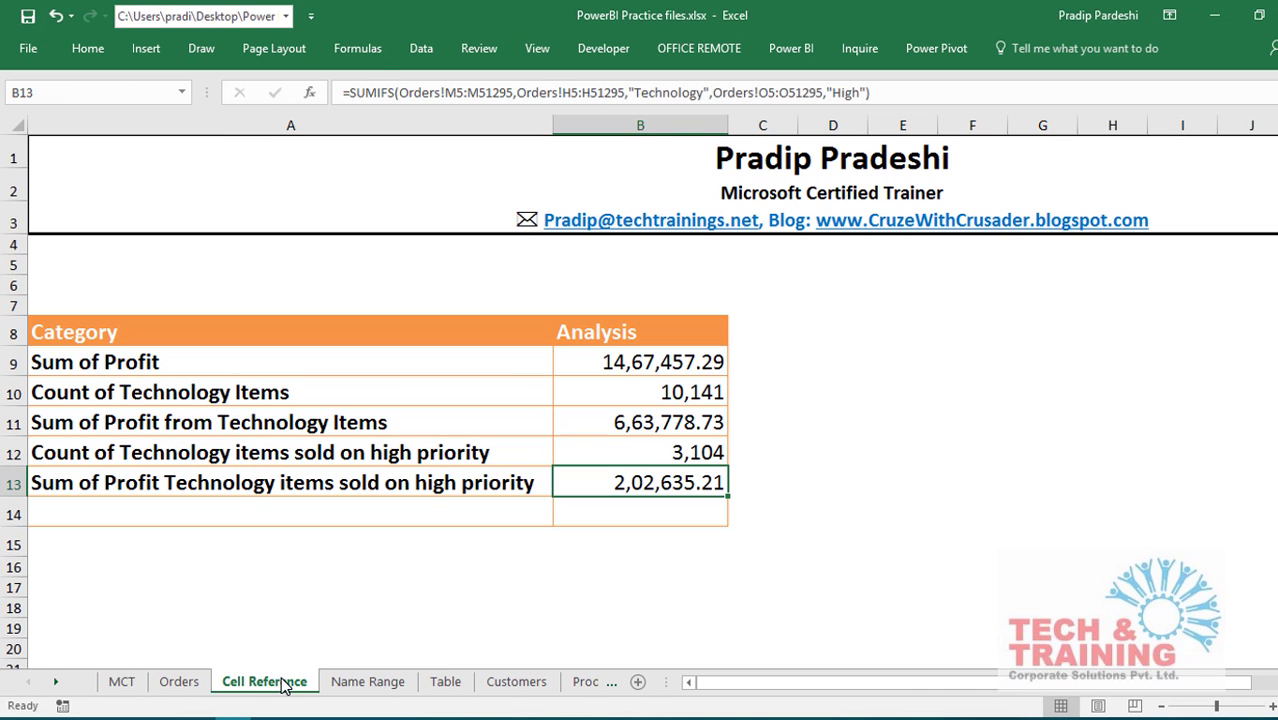
Name the Category column data H6:H51295 on the Orders sheet Category, leaving out the header.
{"action": "left_click", "coordinate": [179, 684]}
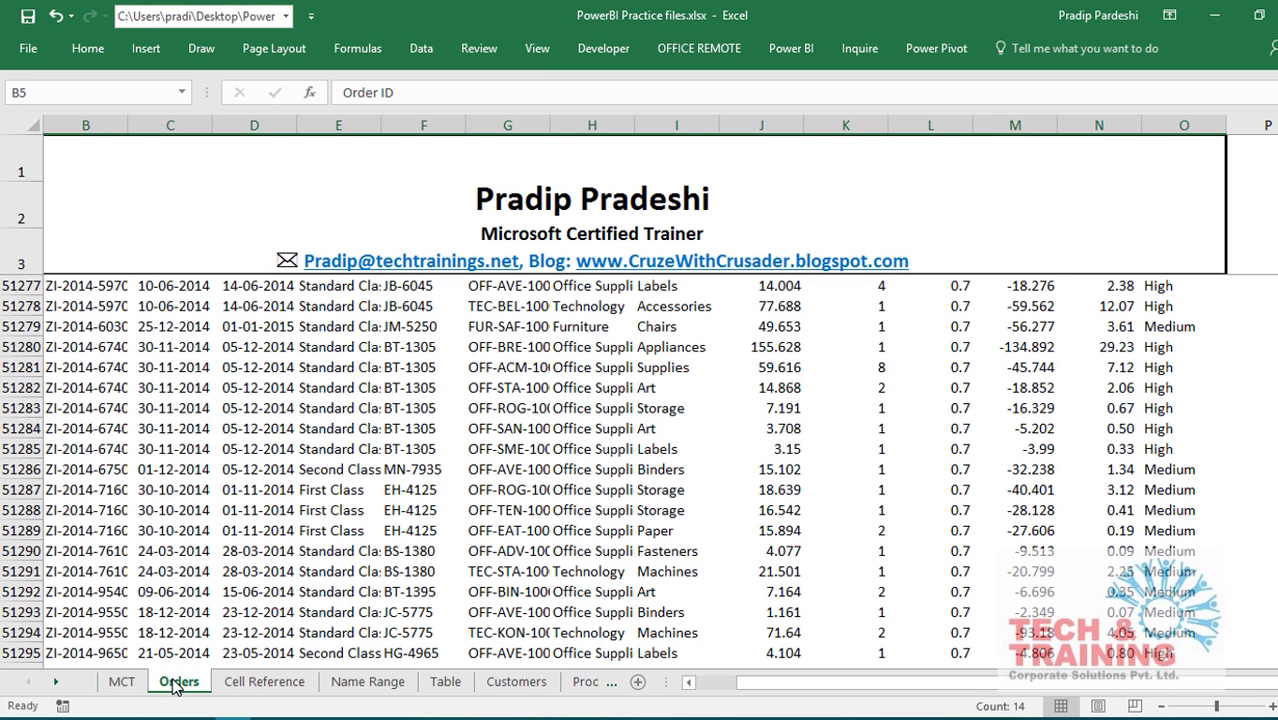
{"action": "left_click", "coordinate": [571, 452]}
{"action": "key", "text": "ctrl+Up"}
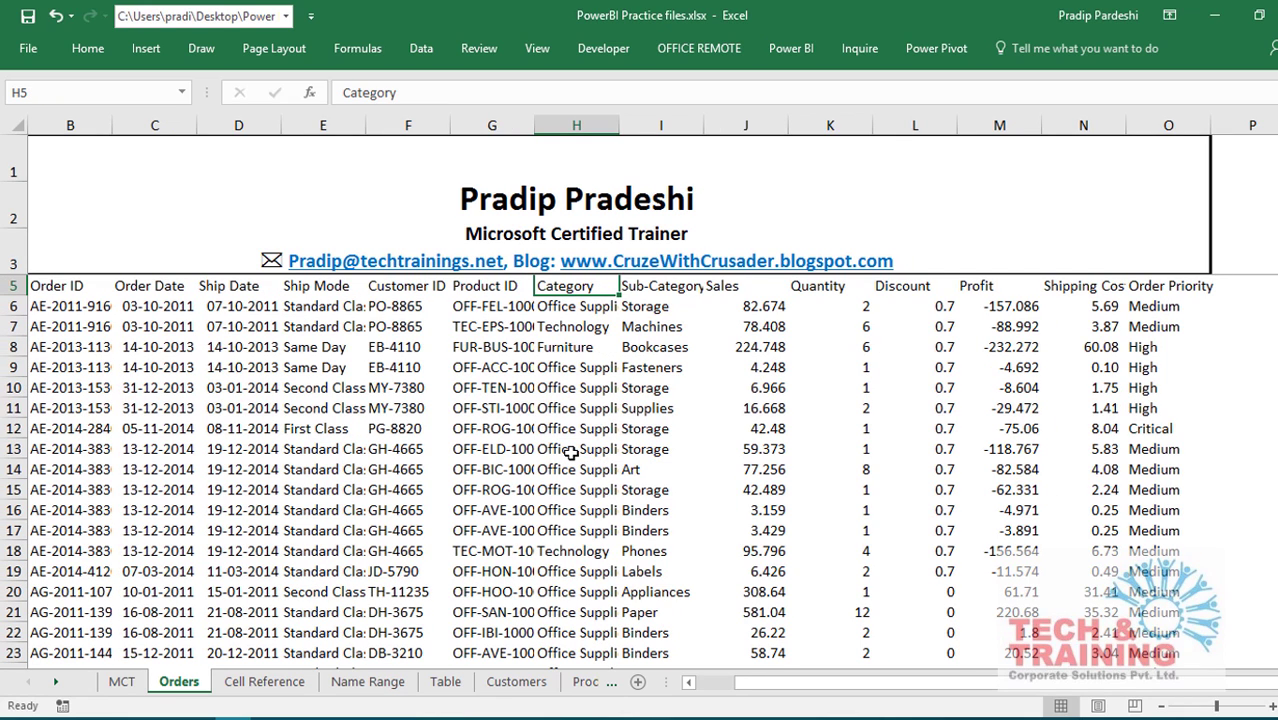
{"action": "key", "text": "ctrl+Down"}
{"action": "key", "text": "ctrl+Up"}
{"action": "key", "text": "Up"}
{"action": "key", "text": "Down"}
{"action": "key", "text": "Down"}
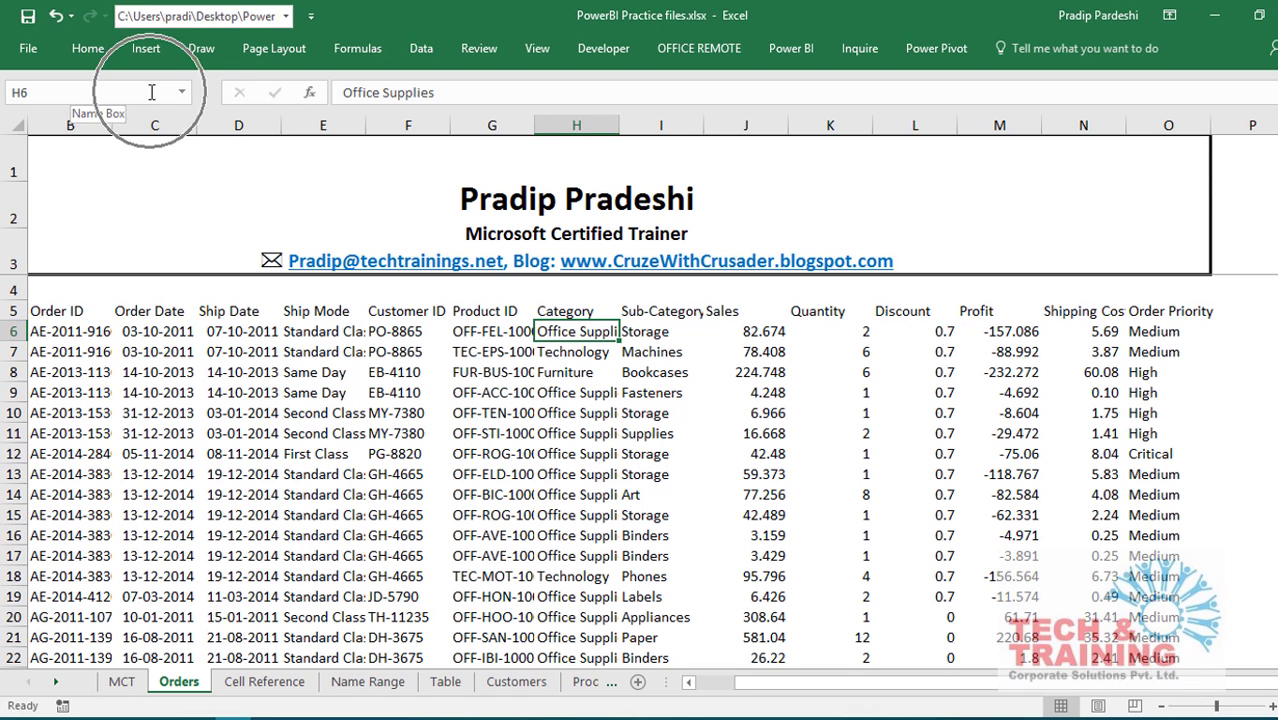
{"action": "key", "text": "ctrl+shift+Down"}
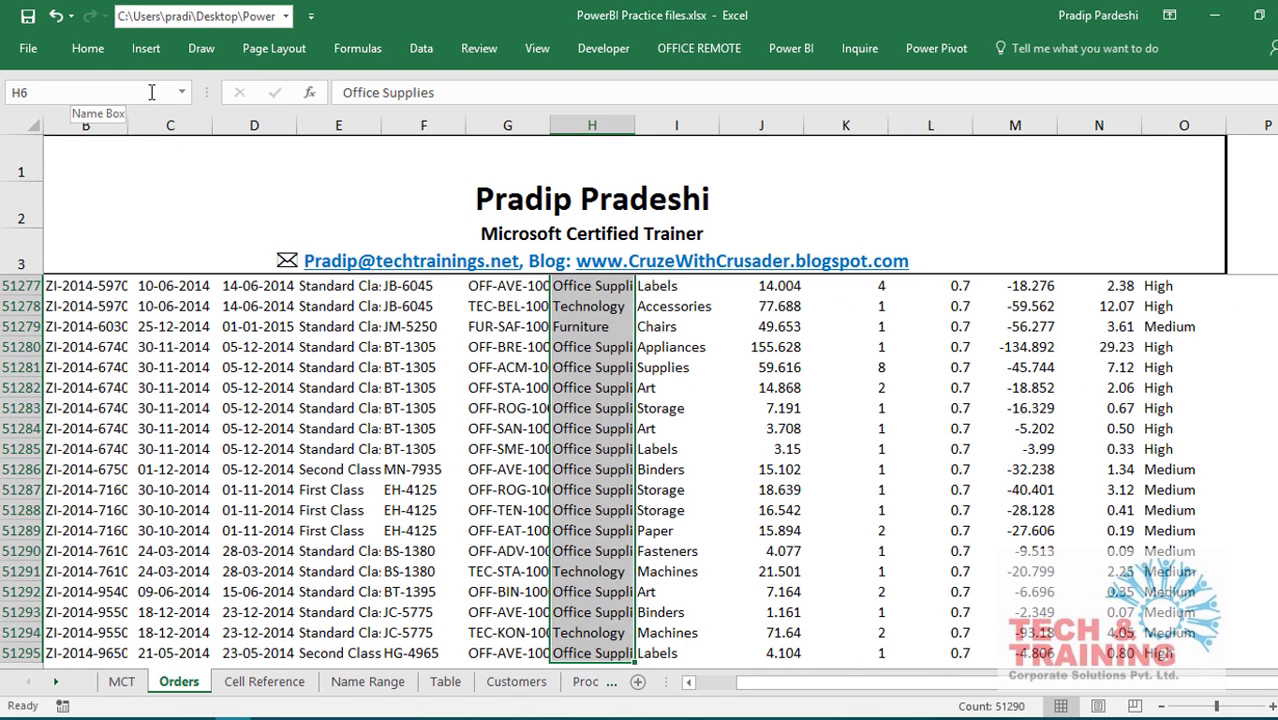
{"action": "left_click", "coordinate": [73, 92]}
{"action": "type", "text": "C"}
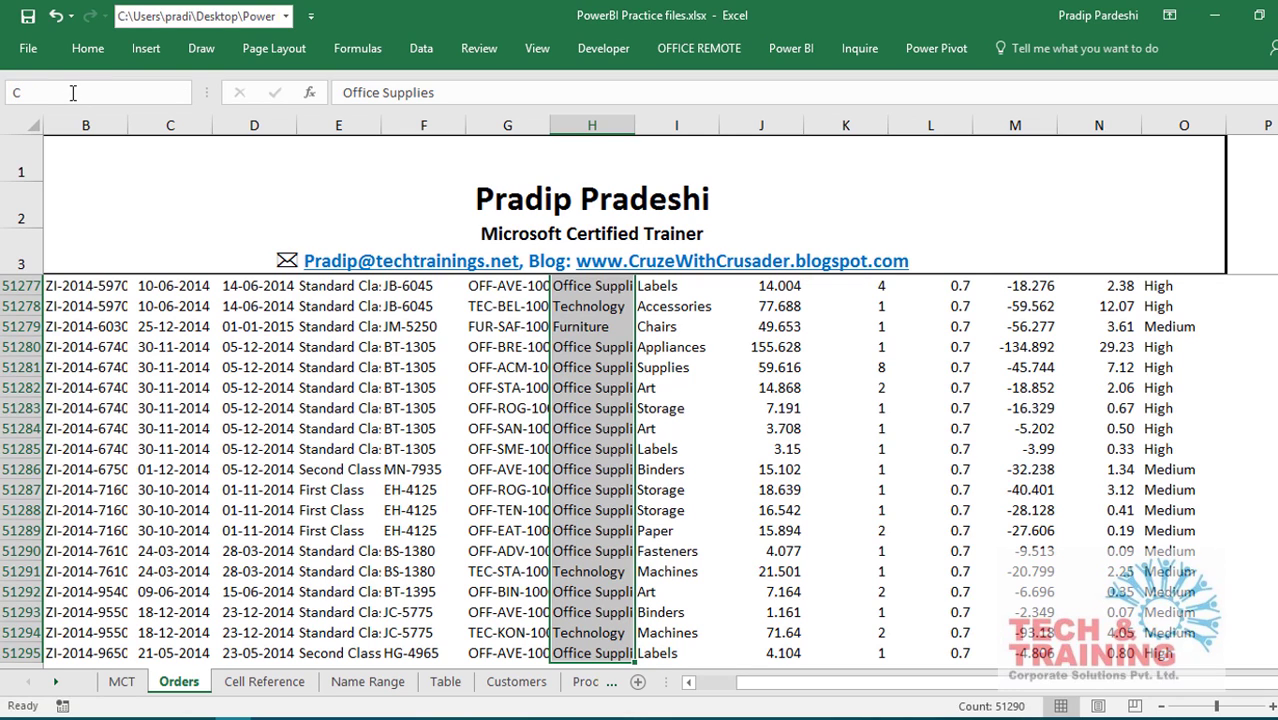
{"action": "type", "text": "ategory"}
{"action": "key", "text": "Return"}
Name the Profit column data M6:M51295 on the Orders sheet Profit, leaving out the header.
{"action": "key", "text": "ctrl+Up"}
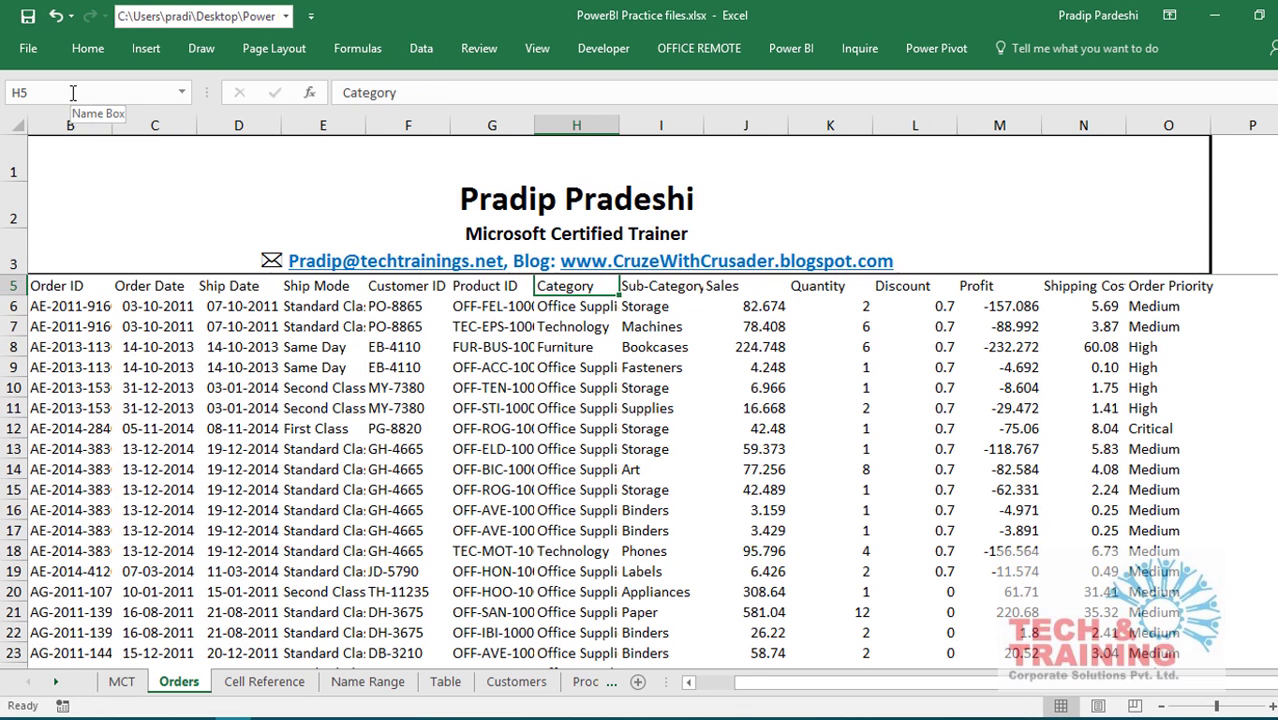
{"action": "key", "text": "Down"}
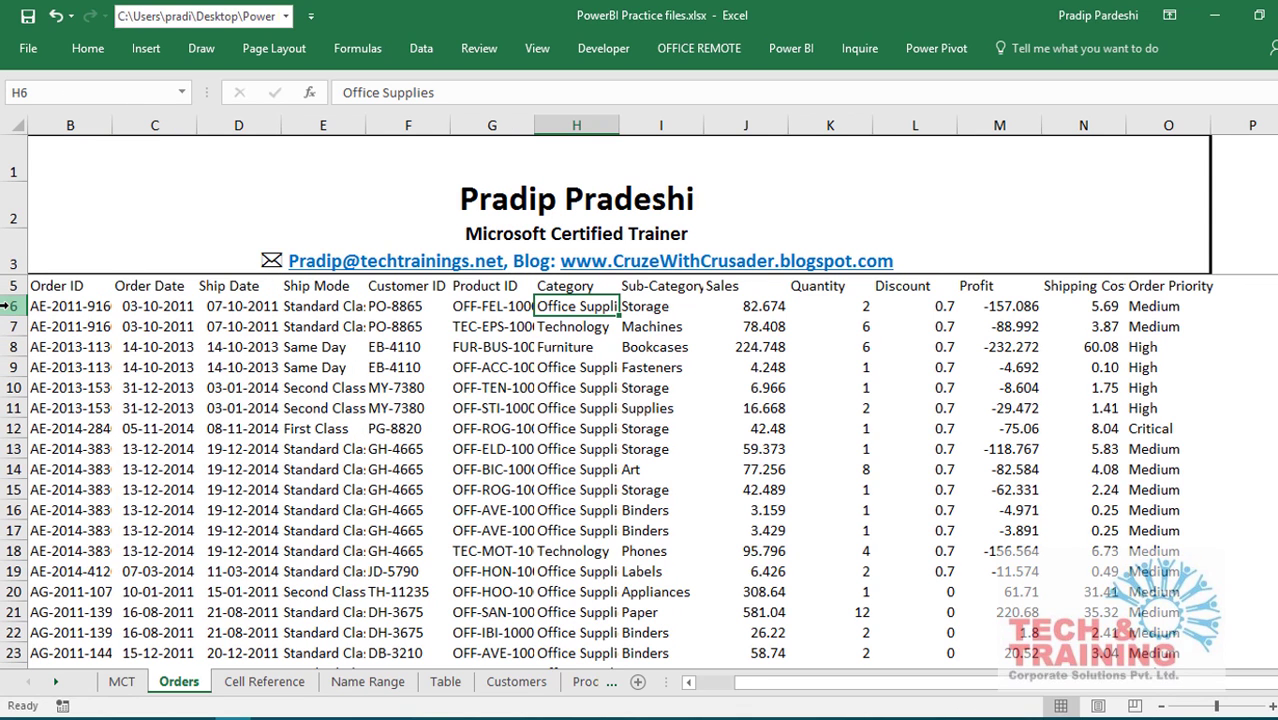
{"action": "left_click", "coordinate": [1002, 306]}
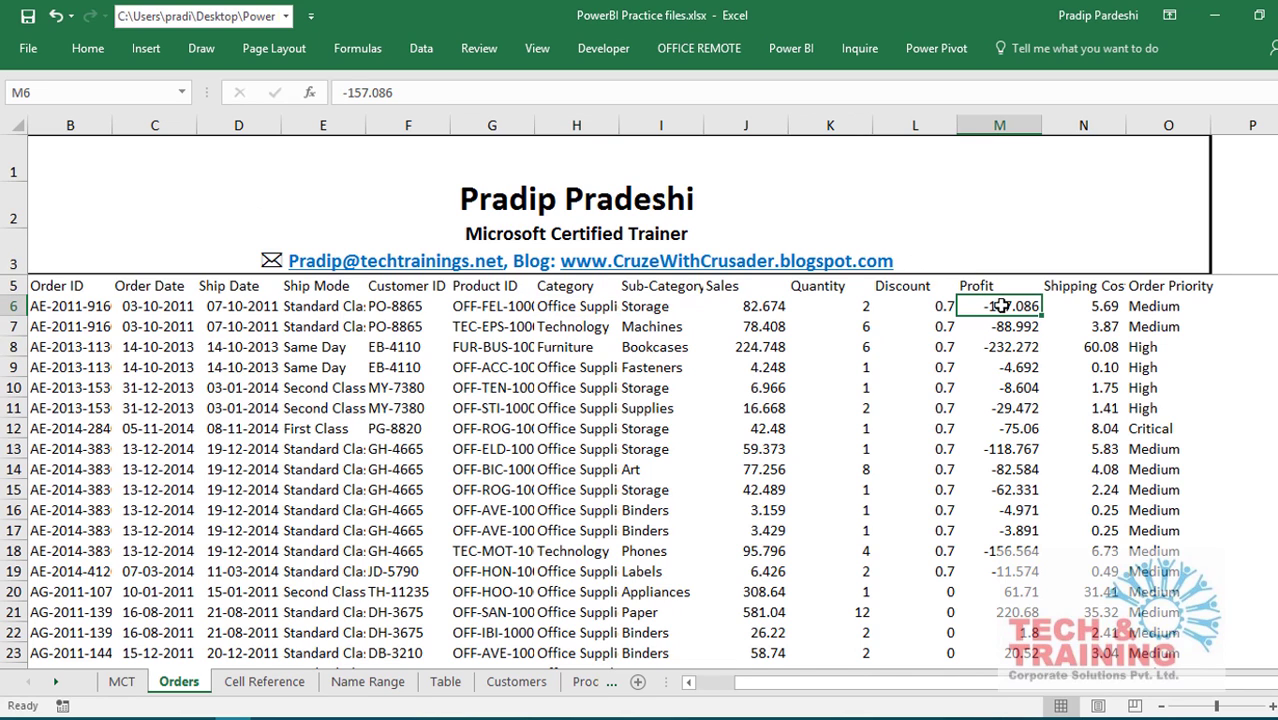
{"action": "key", "text": "ctrl+shift+Down"}
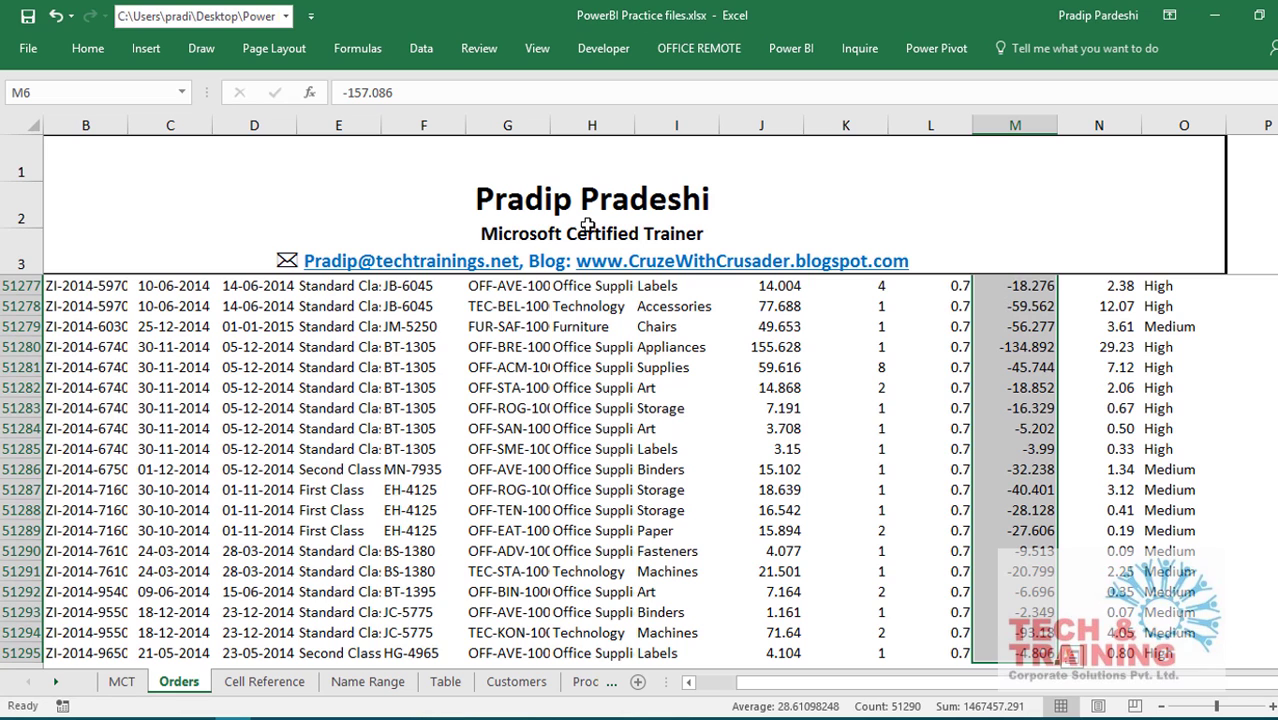
{"action": "left_click", "coordinate": [133, 92]}
{"action": "type", "text": "Prof"}
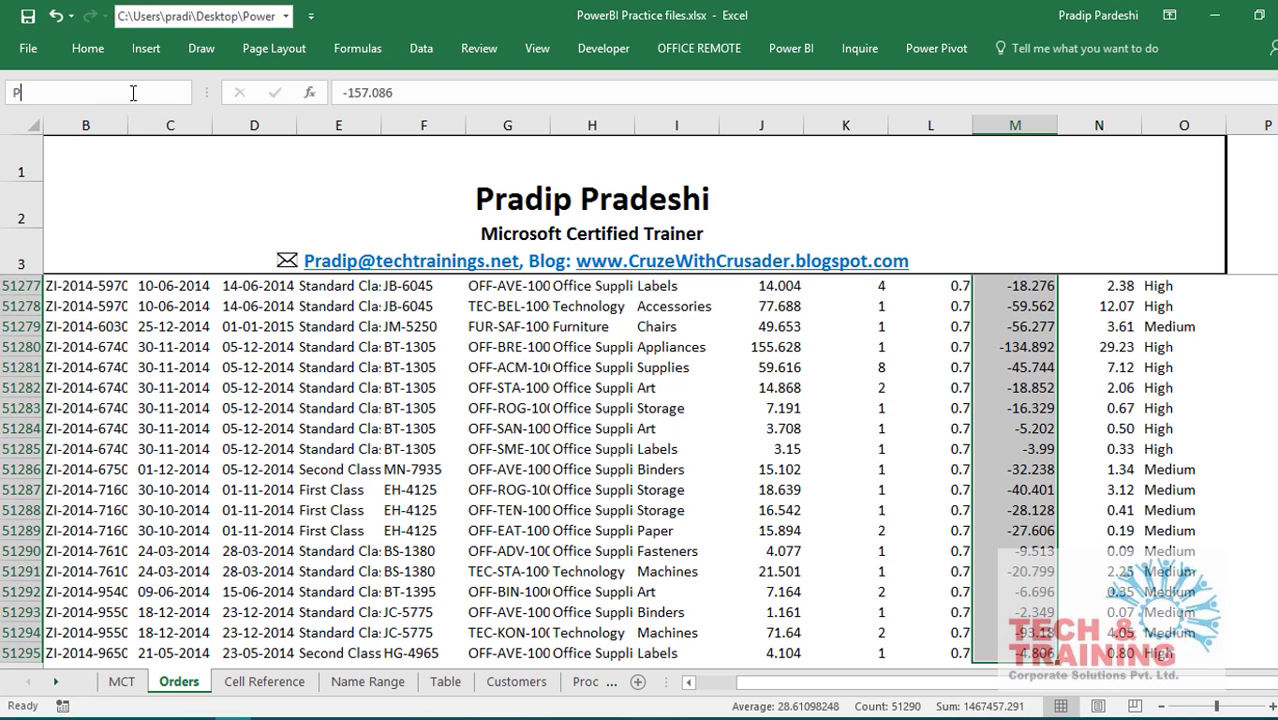
{"action": "type", "text": "i"}
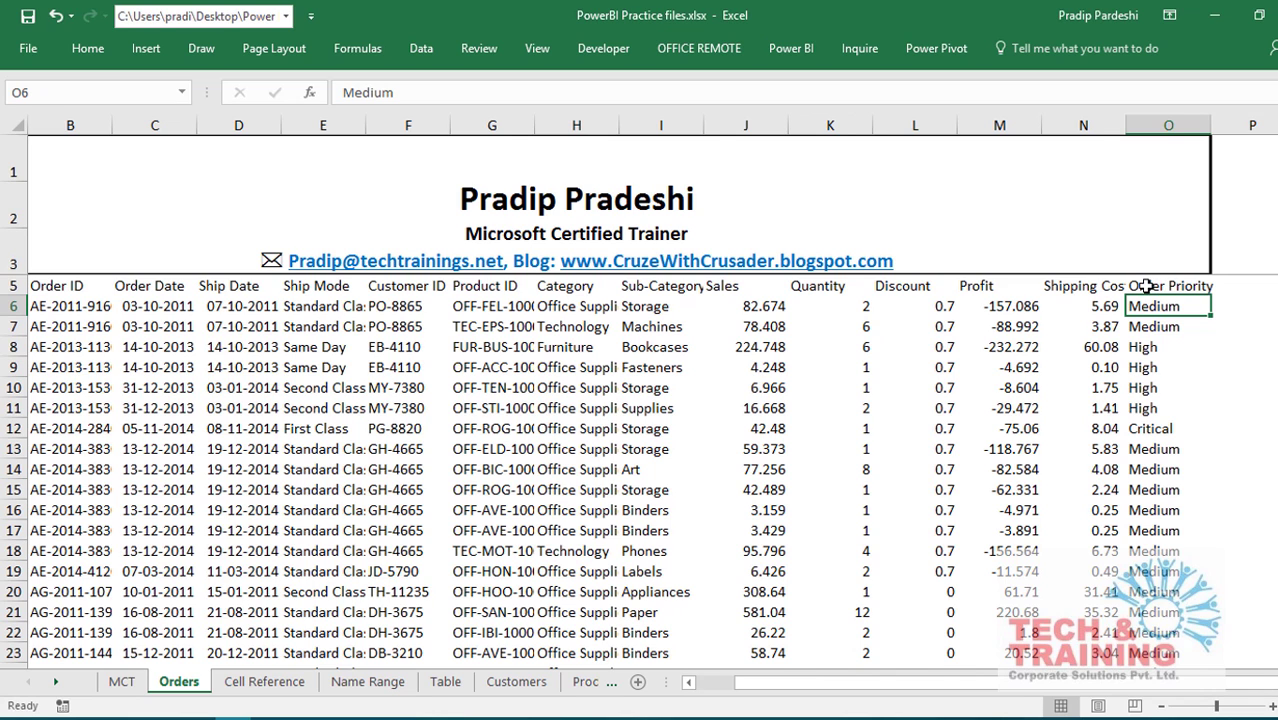
Name the Order Priority column data from O6 down to row 51295 Priority, leaving out the header.
{"action": "key", "text": "ctrl+shift+Down"}
{"action": "key", "text": "ctrl+BackSpace"}
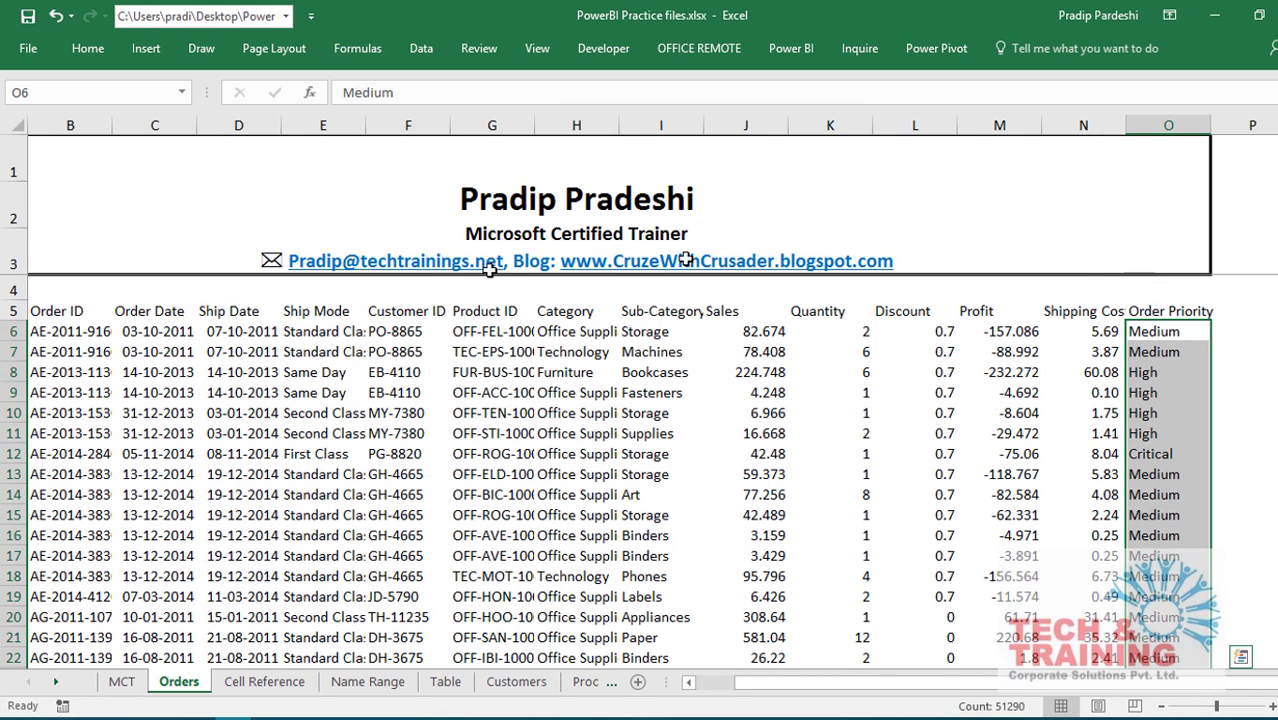
{"action": "left_click", "coordinate": [42, 88]}
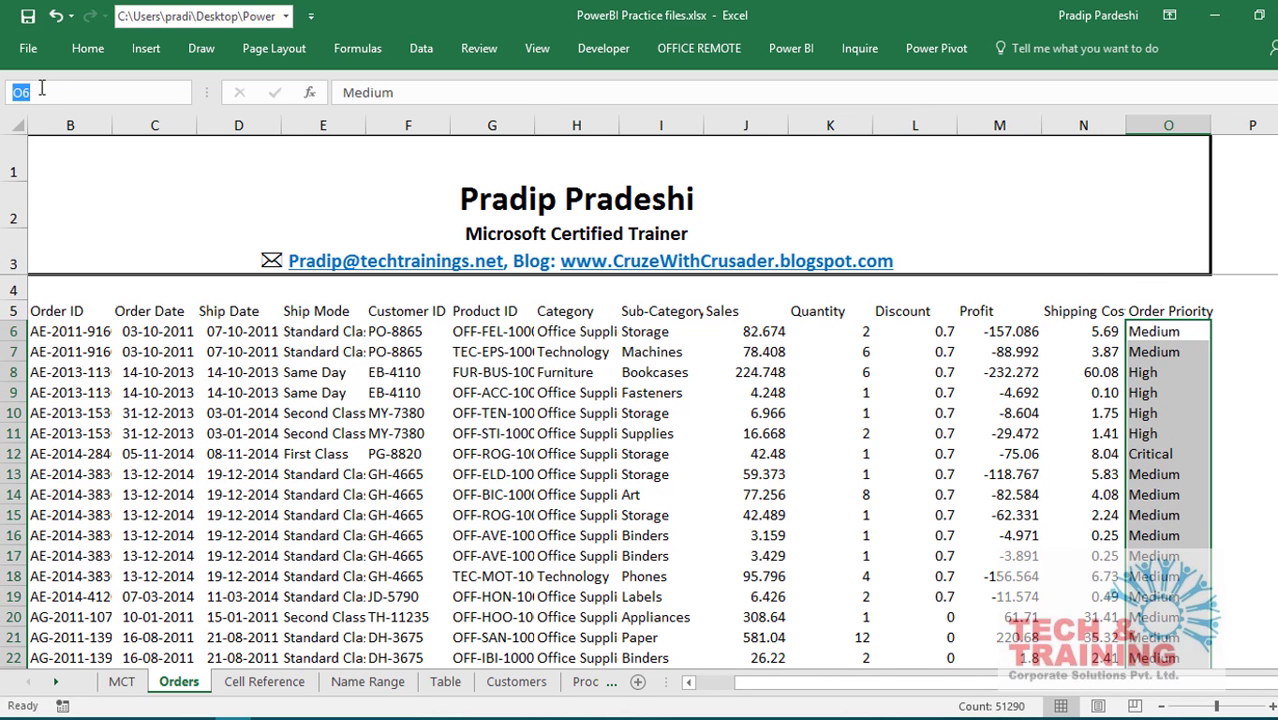
{"action": "type", "text": "J10"}
{"action": "key", "text": "Return"}
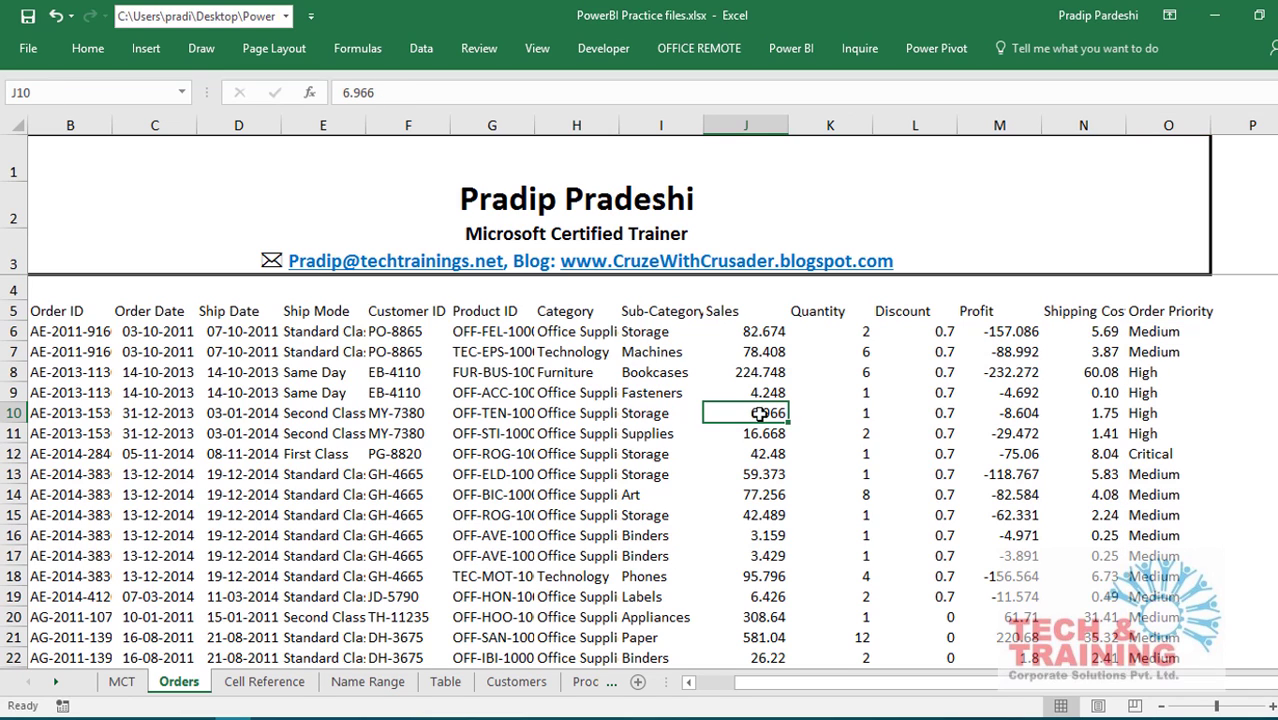
Check the named ranges Category, Priority and Profit by selecting each one on the Orders sheet.
{"action": "left_click", "coordinate": [181, 92]}
{"action": "left_click", "coordinate": [130, 114]}
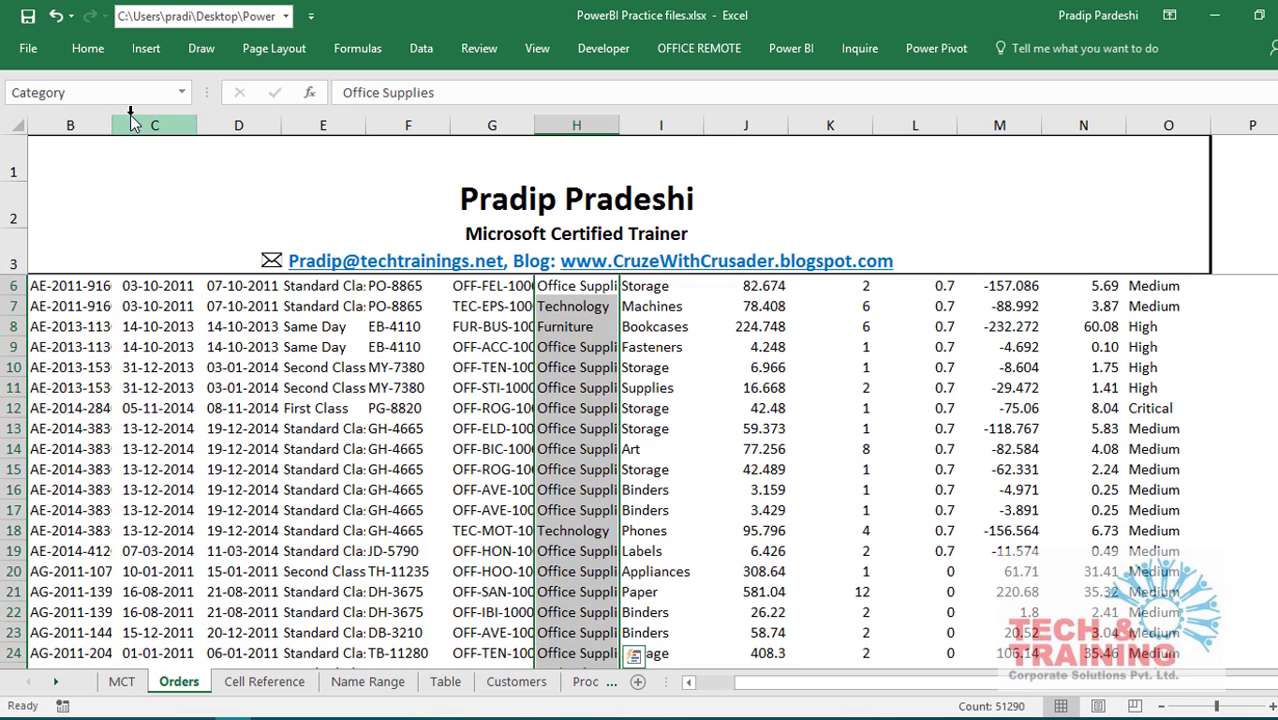
{"action": "left_click", "coordinate": [181, 93]}
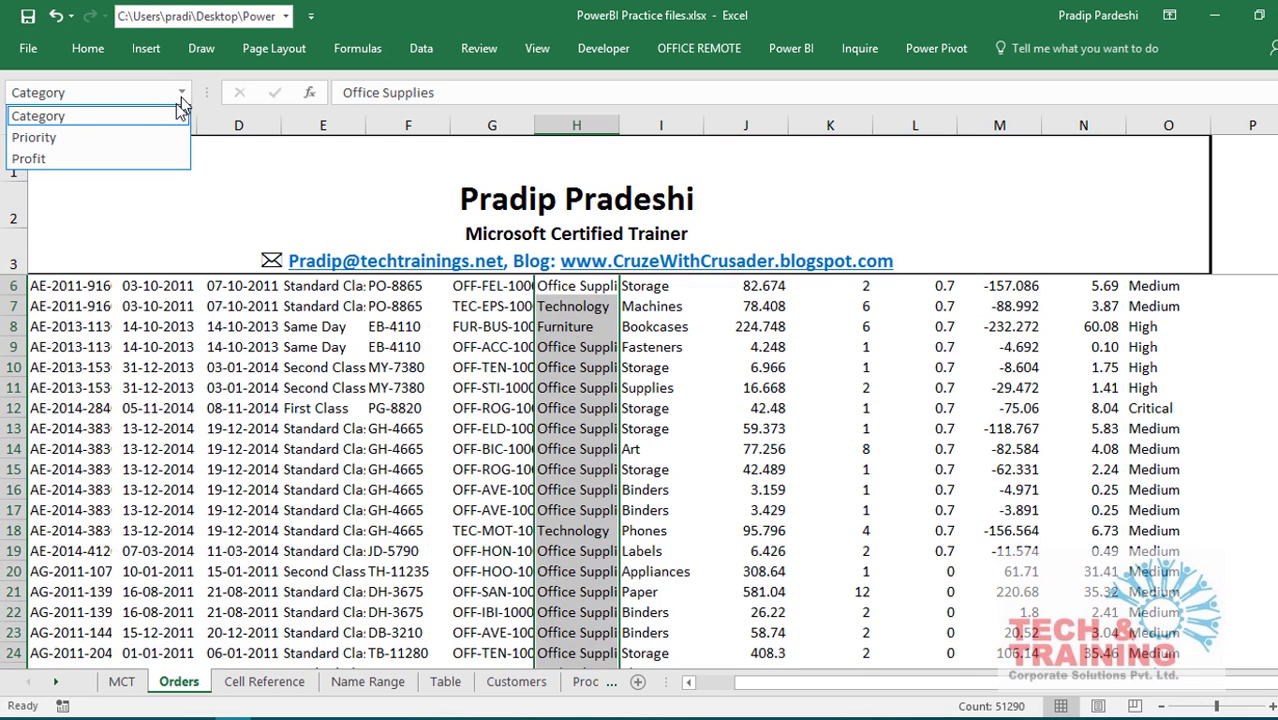
{"action": "left_click", "coordinate": [120, 137]}
{"action": "left_click", "coordinate": [181, 93]}
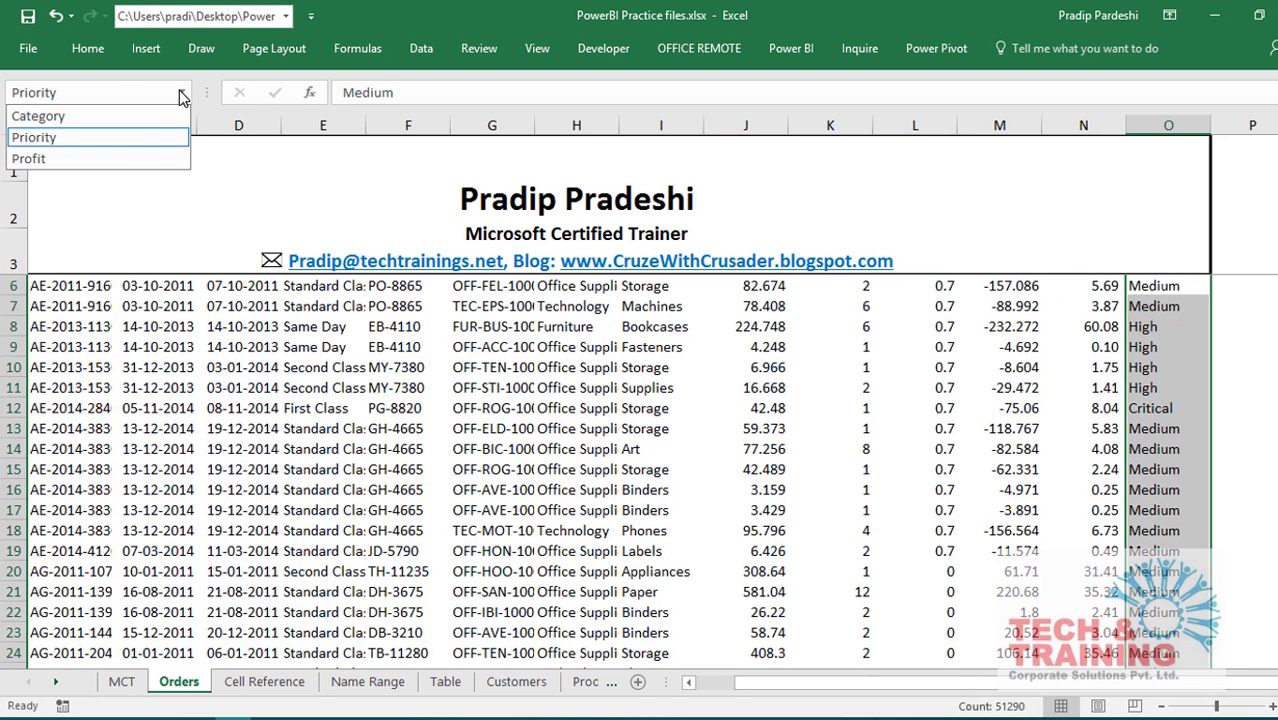
{"action": "left_click", "coordinate": [114, 160]}
{"action": "scroll", "coordinate": [250, 450], "scroll_direction": "up", "scroll_amount": 1}
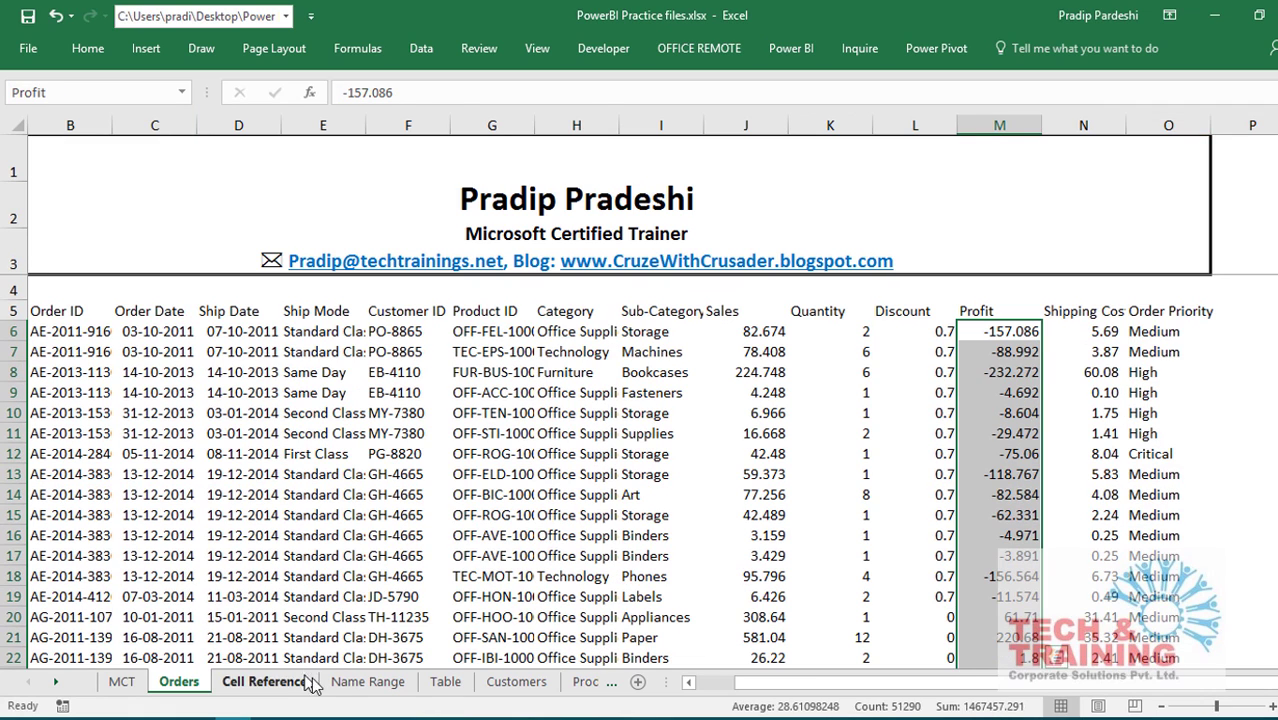
Enter =SUM(Profit) in B9 of the Name Range sheet and compare the result with the Cell Reference sheet.
{"action": "left_click", "coordinate": [366, 682]}
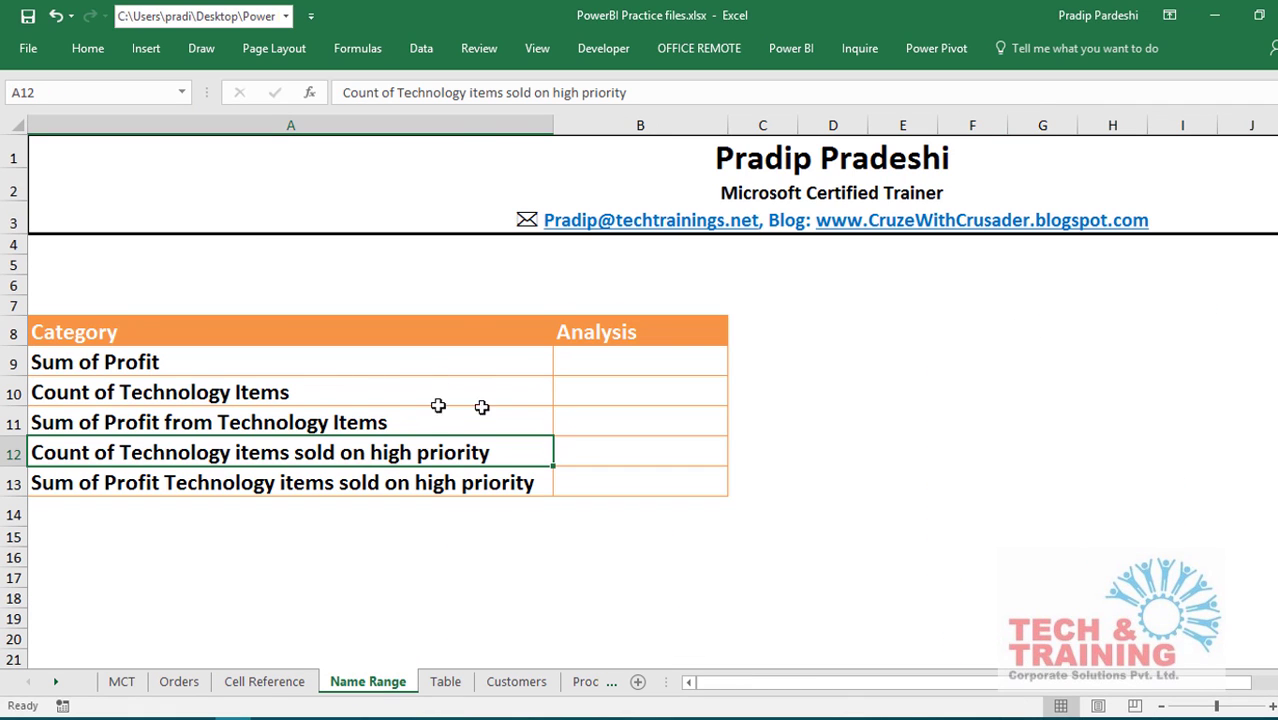
{"action": "left_click", "coordinate": [623, 360]}
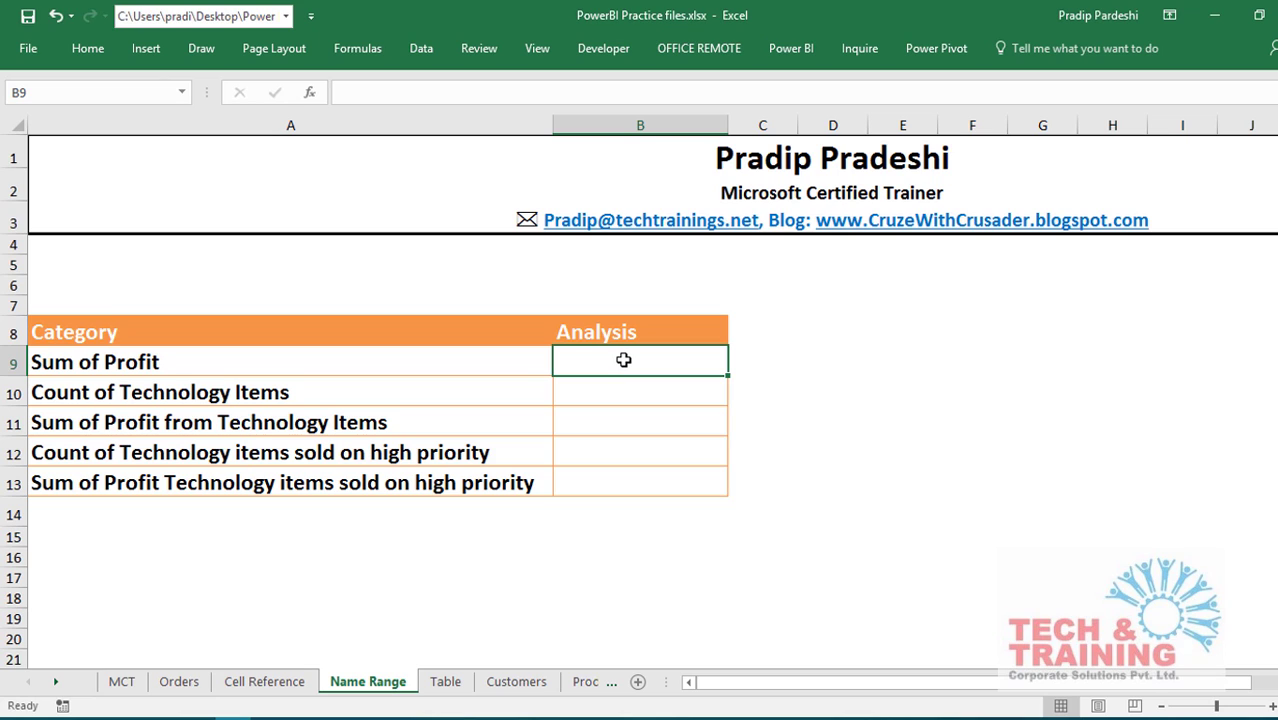
{"action": "type", "text": "="}
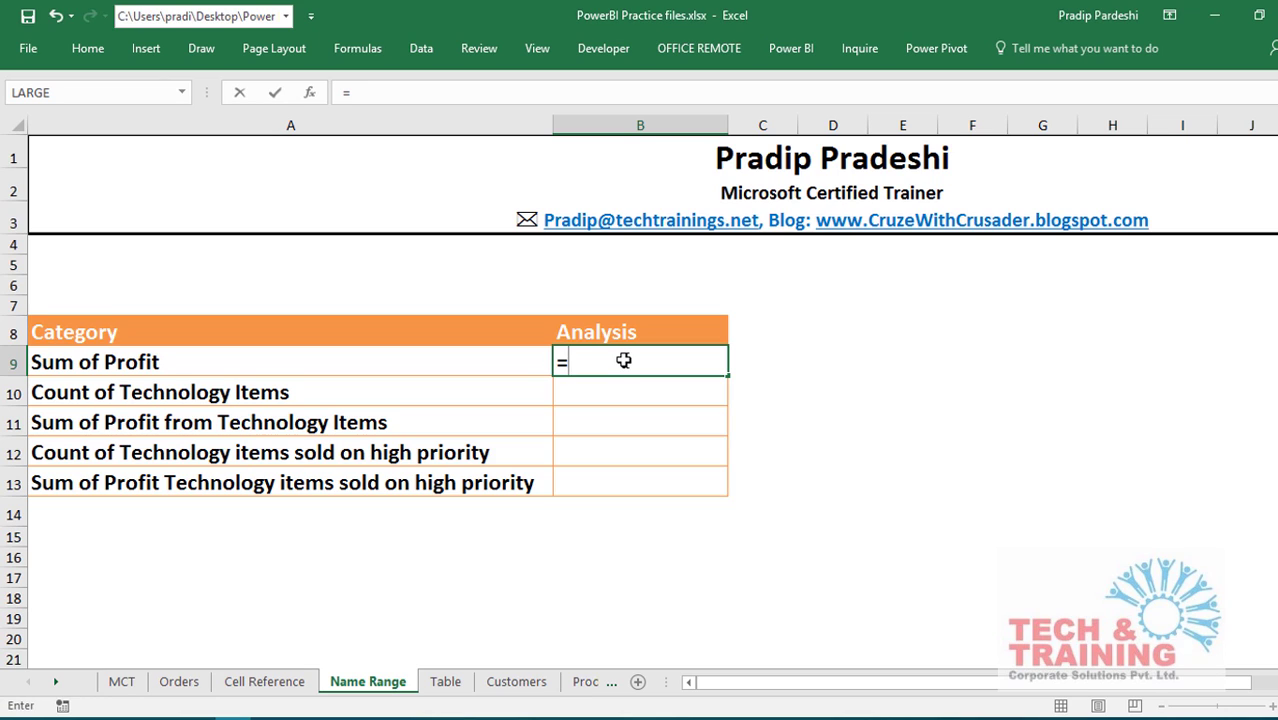
{"action": "type", "text": "sum"}
{"action": "key", "text": "Tab"}
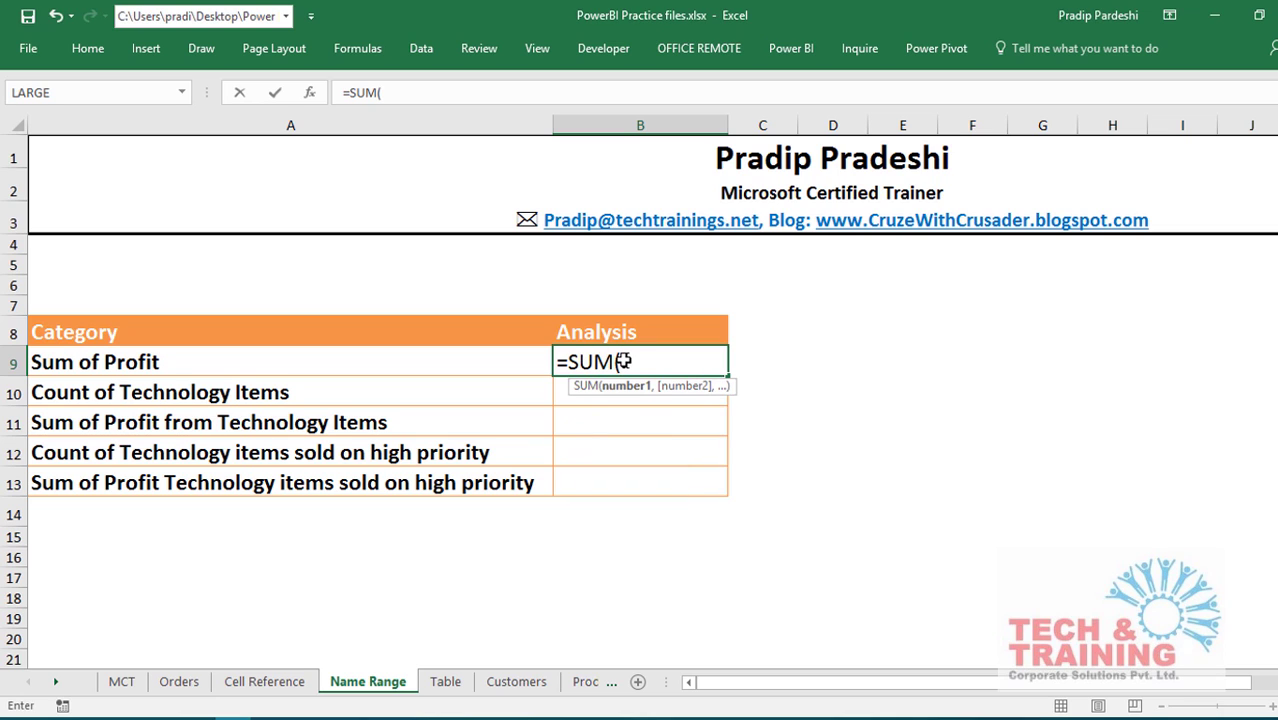
{"action": "type", "text": "pro"}
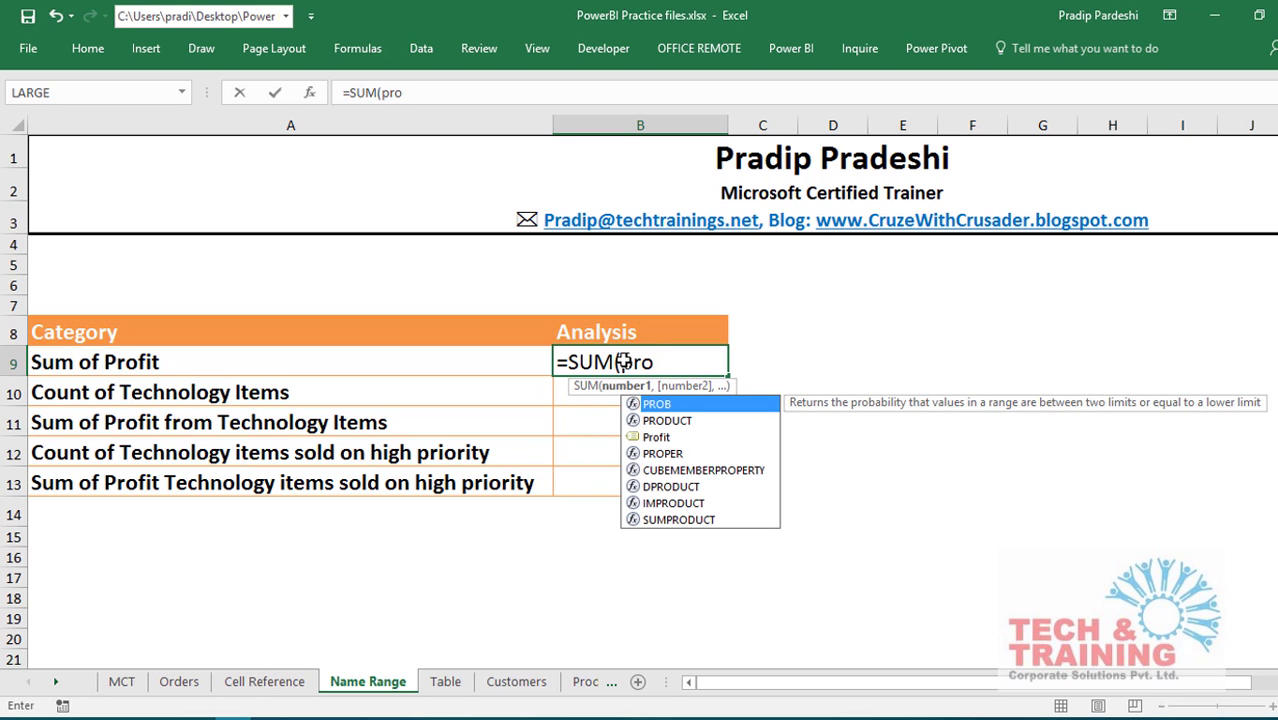
{"action": "type", "text": "fit"}
{"action": "key", "text": "Tab"}
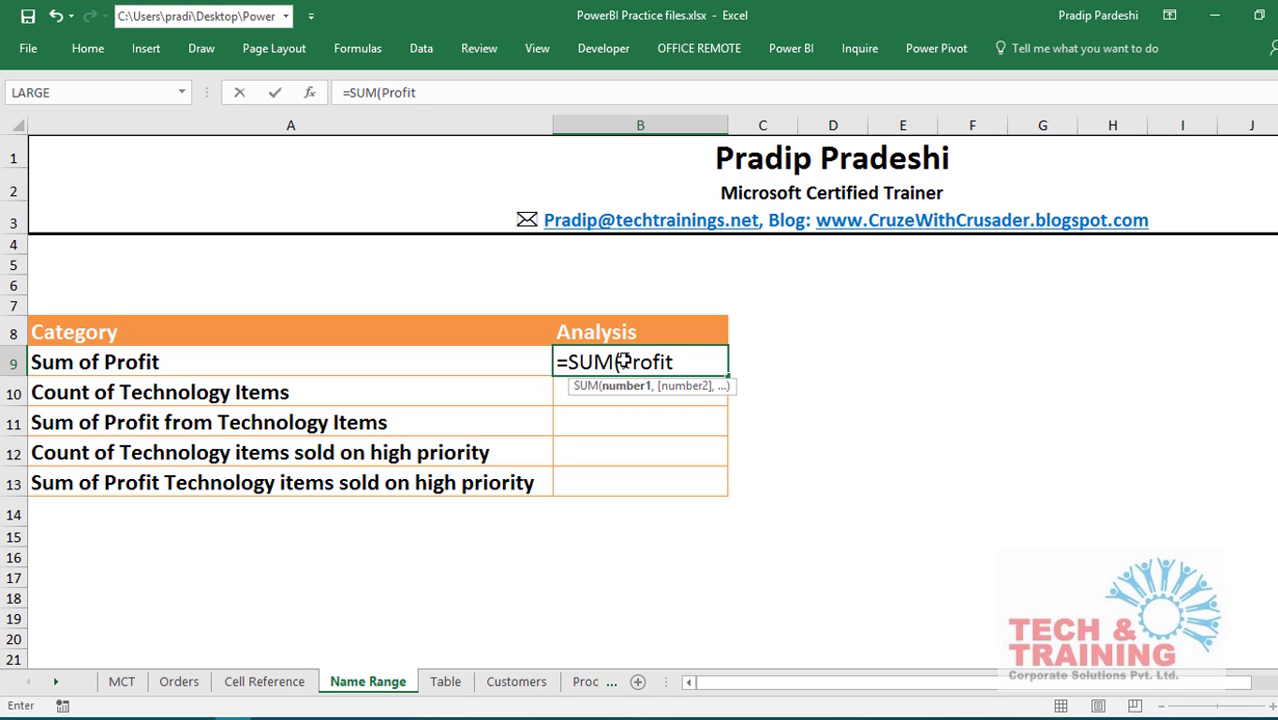
{"action": "type", "text": ")"}
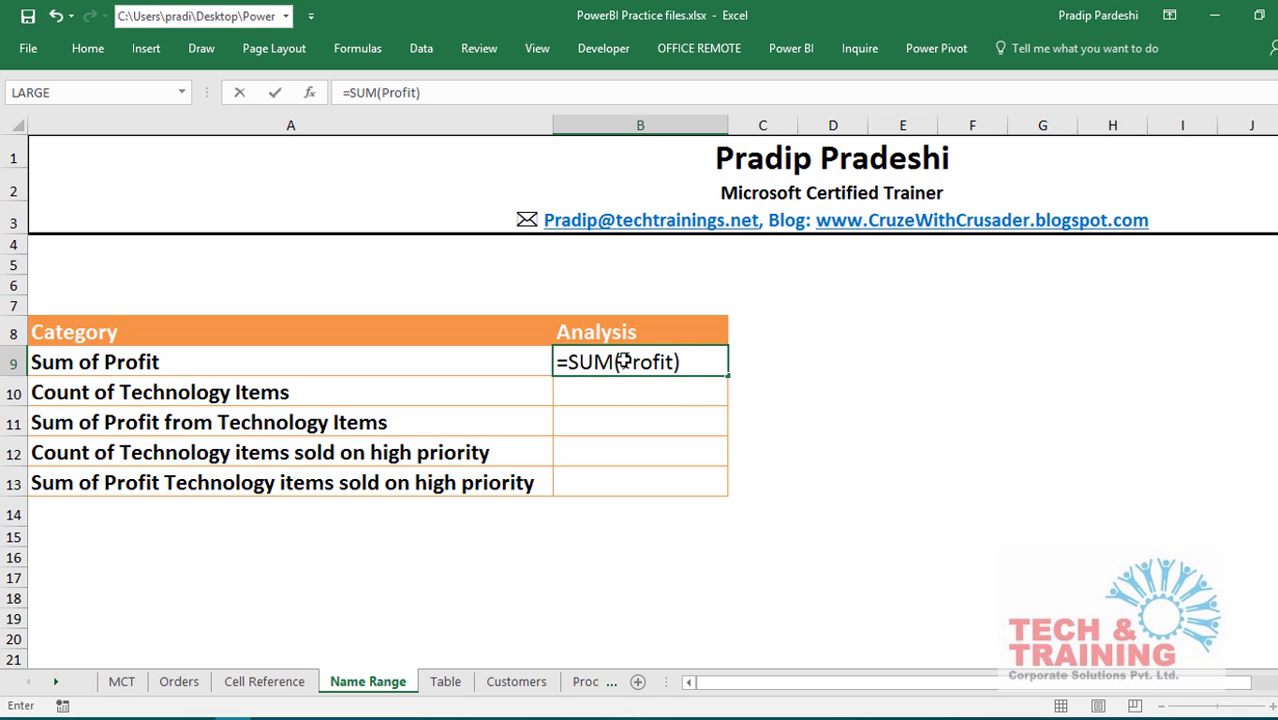
{"action": "key", "text": "Return"}
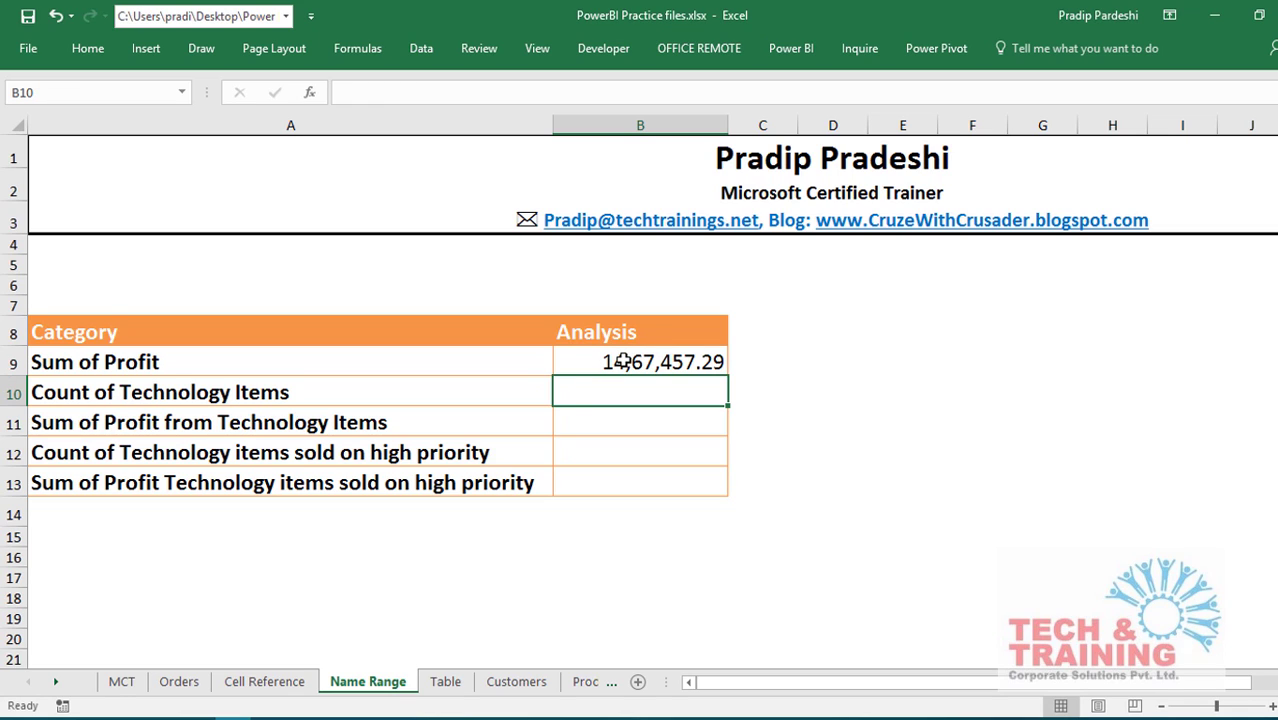
{"action": "left_click", "coordinate": [266, 684]}
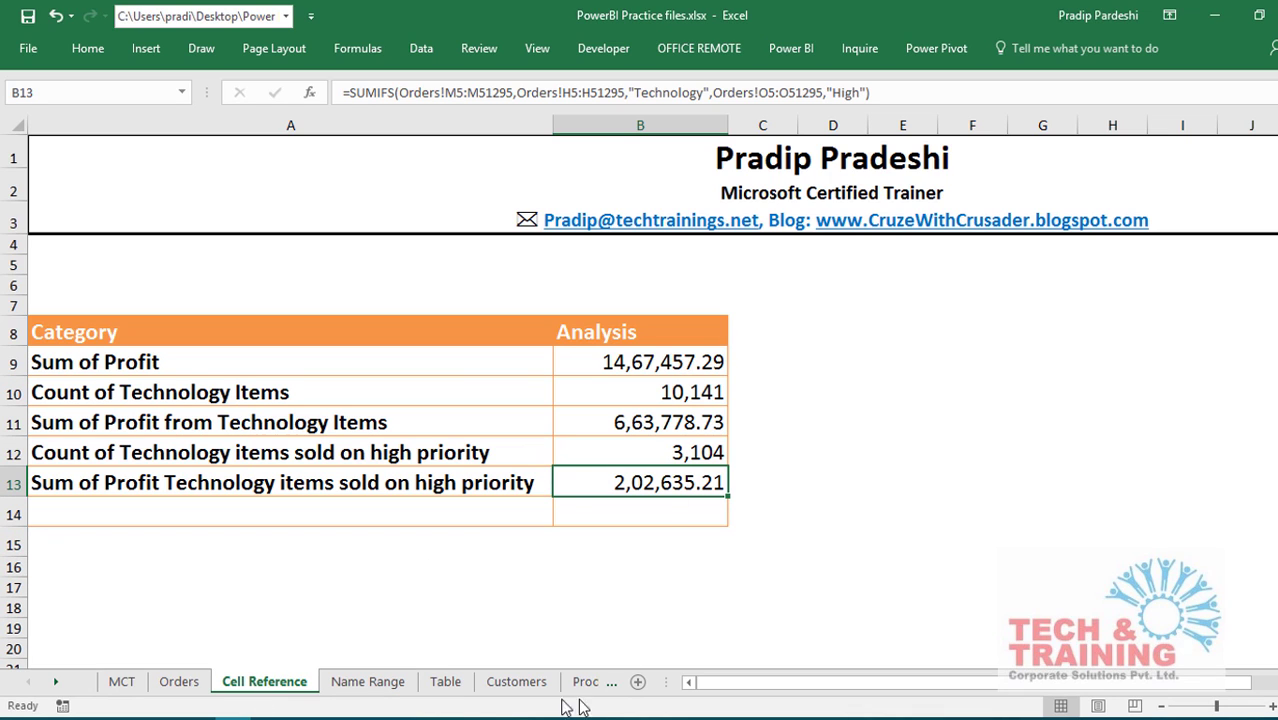
{"action": "left_click", "coordinate": [396, 688]}
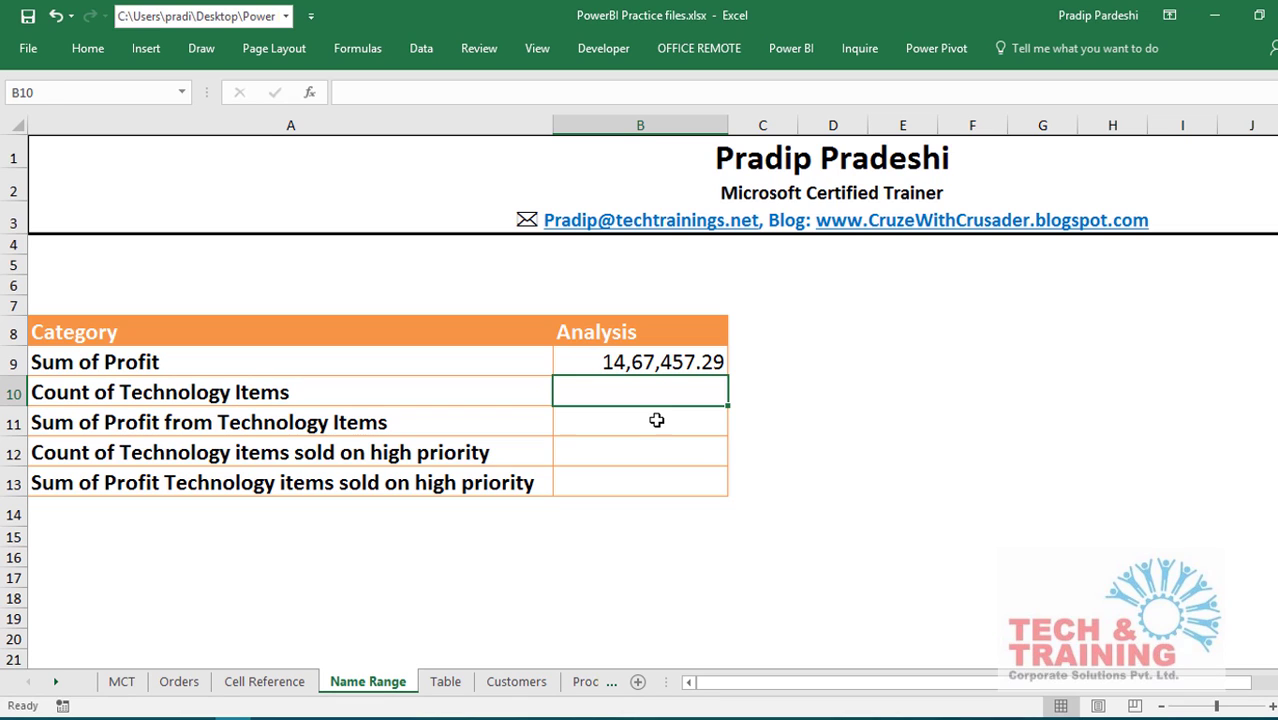
Enter =COUNTIF(Category,"Technology") in B10 of the Name Range sheet to count the Technology items.
{"action": "type", "text": "=countif"}
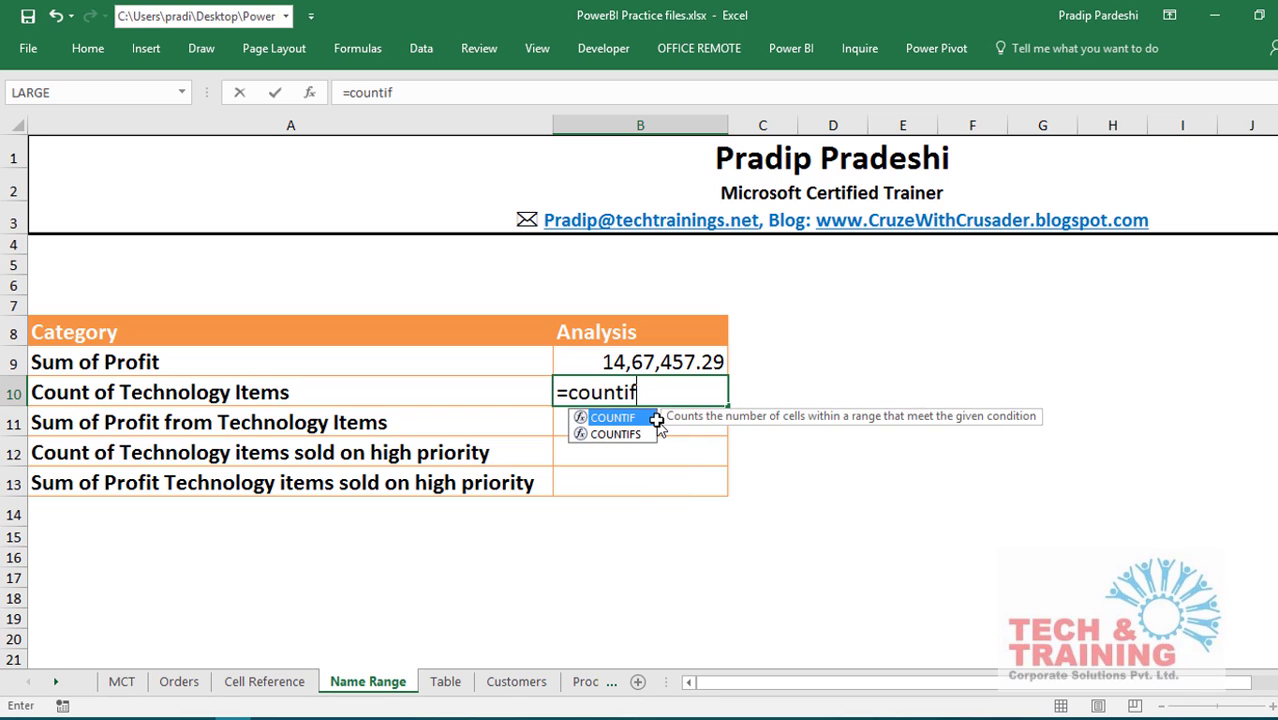
{"action": "key", "text": "Tab"}
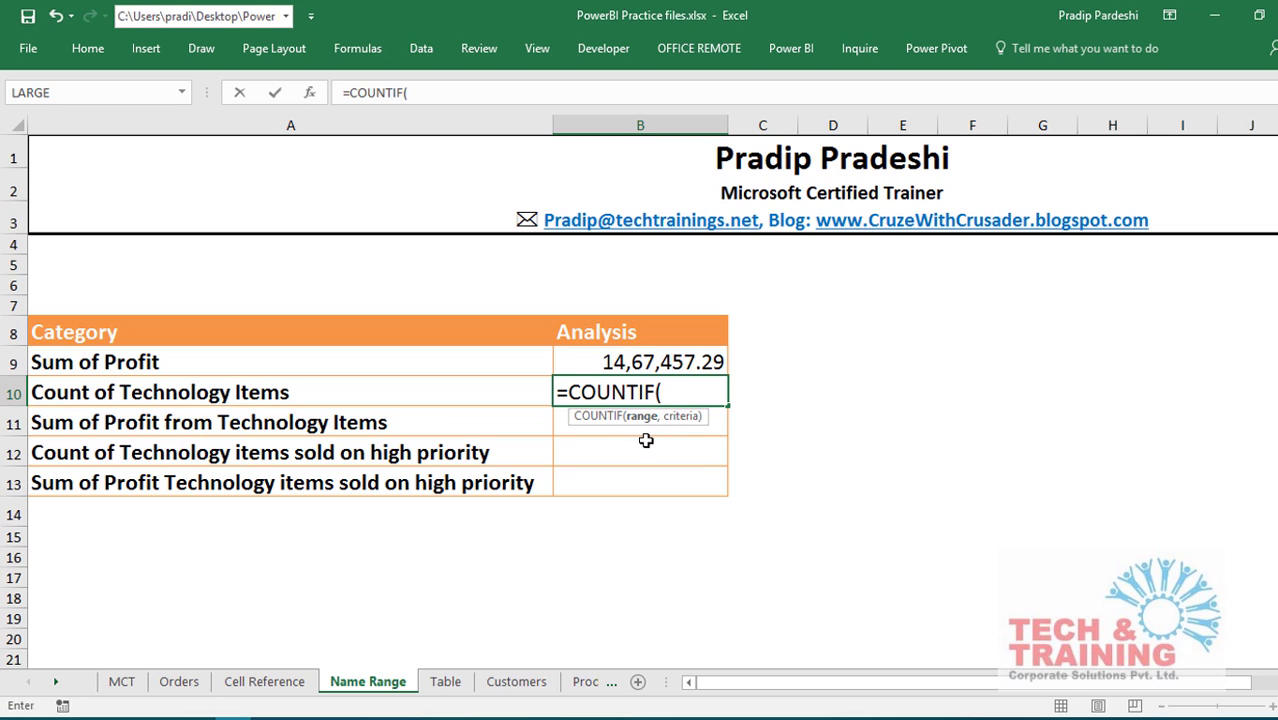
{"action": "type", "text": "cate"}
{"action": "key", "text": "Tab"}
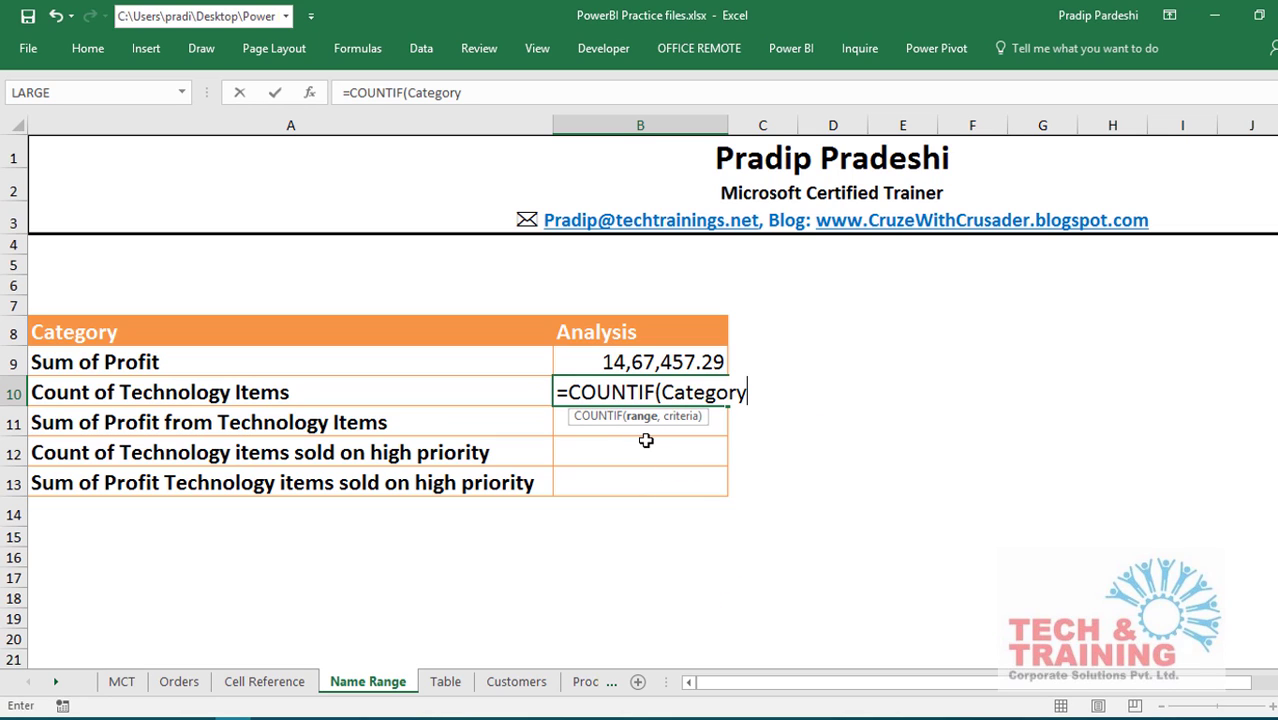
{"action": "type", "text": ",\"Tec"}
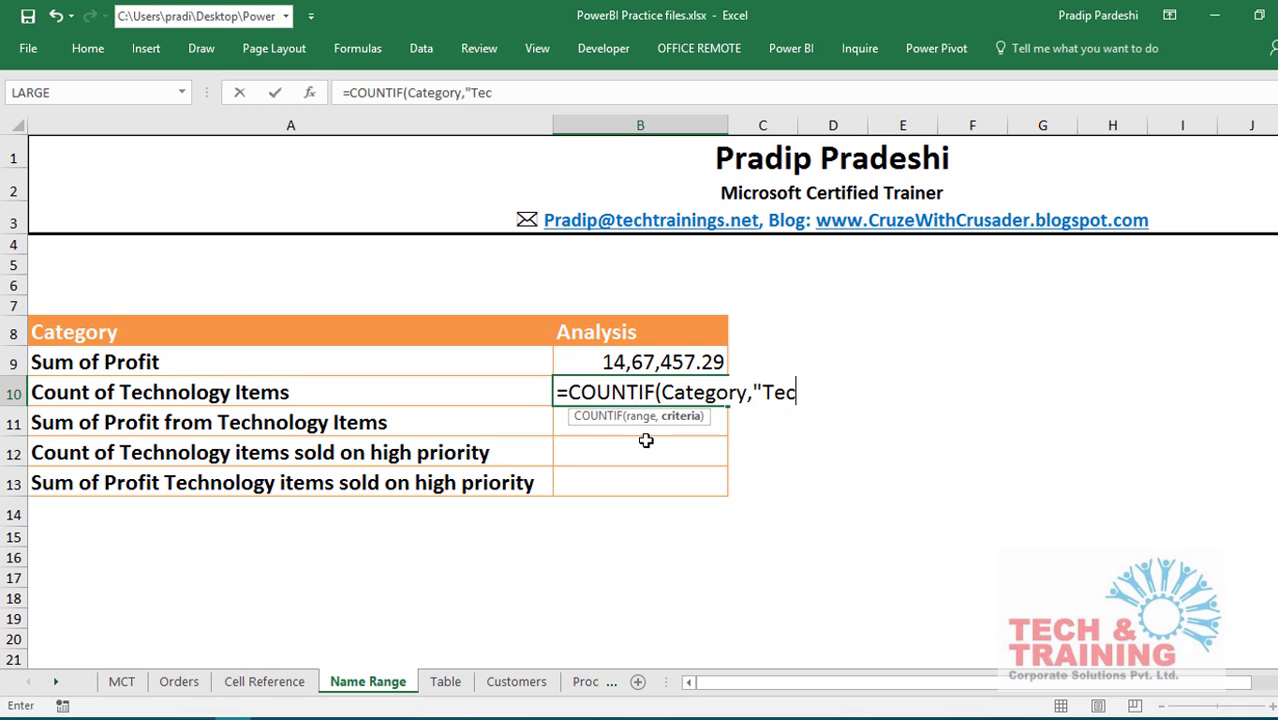
{"action": "type", "text": "hnology"}
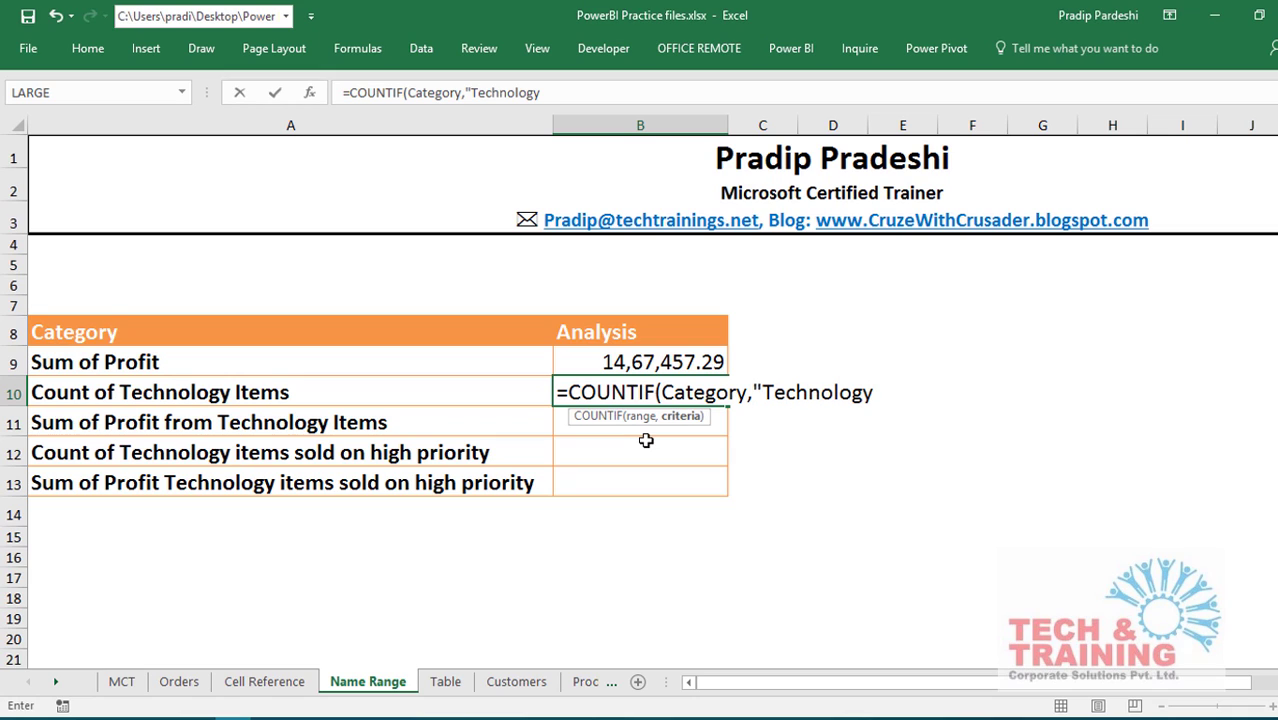
{"action": "type", "text": "\")"}
{"action": "key", "text": "Return"}
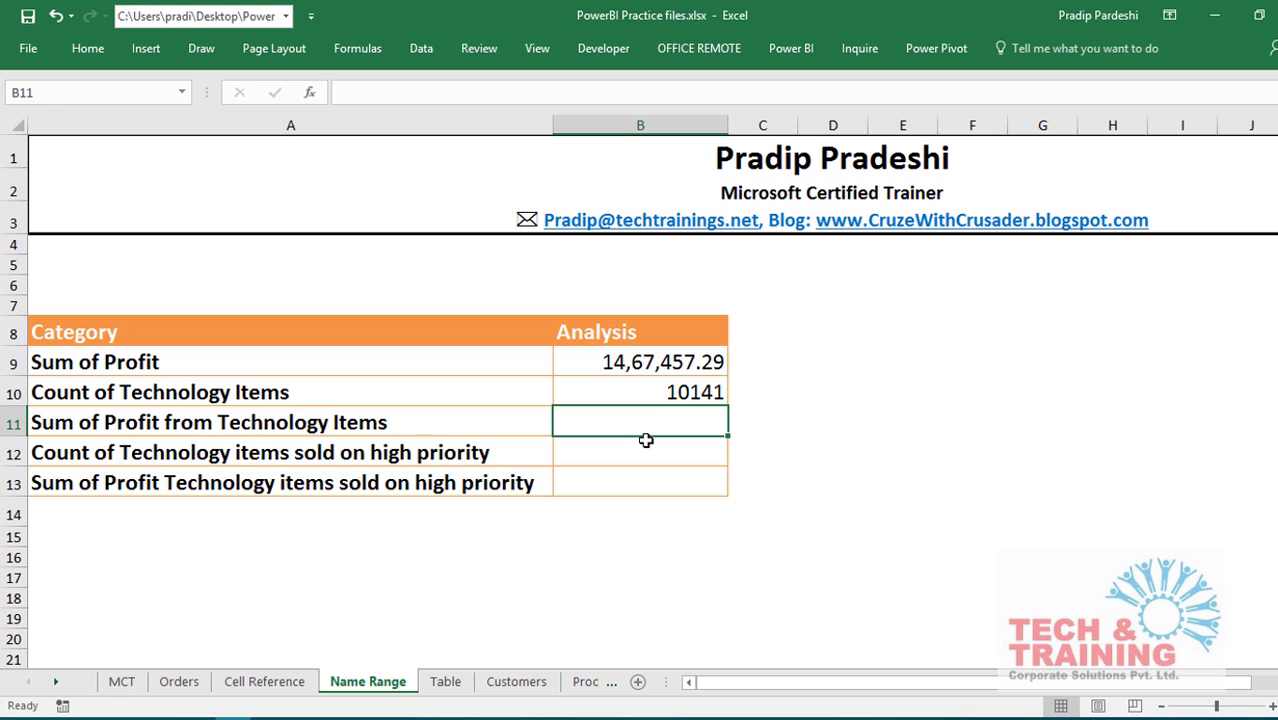
Enter =SUMIF(Category,"Technology",Profit) in B11 to total the profit from Technology items.
{"action": "type", "text": "=sumif"}
{"action": "key", "text": "Tab"}
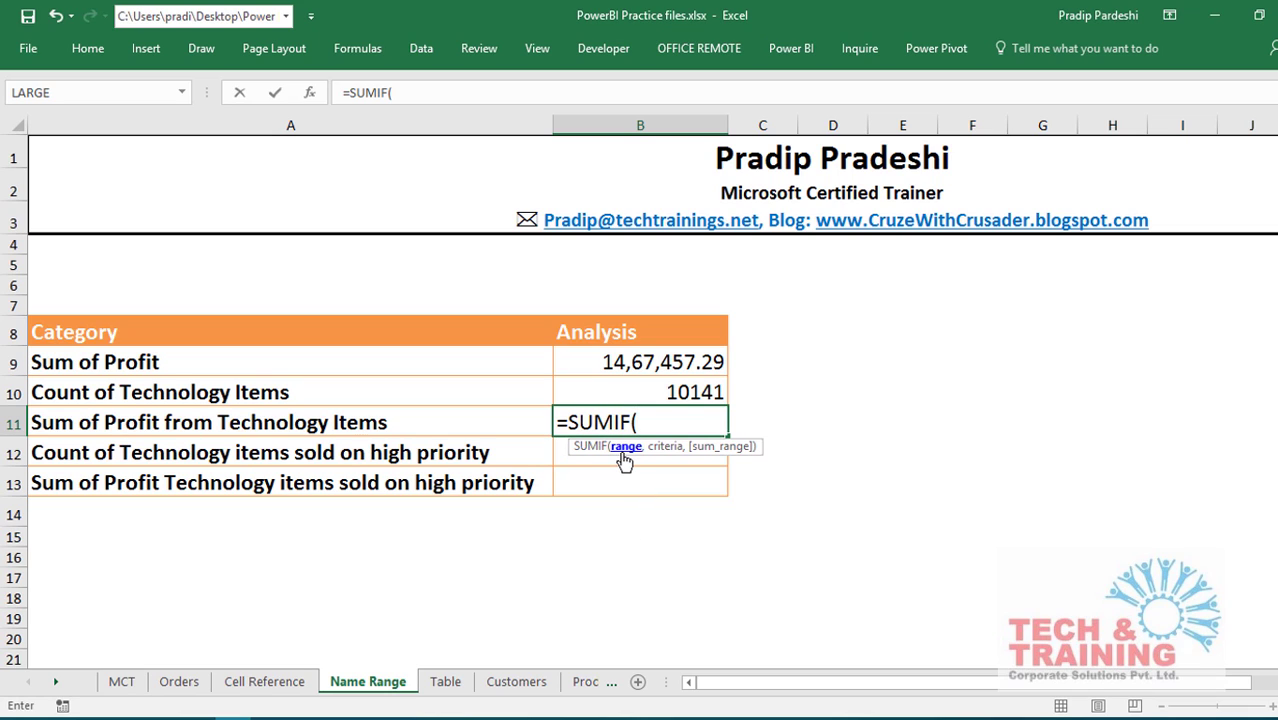
{"action": "type", "text": "cate"}
{"action": "key", "text": "Tab"}
{"action": "type", "text": ","}
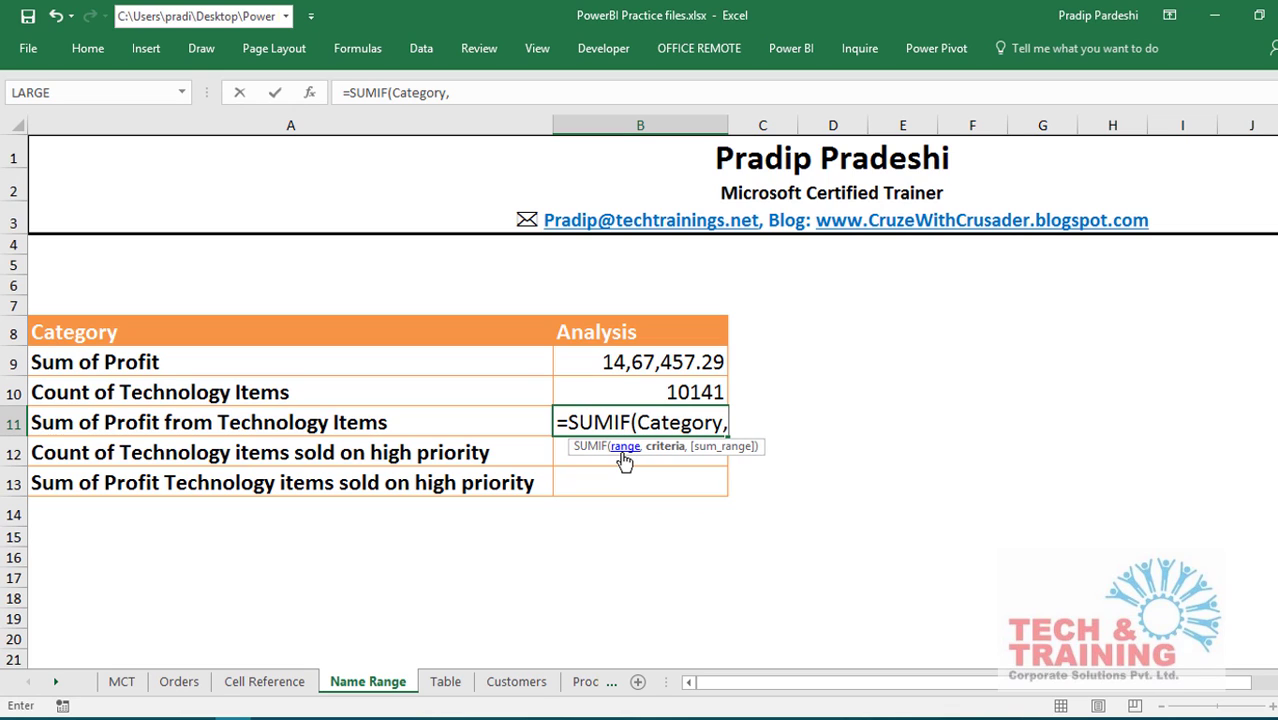
{"action": "type", "text": "\"Techn"}
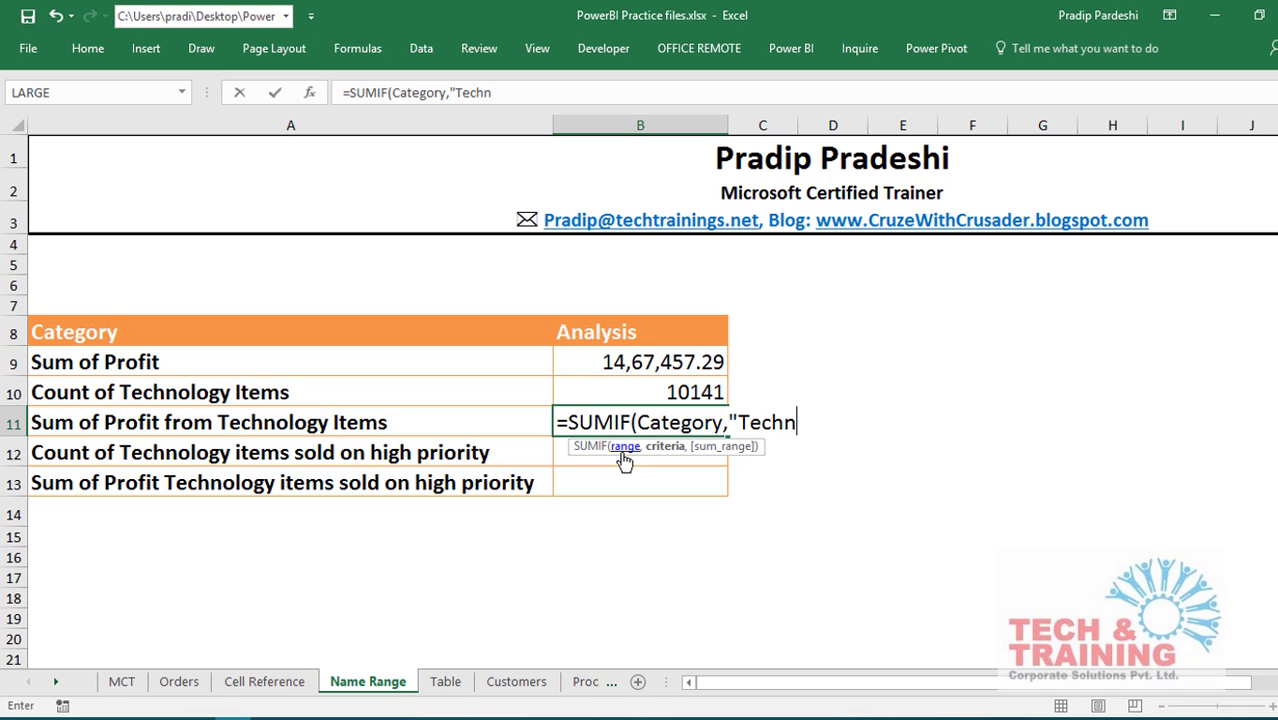
{"action": "type", "text": "ology\","}
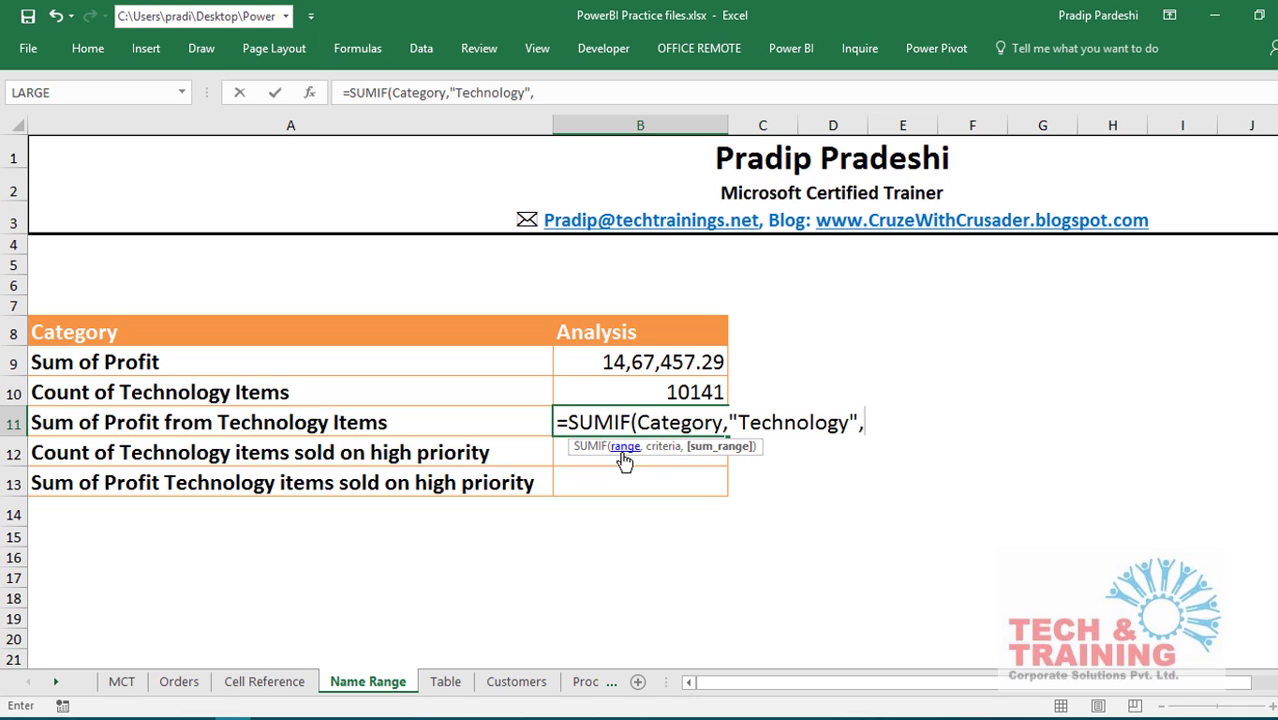
{"action": "type", "text": "pro"}
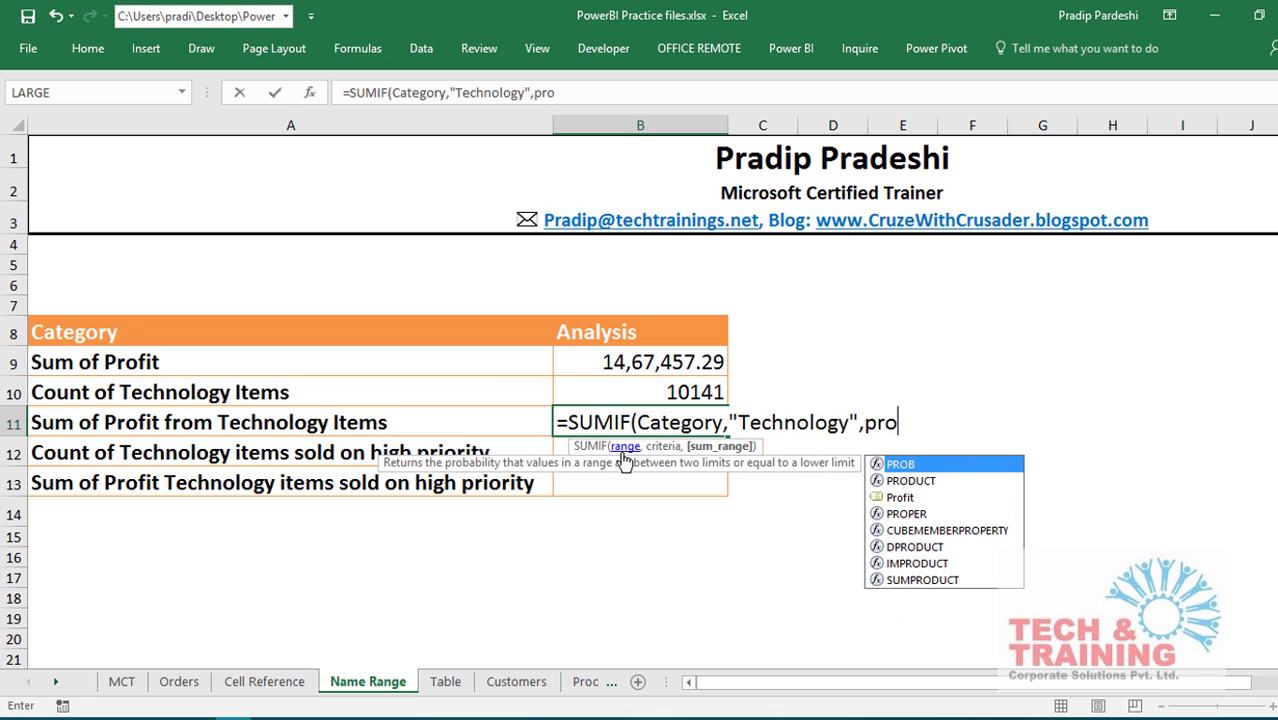
{"action": "type", "text": "f"}
{"action": "key", "text": "Tab"}
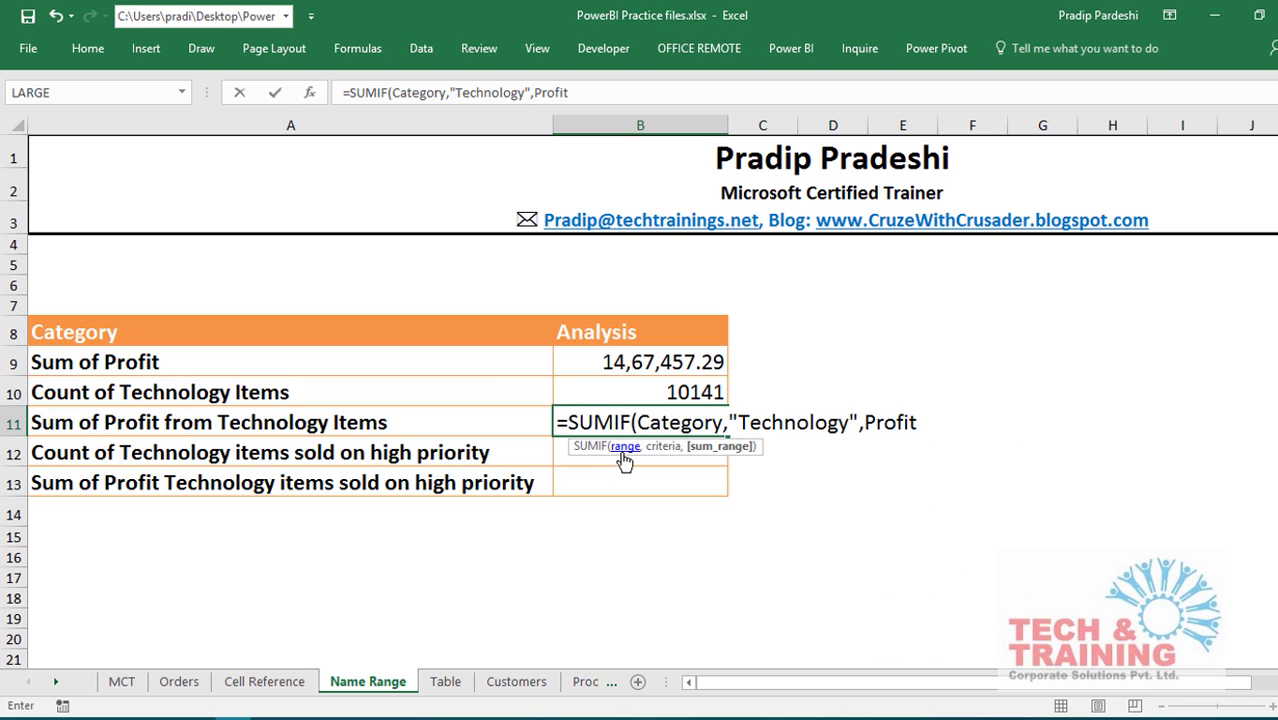
{"action": "type", "text": ")"}
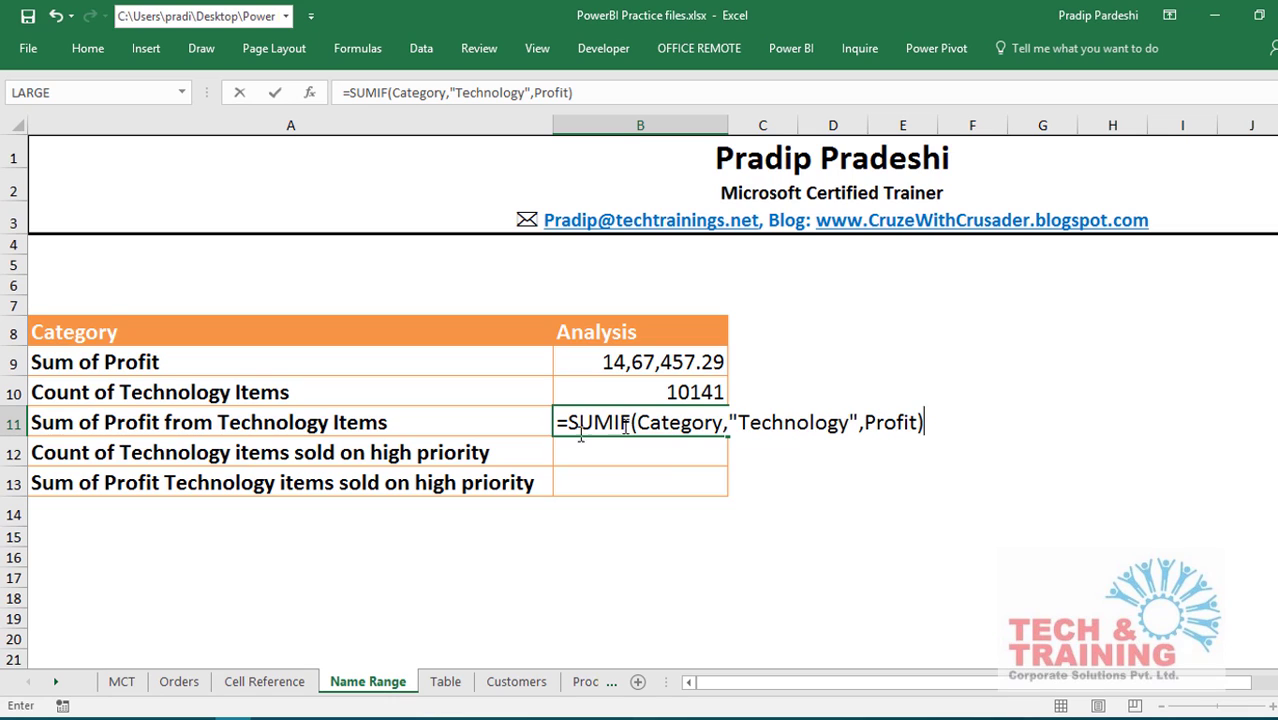
{"action": "key", "text": "Return"}
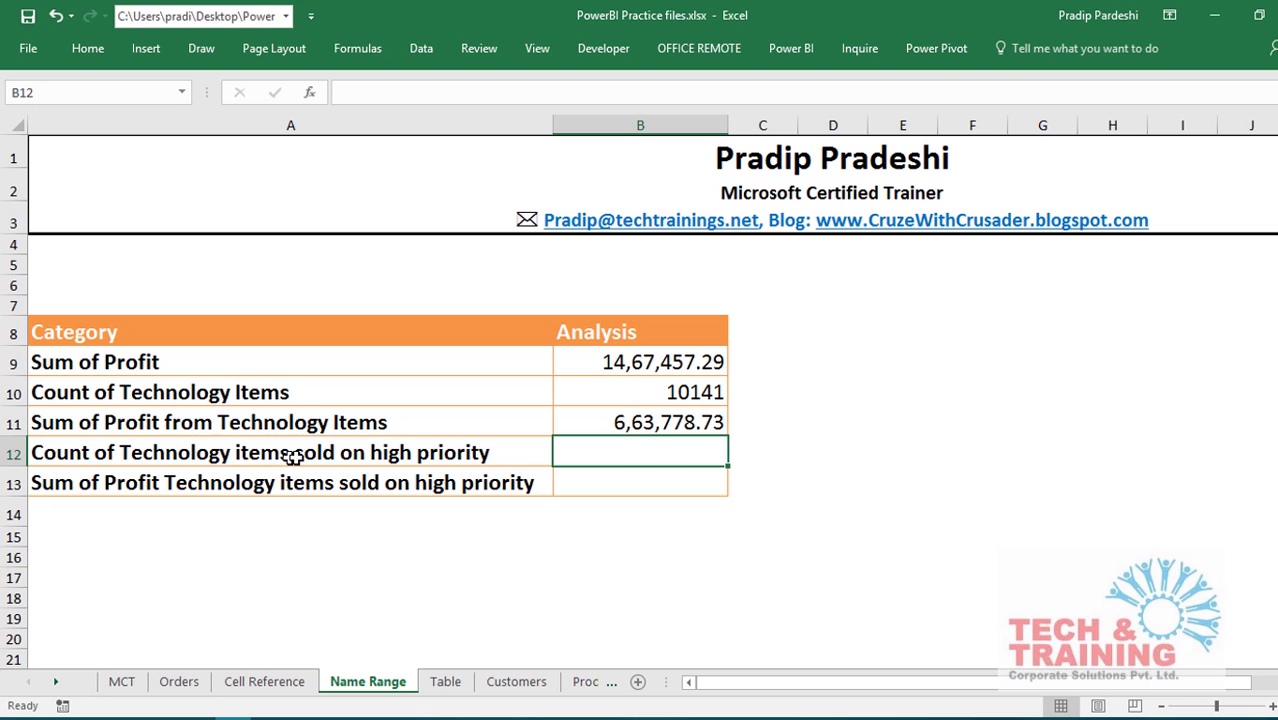
Write =COUNTIFS(Category,"Technology",Priority,"High") in B12 to count the Technology items sold on high priority.
{"action": "type", "text": "=COUNTIF"}
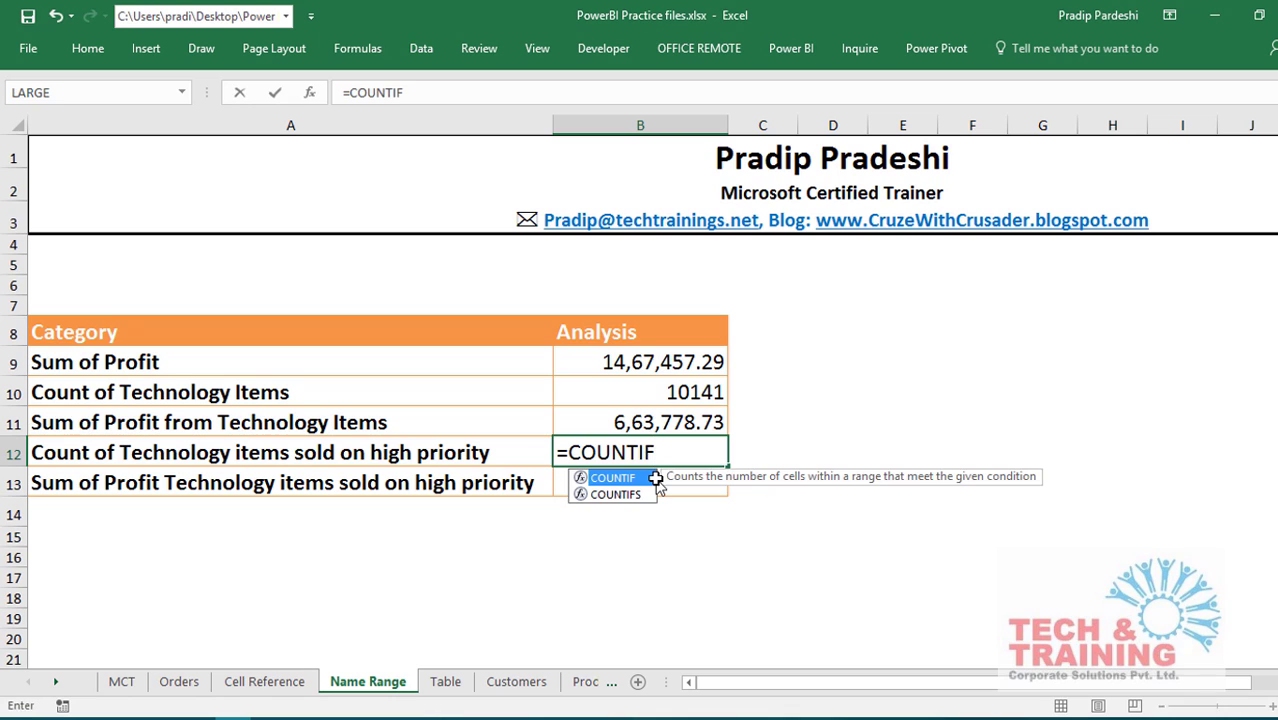
{"action": "key", "text": "Down"}
{"action": "type", "text": "s"}
{"action": "key", "text": "Tab"}
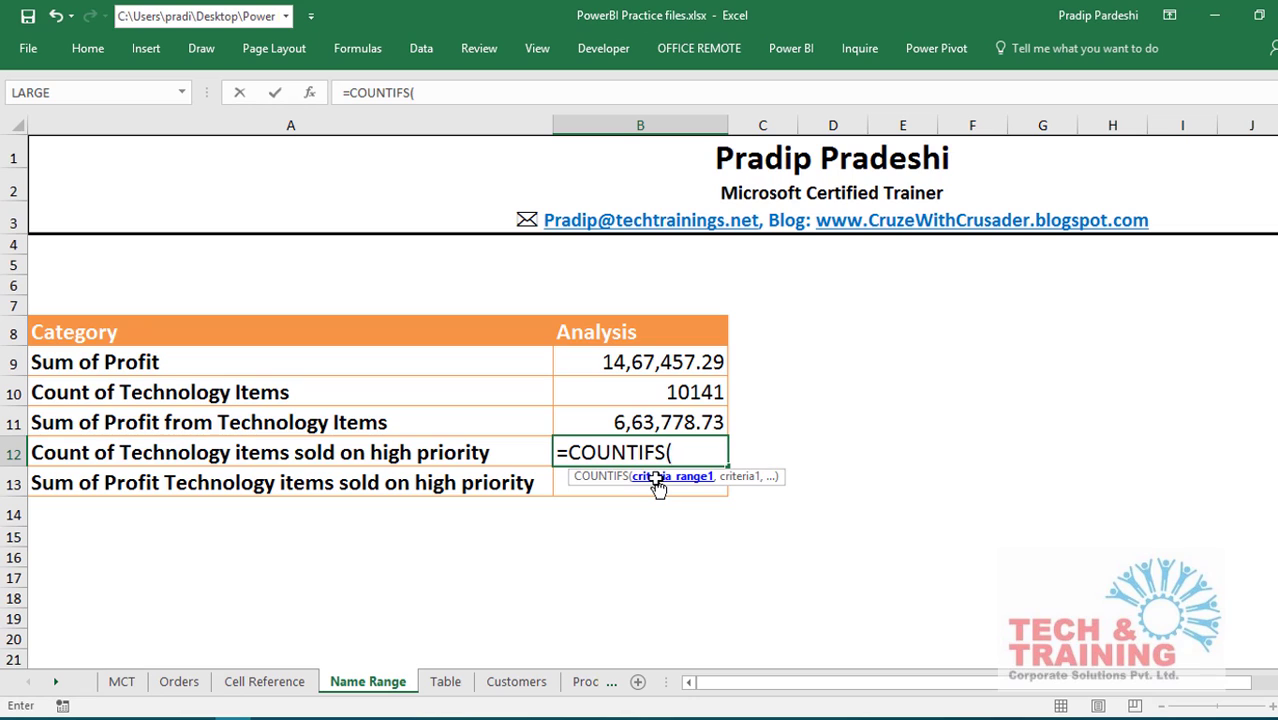
{"action": "type", "text": "cate"}
{"action": "key", "text": "Tab"}
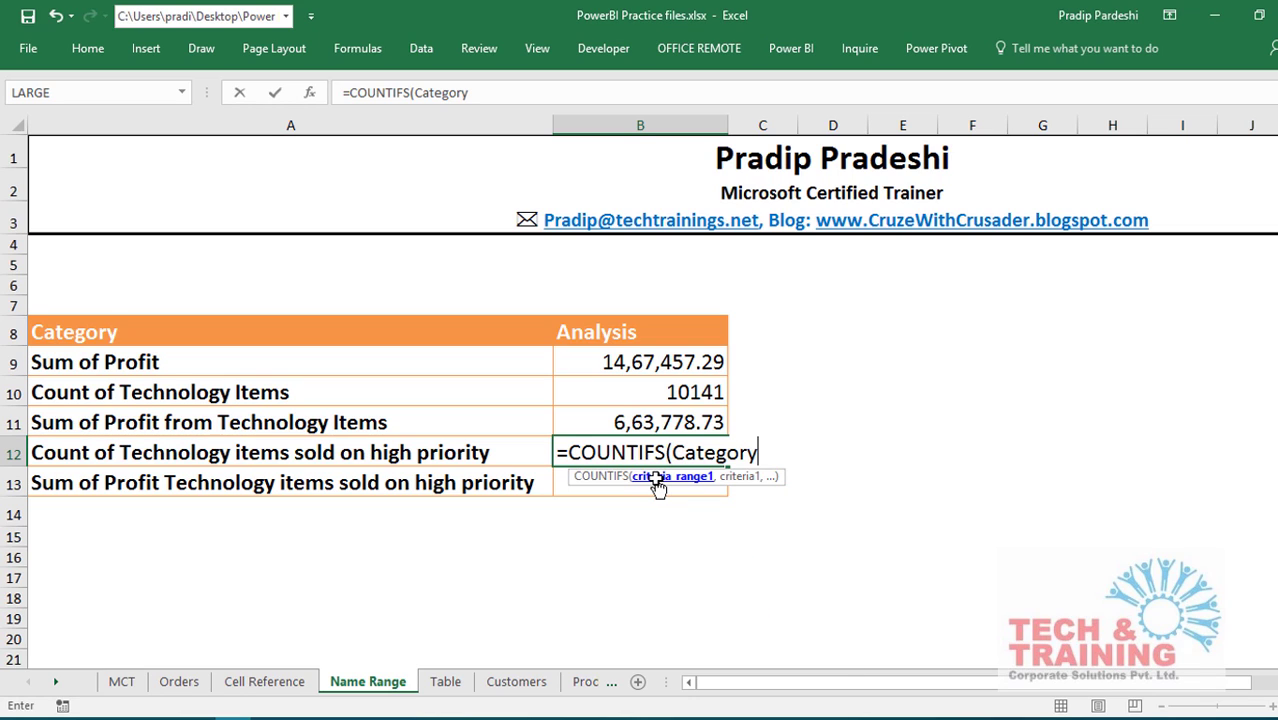
{"action": "type", "text": ","}
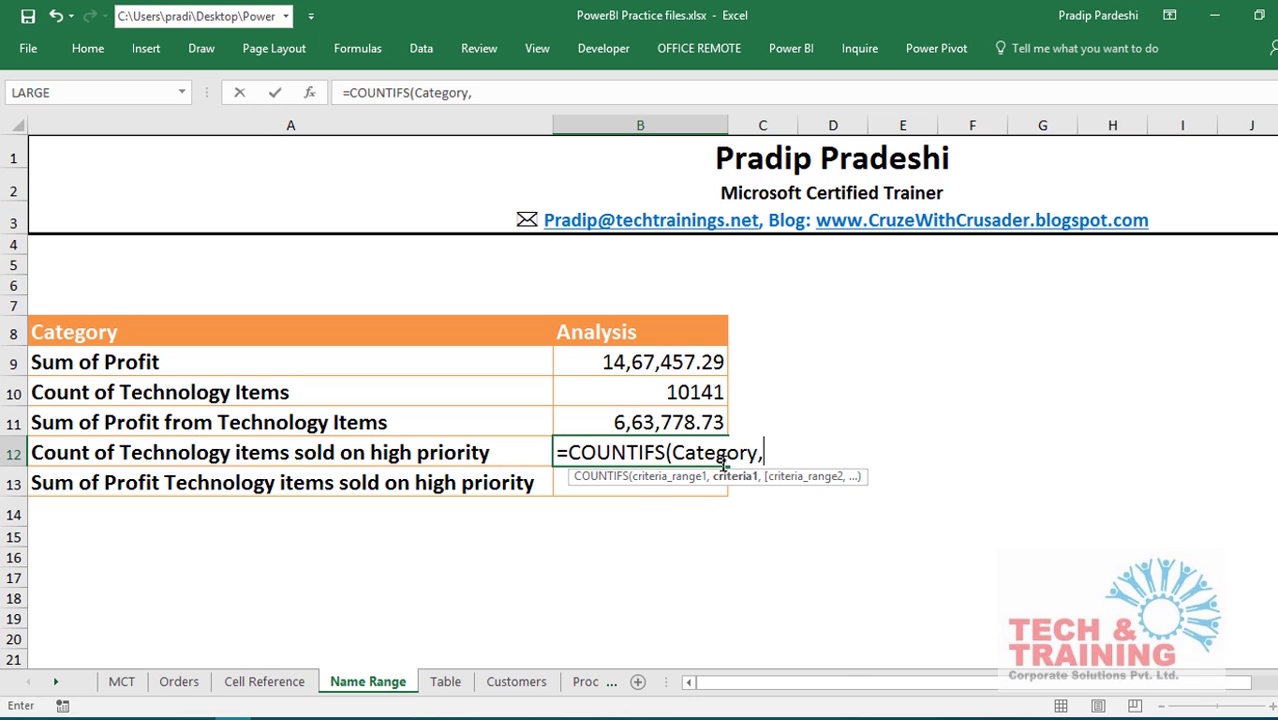
{"action": "type", "text": "\"Technology"}
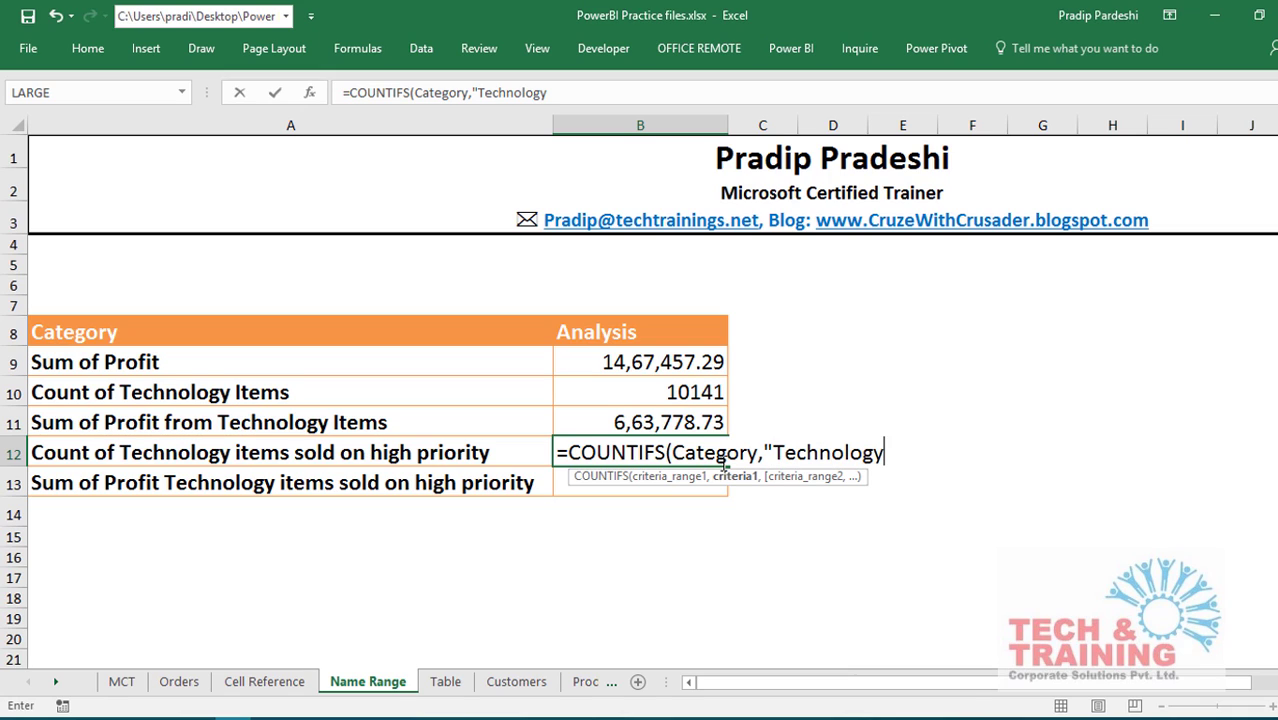
{"action": "type", "text": "\","}
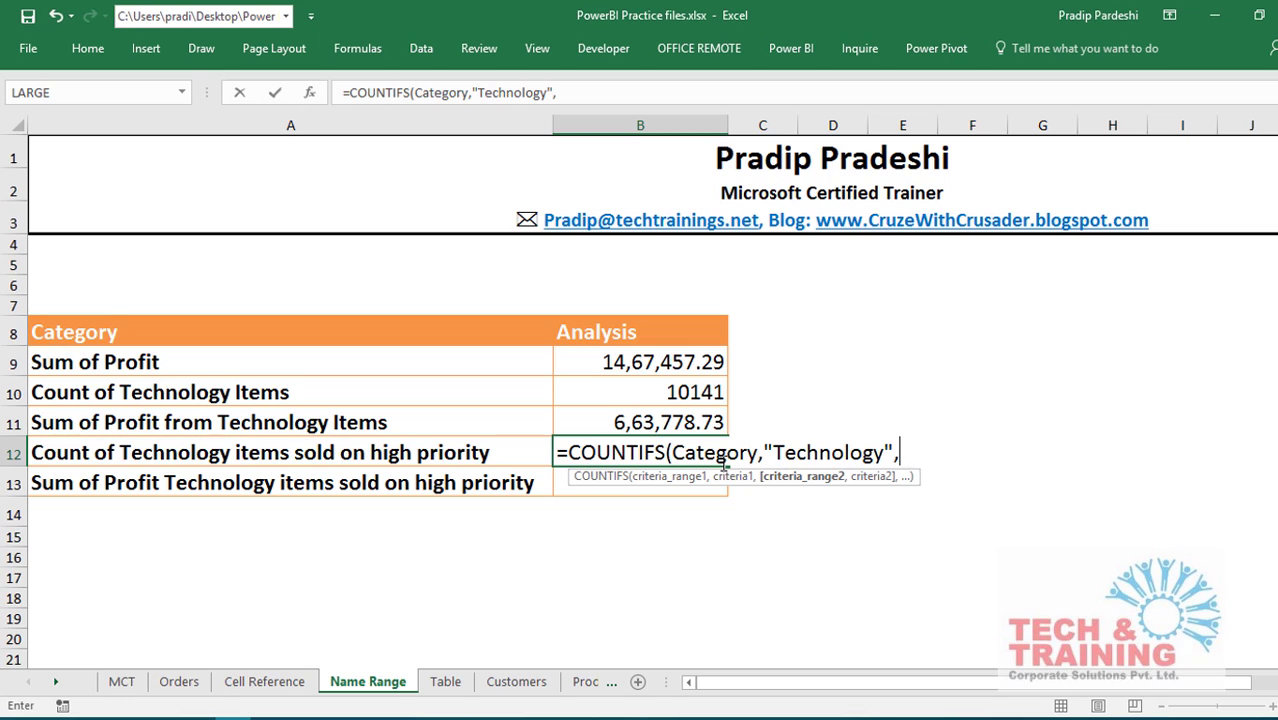
{"action": "type", "text": "prio"}
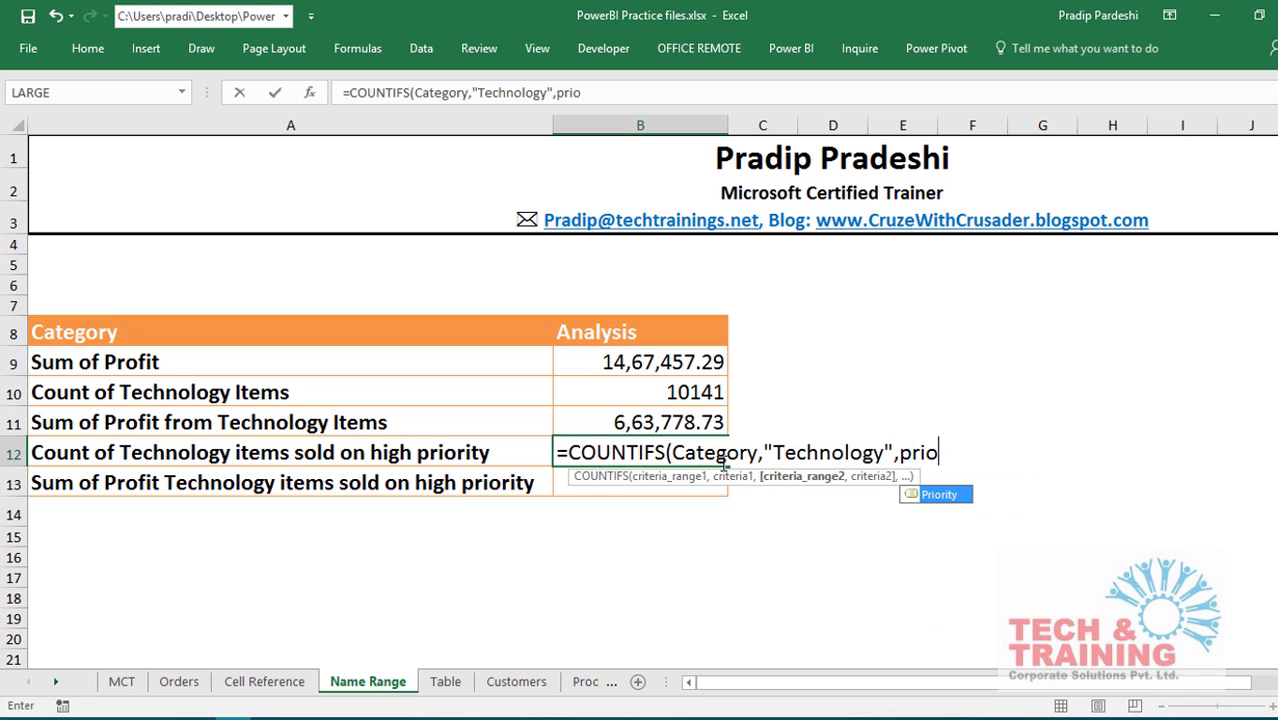
{"action": "key", "text": "Tab"}
{"action": "type", "text": ",\"Hight"}
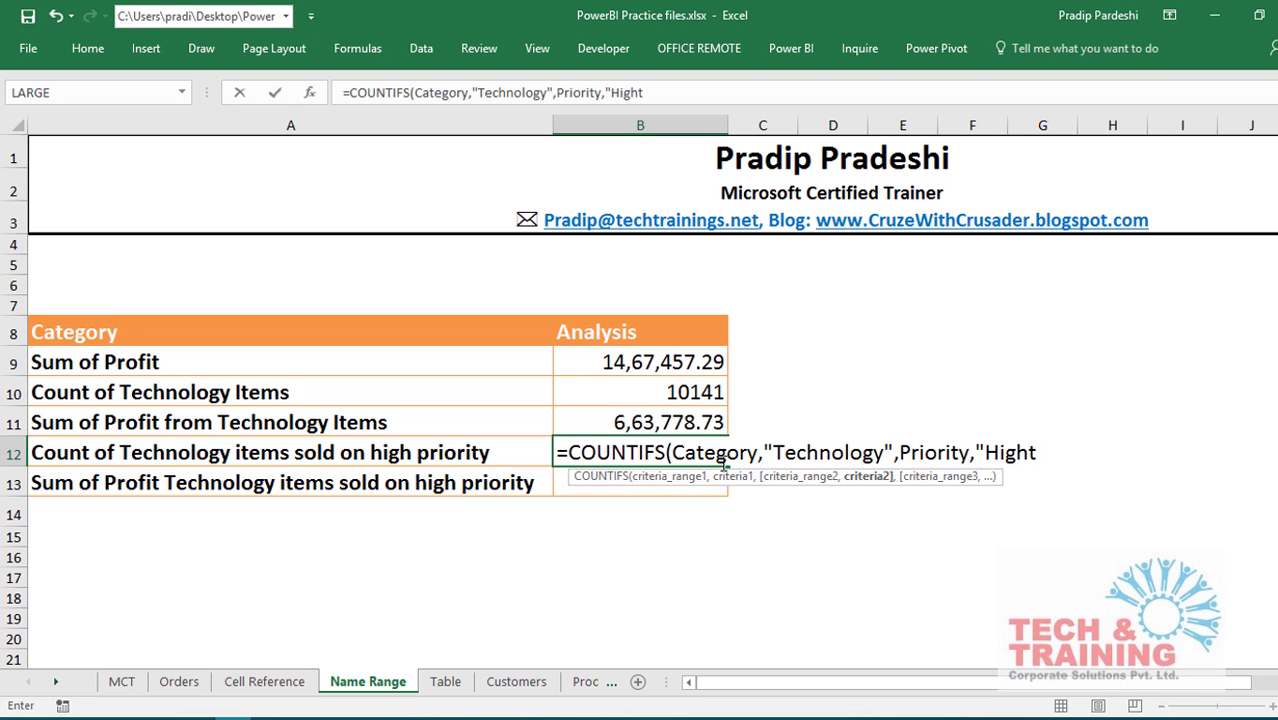
{"action": "key", "text": "BackSpace"}
{"action": "type", "text": "\")"}
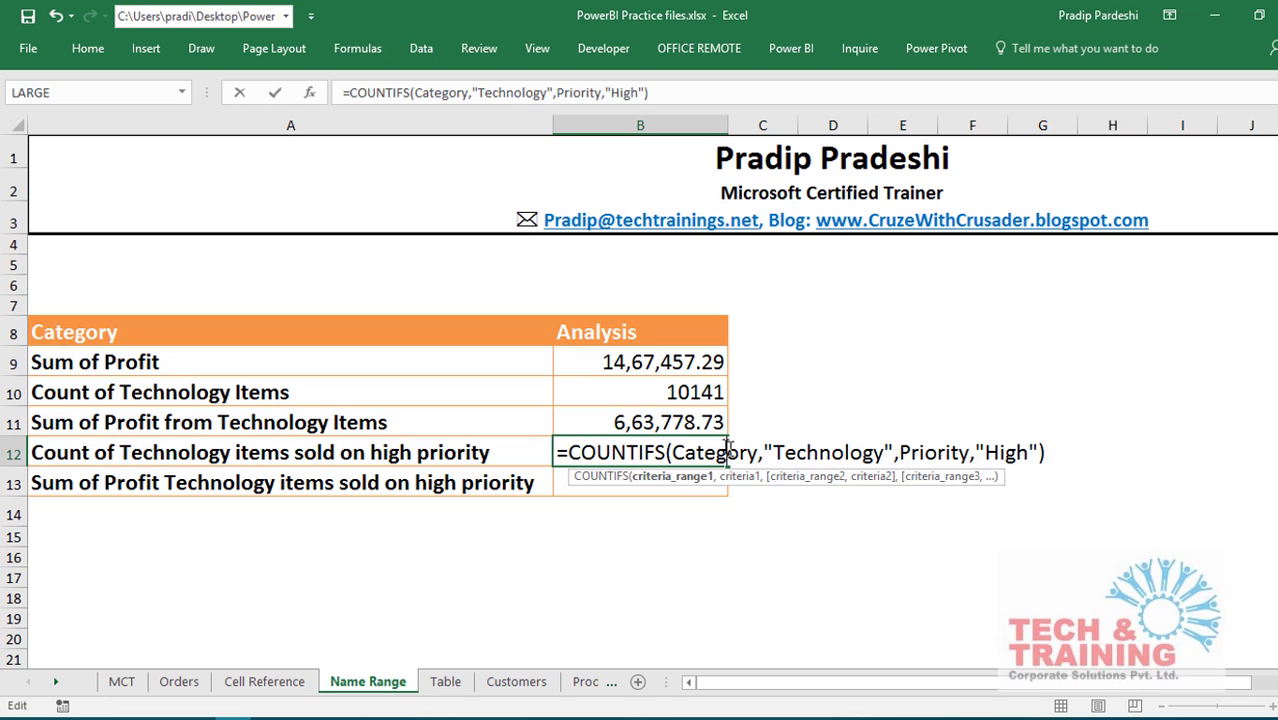
Review both range and criteria pairs of the COUNTIFS formula one by one, and commit it in B12.
{"action": "left_click", "coordinate": [680, 478]}
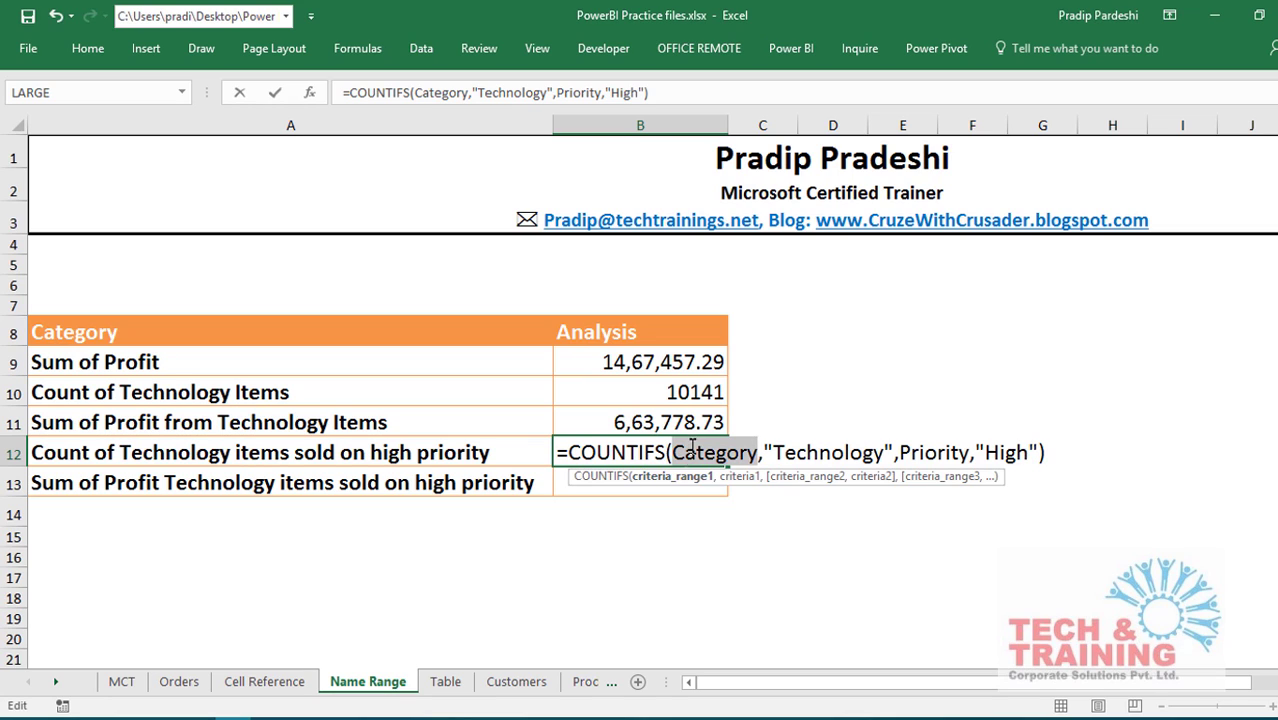
{"action": "left_click", "coordinate": [733, 478]}
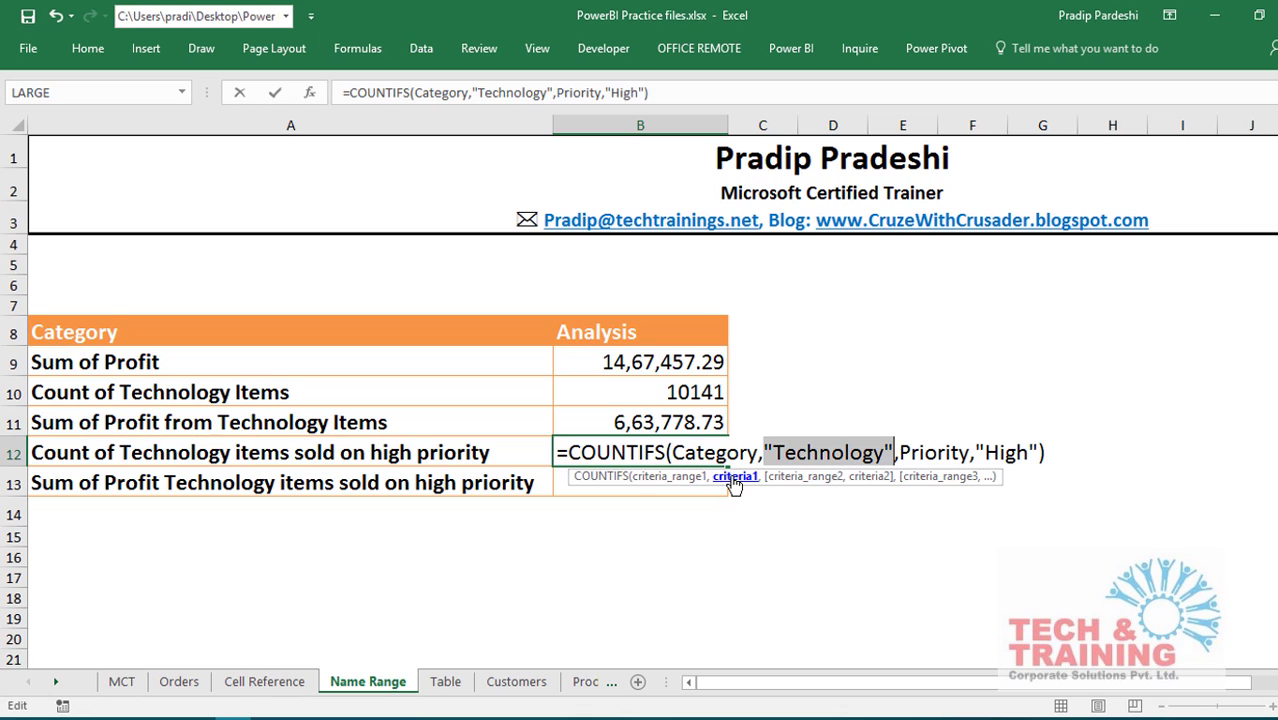
{"action": "left_click", "coordinate": [797, 478]}
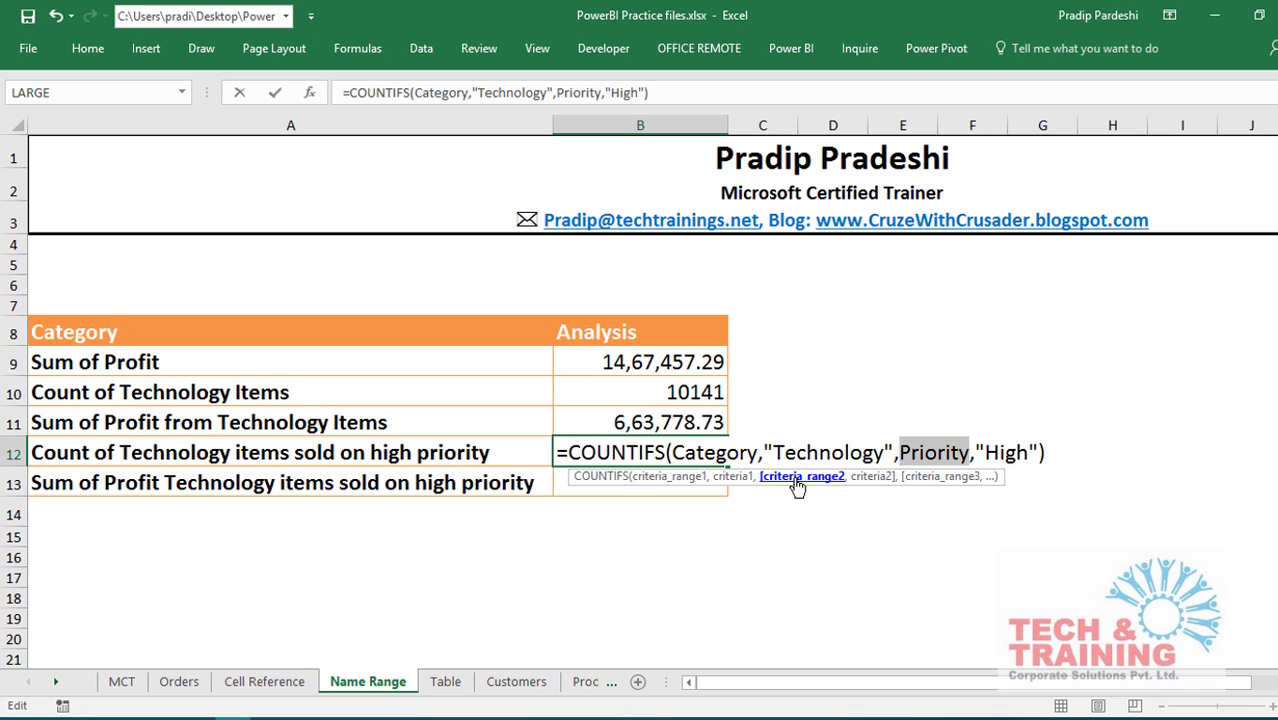
{"action": "left_click", "coordinate": [871, 480]}
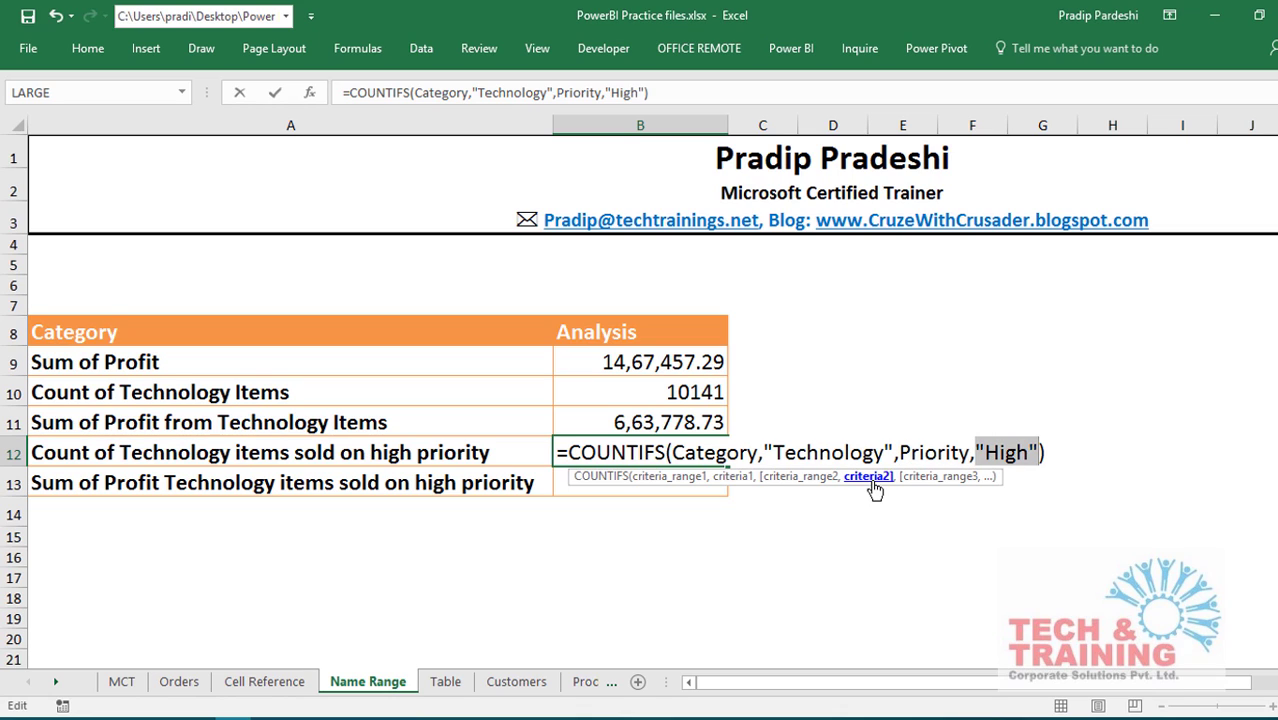
{"action": "key", "text": "Return"}
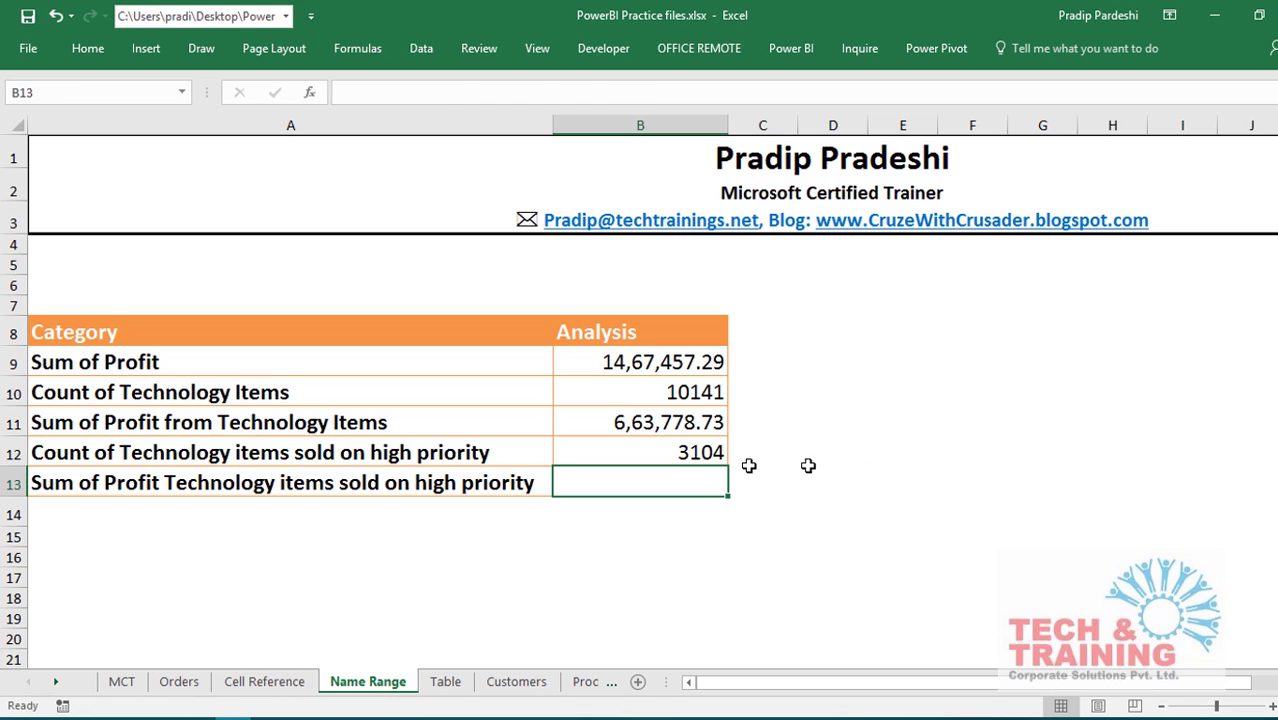
Turn on filtering for the Orders sheet data and show only the Technology category to verify the B12 count.
{"action": "left_click", "coordinate": [688, 452]}
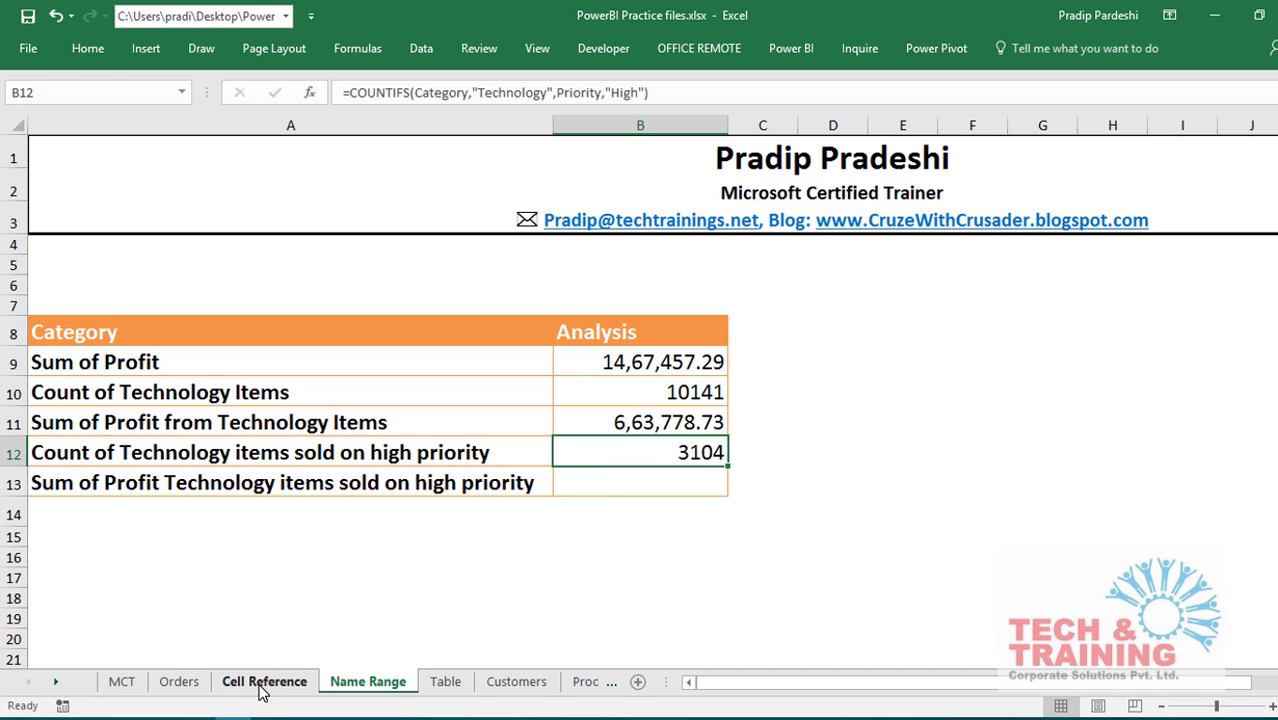
{"action": "left_click", "coordinate": [179, 681]}
{"action": "left_click", "coordinate": [410, 476]}
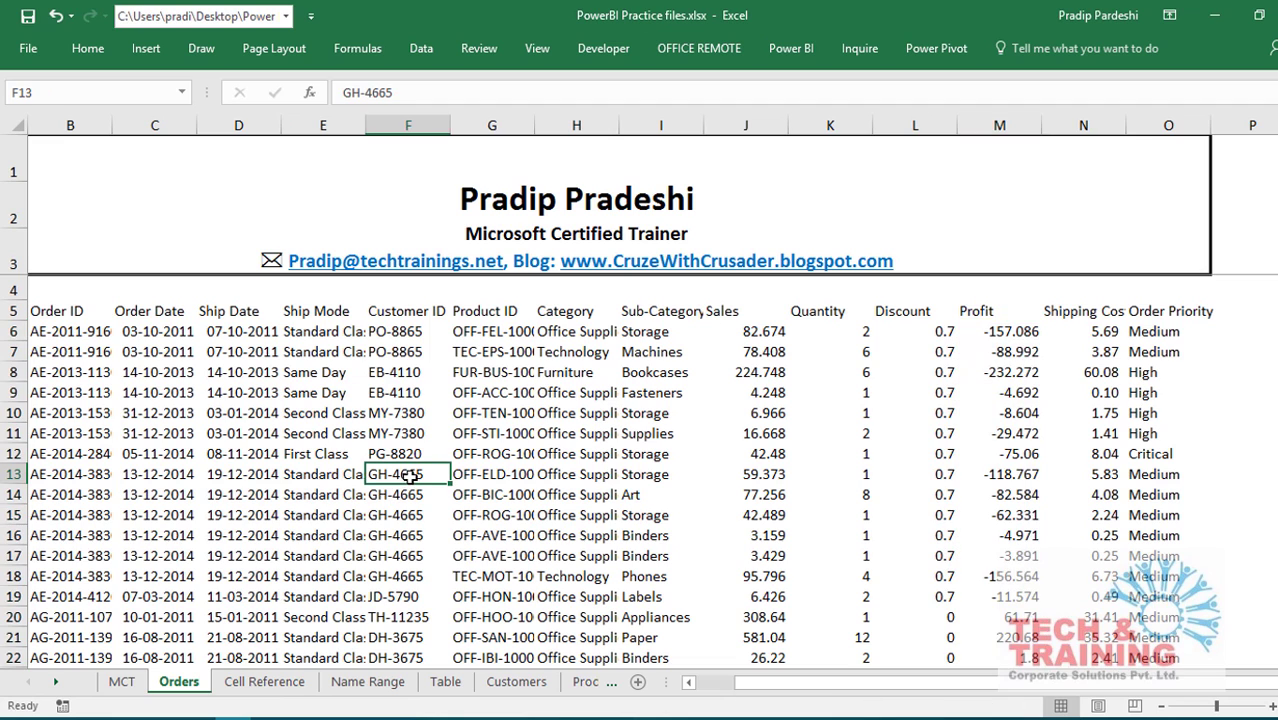
{"action": "key", "text": "ctrl+shift+l"}
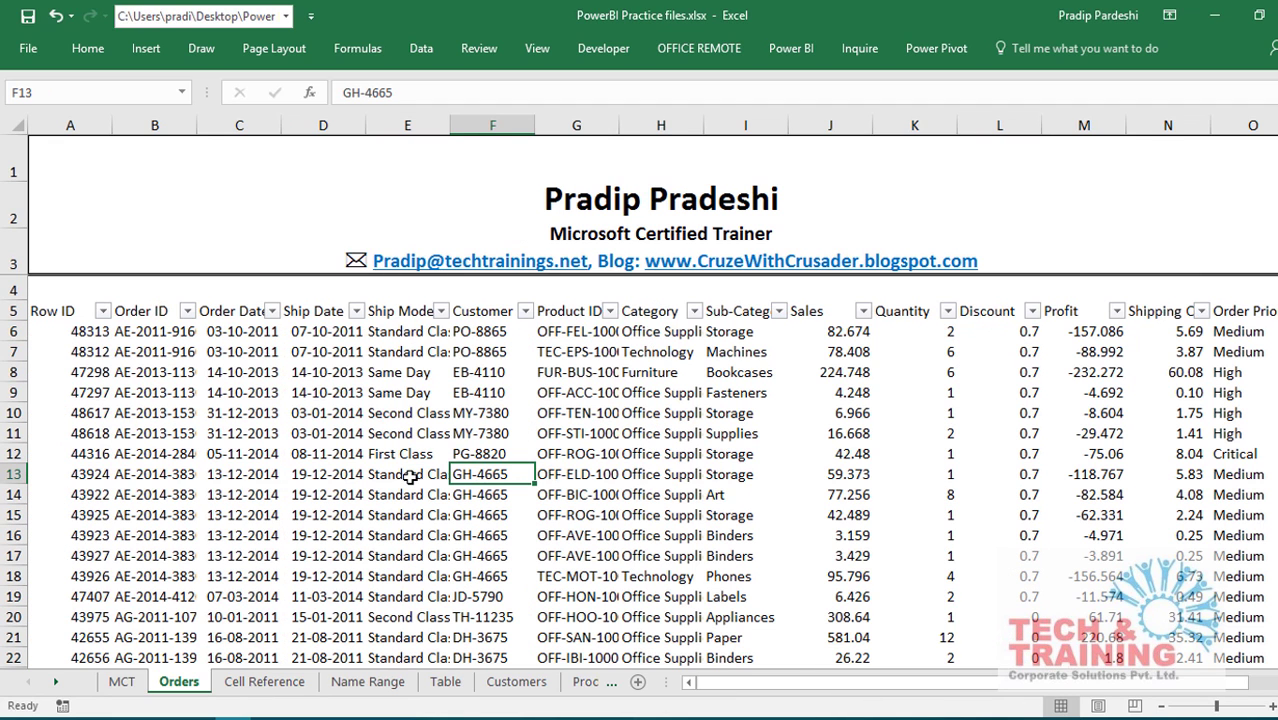
{"action": "left_click", "coordinate": [693, 311]}
{"action": "left_click", "coordinate": [501, 499]}
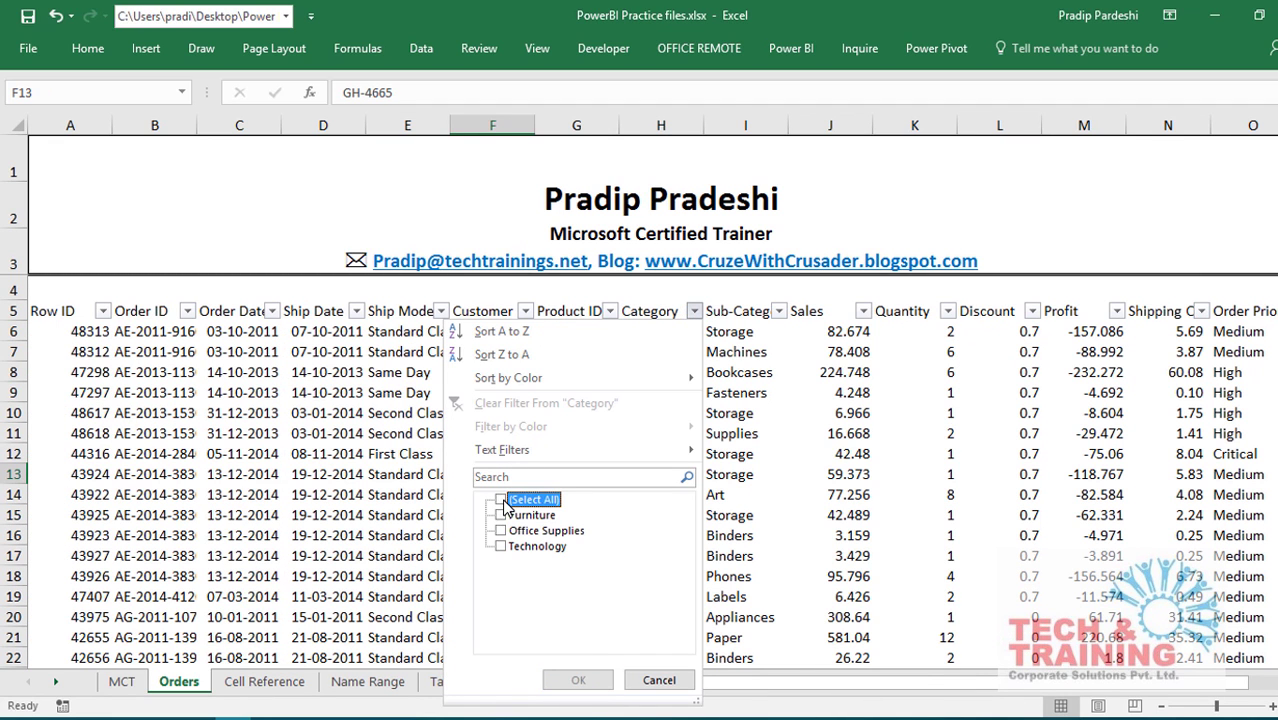
{"action": "left_click", "coordinate": [501, 546]}
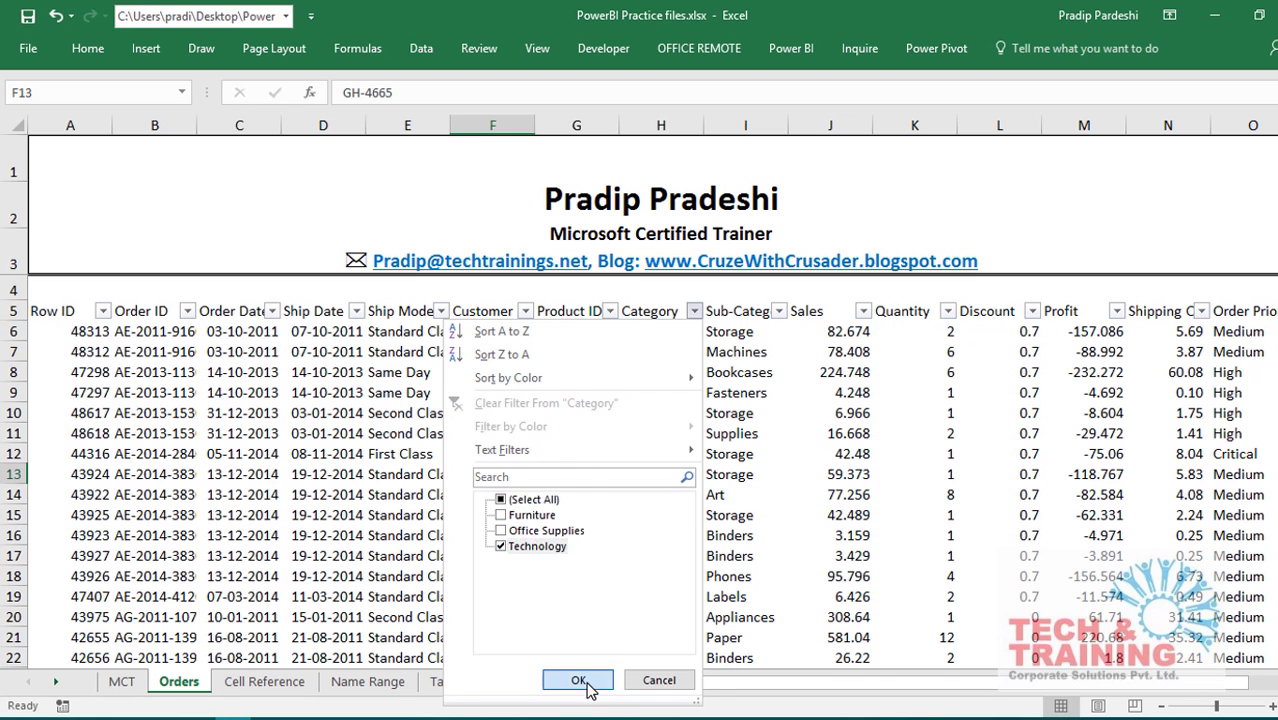
{"action": "left_click", "coordinate": [578, 680]}
Filter the Order Priority column to High only and check the number of matching records.
{"action": "left_click", "coordinate": [1273, 311]}
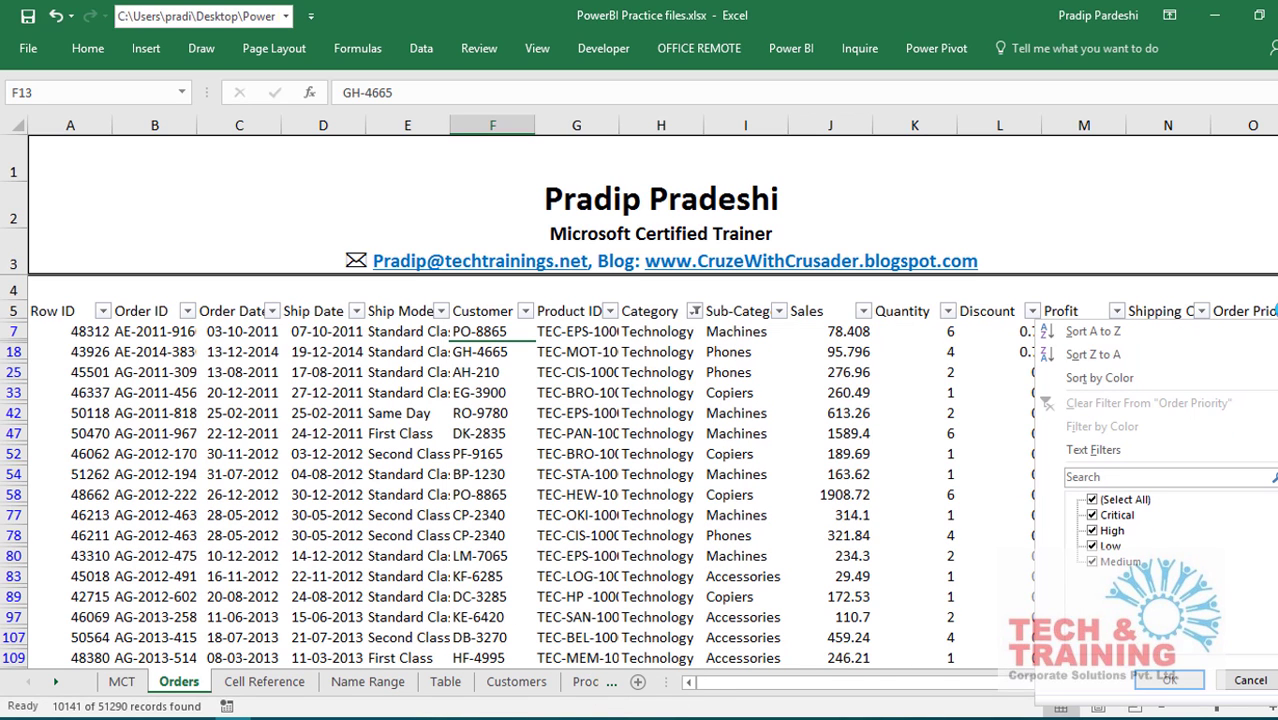
{"action": "left_click", "coordinate": [1092, 499]}
{"action": "left_click", "coordinate": [1092, 530]}
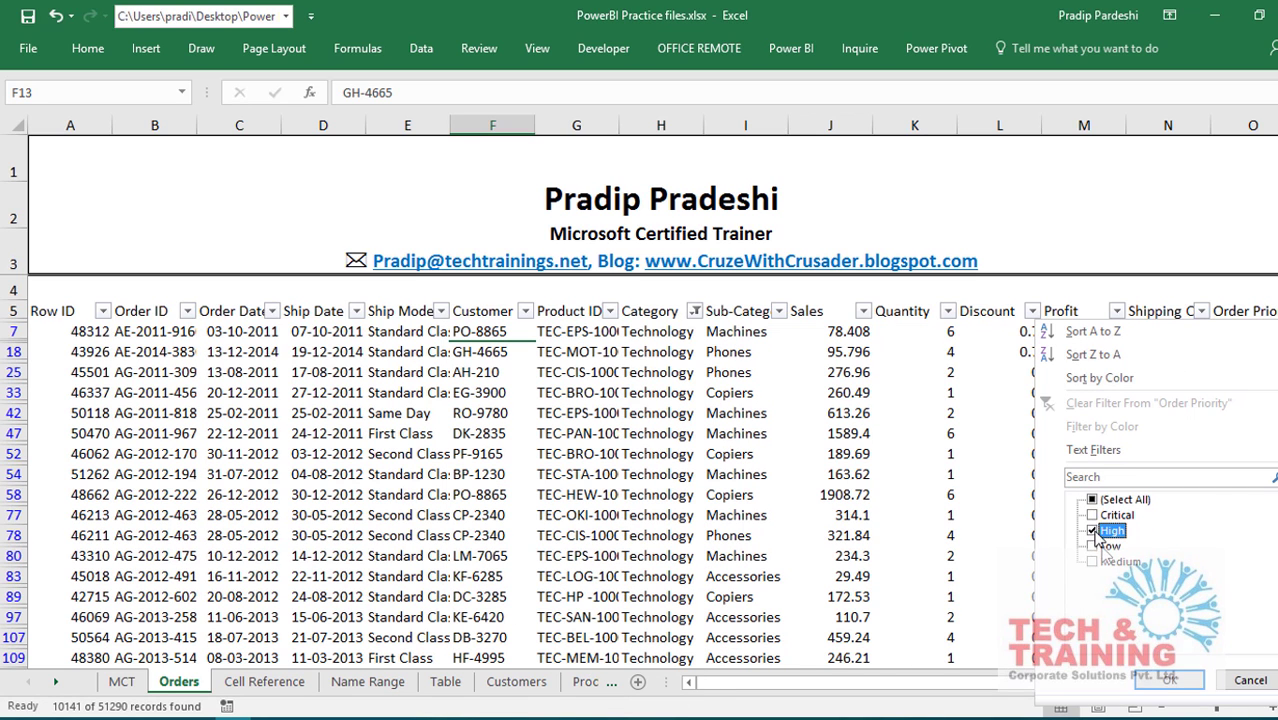
{"action": "left_click", "coordinate": [1162, 680]}
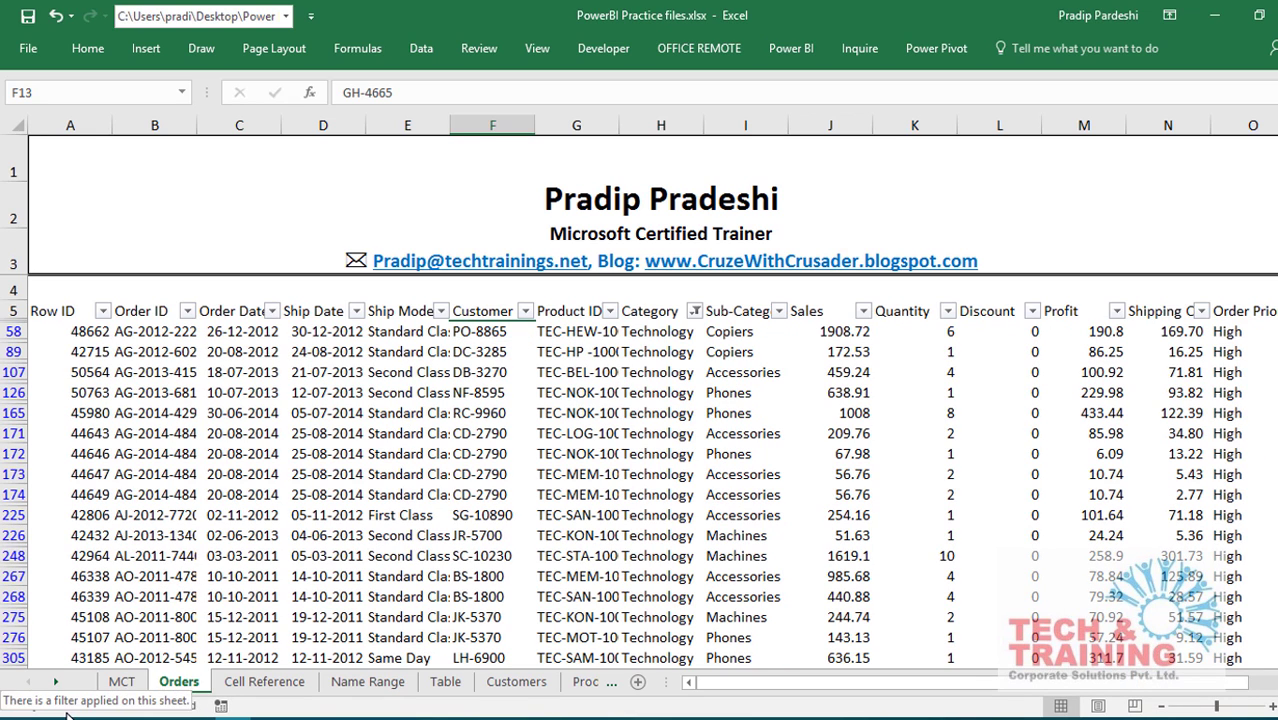
Remove the filters from the Orders data so that all records are shown.
{"action": "left_click", "coordinate": [493, 456]}
{"action": "key", "text": "ctrl+shift+l"}
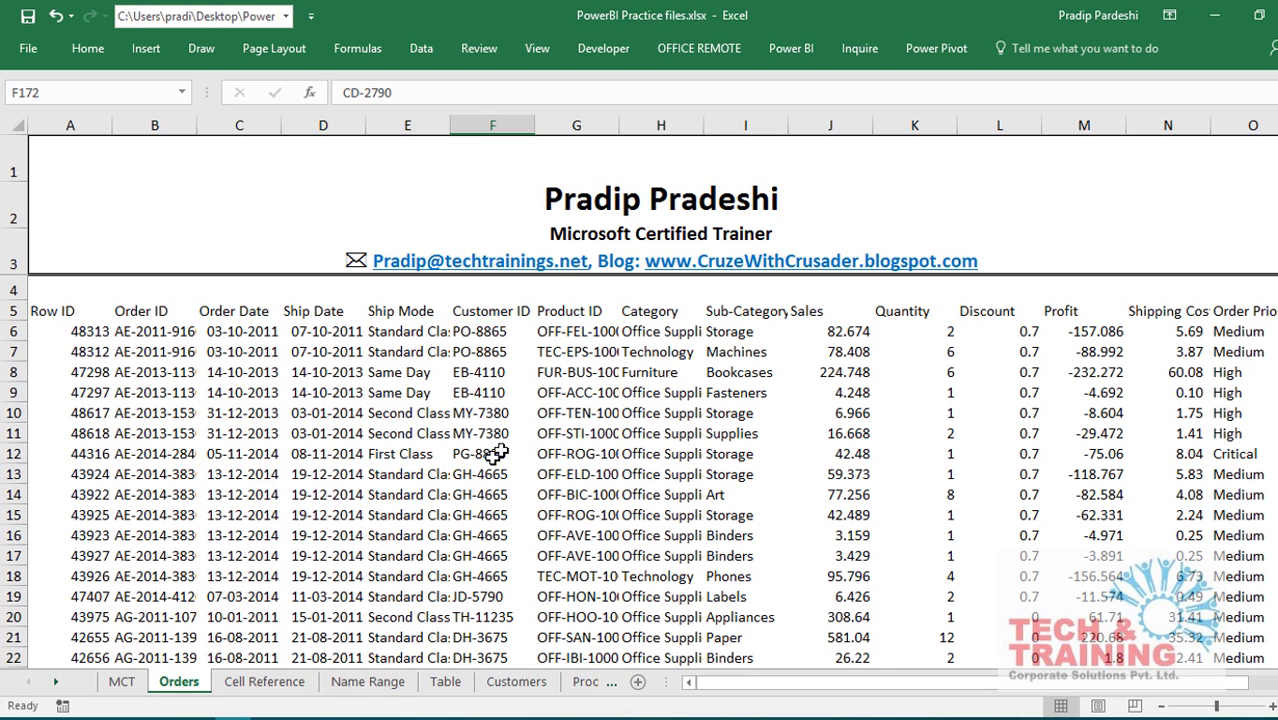
{"action": "left_click", "coordinate": [434, 430]}
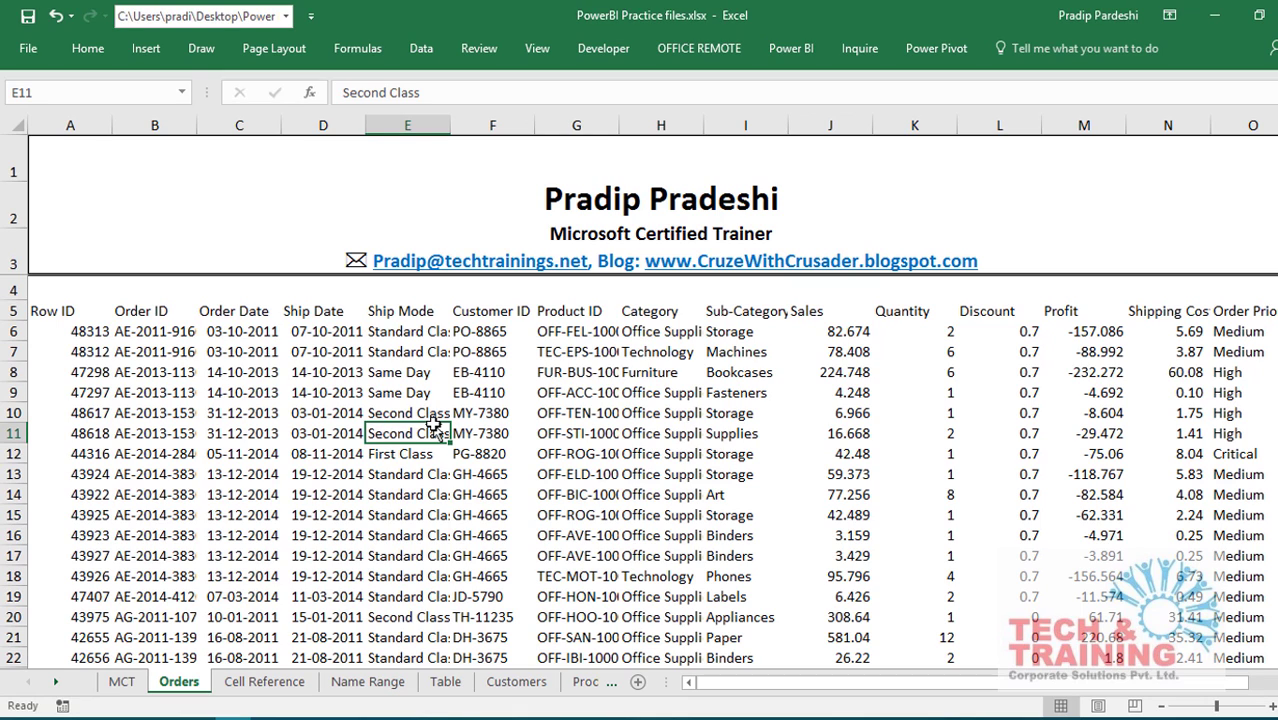
In B13 of the Name Range sheet, begin a SUMIFS formula with the named range Profit as the sum range.
{"action": "left_click", "coordinate": [370, 688]}
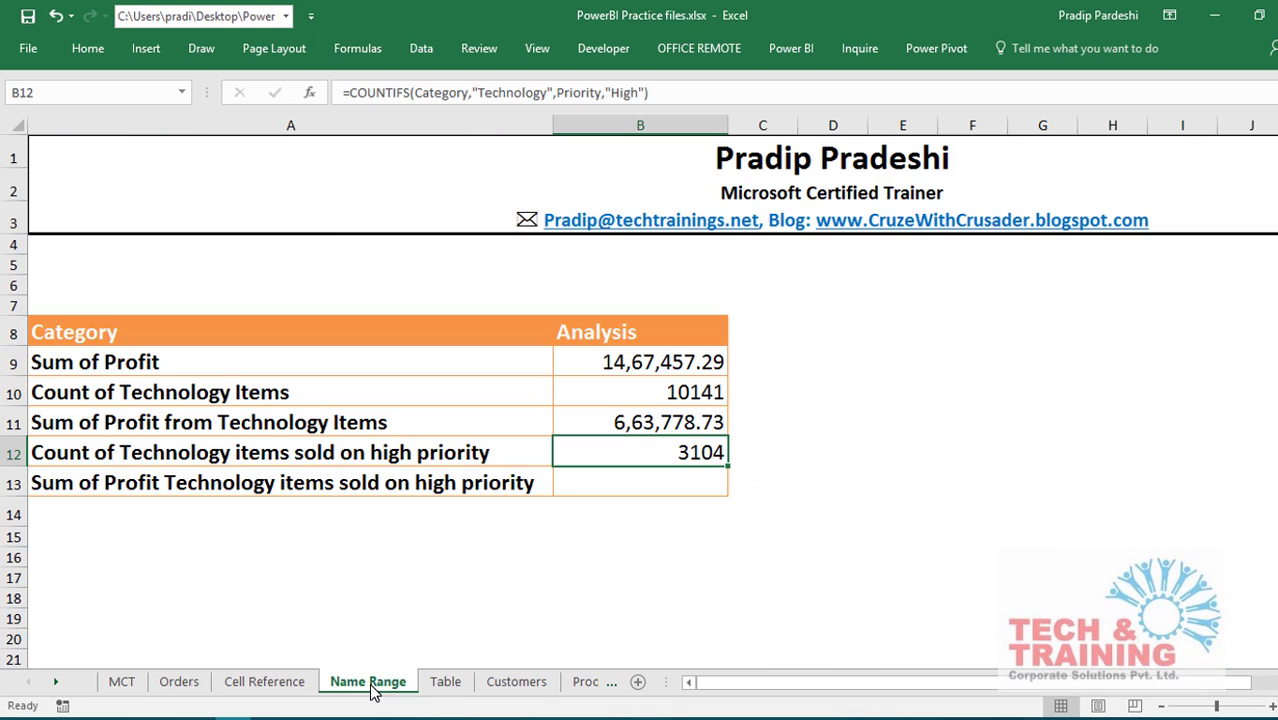
{"action": "left_click", "coordinate": [620, 478]}
{"action": "type", "text": "="}
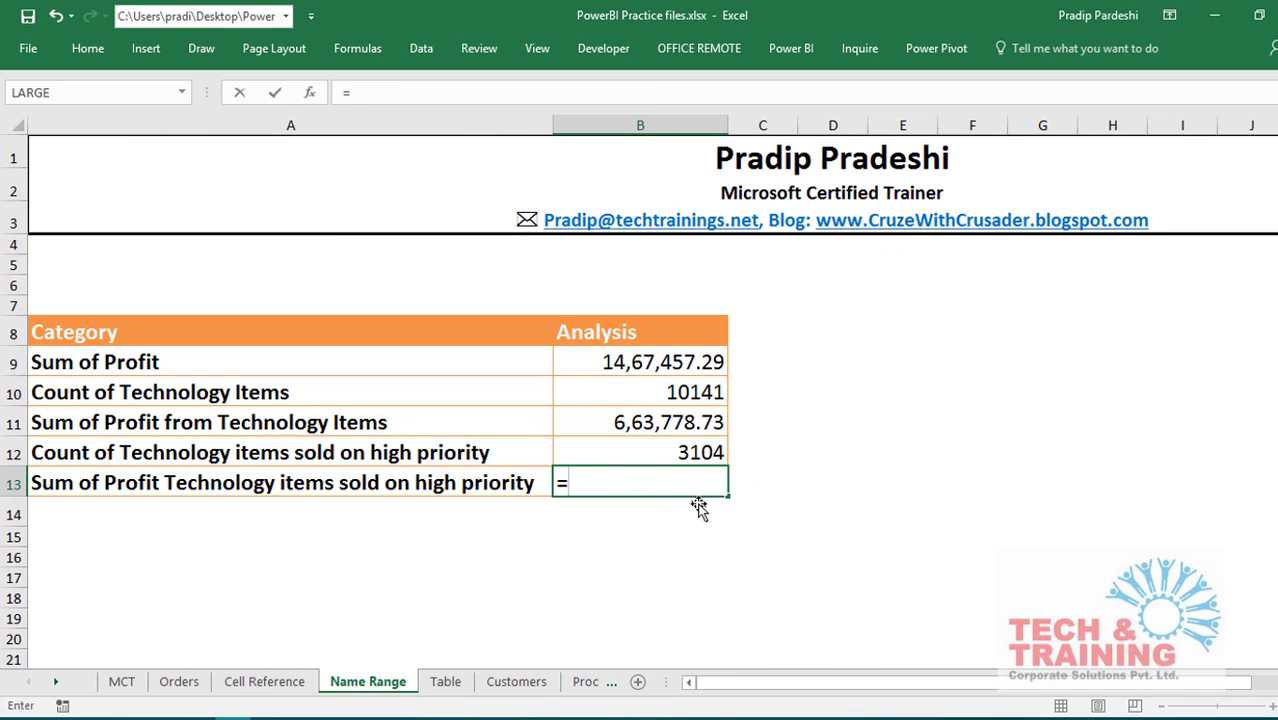
{"action": "type", "text": "sumifs"}
{"action": "key", "text": "Tab"}
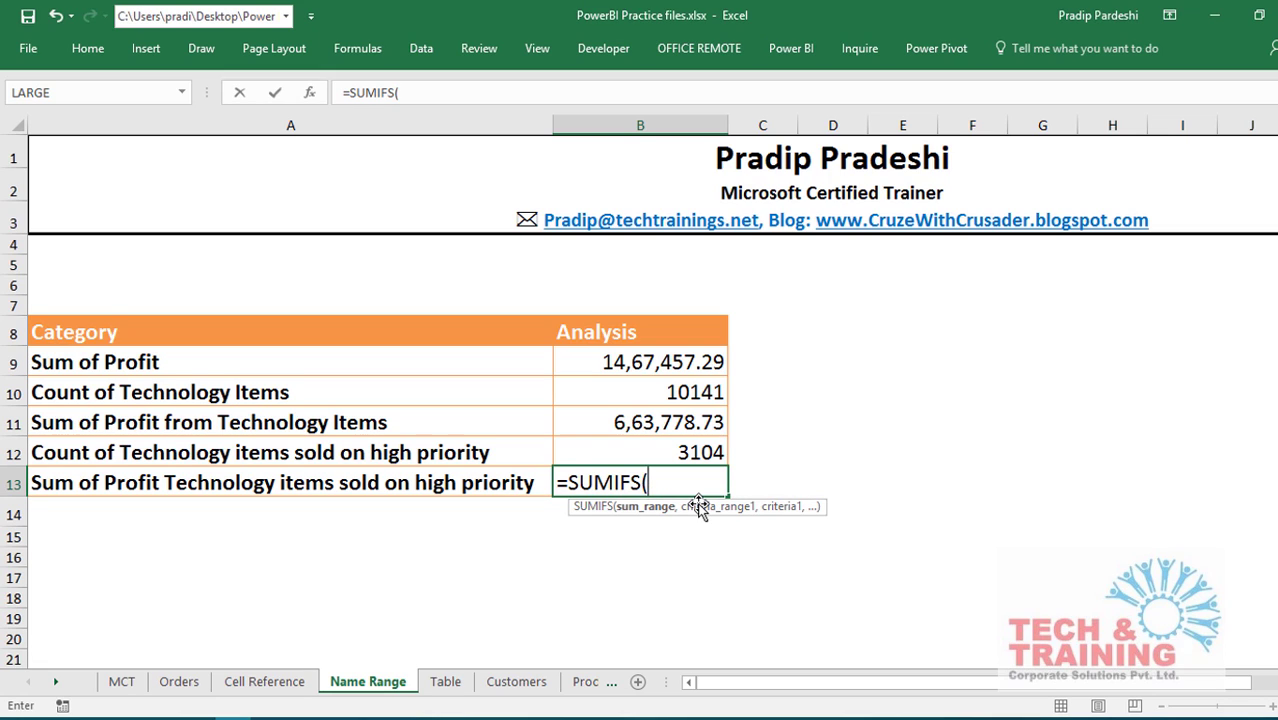
{"action": "type", "text": "profi"}
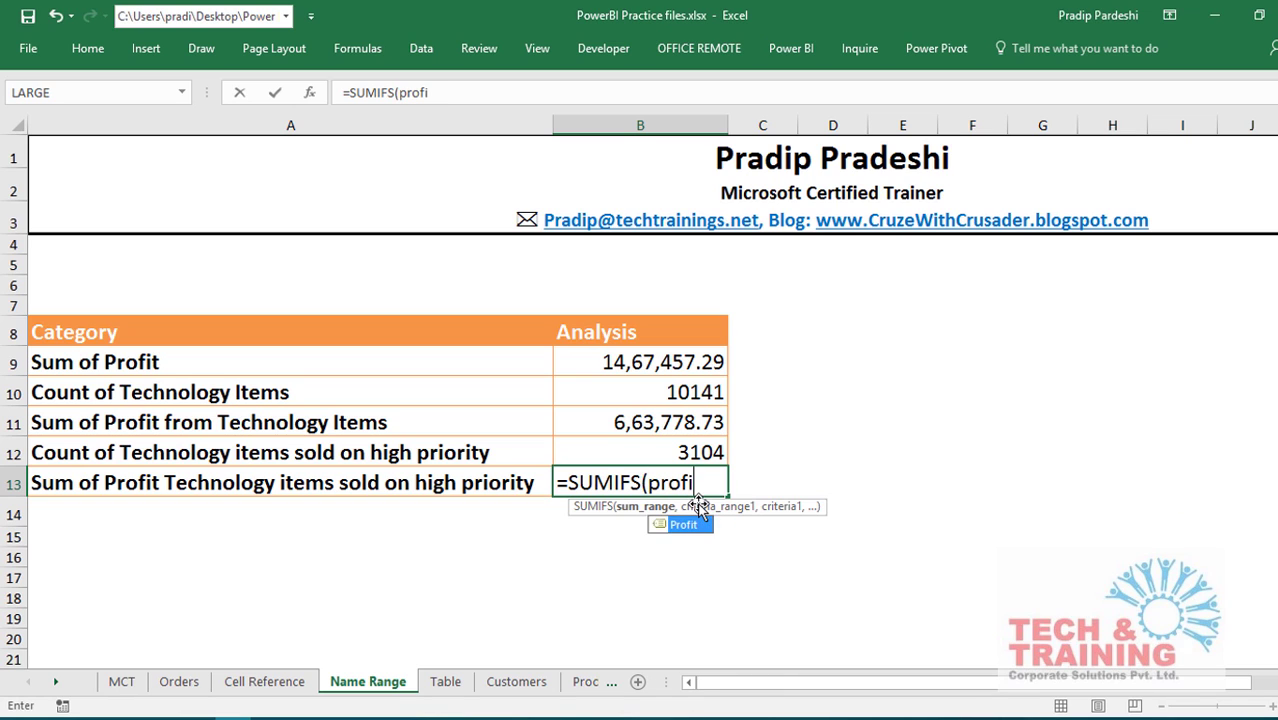
{"action": "key", "text": "Tab"}
{"action": "type", "text": ","}
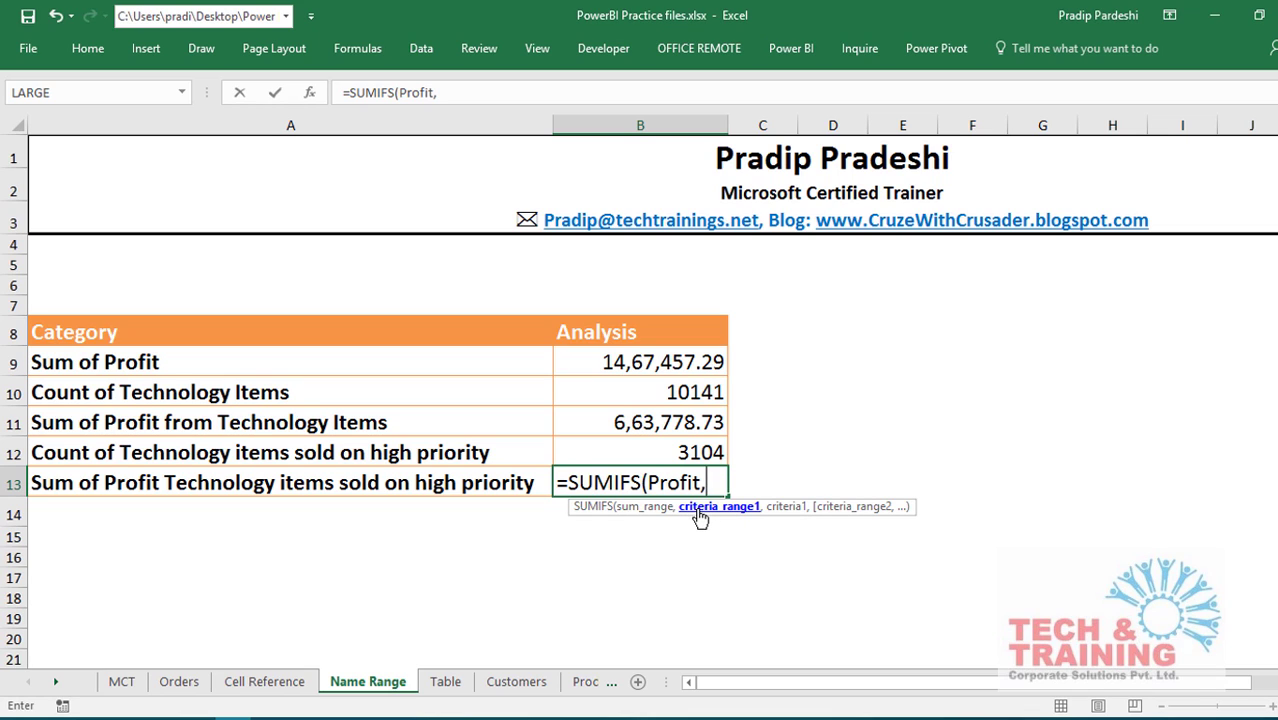
Complete the B13 formula with the criteria pairs Category, "Technology" and Priority, "High", and commit it.
{"action": "type", "text": "Category"}
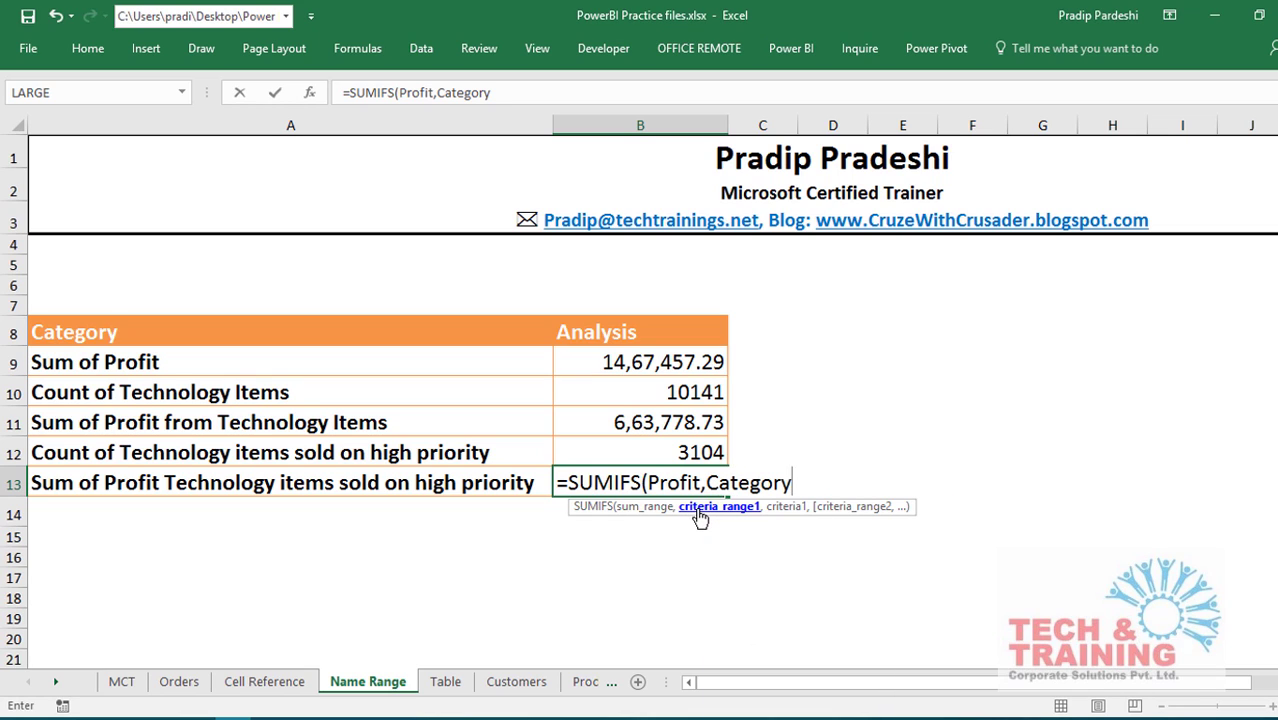
{"action": "type", "text": ",\"Techno"}
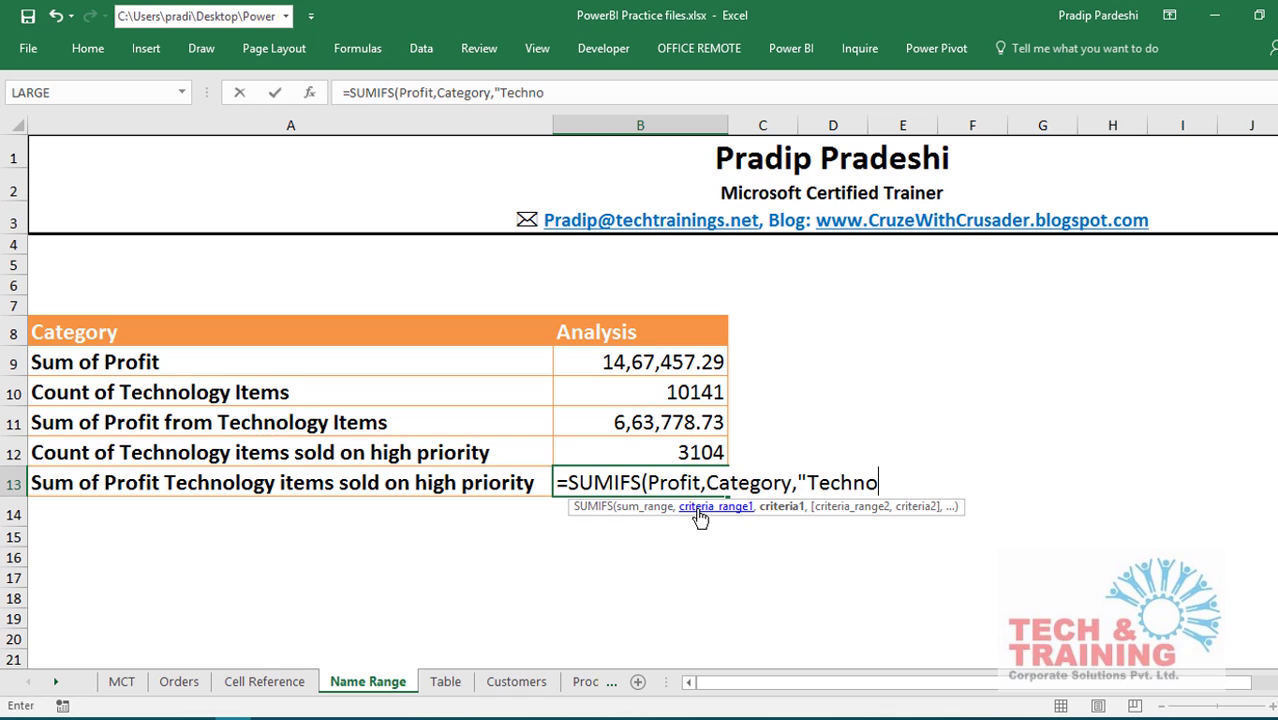
{"action": "type", "text": "logy\","}
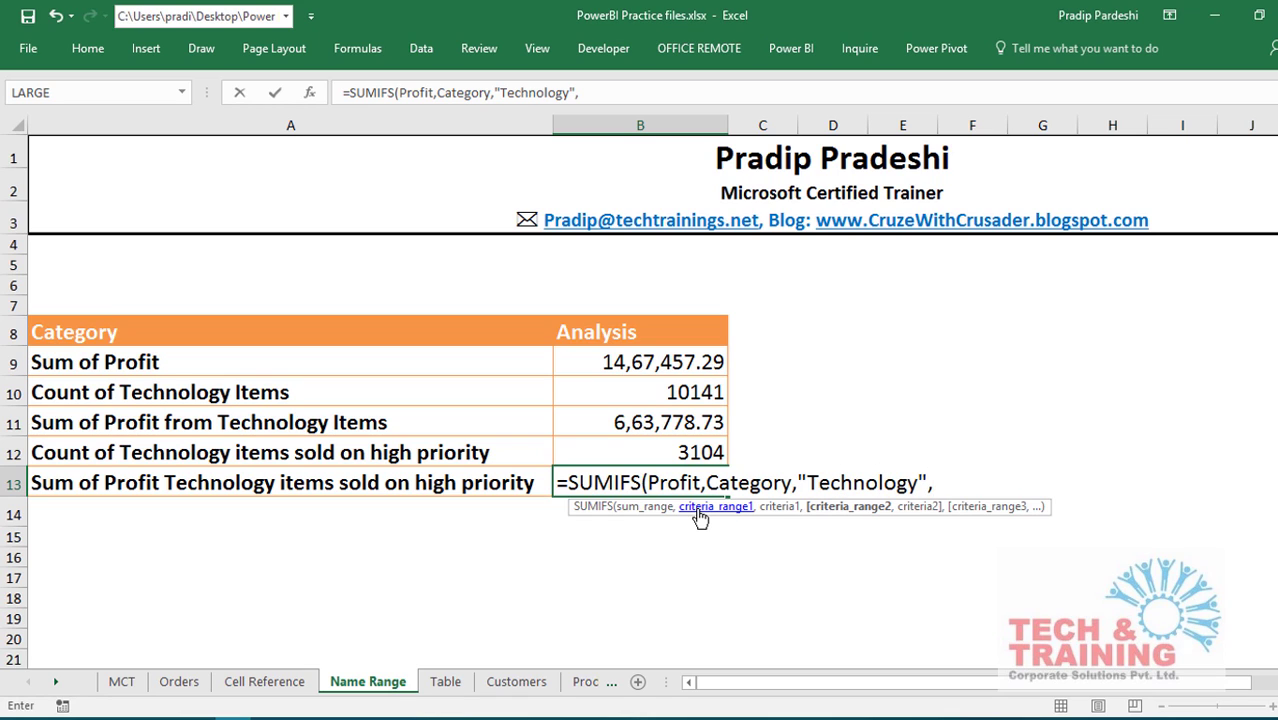
{"action": "type", "text": "prio"}
{"action": "key", "text": "Tab"}
{"action": "type", "text": ","}
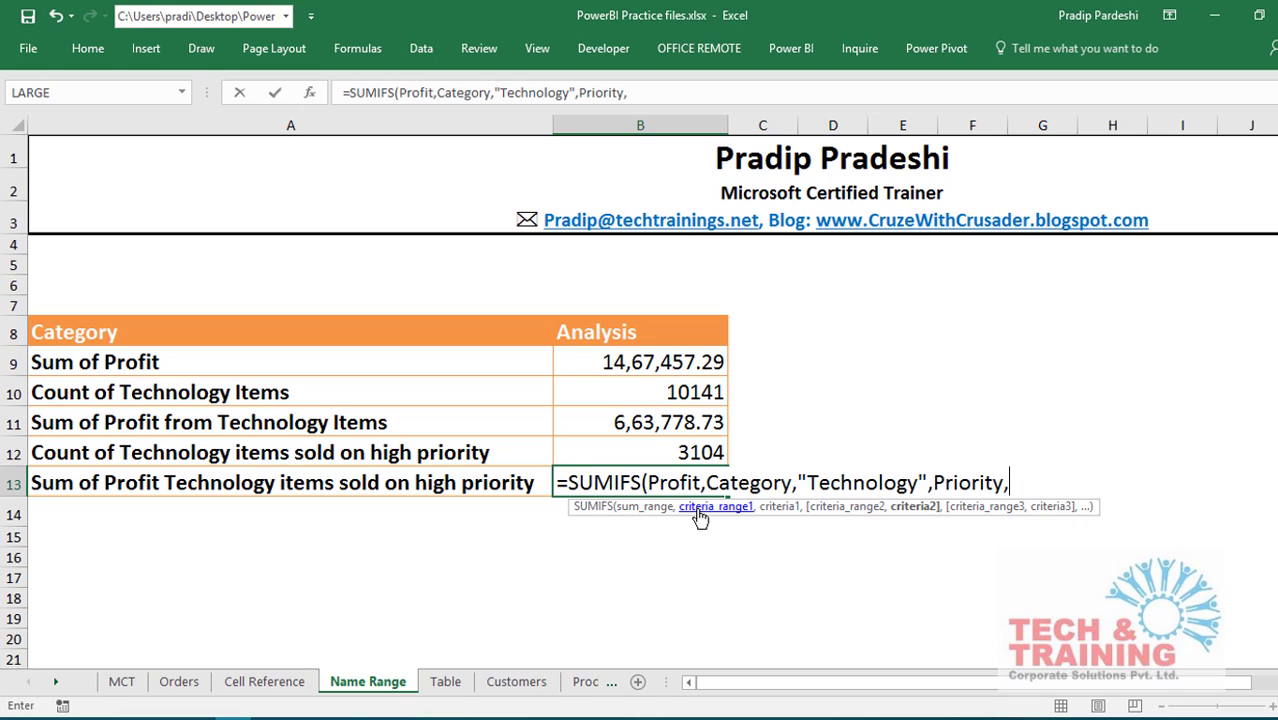
{"action": "type", "text": "\"High\")"}
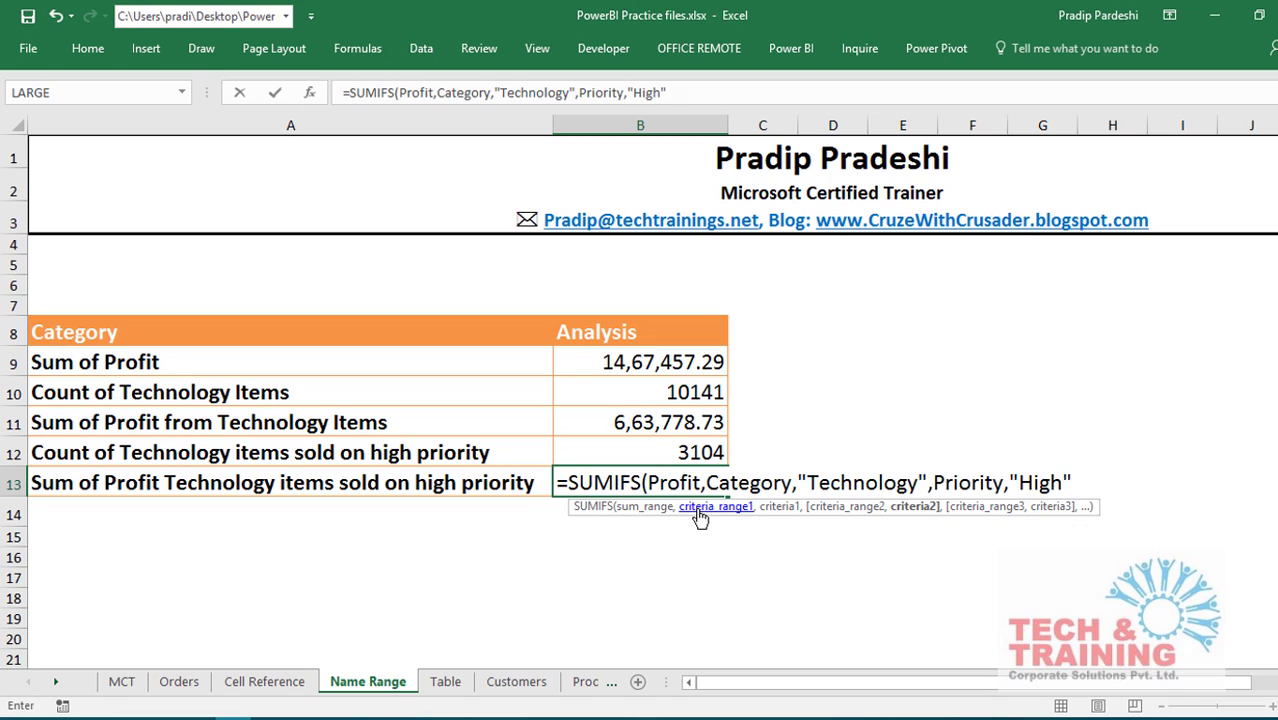
{"action": "key", "text": "Return"}
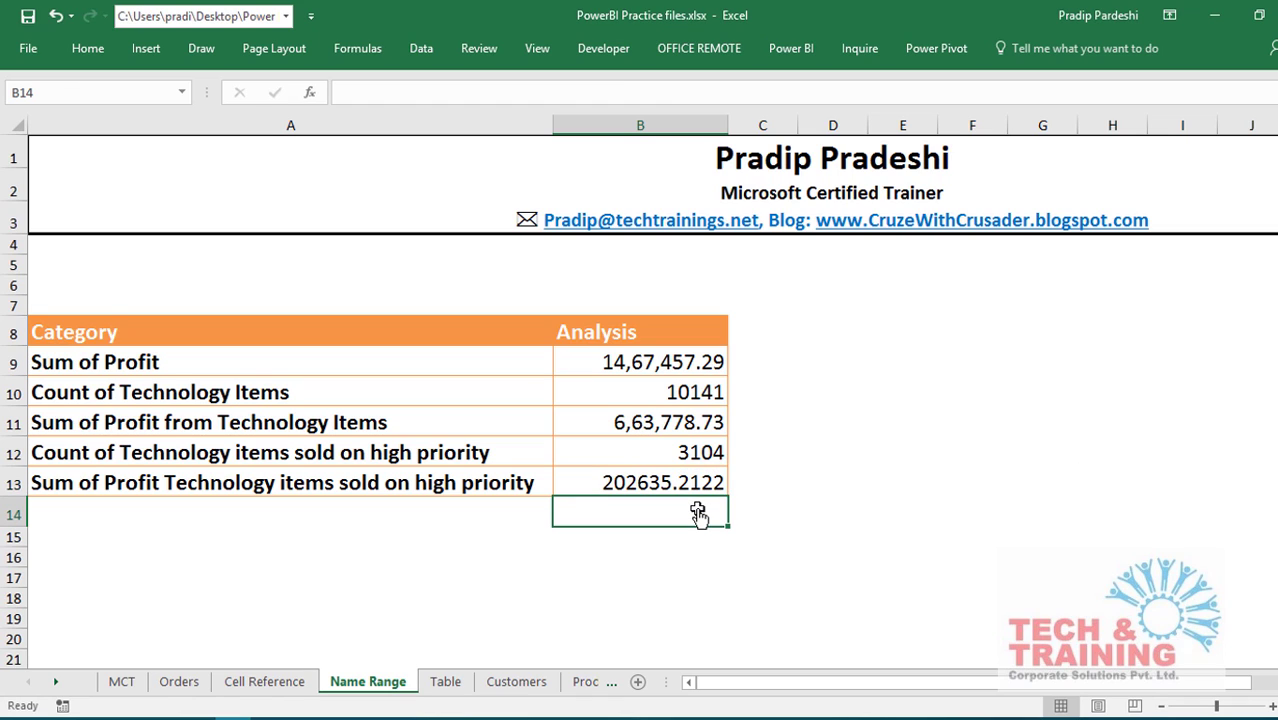
Format B13 with thousands separators and two decimals, and compare the table with the one on the Cell Reference sheet.
{"action": "left_click", "coordinate": [670, 482]}
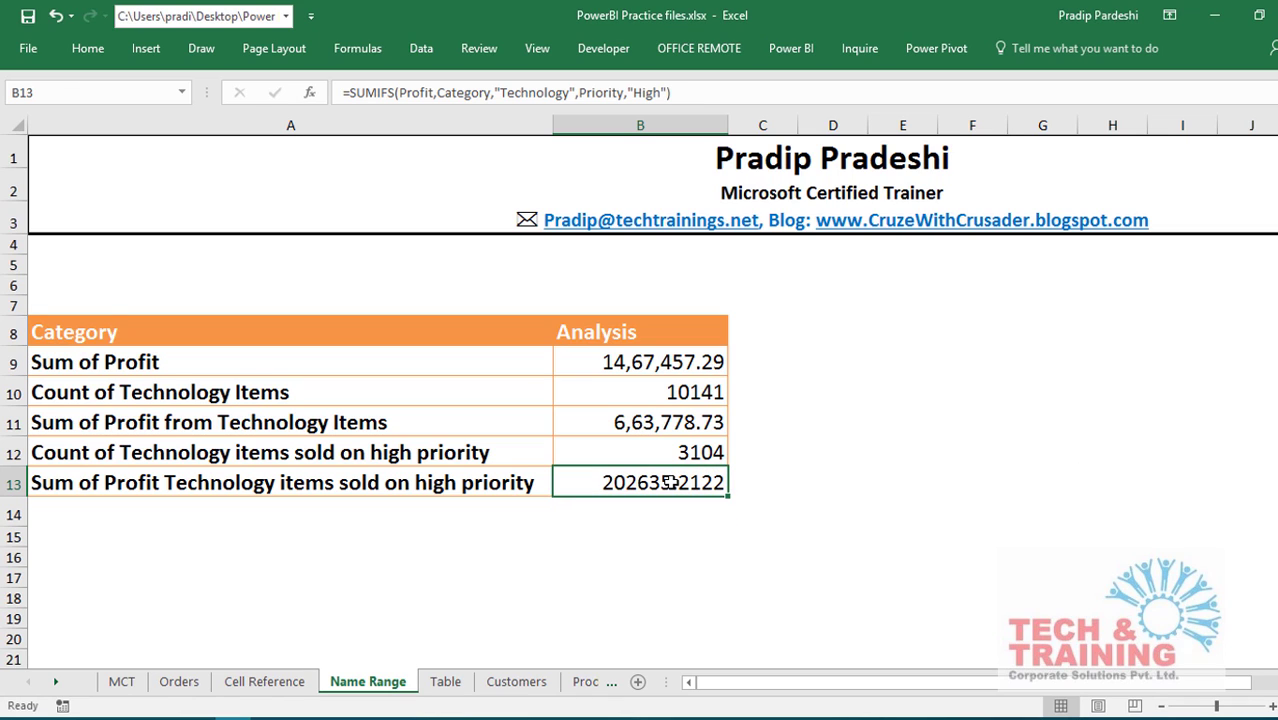
{"action": "key", "text": "ctrl+shift+1"}
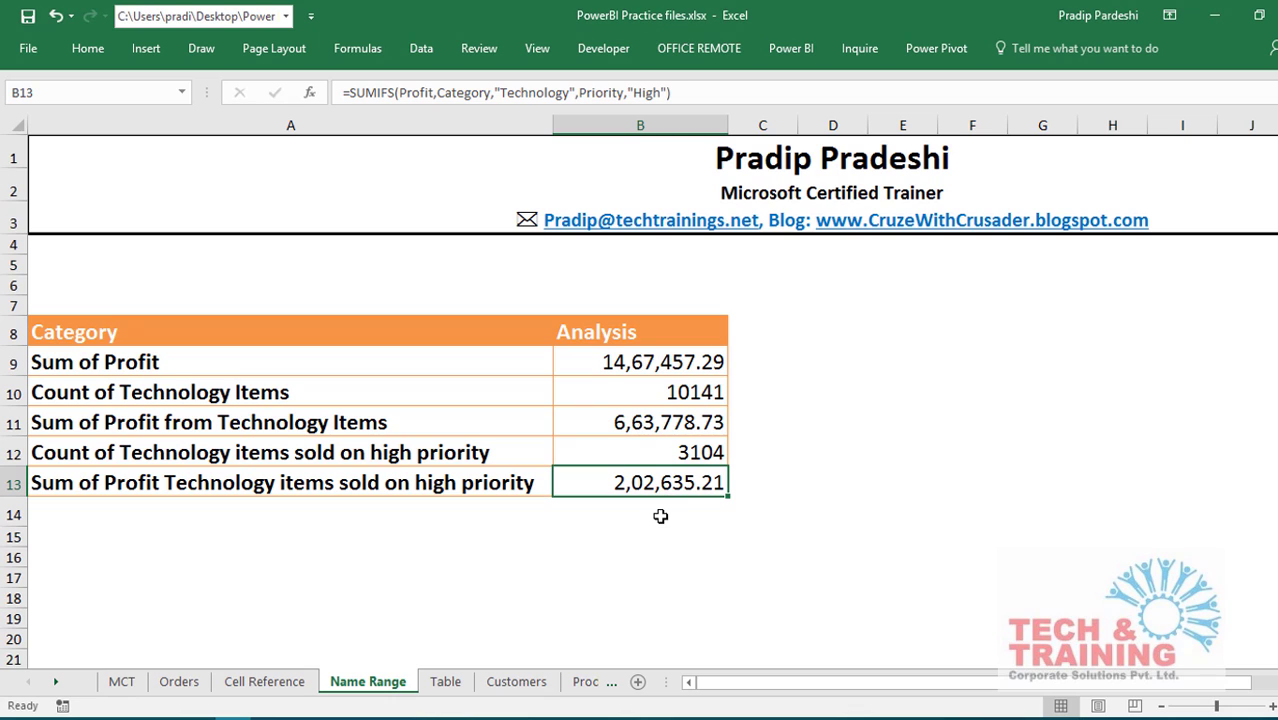
{"action": "left_click", "coordinate": [298, 688]}
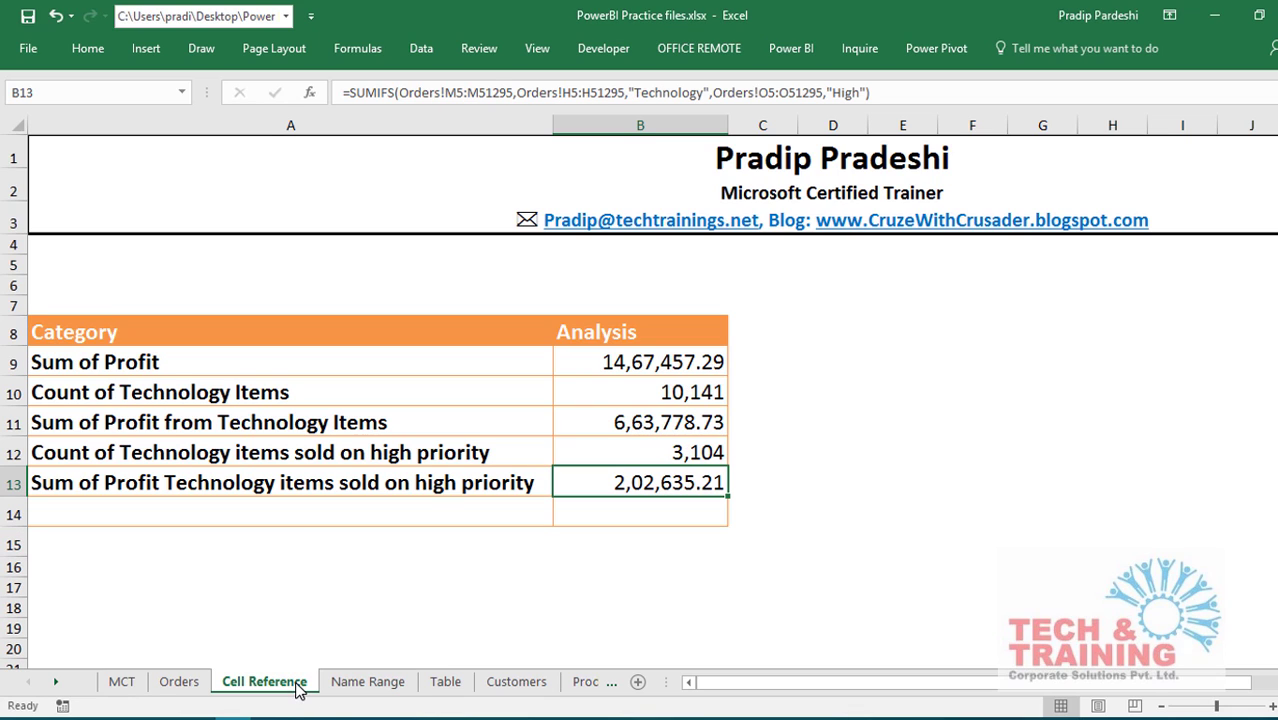
{"action": "left_click", "coordinate": [355, 688]}
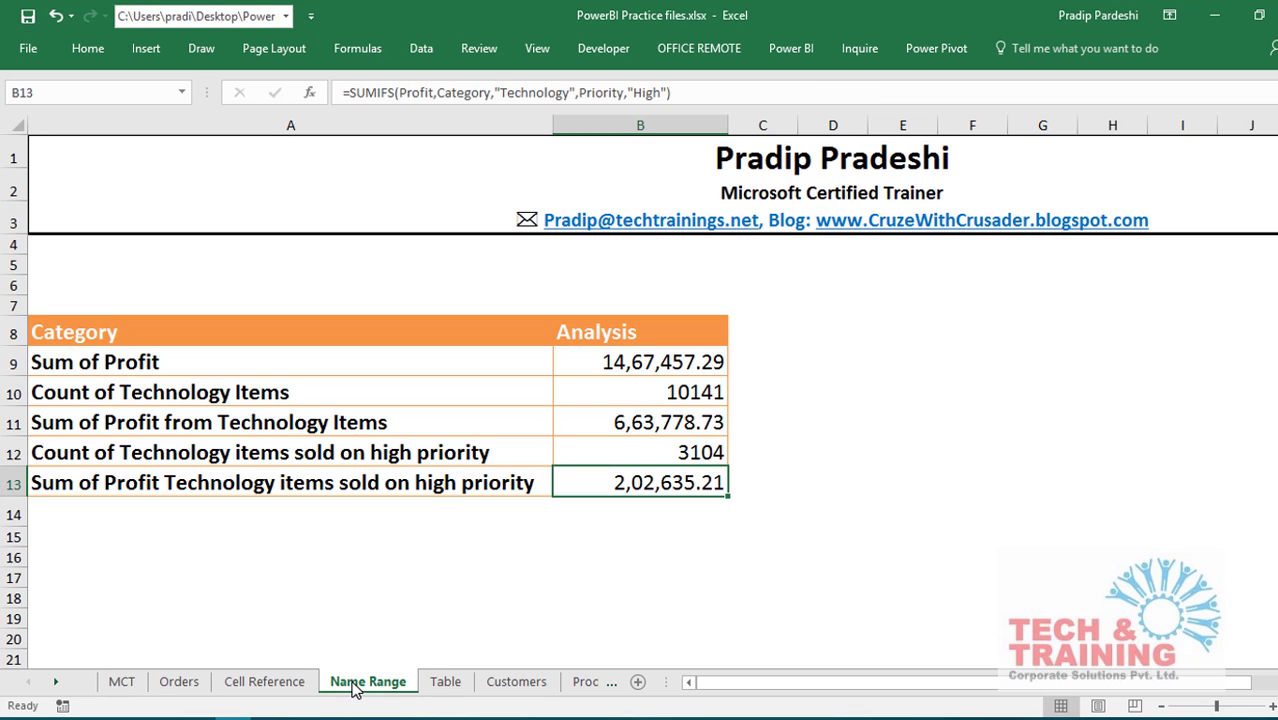
Format the two count cells B10 and B12 as numbers with thousands separators and no decimal places.
{"action": "left_click", "coordinate": [671, 392]}
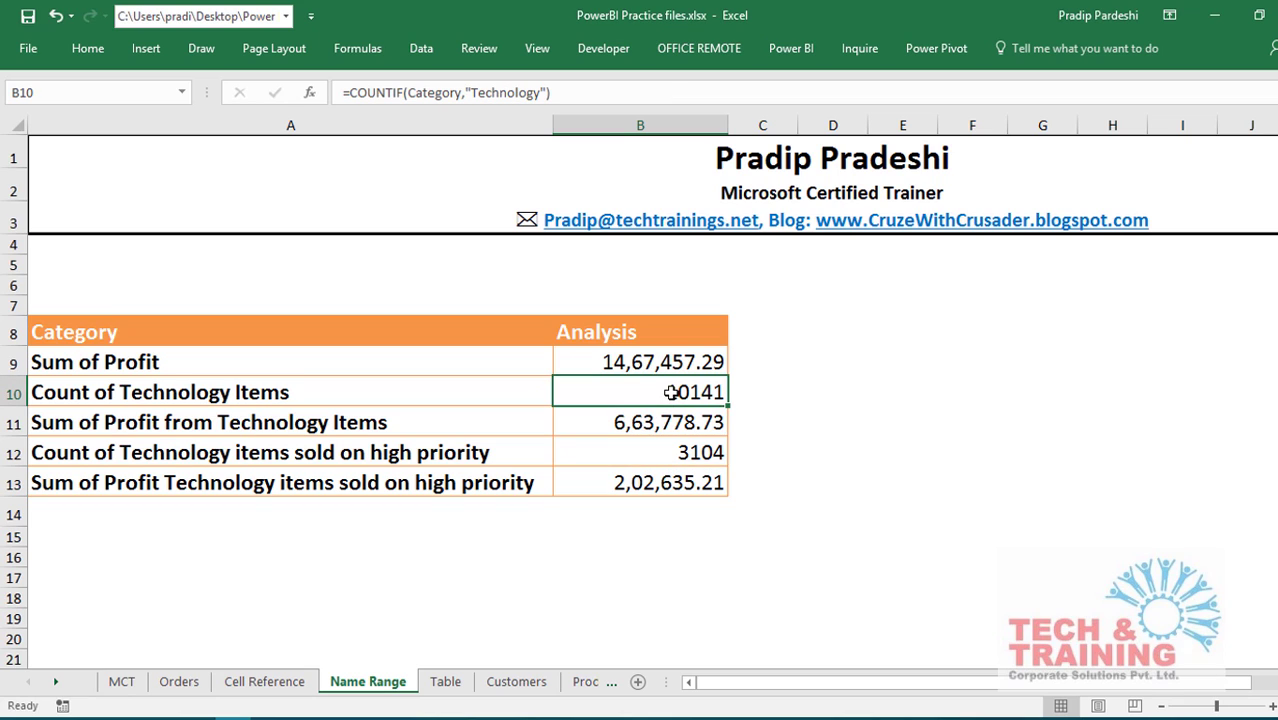
{"action": "left_click", "coordinate": [675, 452]}
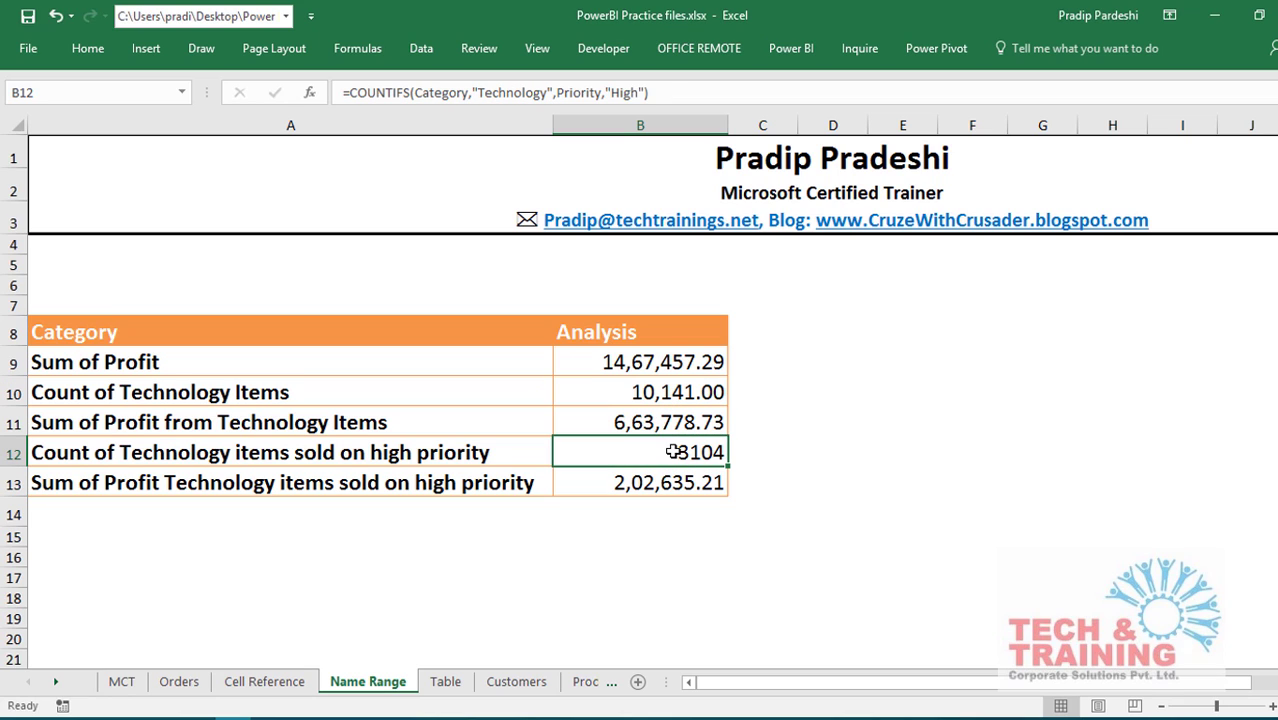
{"action": "key", "text": "ctrl+shift+1"}
{"action": "left_click", "coordinate": [672, 392], "text": "ctrl"}
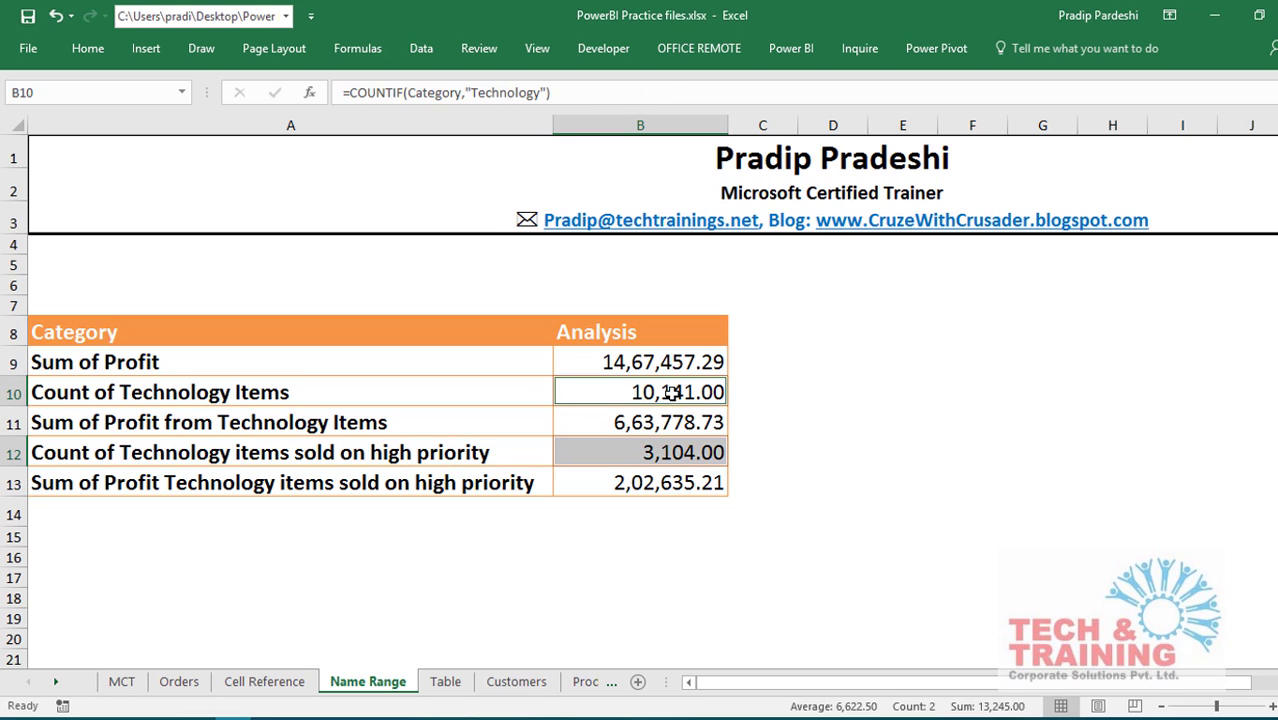
{"action": "left_click", "coordinate": [99, 49]}
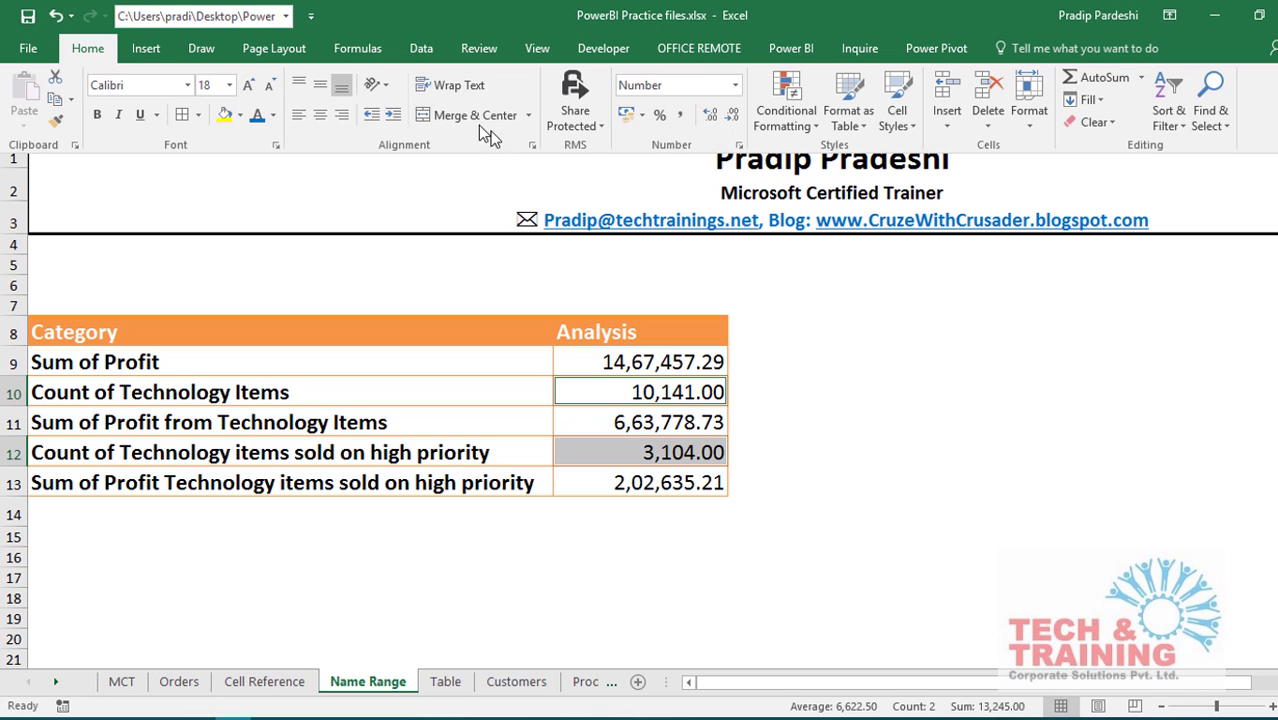
{"action": "left_click", "coordinate": [733, 115]}
{"action": "left_click", "coordinate": [733, 115]}
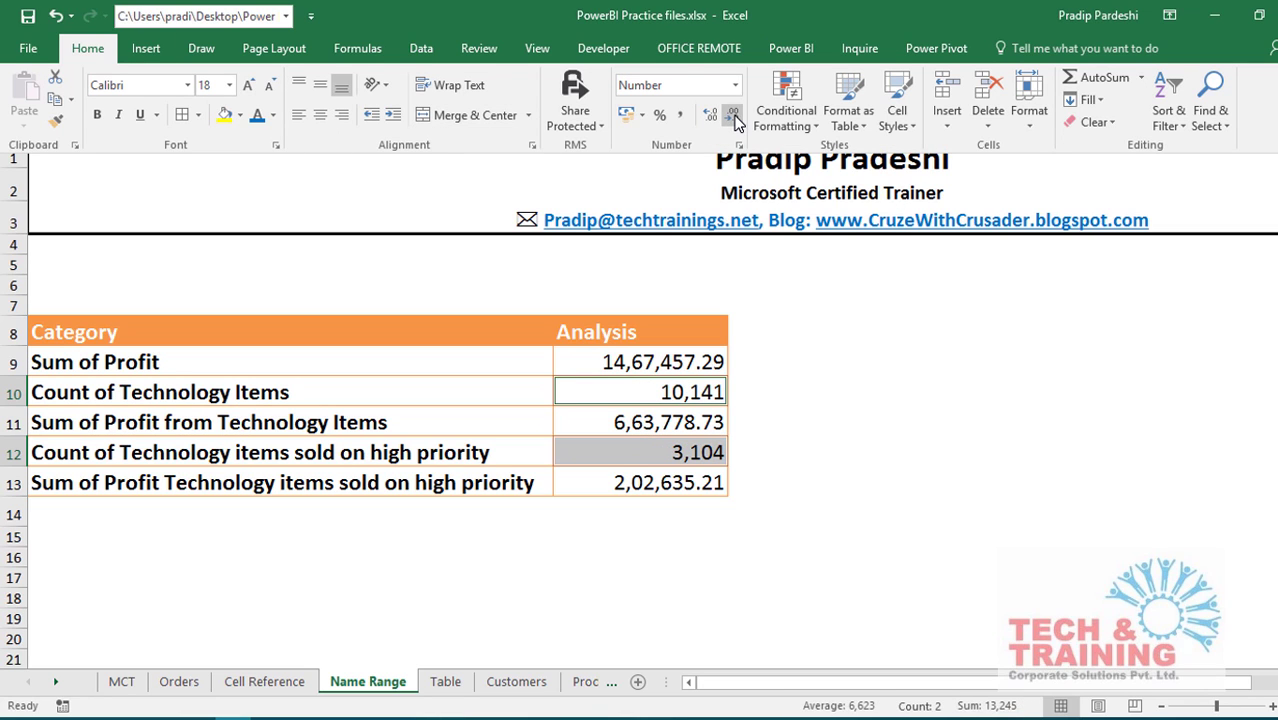
{"action": "left_click", "coordinate": [667, 394]}
{"action": "left_click", "coordinate": [667, 394]}
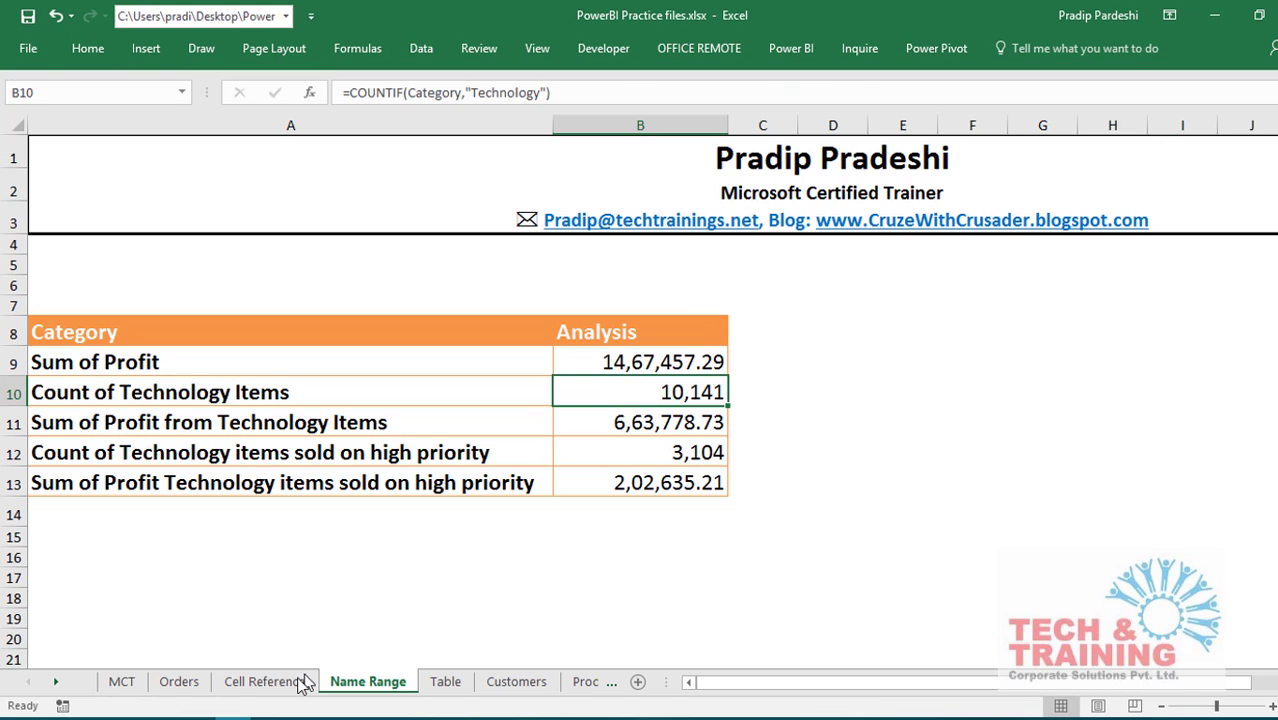
Compare the analysis results on the Cell Reference sheet with those on the Name Range sheet.
{"action": "left_click", "coordinate": [265, 682]}
{"action": "left_click", "coordinate": [372, 686]}
{"action": "left_click", "coordinate": [281, 686]}
{"action": "left_click", "coordinate": [358, 686]}
{"action": "left_click", "coordinate": [296, 688]}
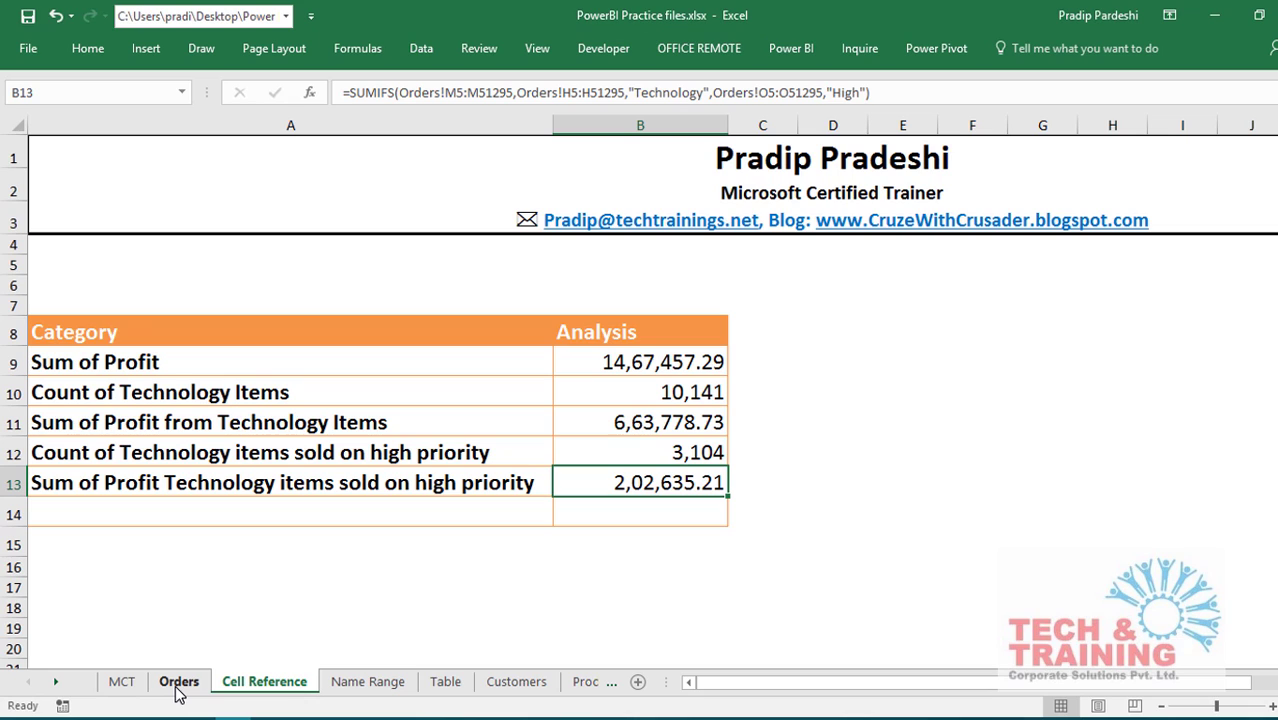
{"action": "left_click", "coordinate": [343, 688]}
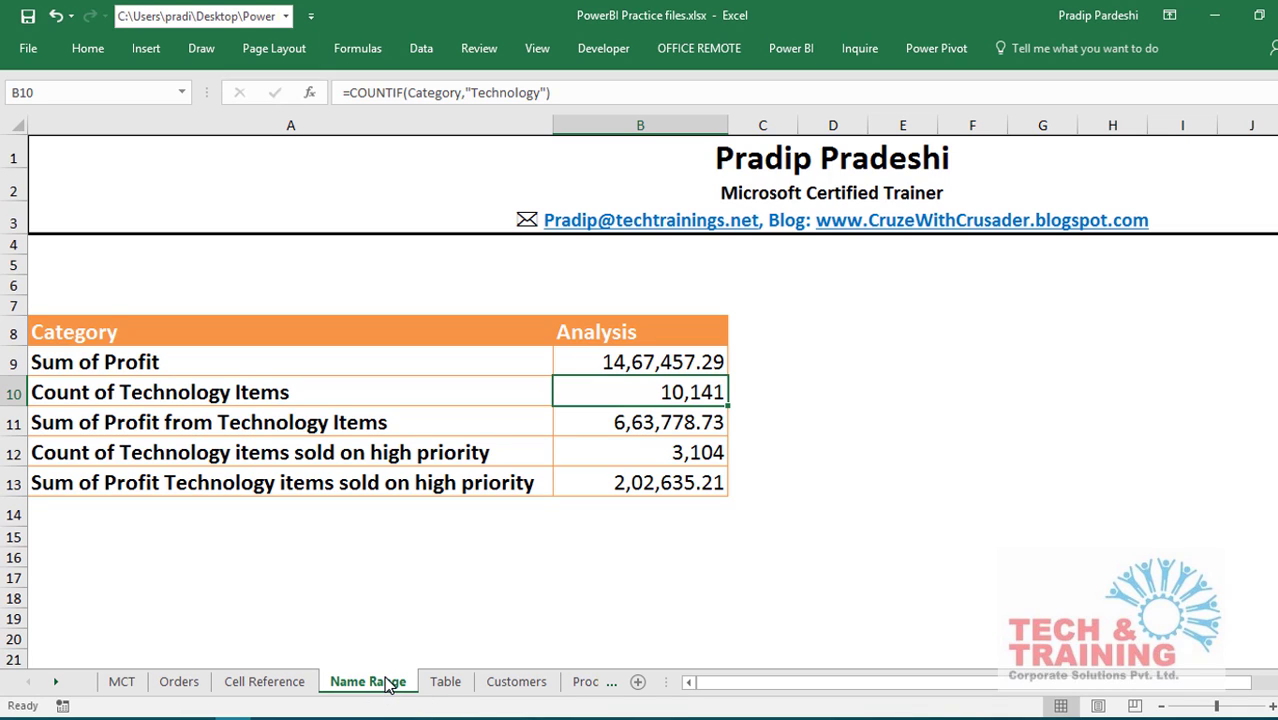
Check the Sum of Profit formula in B9 and look over the Orders source data behind the analysis sheets.
{"action": "left_click", "coordinate": [620, 361]}
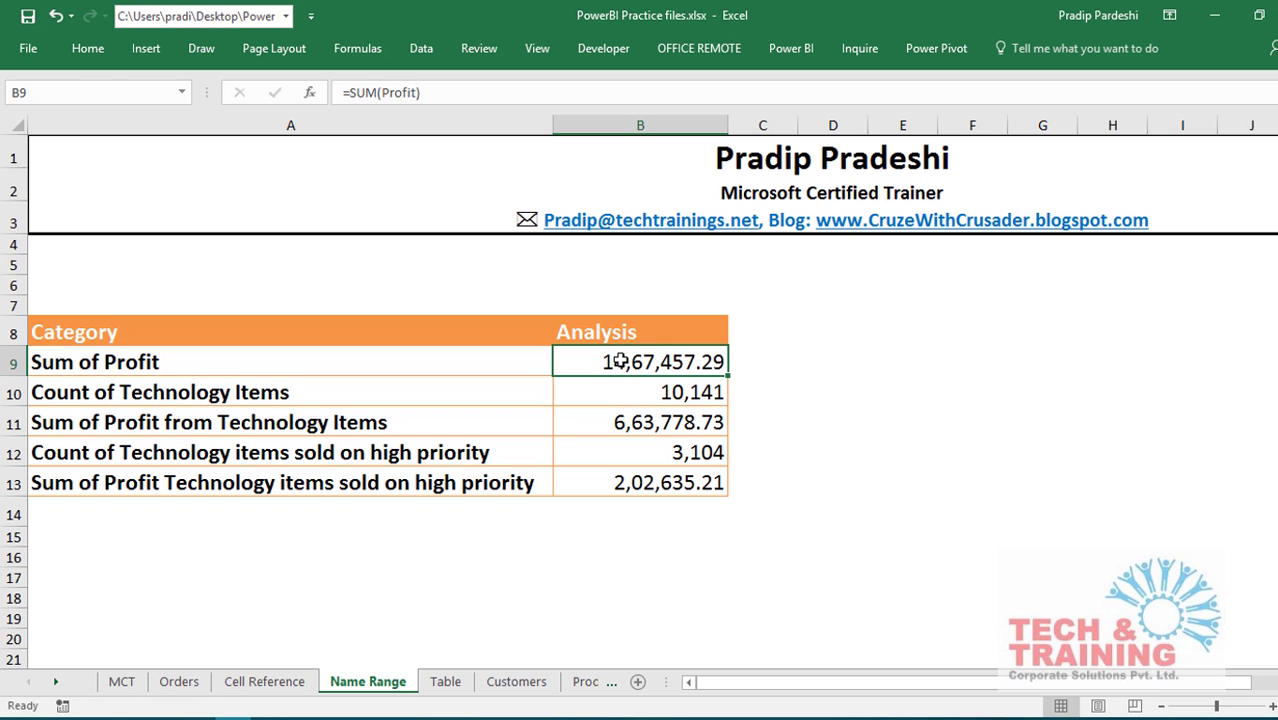
{"action": "left_click", "coordinate": [180, 681]}
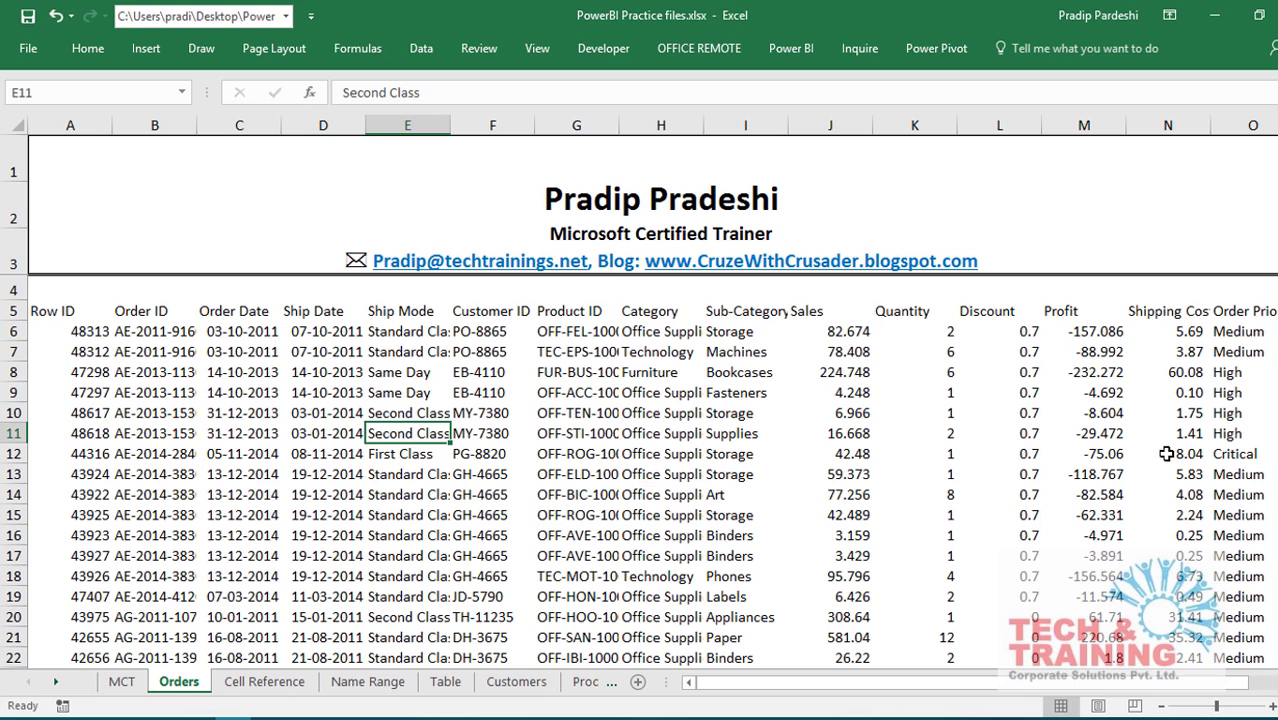
{"action": "left_click", "coordinate": [368, 681]}
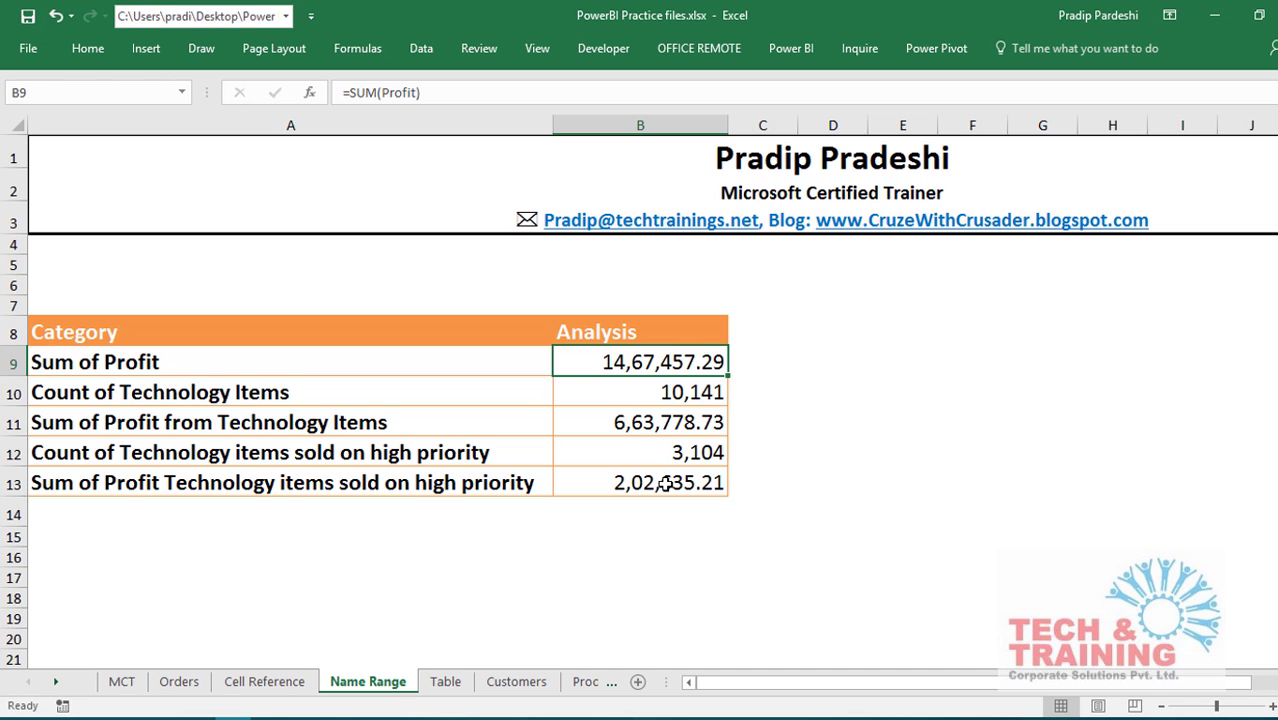
{"action": "left_click", "coordinate": [180, 682]}
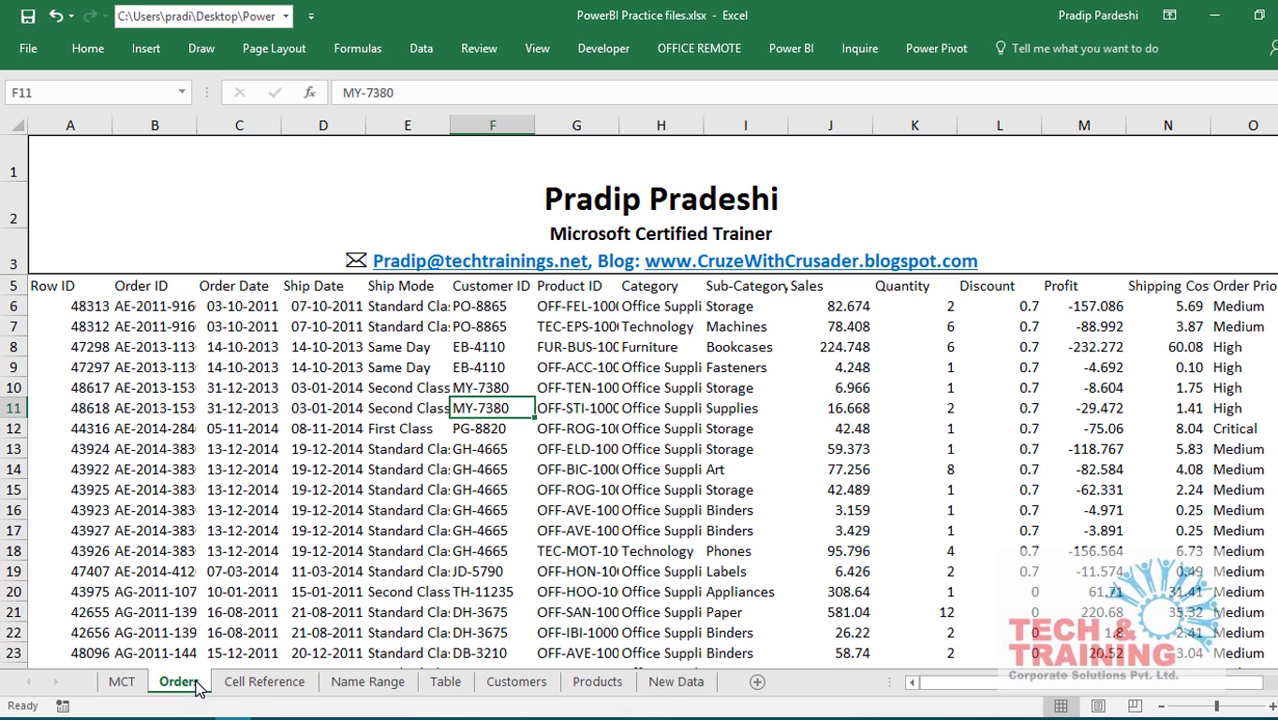
{"action": "left_click", "coordinate": [201, 409]}
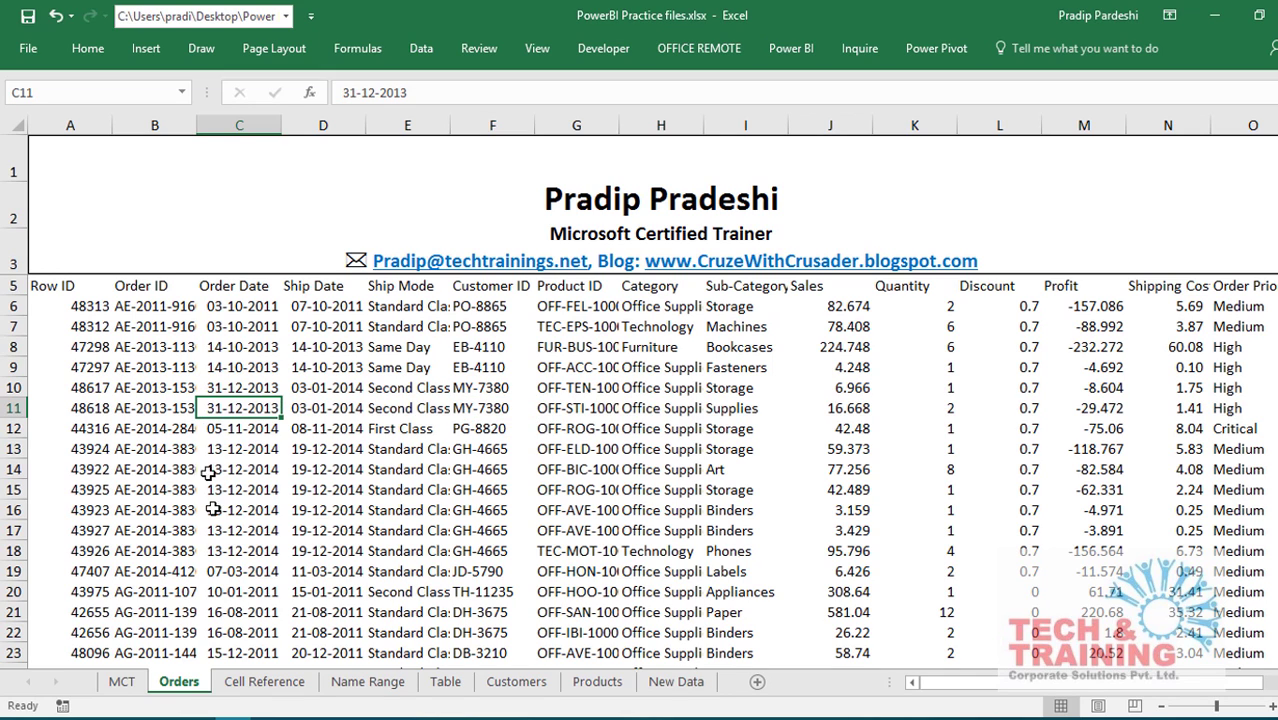
{"action": "left_click", "coordinate": [266, 684]}
{"action": "left_click", "coordinate": [355, 684]}
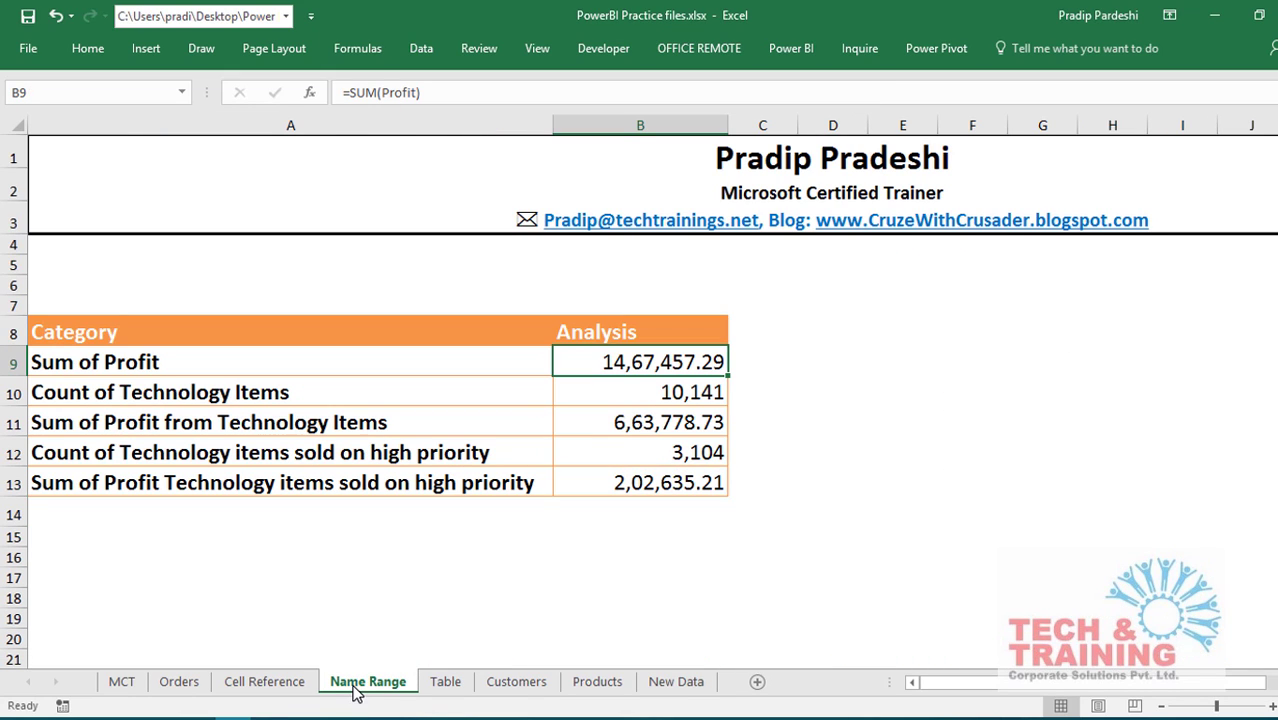
Copy all the records on the New Data sheet from row 2 to the end, without the header row.
{"action": "left_click", "coordinate": [667, 686]}
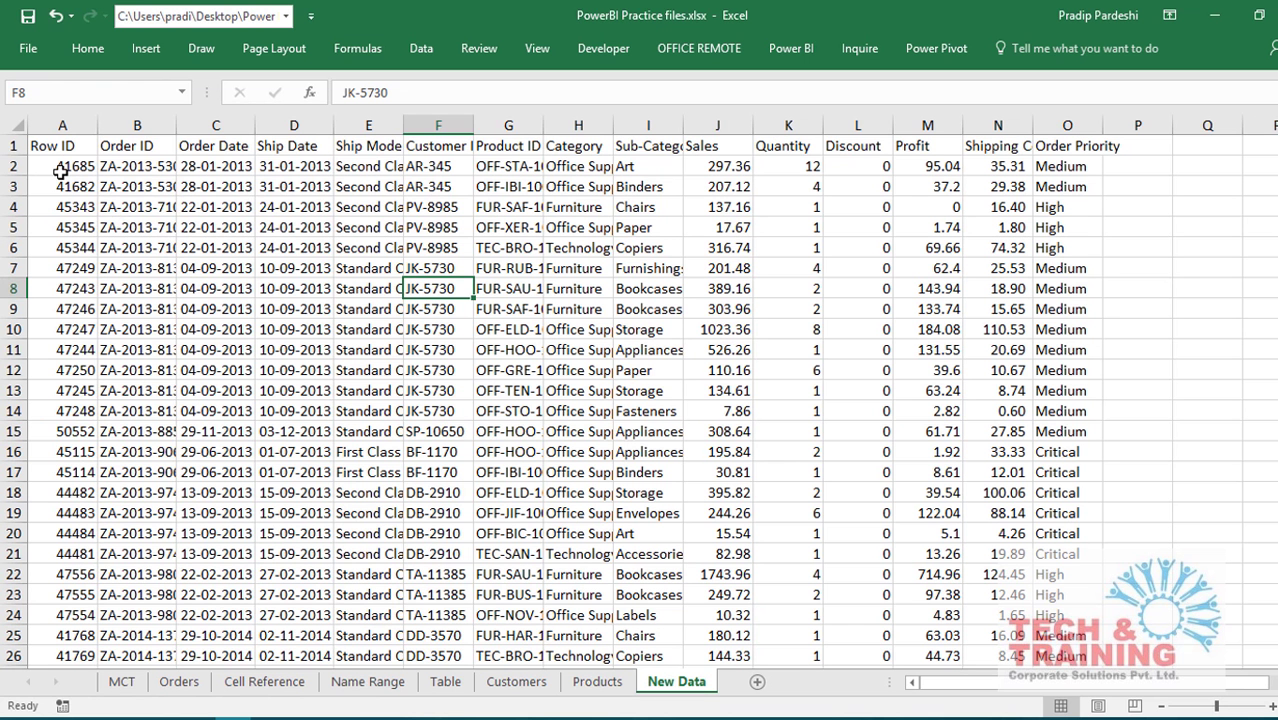
{"action": "left_click", "coordinate": [62, 172]}
{"action": "key", "text": "ctrl+shift+Right"}
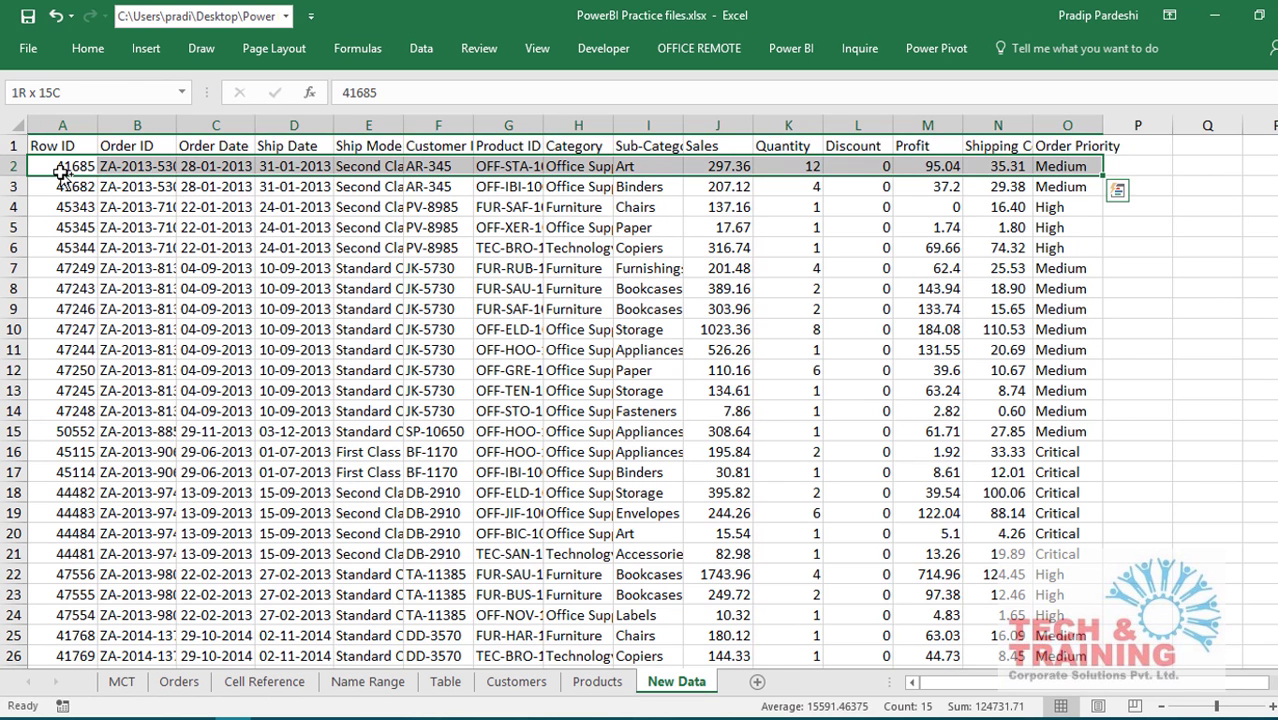
{"action": "key", "text": "ctrl+shift+Down"}
{"action": "key", "text": "ctrl+c"}
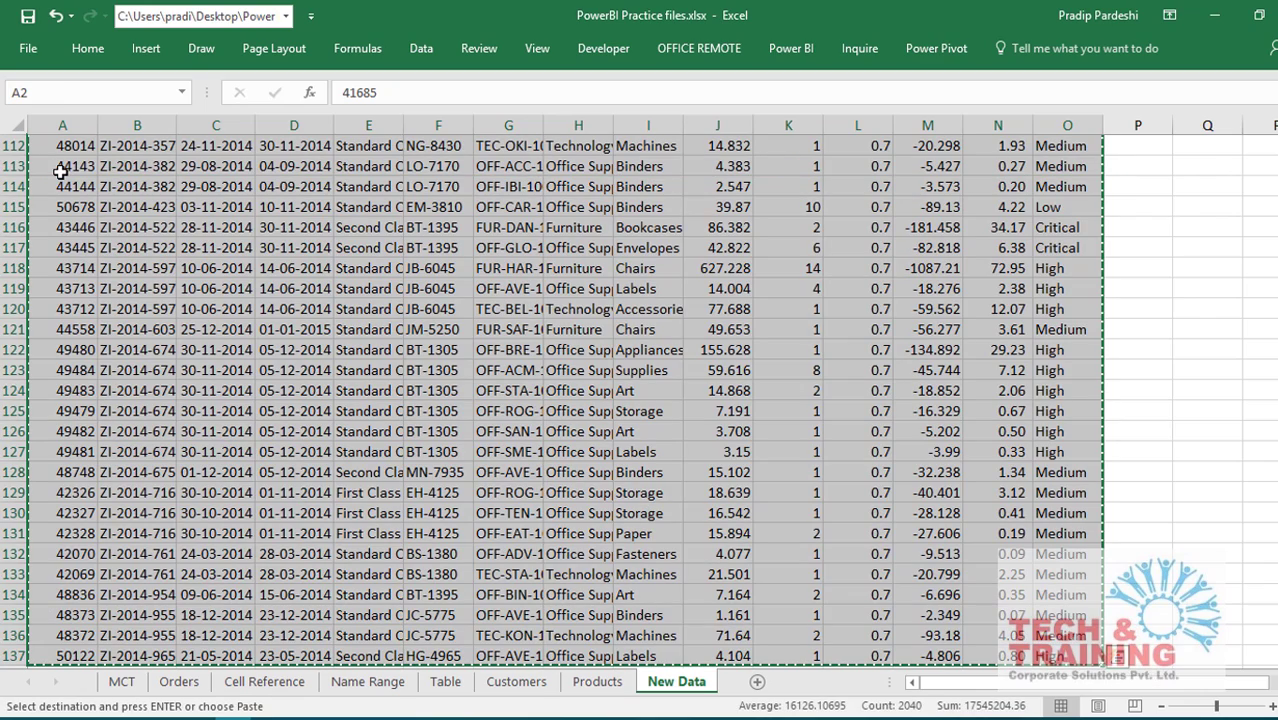
Paste the copied records below the last row of the Orders data, starting in A51296.
{"action": "left_click", "coordinate": [176, 682]}
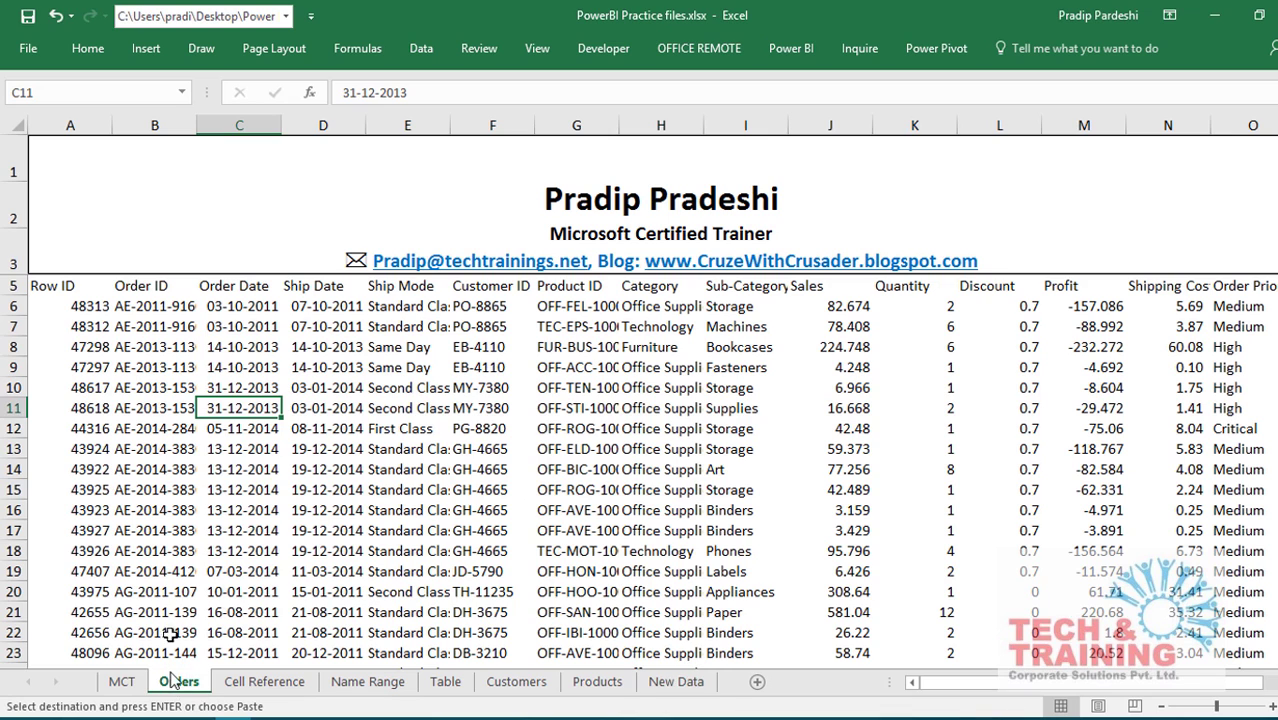
{"action": "left_click", "coordinate": [68, 467]}
{"action": "key", "text": "ctrl+Down"}
{"action": "key", "text": "Down"}
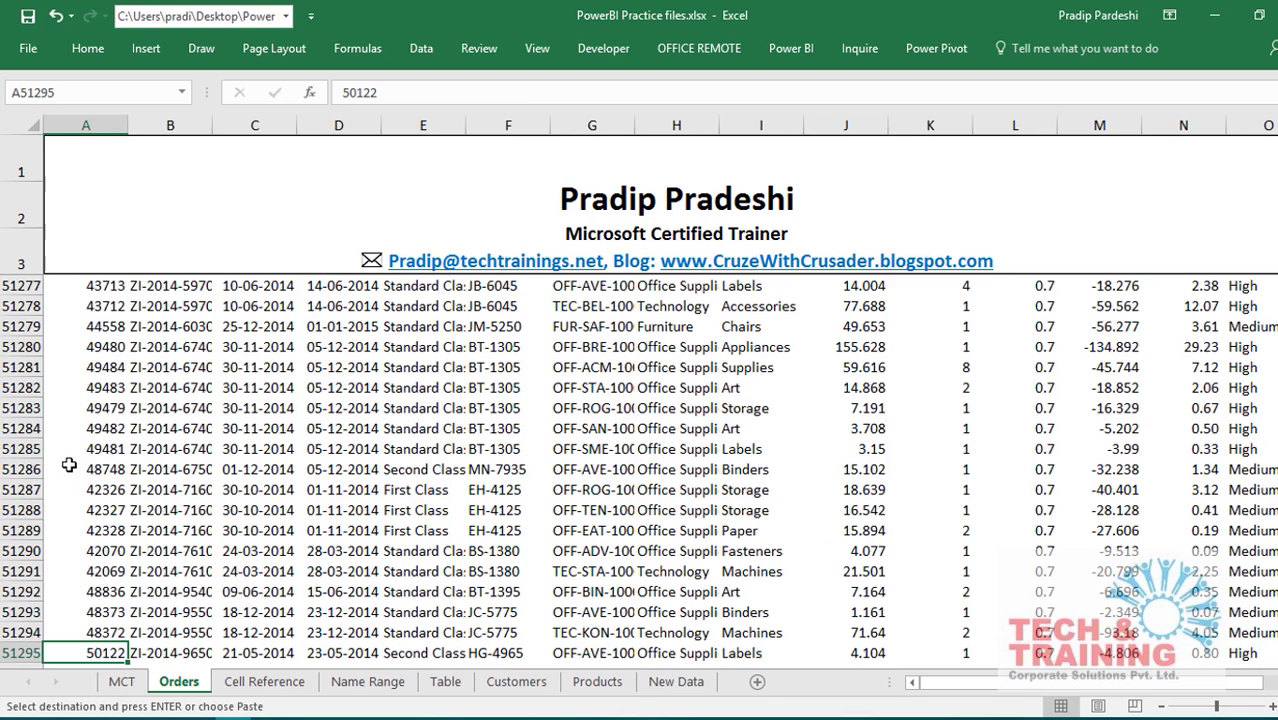
{"action": "key", "text": "Return"}
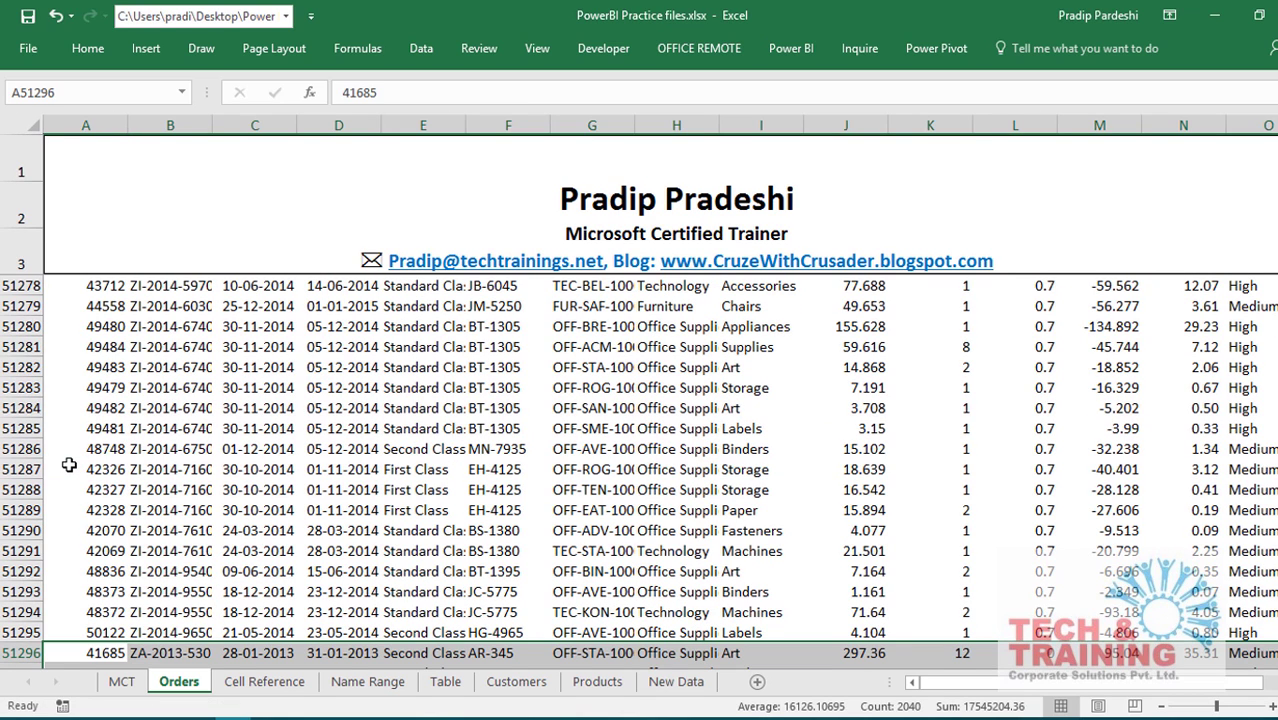
On the Cell Reference sheet, extend the Sum of Profit formula in B9 to sum Orders!M5:M51431.
{"action": "left_click", "coordinate": [250, 684]}
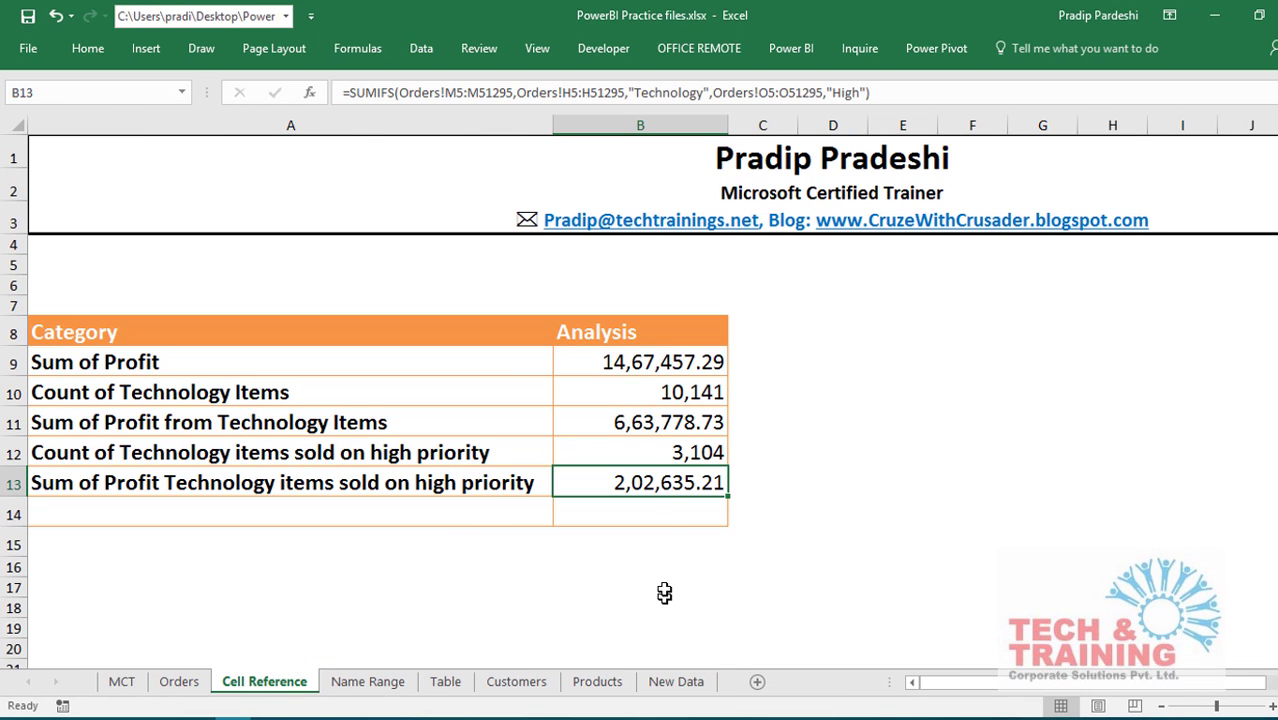
{"action": "left_click", "coordinate": [648, 362]}
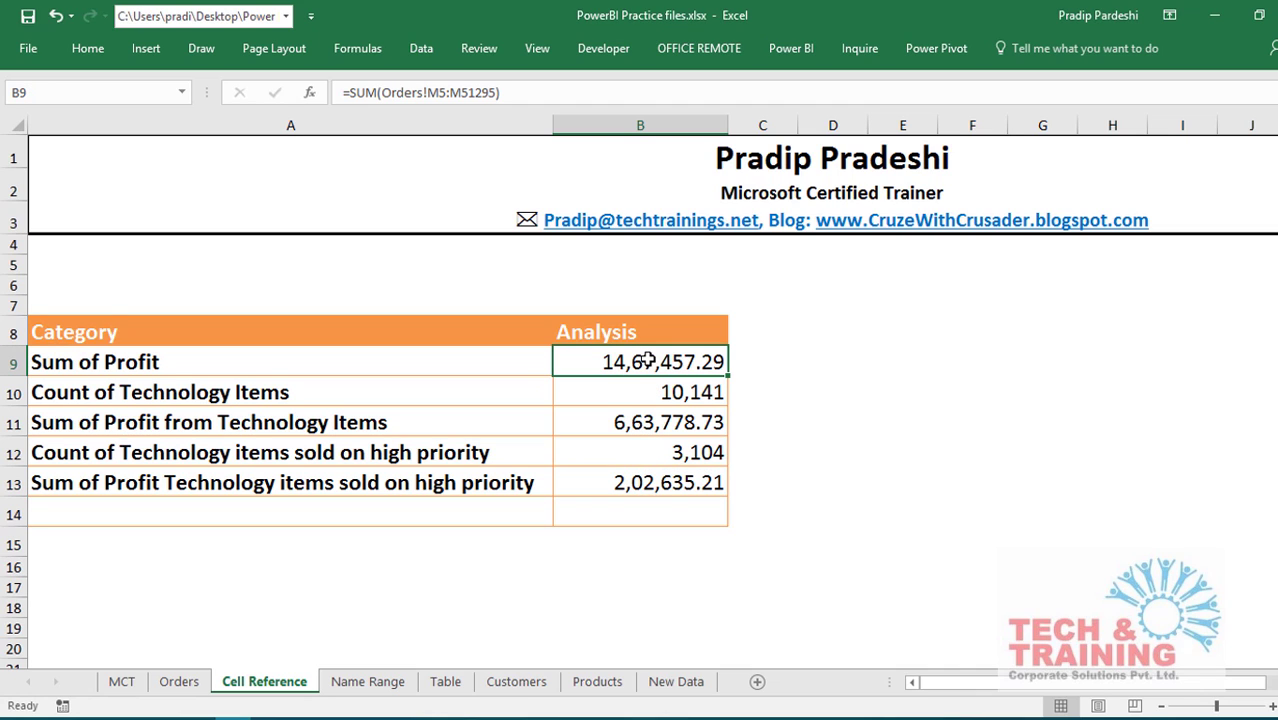
{"action": "double_click", "coordinate": [648, 362]}
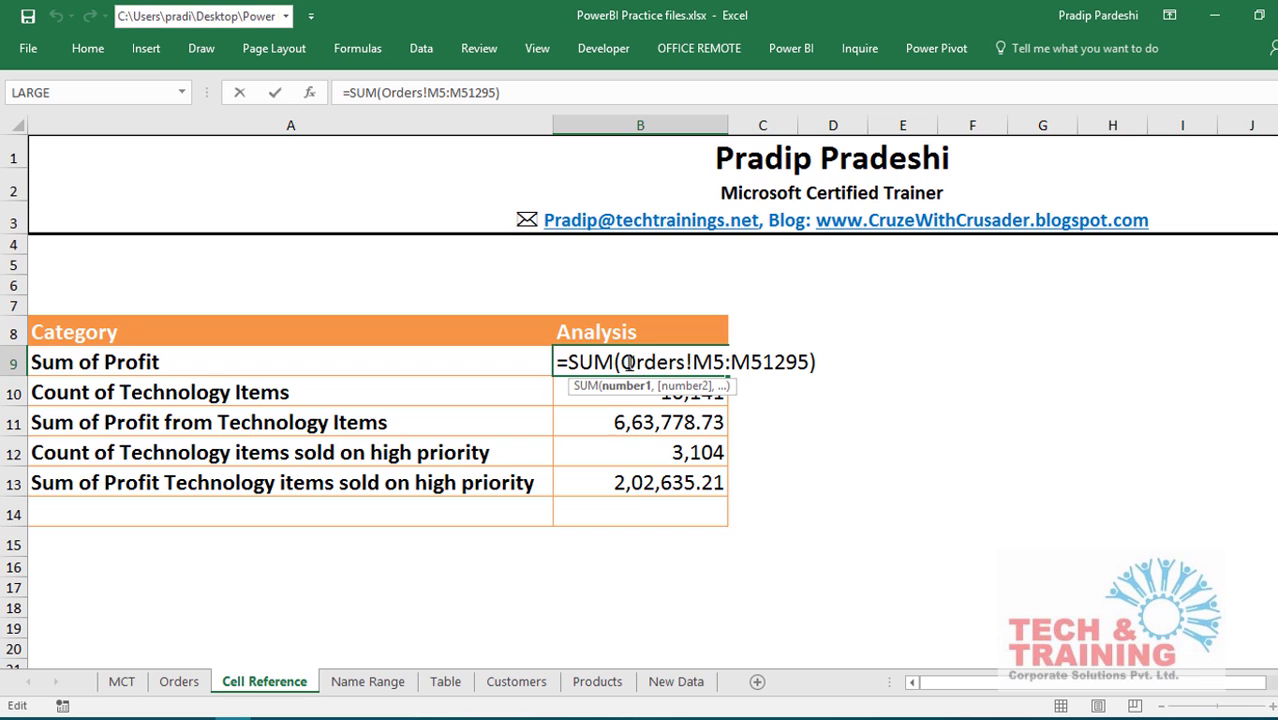
{"action": "left_click_drag", "start_coordinate": [620, 362], "coordinate": [810, 368]}
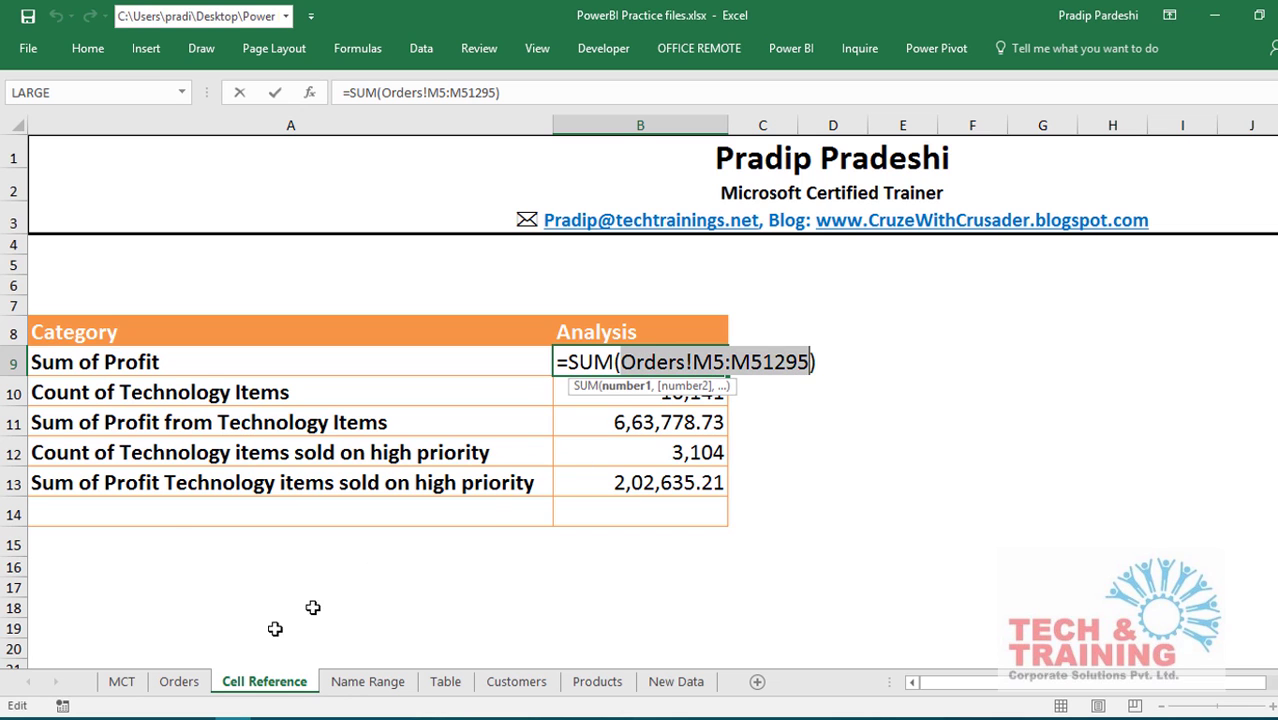
{"action": "left_click", "coordinate": [178, 681]}
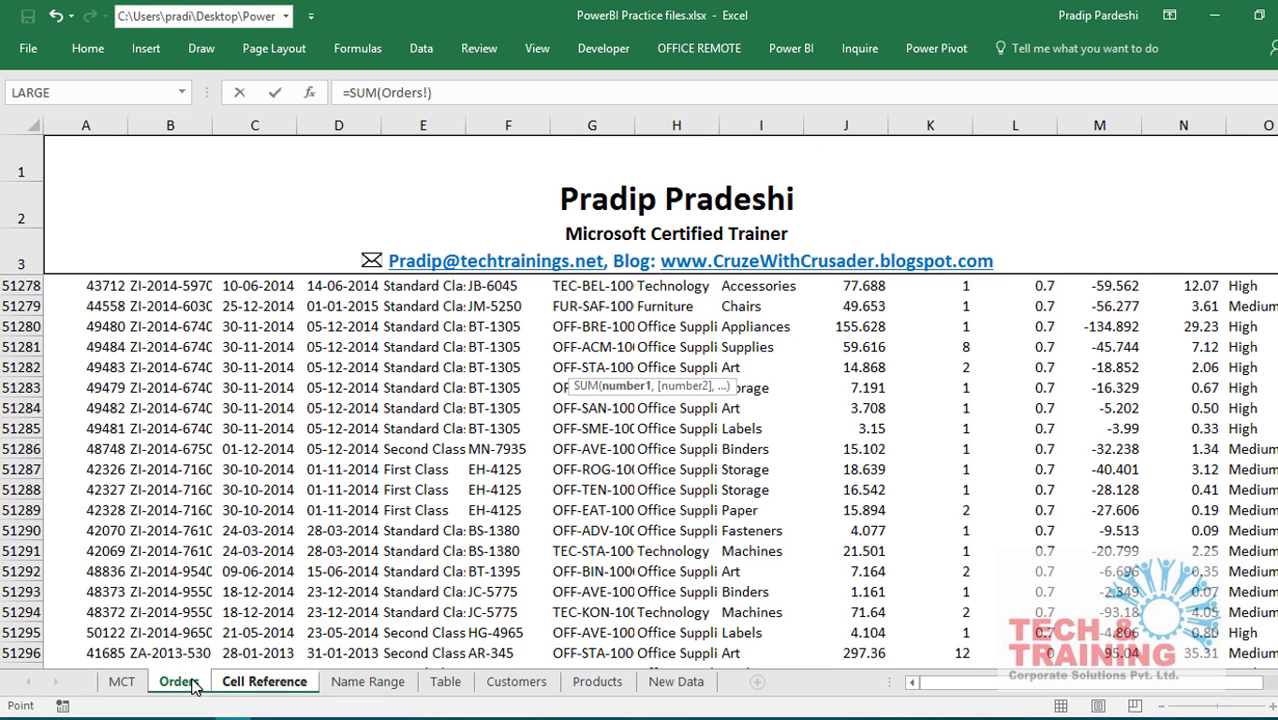
{"action": "left_click", "coordinate": [1097, 306]}
{"action": "key", "text": "ctrl+Up"}
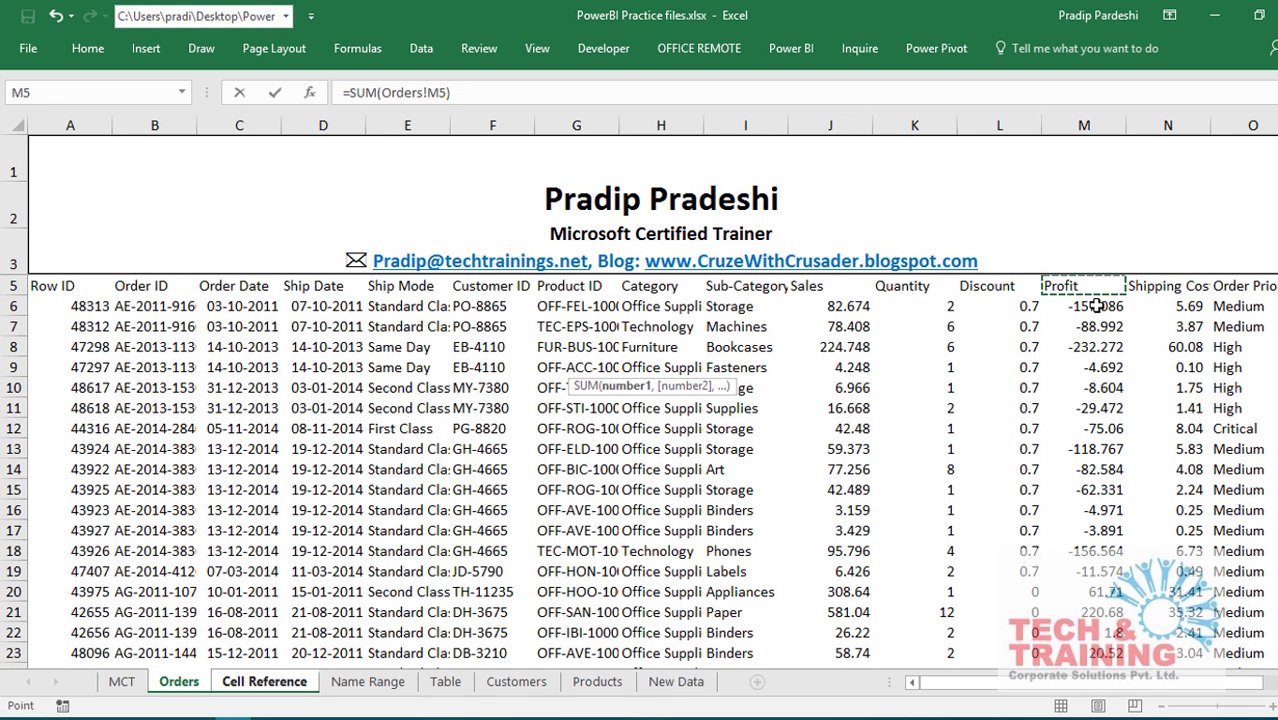
{"action": "key", "text": "ctrl+shift+Down"}
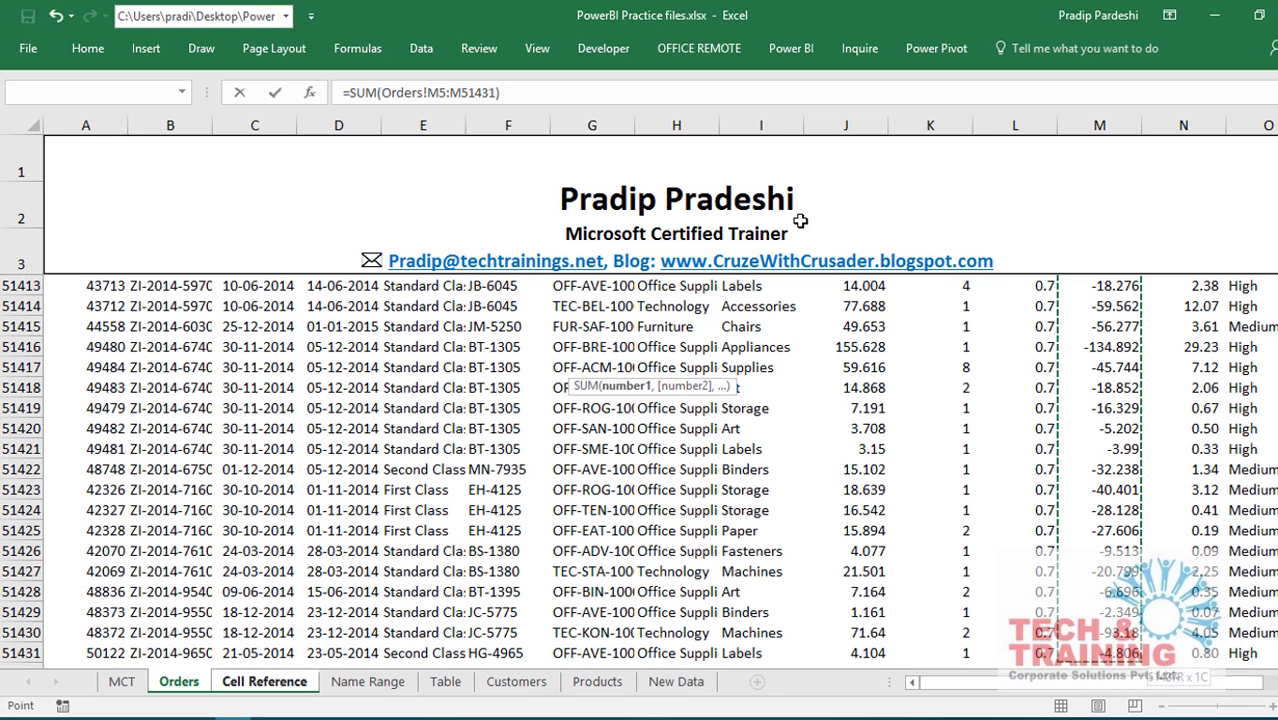
{"action": "key", "text": "Return"}
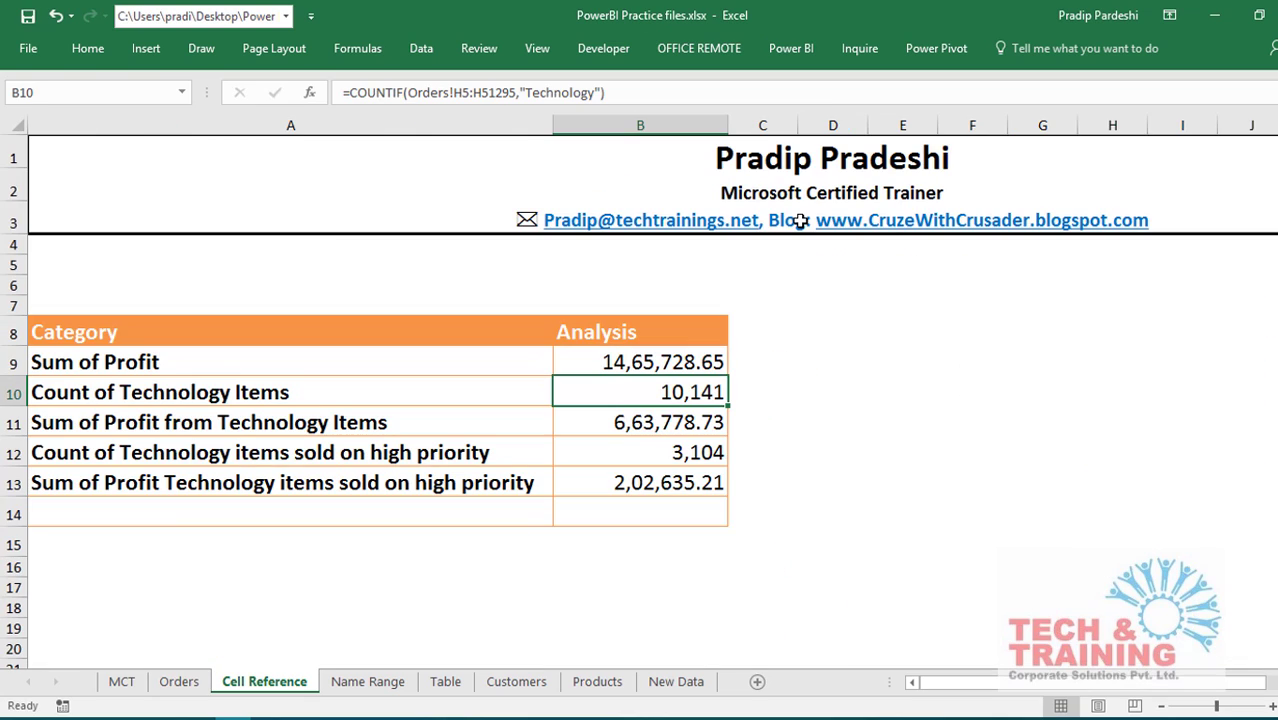
{"action": "left_click", "coordinate": [690, 364]}
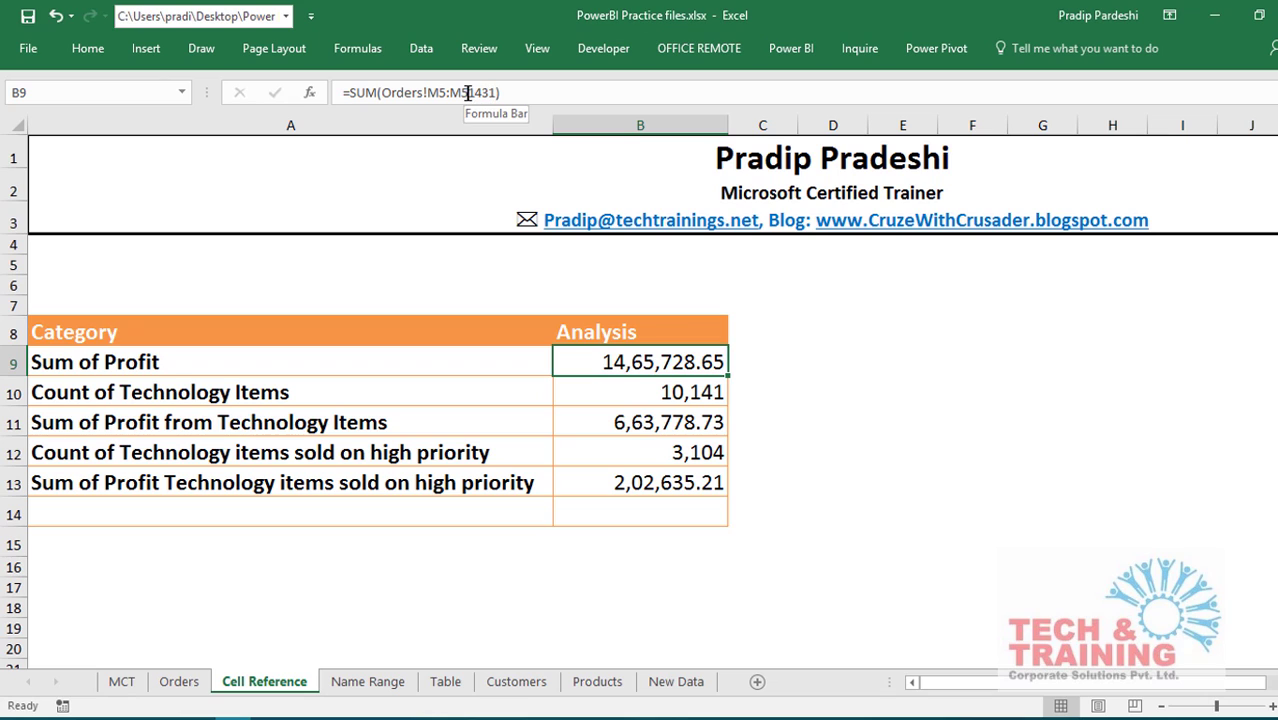
Extend the COUNTIF range in B10, the count of Technology items, to Orders!H5:H51431.
{"action": "left_click", "coordinate": [610, 390]}
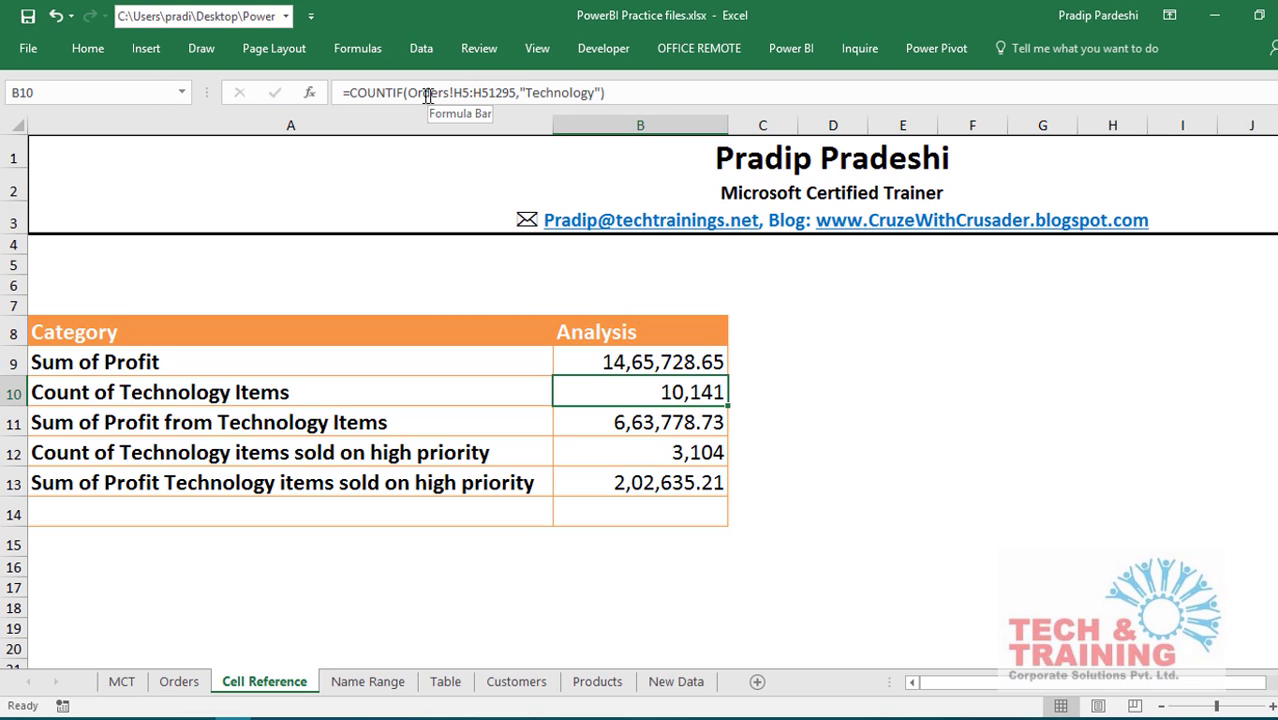
{"action": "left_click_drag", "start_coordinate": [409, 93], "coordinate": [518, 95]}
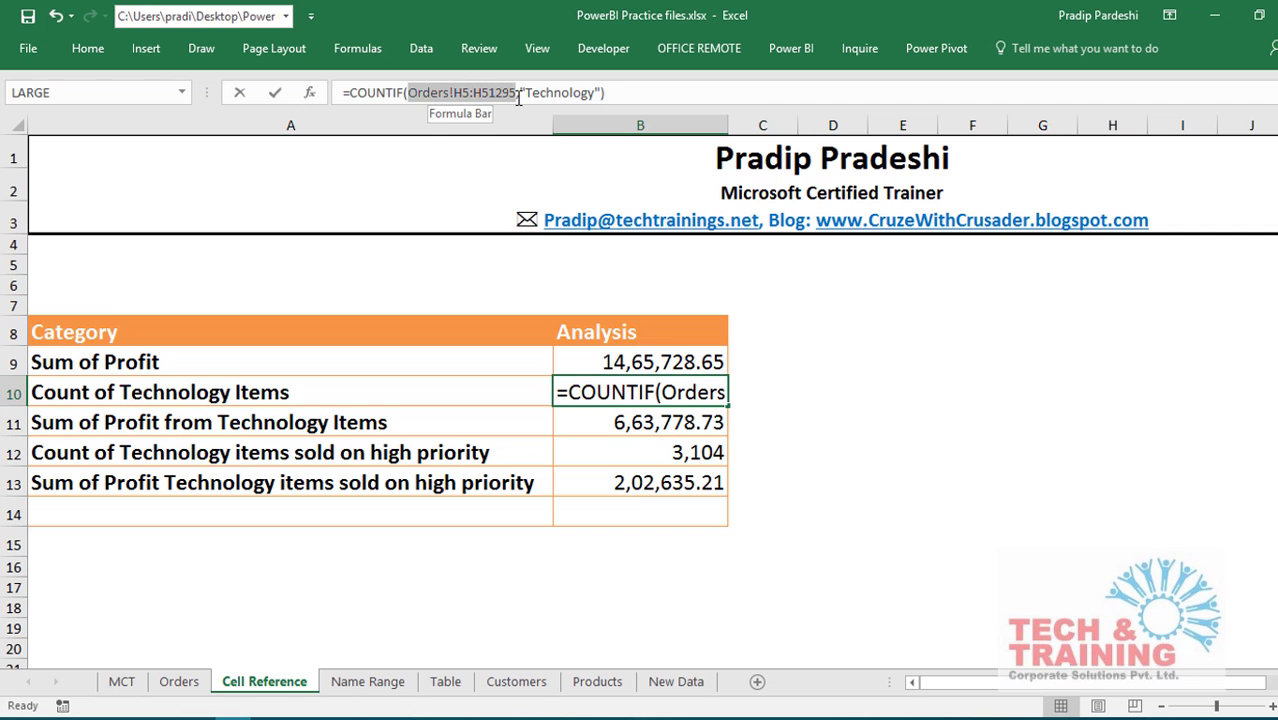
{"action": "left_click", "coordinate": [179, 681]}
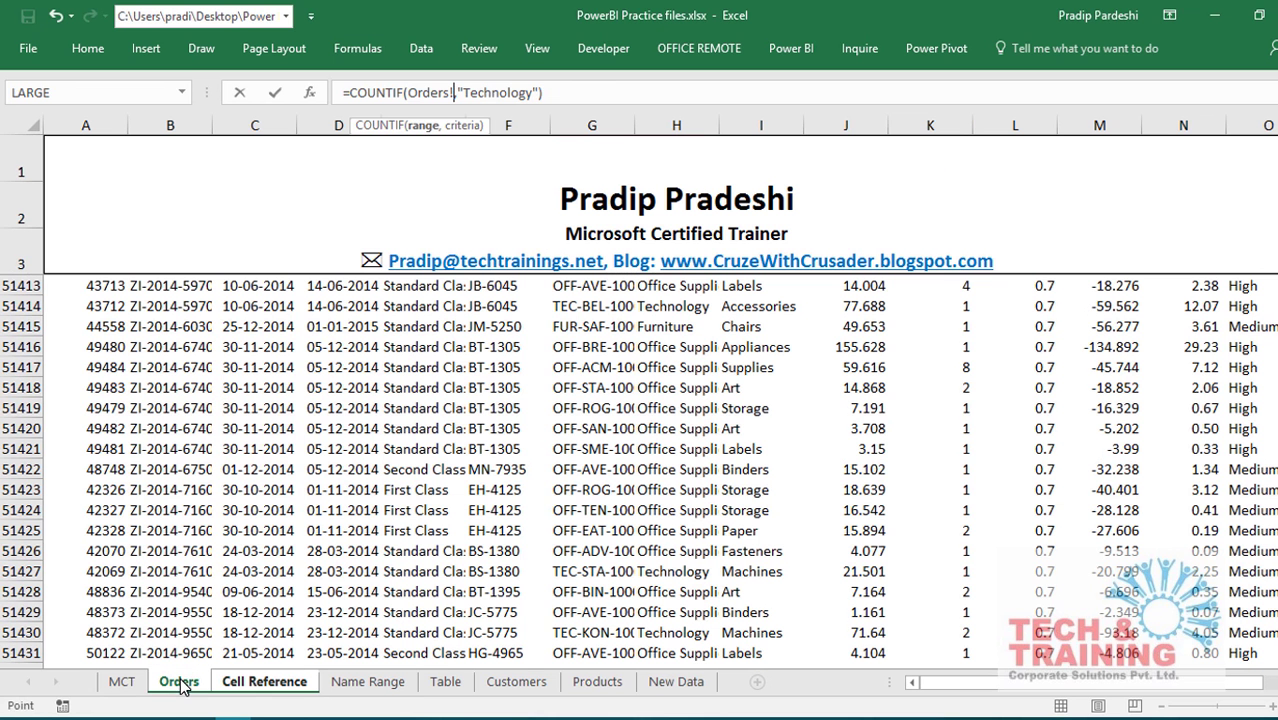
{"action": "left_click", "coordinate": [686, 368]}
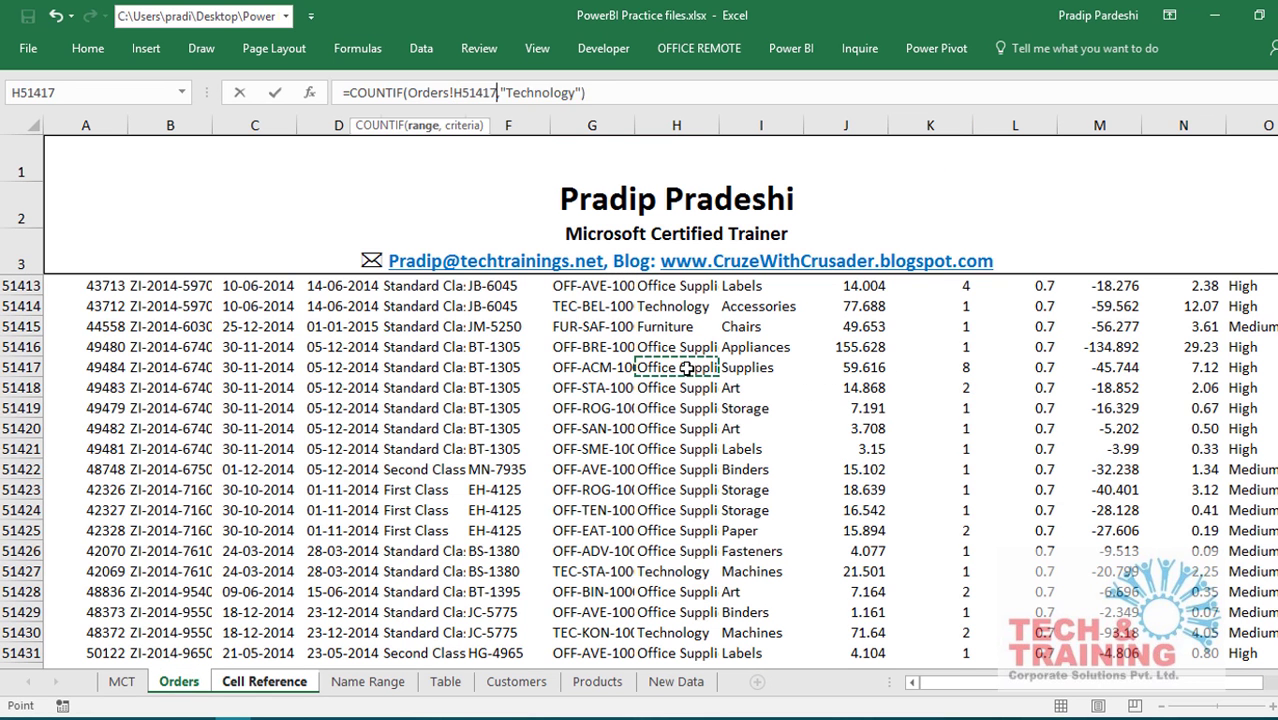
{"action": "key", "text": "ctrl+Up"}
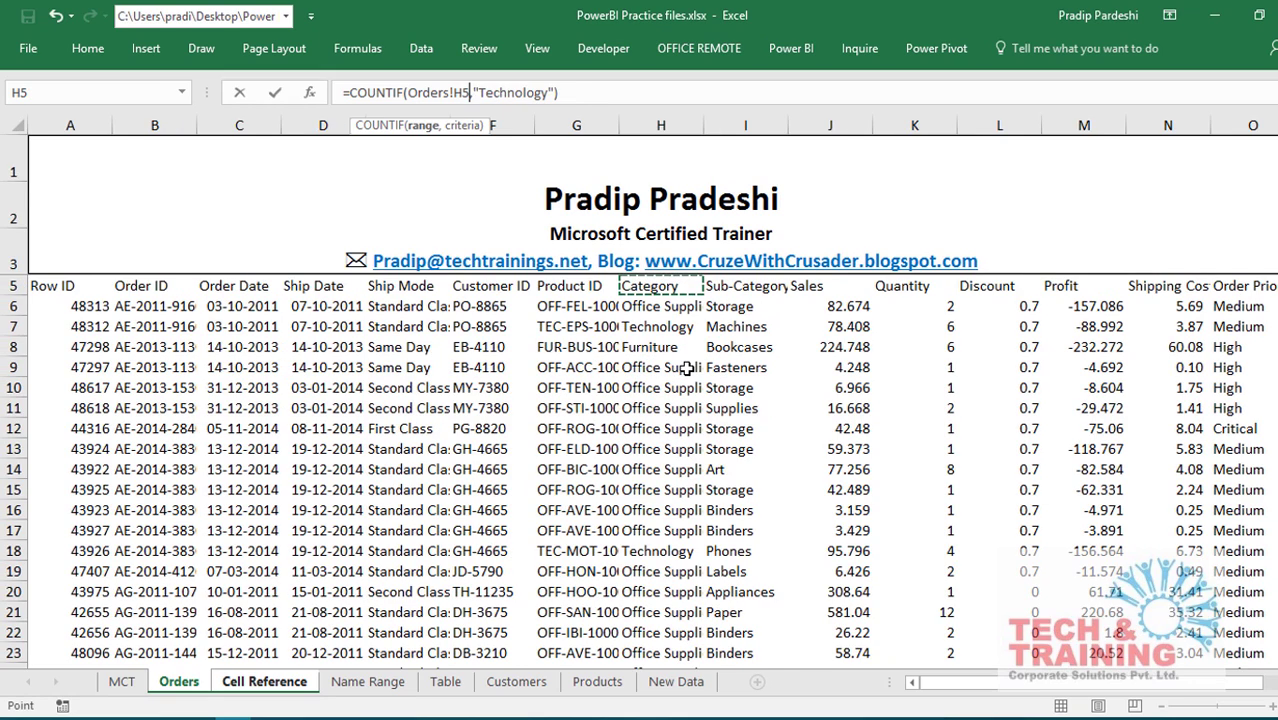
{"action": "key", "text": "ctrl+shift+Down"}
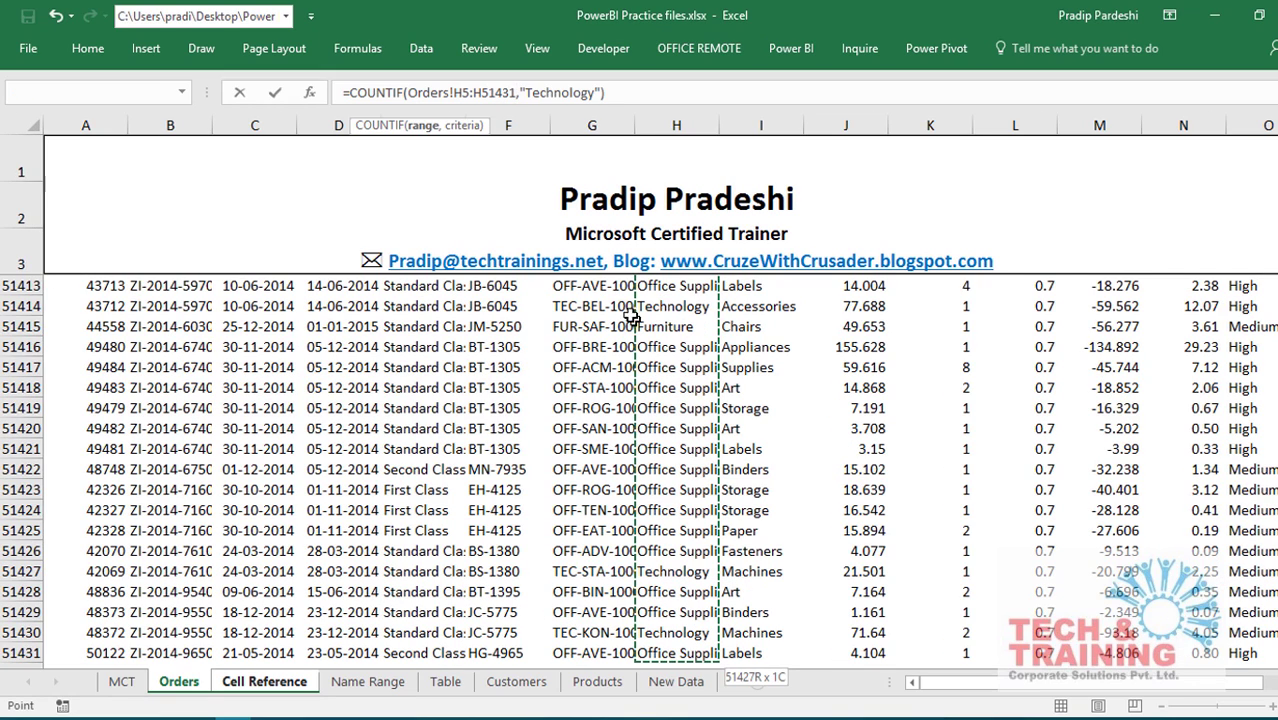
{"action": "key", "text": "Return"}
{"action": "key", "text": "Up"}
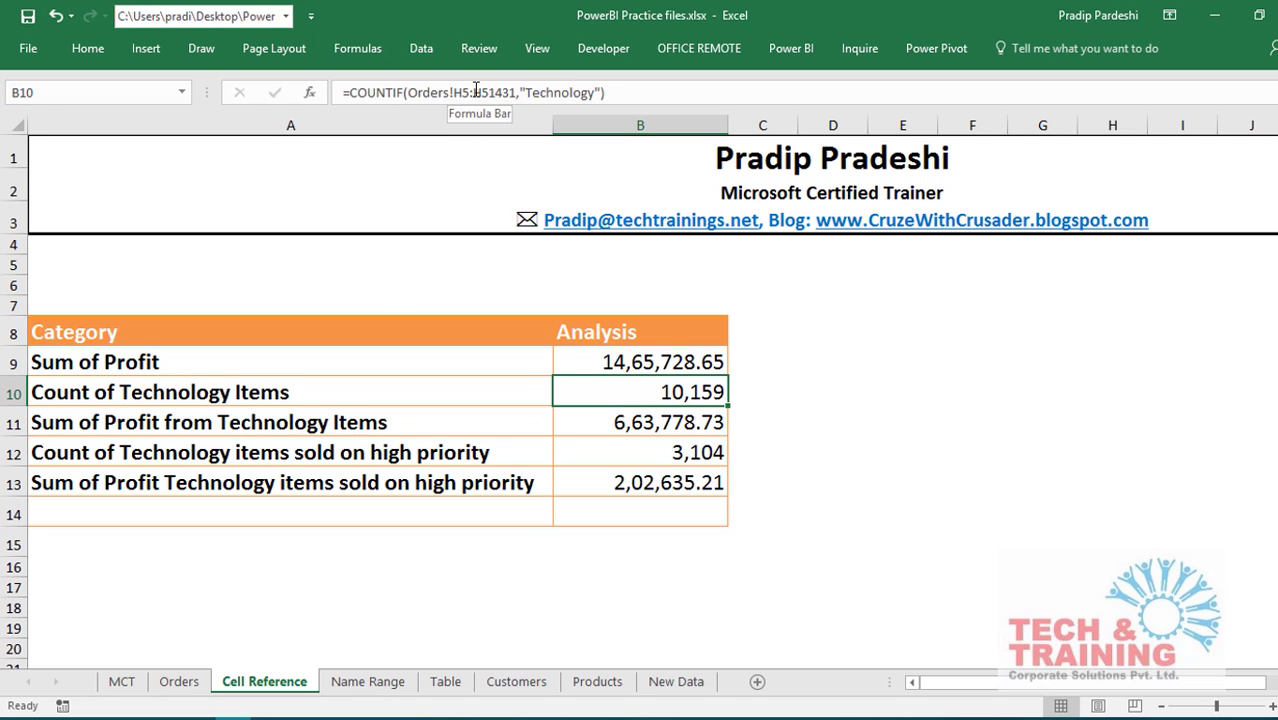
Reuse the end reference H51431 from B10 to extend the criteria range of the SUMIF formula in B11 to Orders!H5:H51431.
{"action": "left_click_drag", "start_coordinate": [473, 92], "coordinate": [515, 92]}
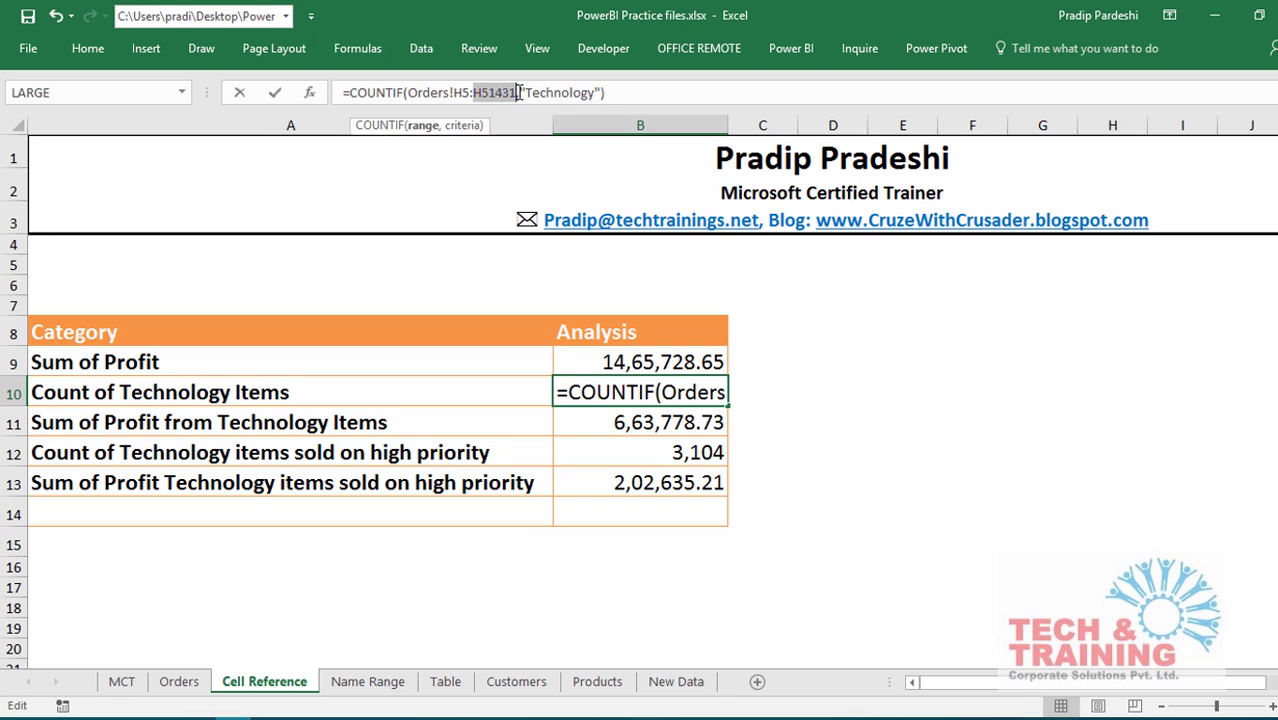
{"action": "left_click", "coordinate": [645, 422]}
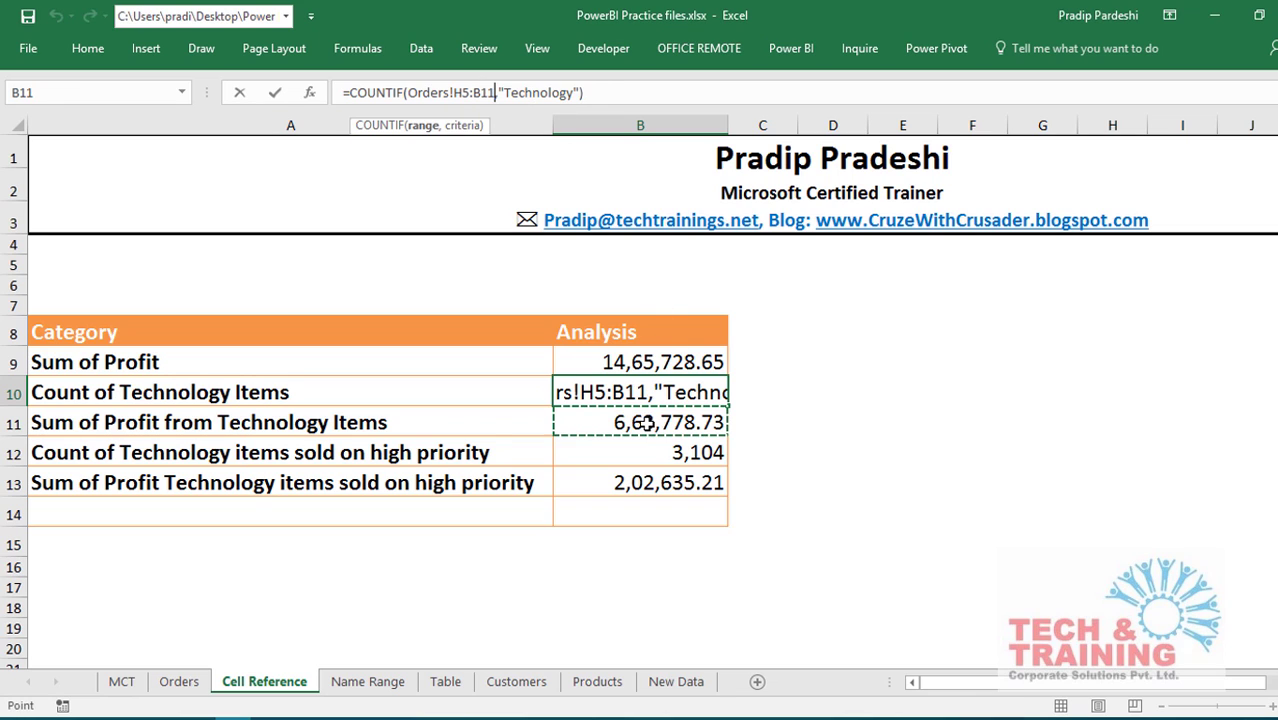
{"action": "key", "text": "Escape"}
{"action": "left_click", "coordinate": [645, 422]}
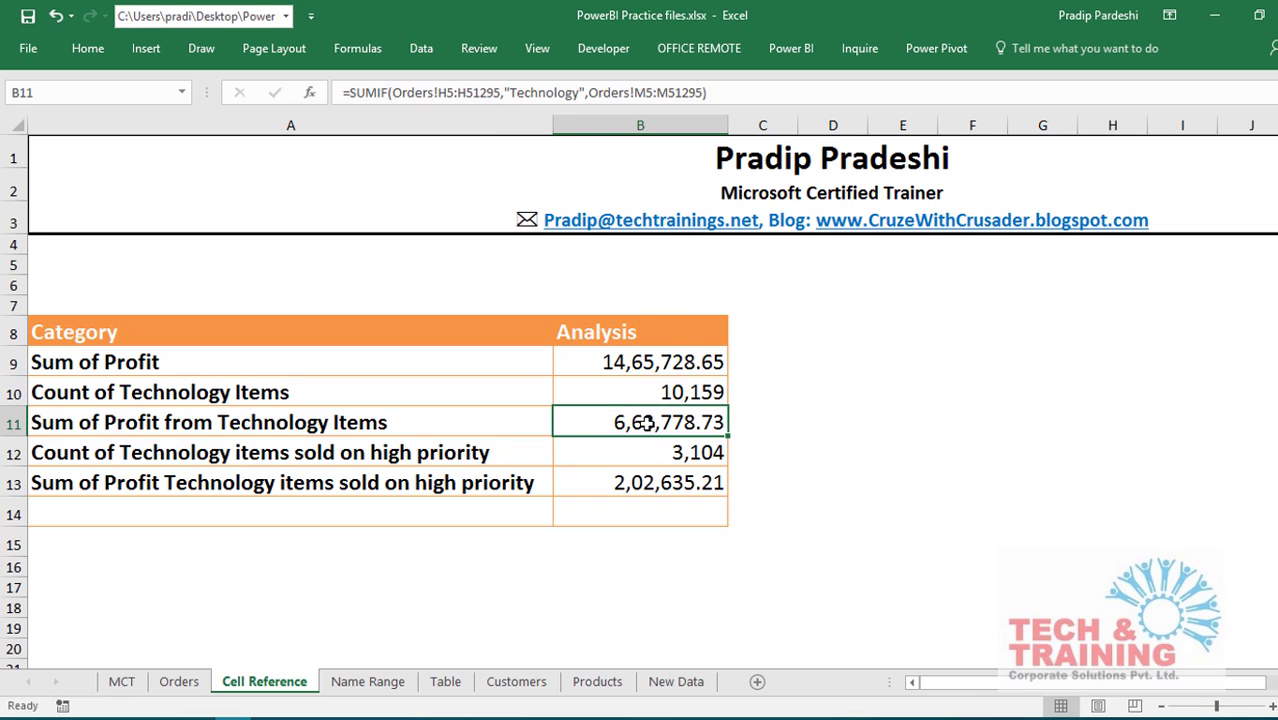
{"action": "left_click", "coordinate": [460, 88]}
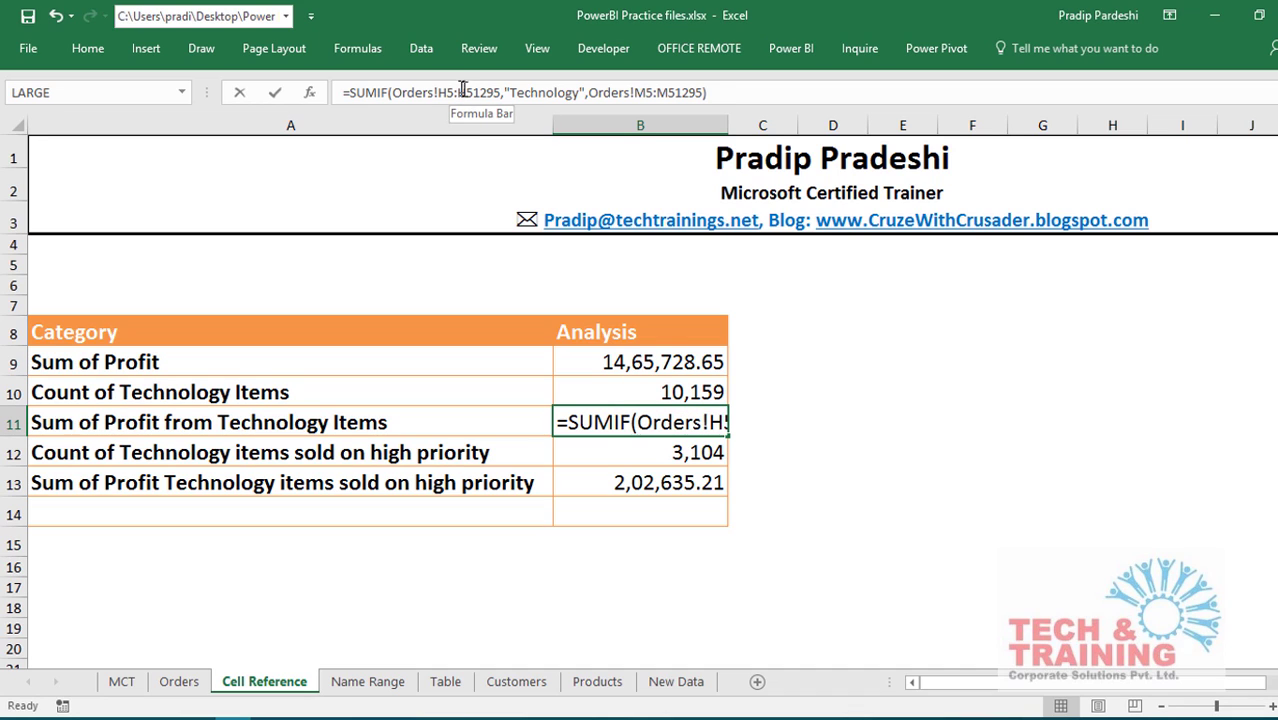
{"action": "left_click_drag", "start_coordinate": [458, 92], "coordinate": [492, 93]}
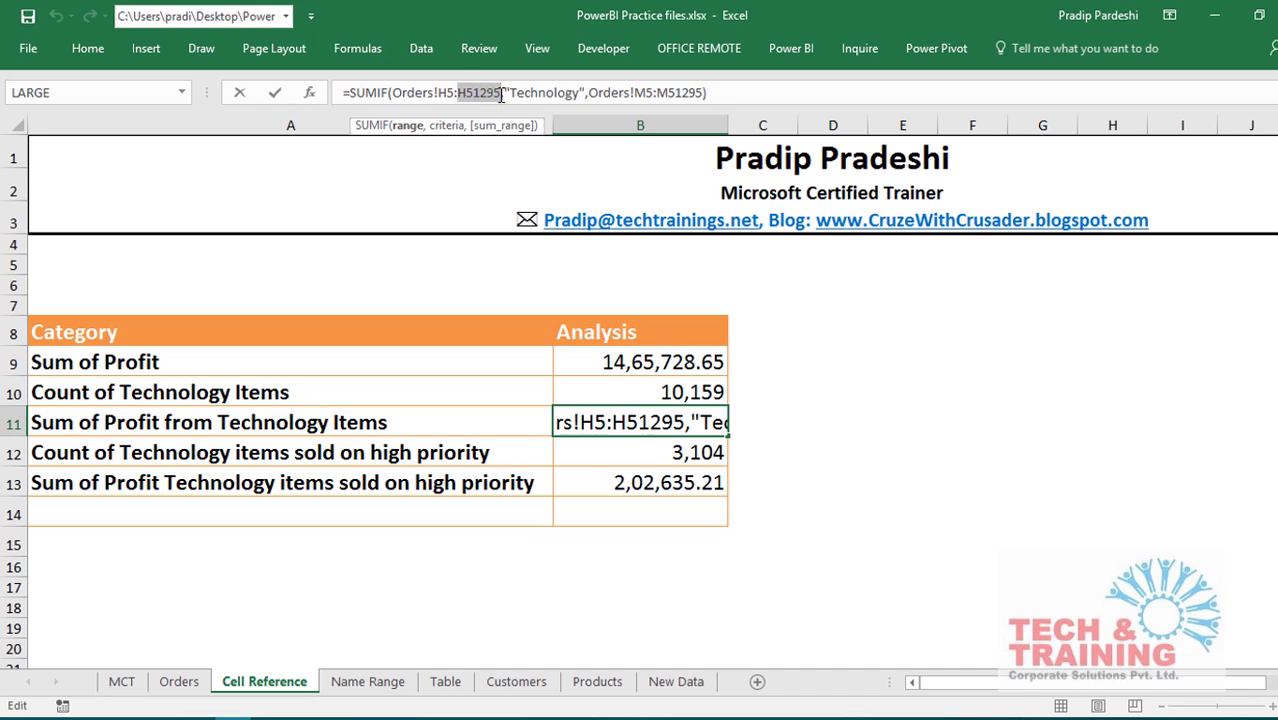
{"action": "type", "text": "H51431"}
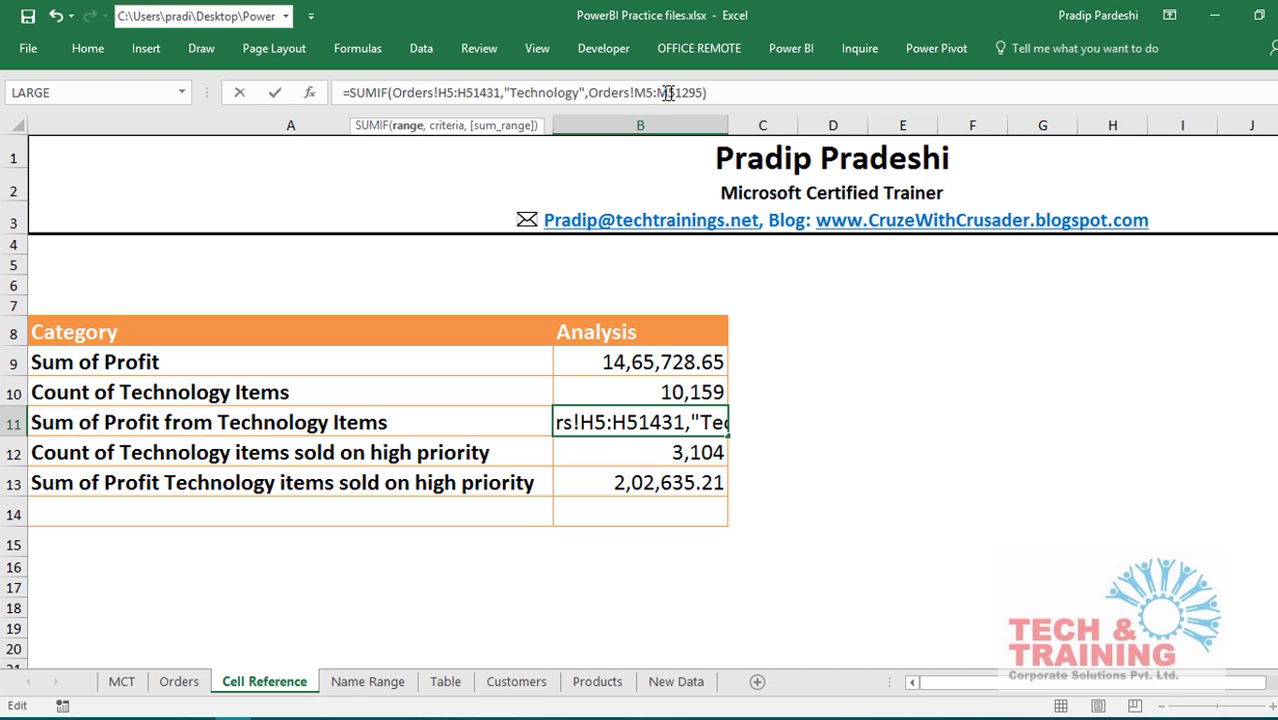
Set the sum range of the SUMIF formula in B11 to Orders!M5:M51431 and commit the formula.
{"action": "left_click_drag", "start_coordinate": [657, 92], "coordinate": [697, 93]}
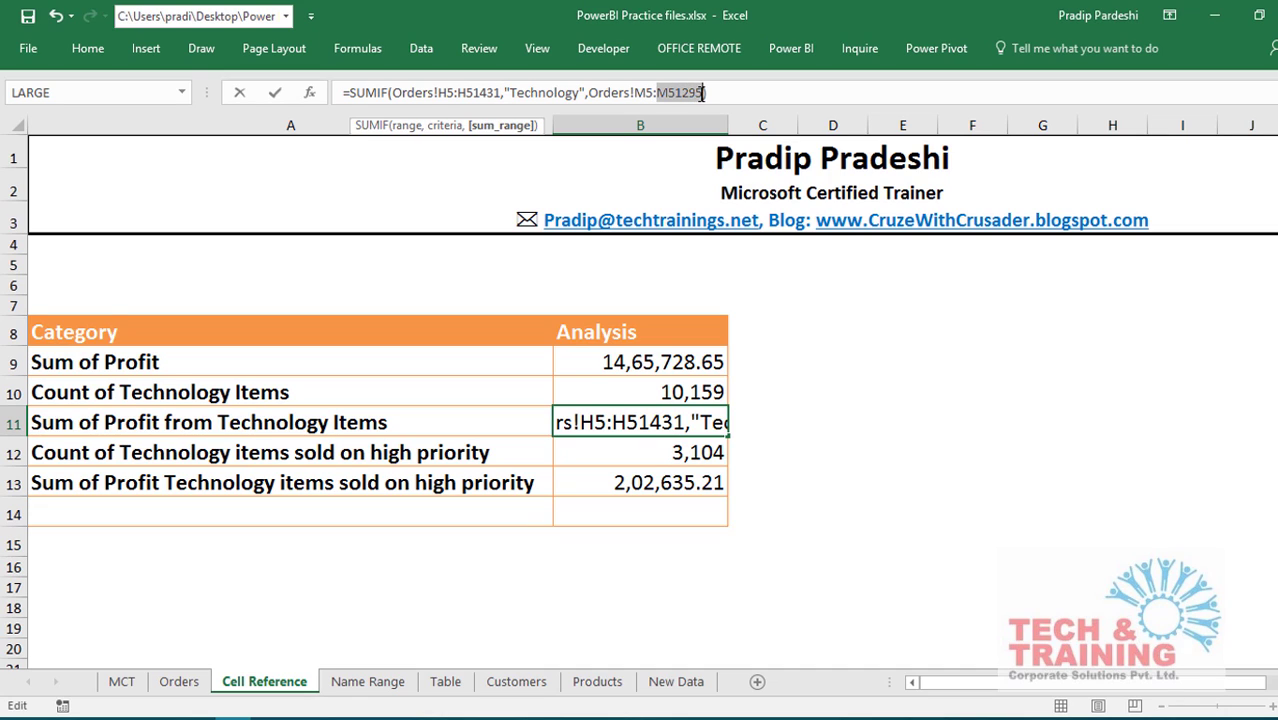
{"action": "type", "text": "H51431"}
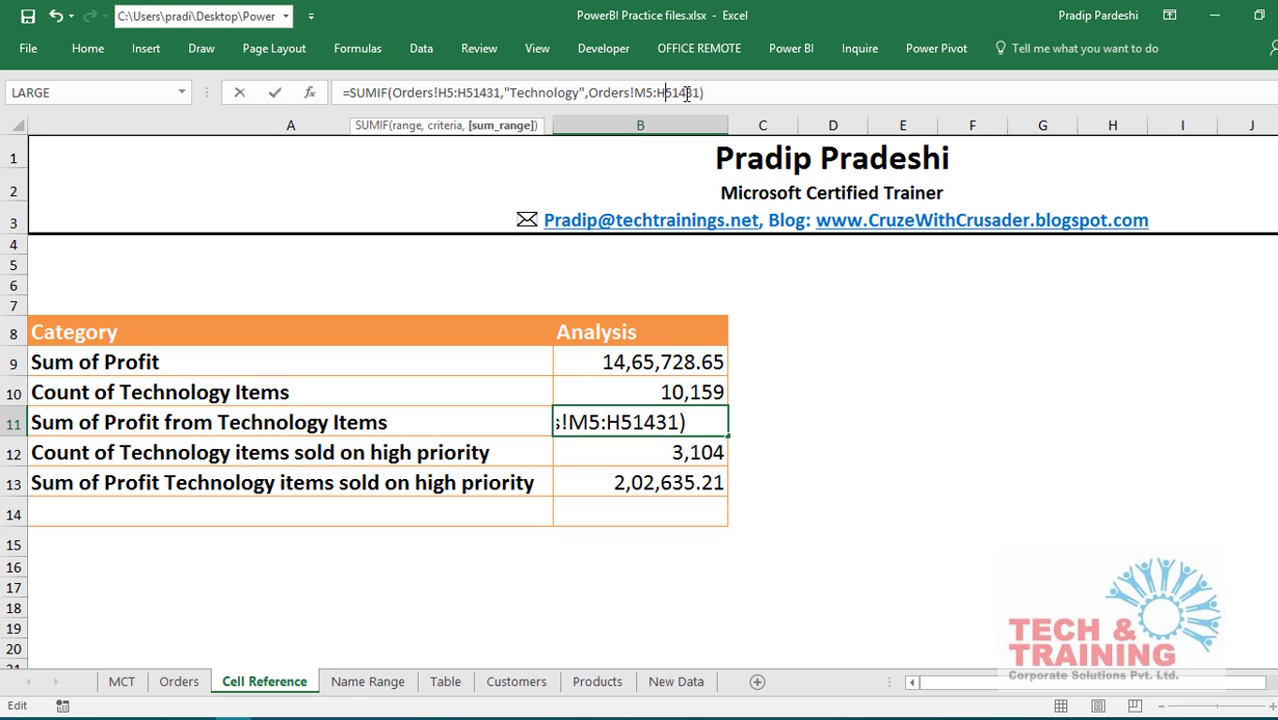
{"action": "key", "text": "BackSpace"}
{"action": "type", "text": "M"}
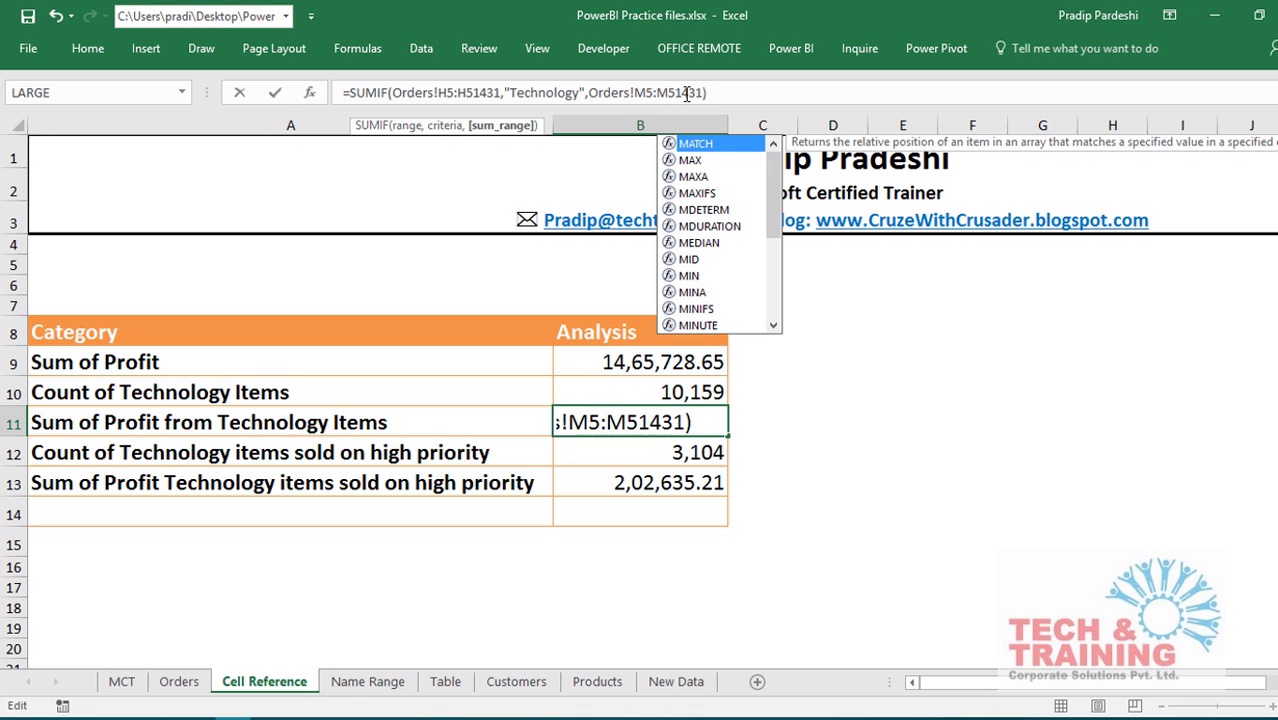
{"action": "key", "text": "ctrl+Return"}
{"action": "key", "text": "Down"}
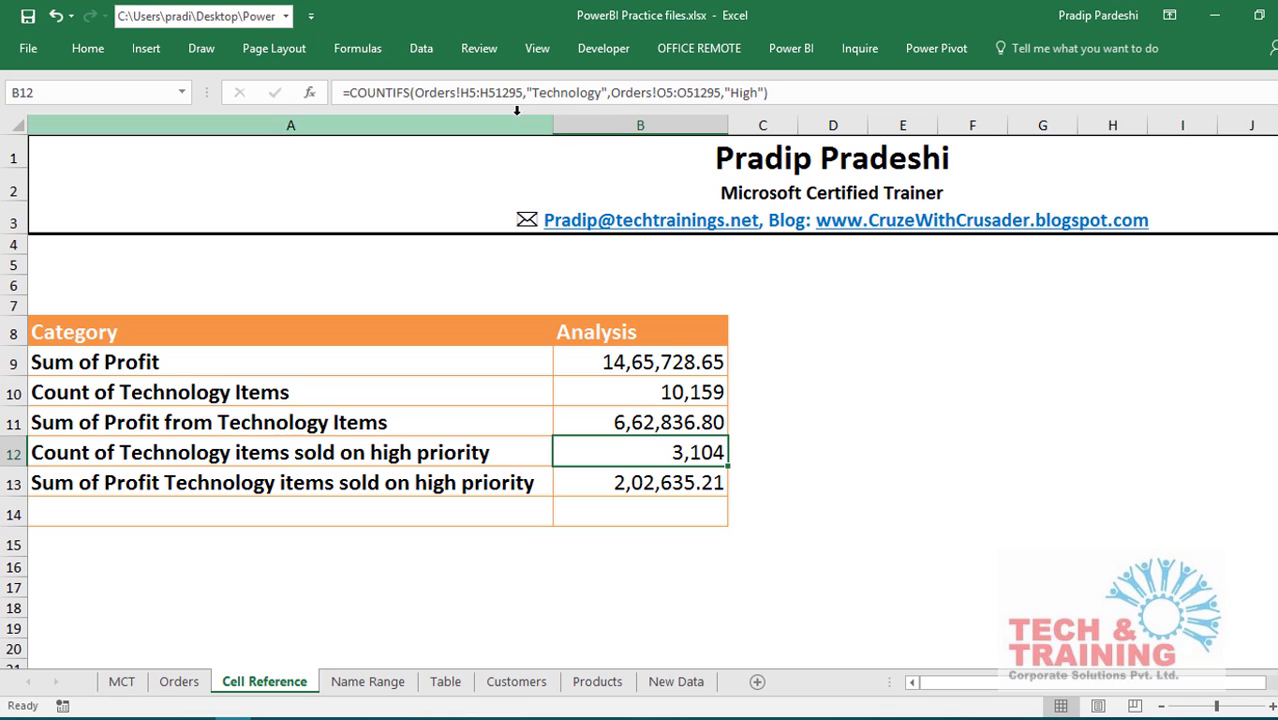
Reuse the end row 51431 from B11 to extend both COUNTIFS ranges in B12 to Orders!H5:H51431 and Orders!O5:O51431.
{"action": "key", "text": "Up"}
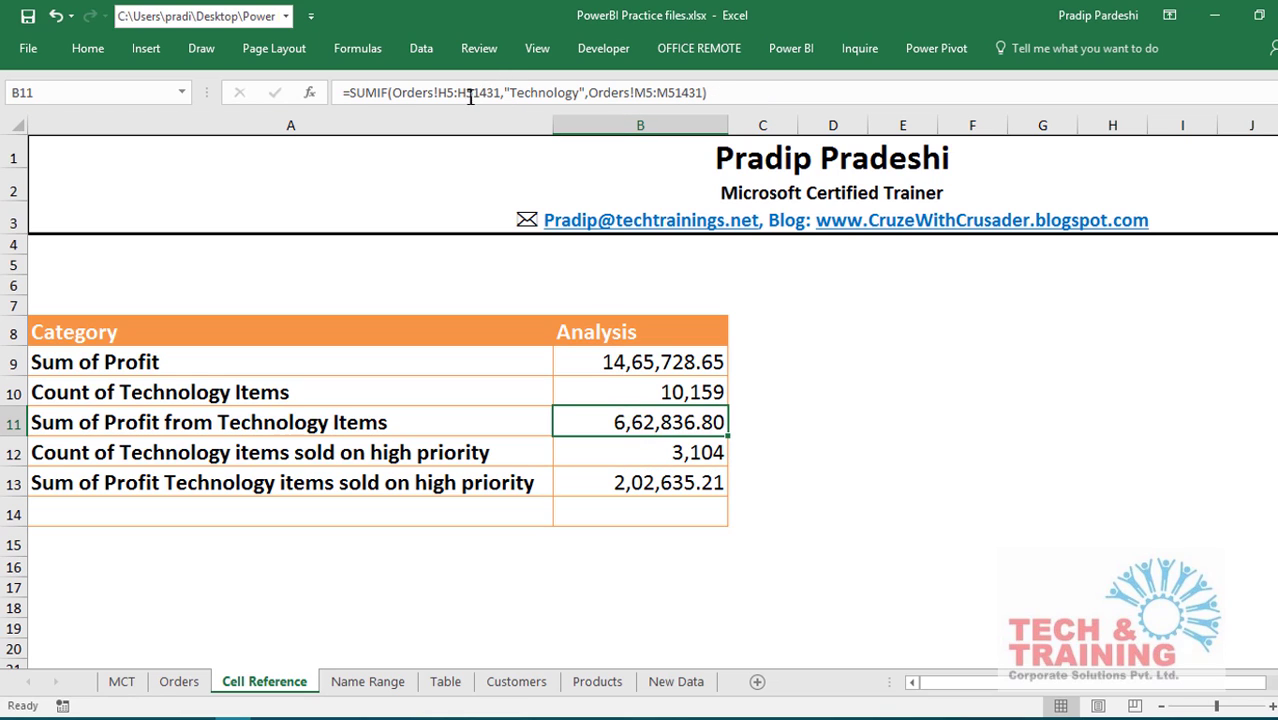
{"action": "left_click_drag", "start_coordinate": [465, 97], "coordinate": [502, 96]}
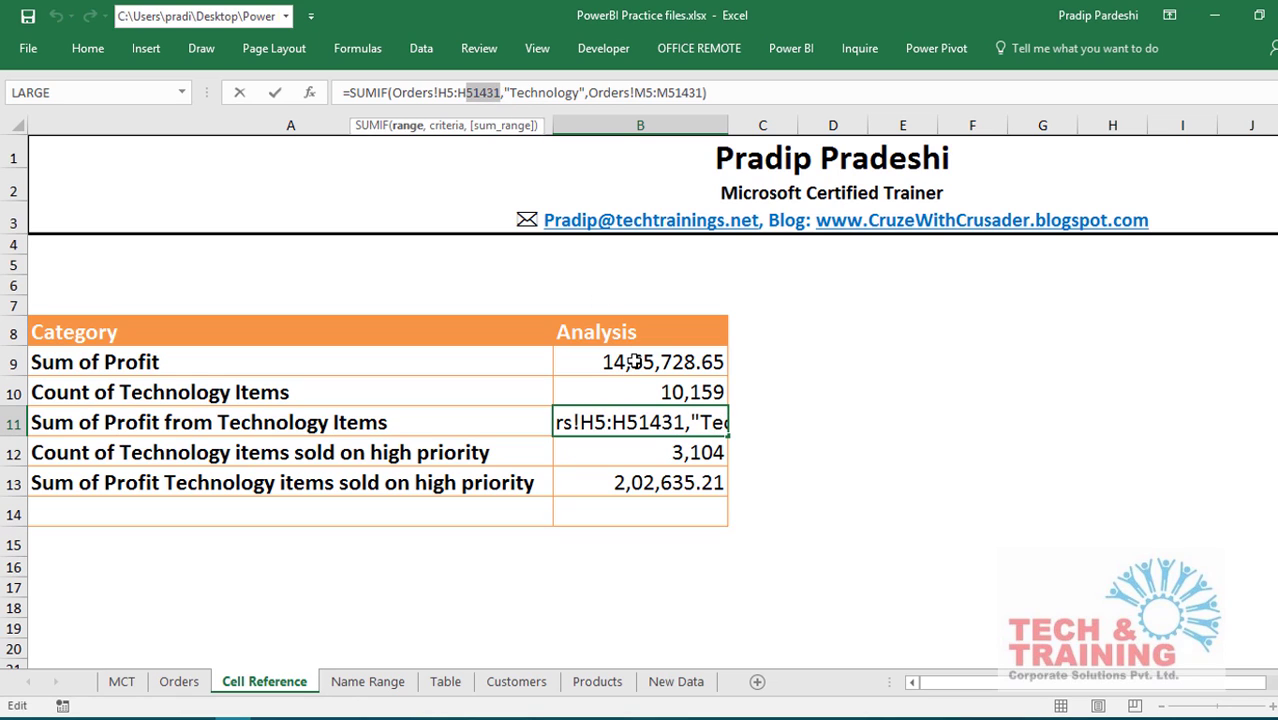
{"action": "key", "text": "Escape"}
{"action": "left_click", "coordinate": [644, 445]}
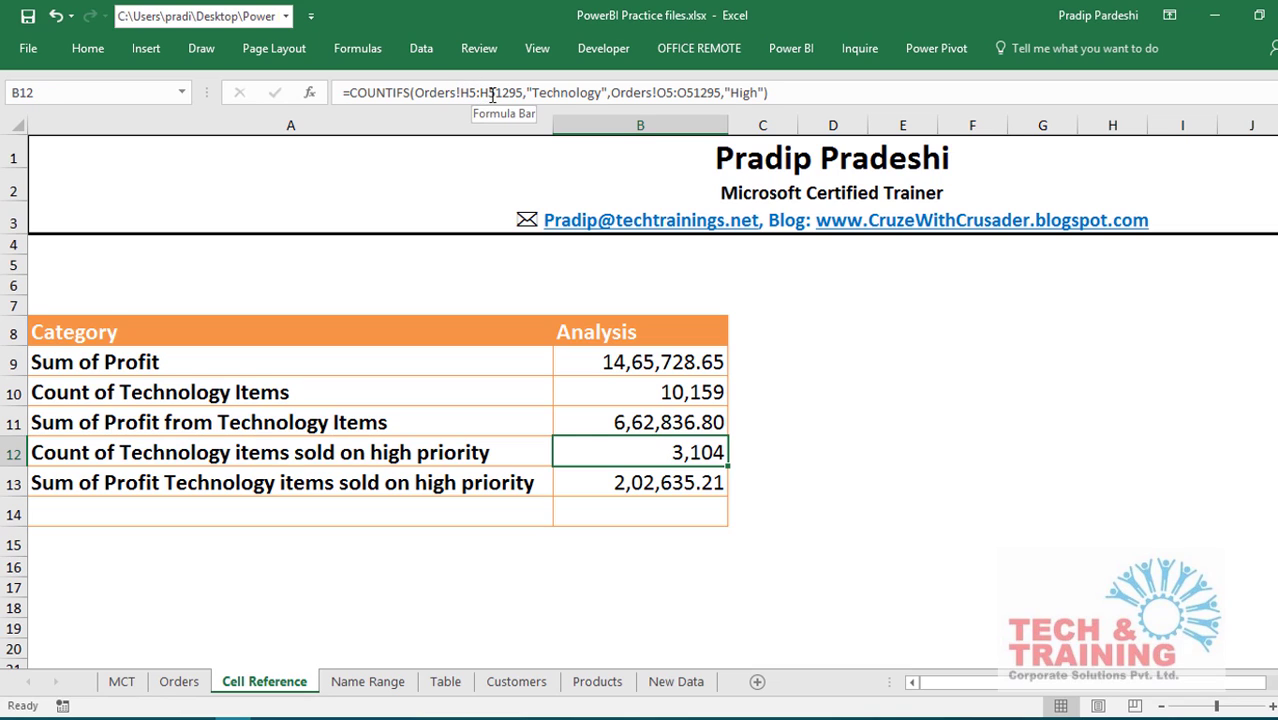
{"action": "left_click_drag", "start_coordinate": [490, 93], "coordinate": [517, 93]}
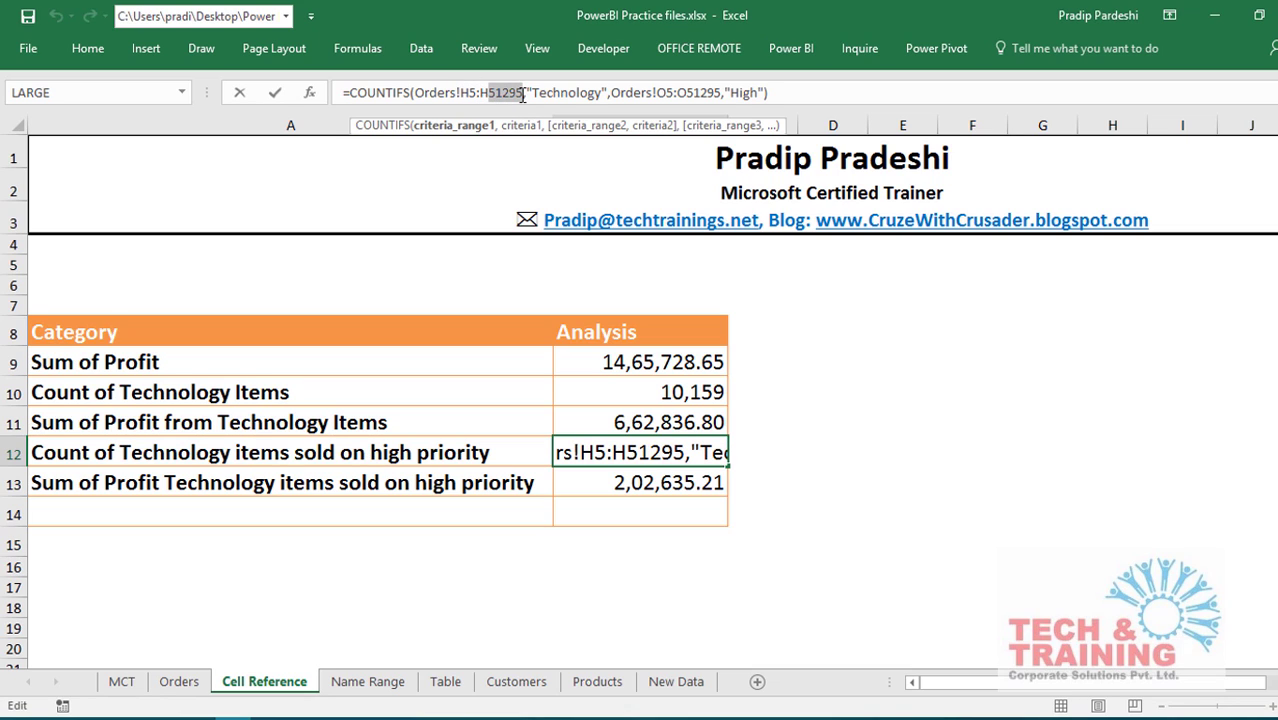
{"action": "type", "text": "51431"}
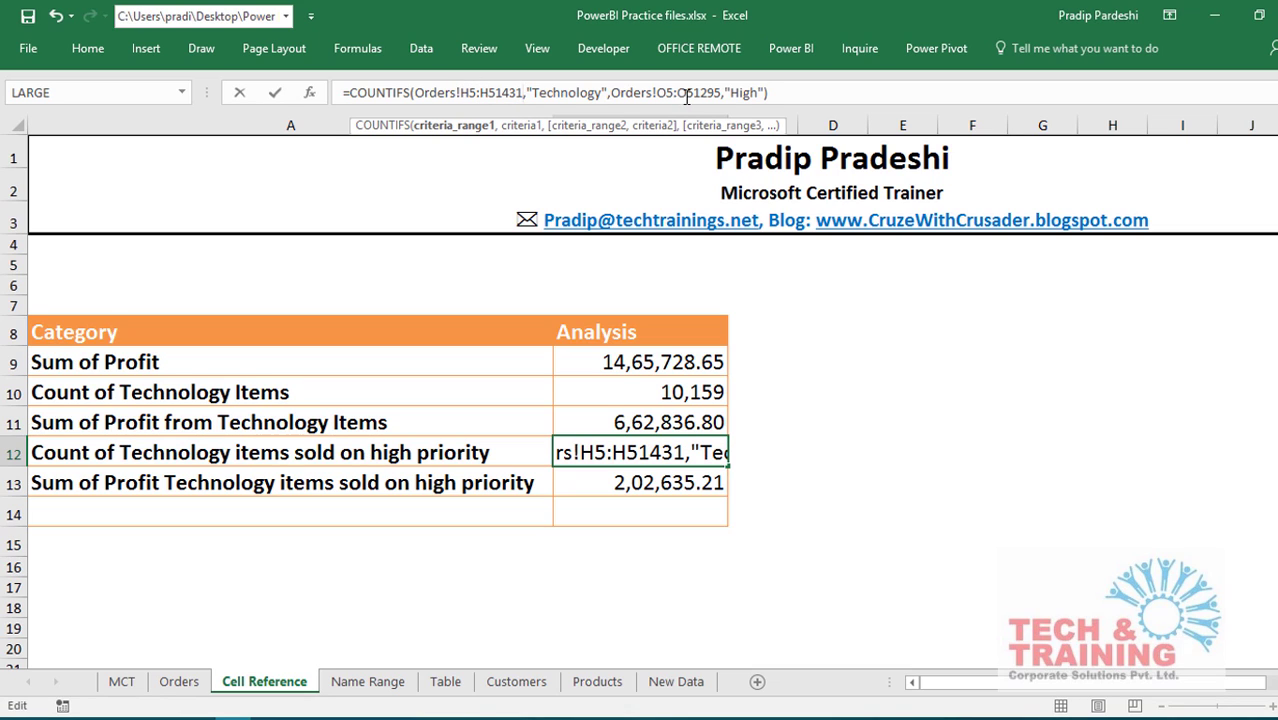
{"action": "left_click_drag", "start_coordinate": [688, 93], "coordinate": [721, 93]}
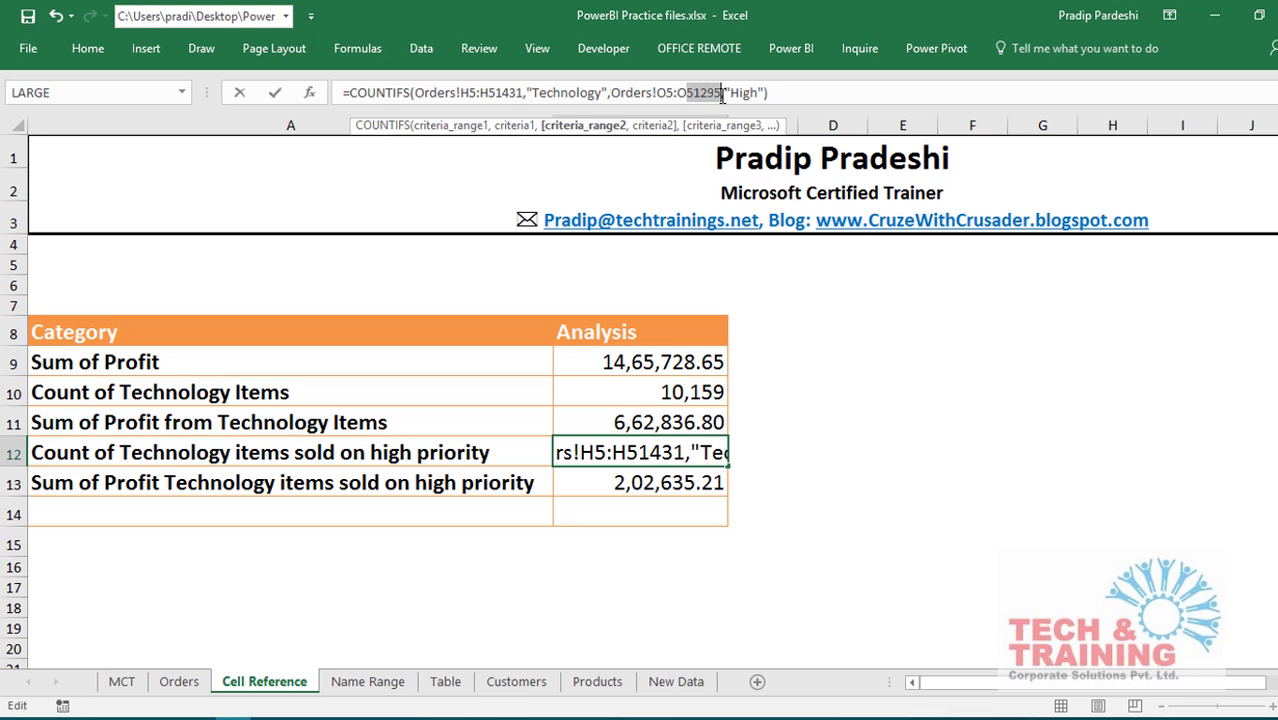
{"action": "type", "text": "51431"}
{"action": "key", "text": "Return"}
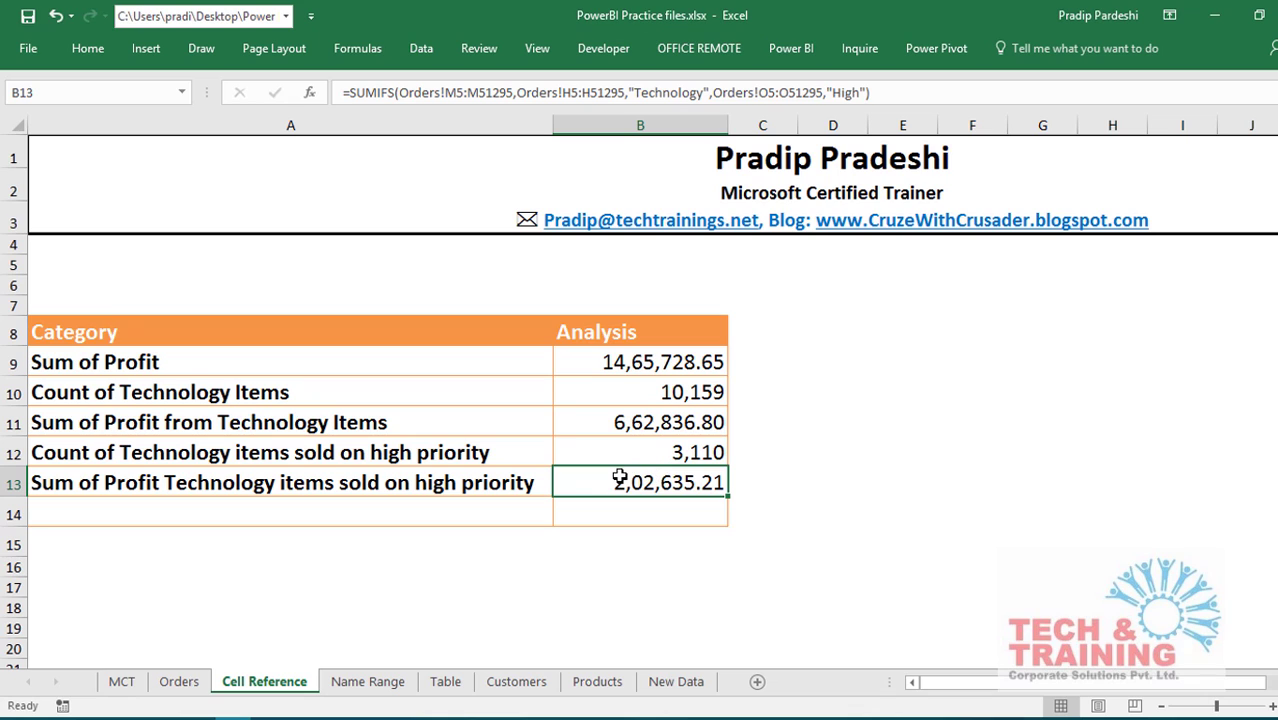
Extend the three SUMIFS ranges in B13 to Orders!M5:M51431, Orders!H5:H51431 and Orders!O5:O51431, and commit the formula.
{"action": "left_click_drag", "start_coordinate": [478, 93], "coordinate": [508, 94]}
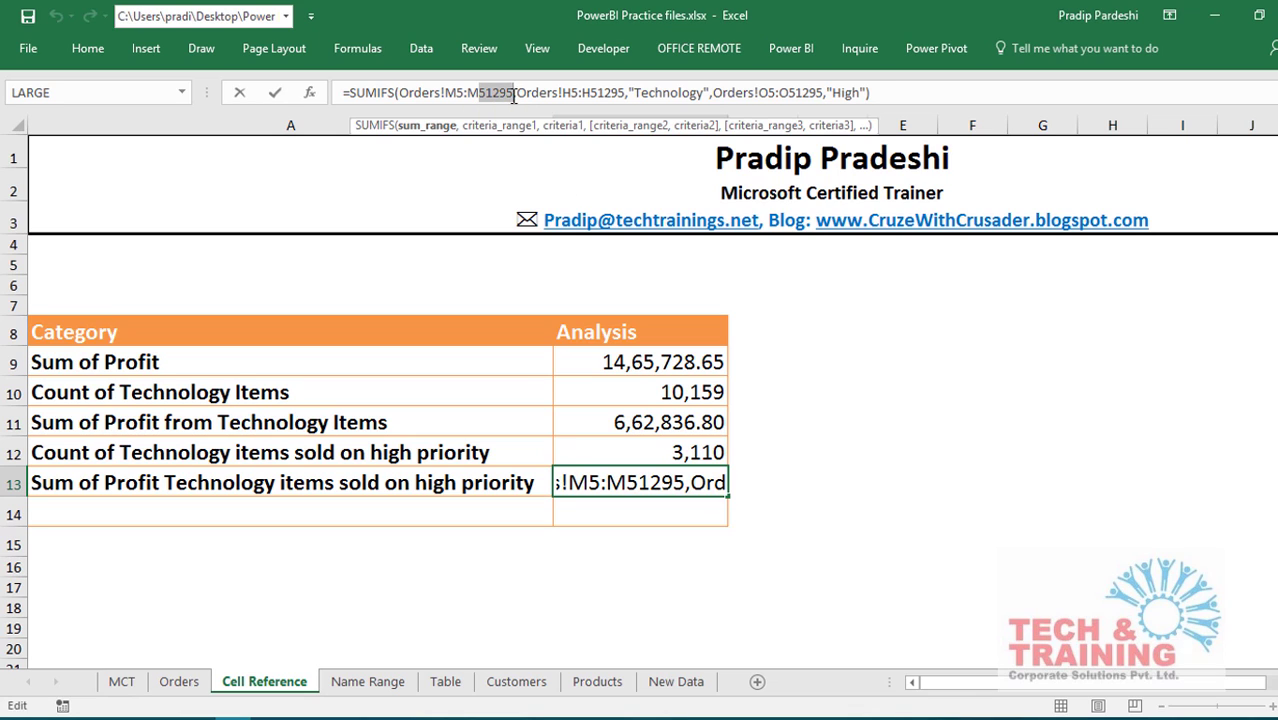
{"action": "type", "text": "51431"}
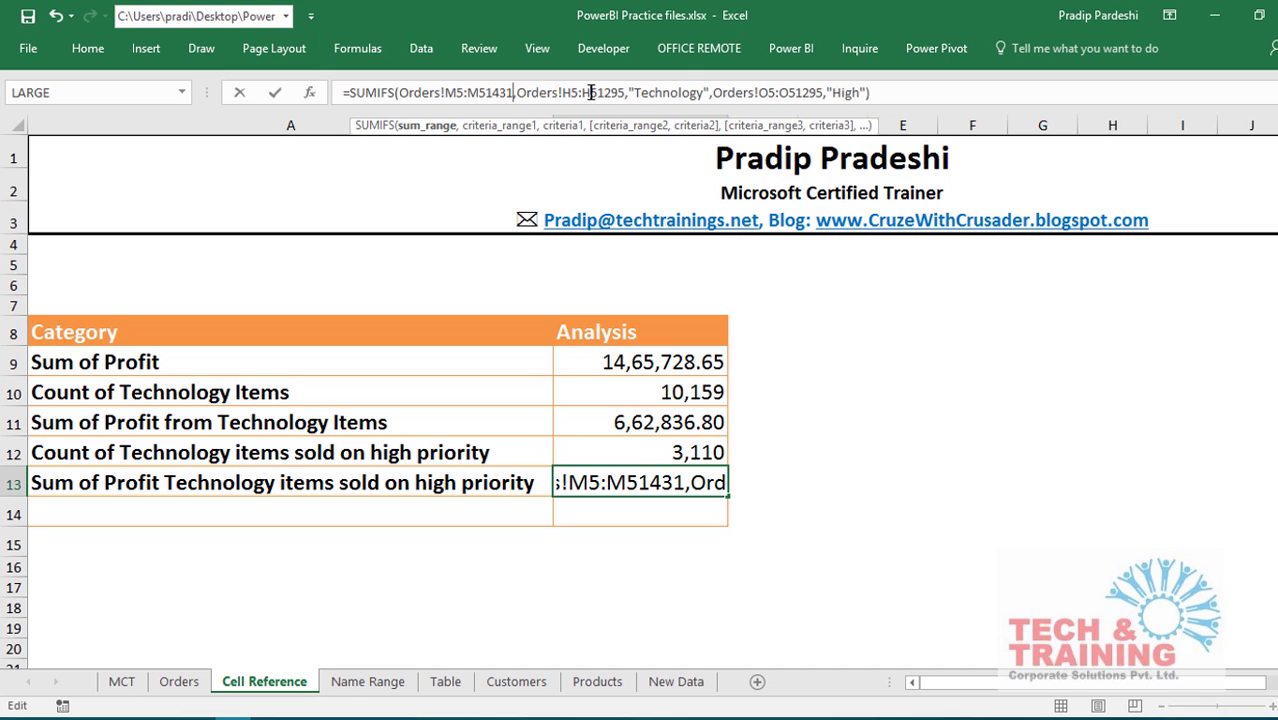
{"action": "left_click_drag", "start_coordinate": [594, 92], "coordinate": [623, 92]}
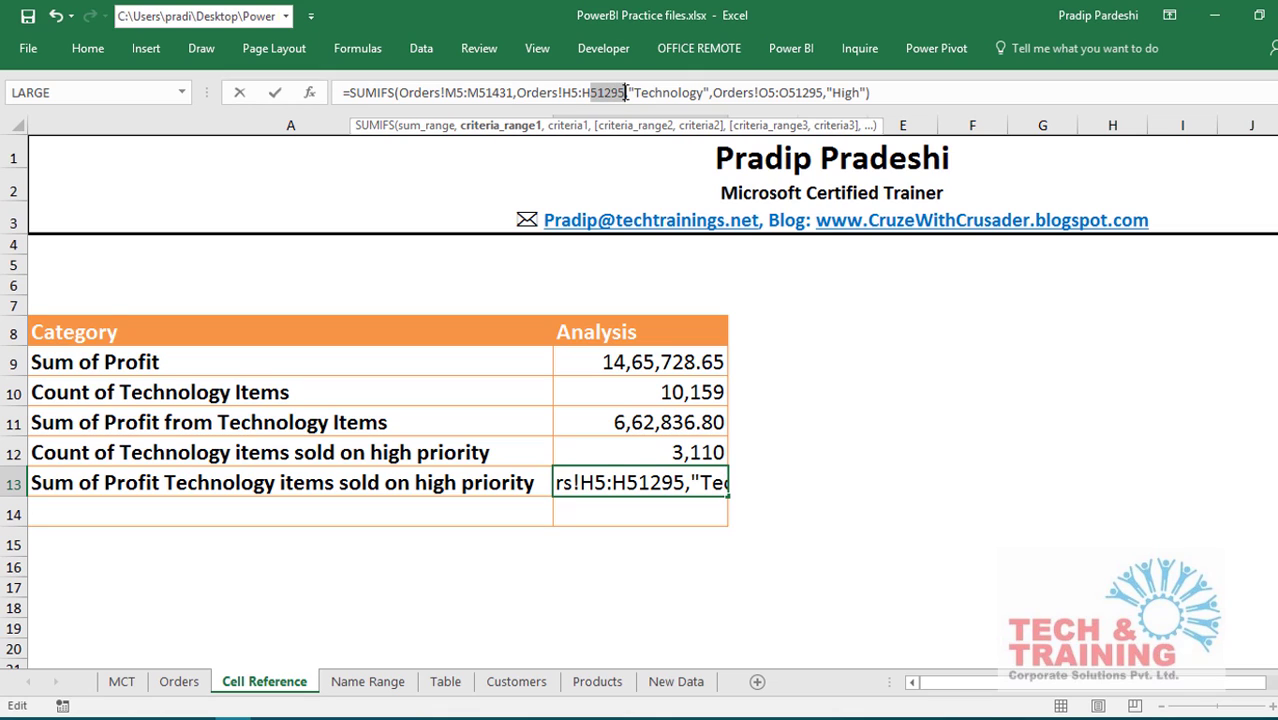
{"action": "key", "text": "ctrl+v"}
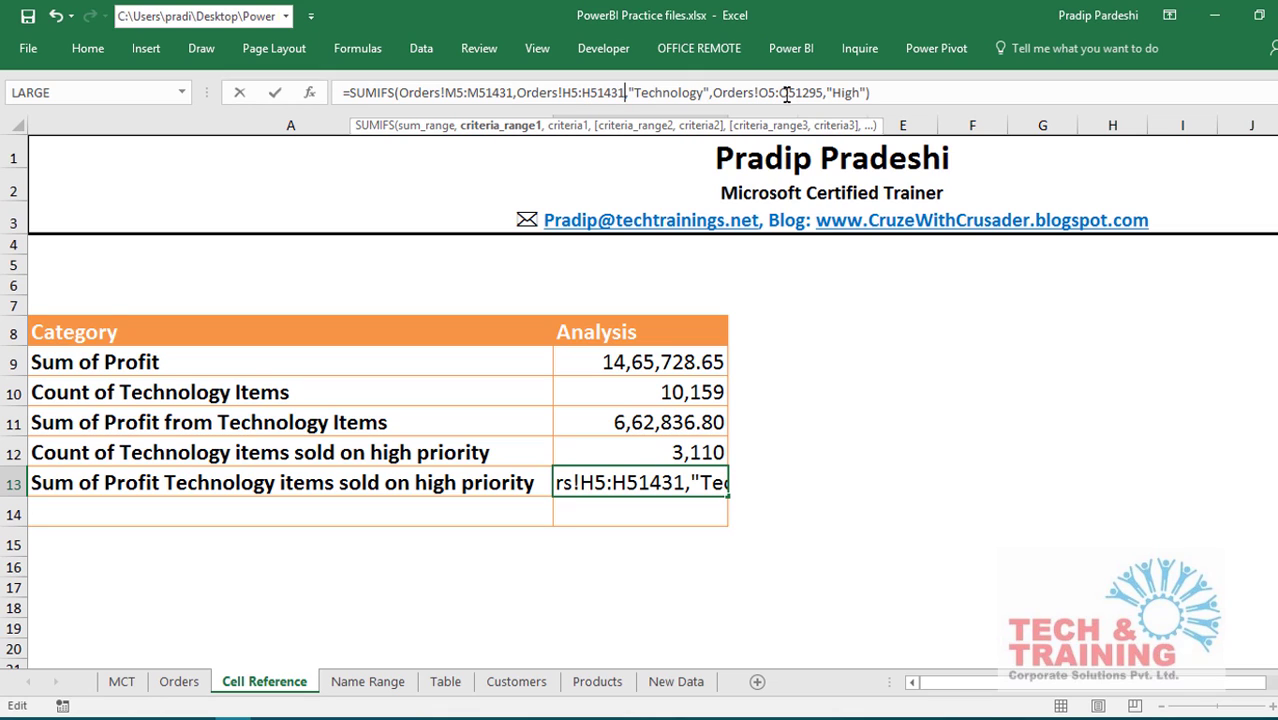
{"action": "left_click_drag", "start_coordinate": [789, 92], "coordinate": [823, 92]}
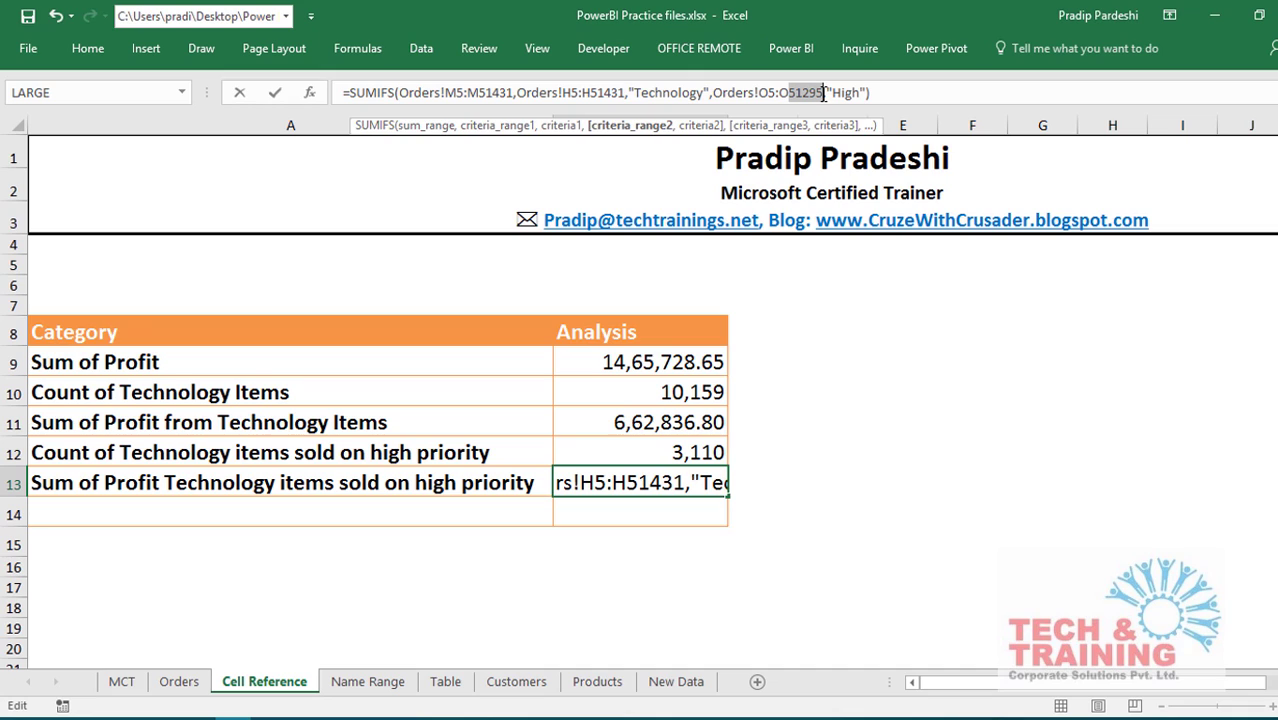
{"action": "key", "text": "ctrl+v"}
{"action": "key", "text": "Return"}
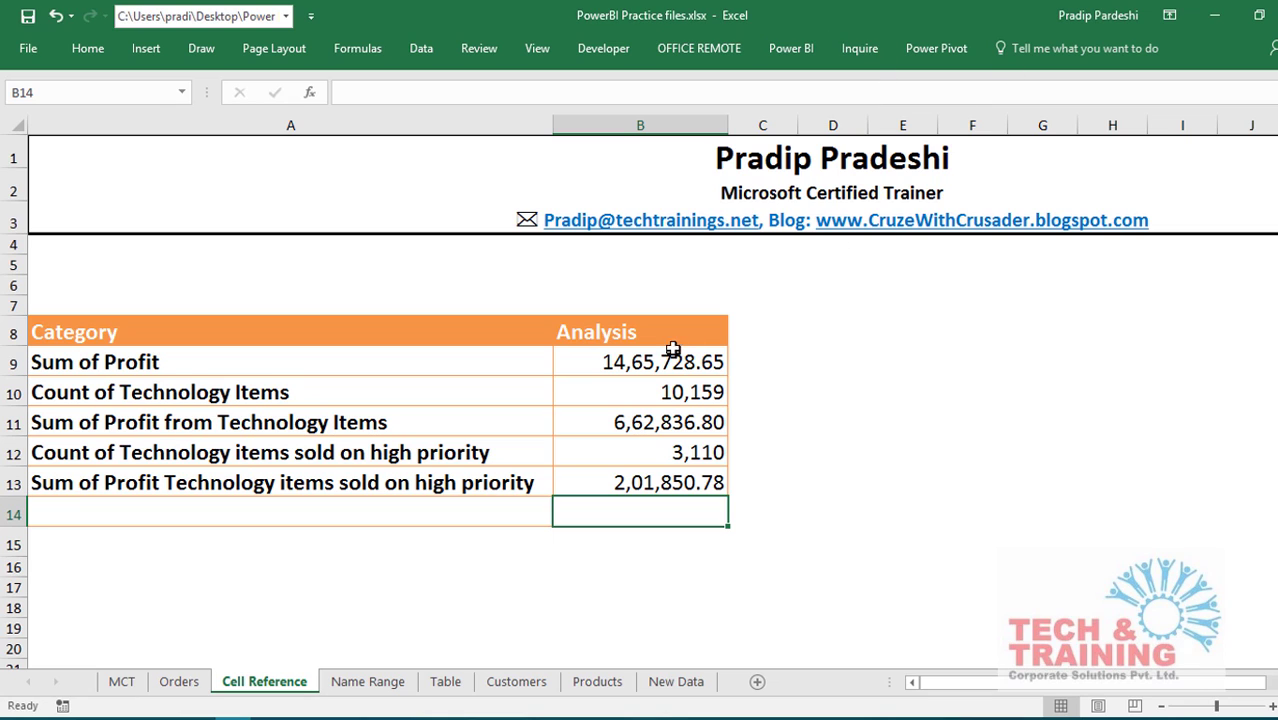
Review the updated results in B9:B13 and compare them with the analysis on the Name Range sheet.
{"action": "left_click_drag", "start_coordinate": [672, 362], "coordinate": [670, 485]}
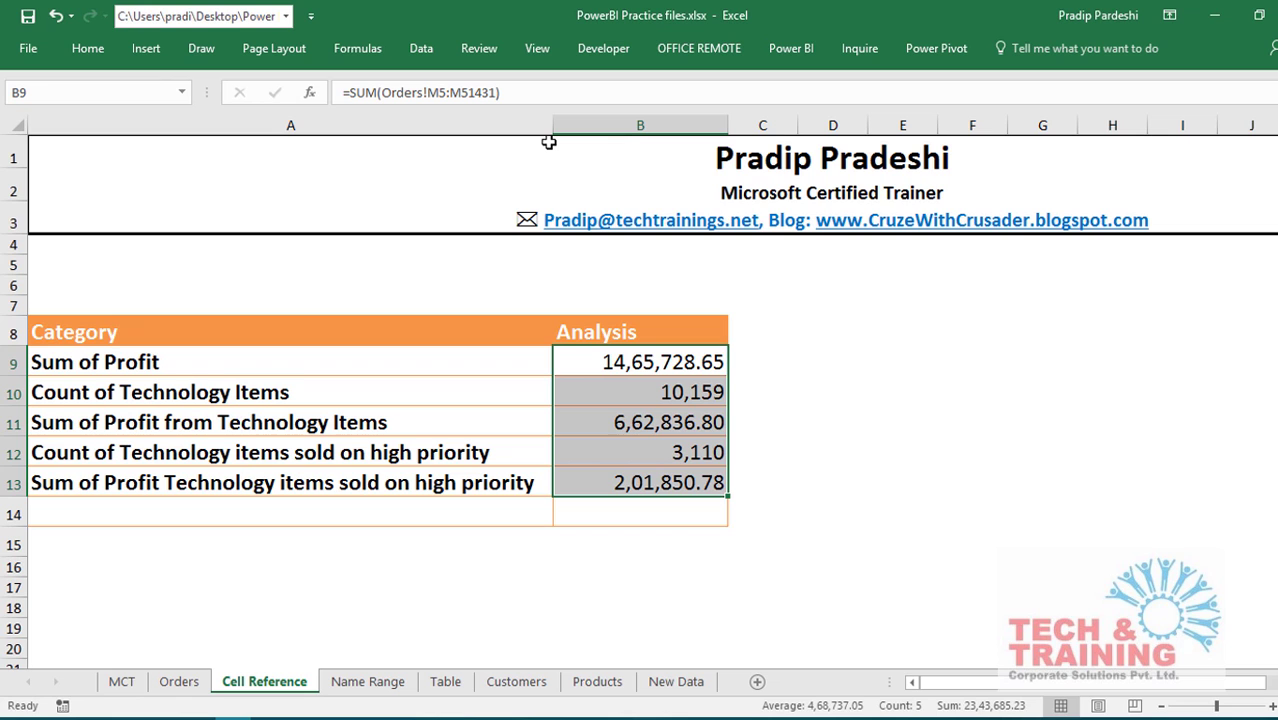
{"action": "left_click", "coordinate": [357, 684]}
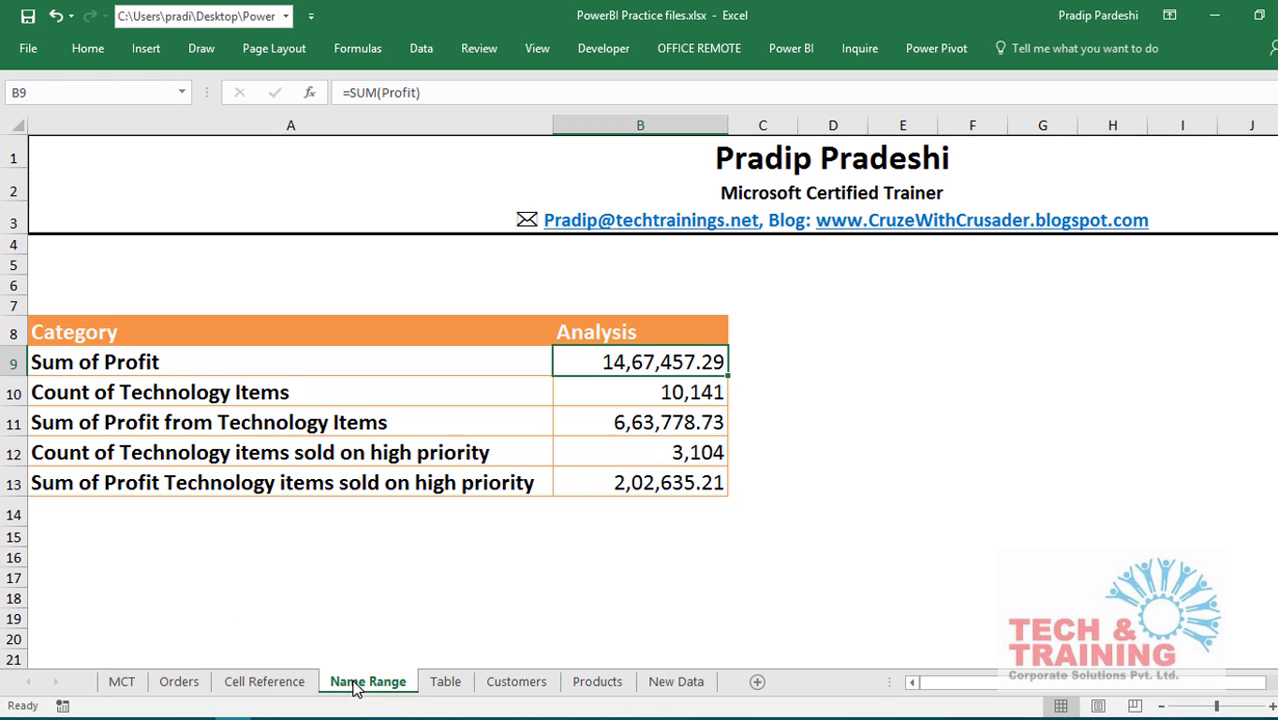
Go to the Category named range on the Orders sheet and check the row where it ends.
{"action": "left_click", "coordinate": [180, 683]}
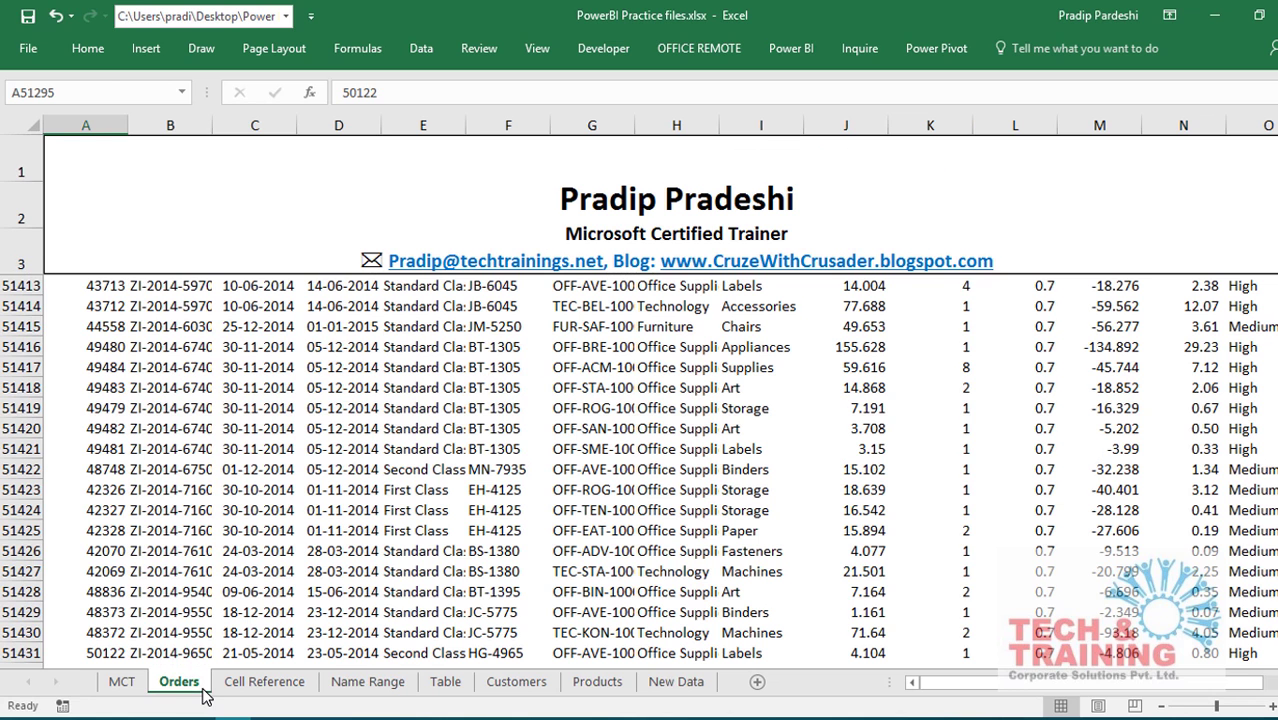
{"action": "left_click", "coordinate": [181, 92]}
{"action": "left_click", "coordinate": [164, 116]}
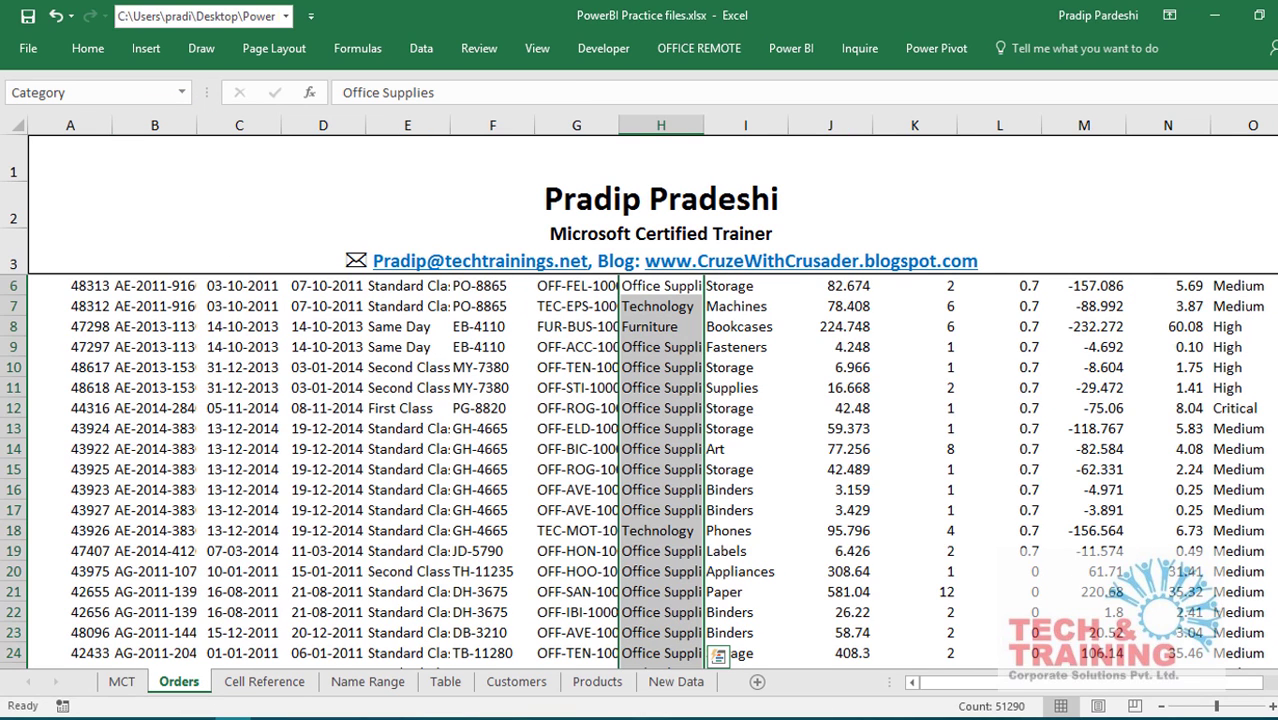
{"action": "left_click_drag", "start_coordinate": [1277, 149], "coordinate": [1277, 660]}
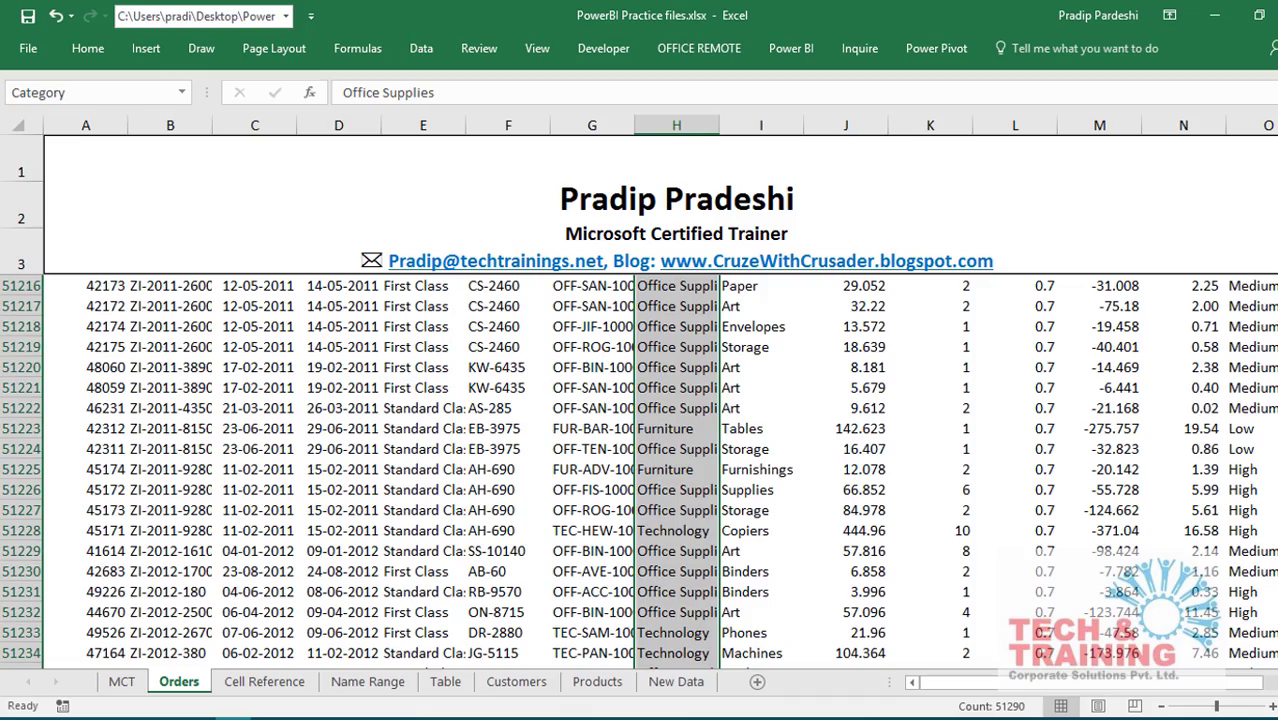
{"action": "scroll", "coordinate": [650, 470], "scroll_direction": "down", "scroll_amount": 7}
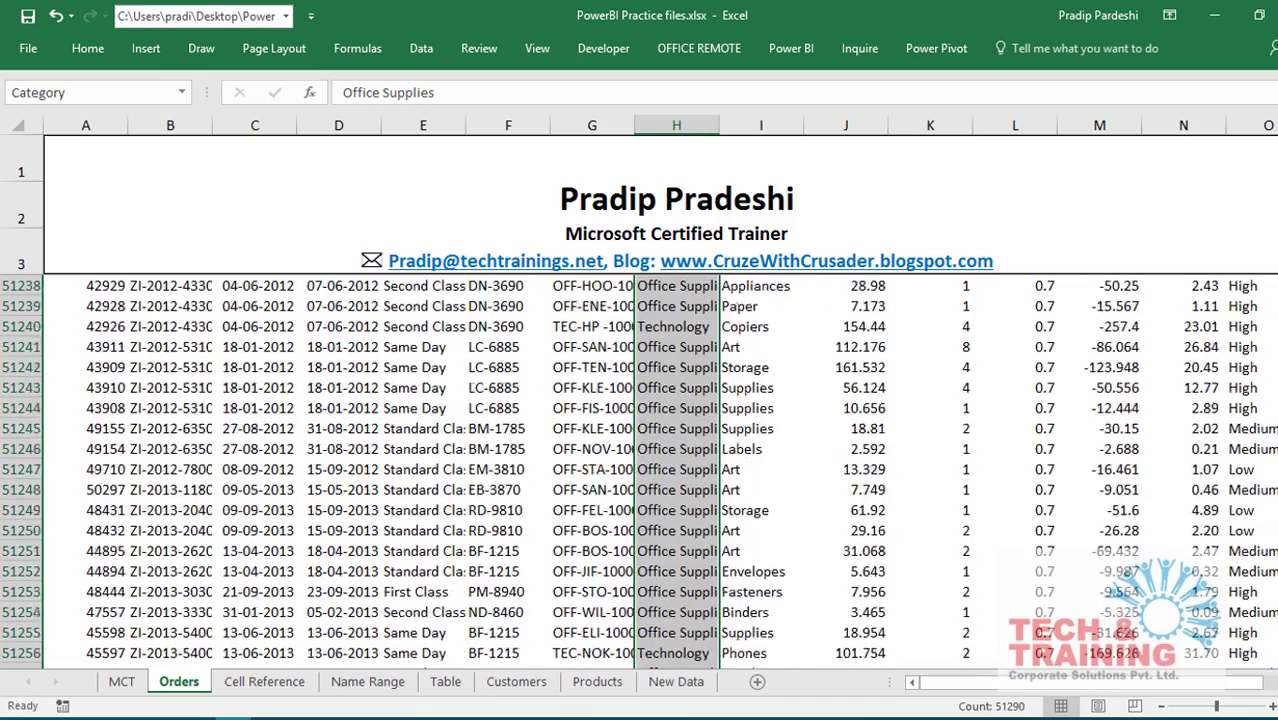
{"action": "scroll", "coordinate": [650, 470], "scroll_direction": "down", "scroll_amount": 11}
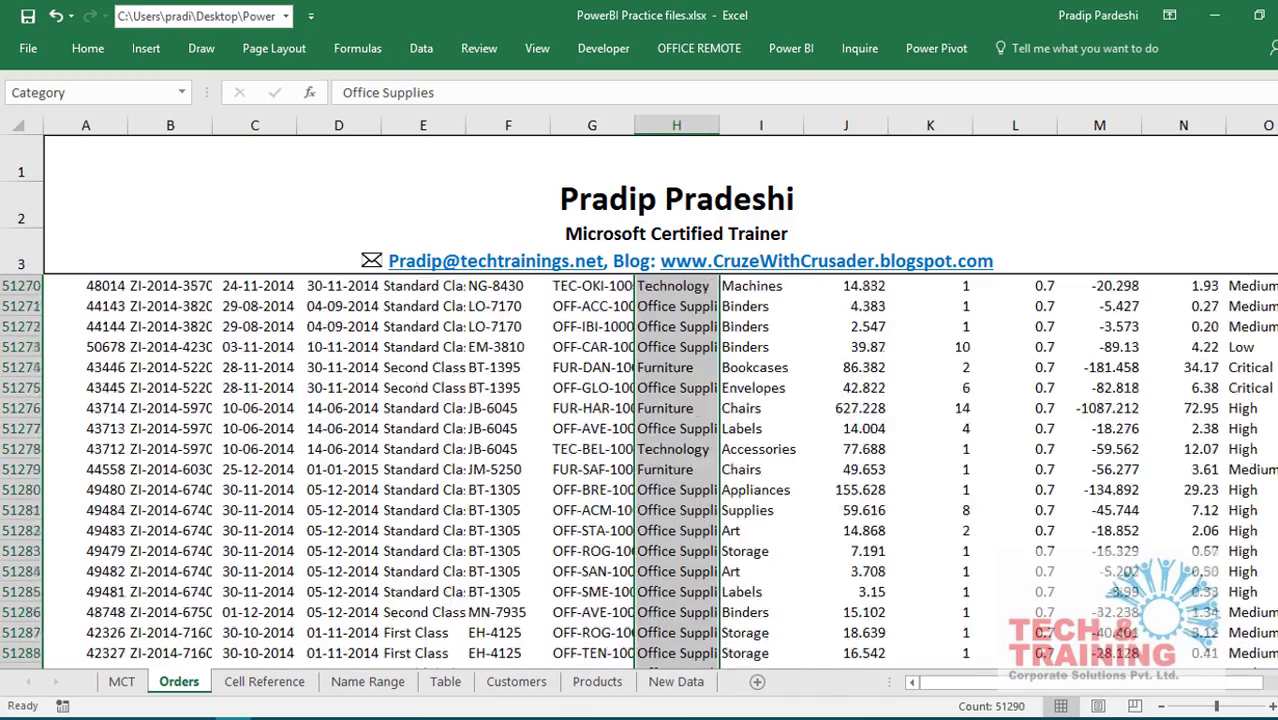
{"action": "scroll", "coordinate": [650, 470], "scroll_direction": "down", "scroll_amount": 8}
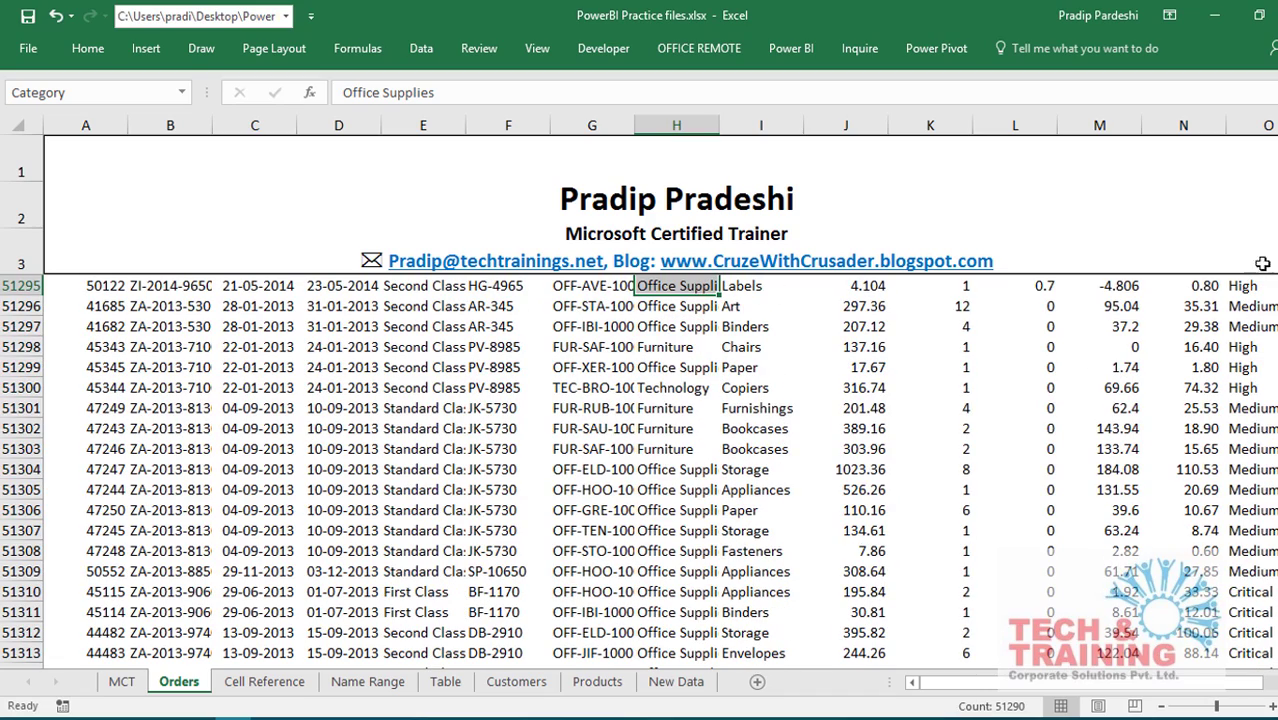
{"action": "scroll", "coordinate": [860, 370], "scroll_direction": "up", "scroll_amount": 1}
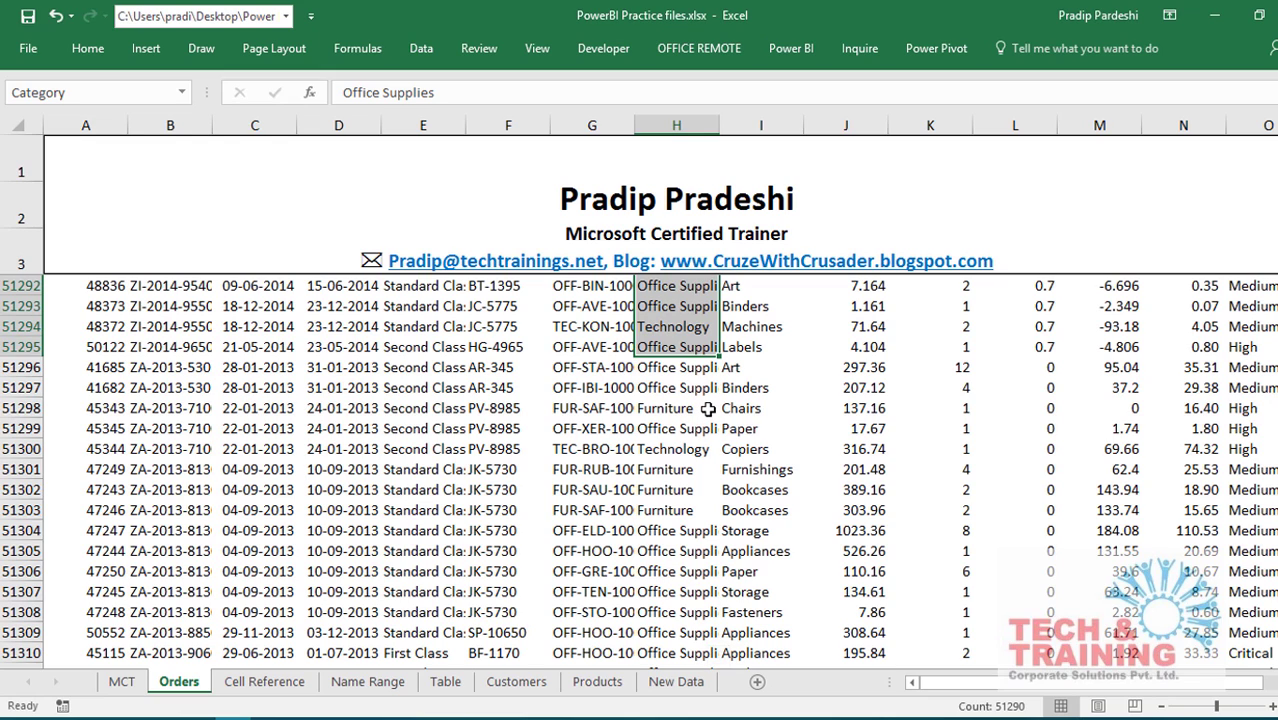
From the Name Range sheet, redefine the name Category in the Name Manager to refer to Orders!$H$5:$H$51431.
{"action": "left_click", "coordinate": [385, 686]}
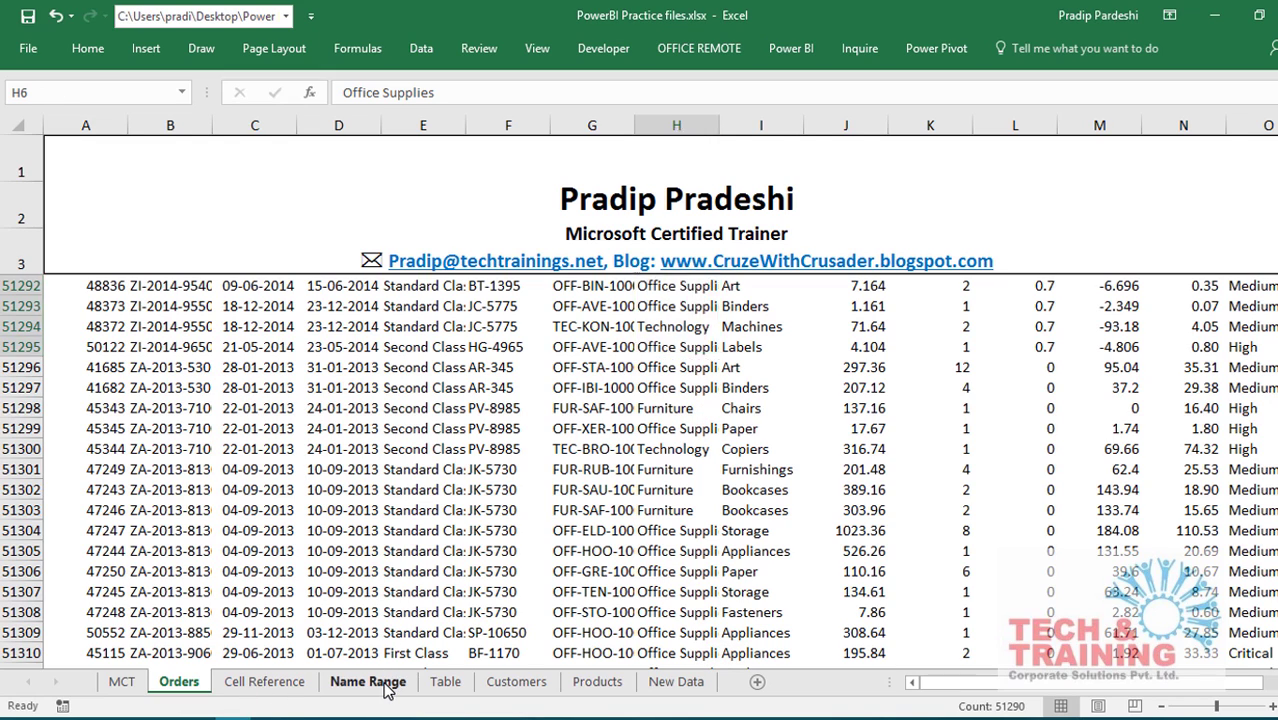
{"action": "left_click", "coordinate": [366, 49]}
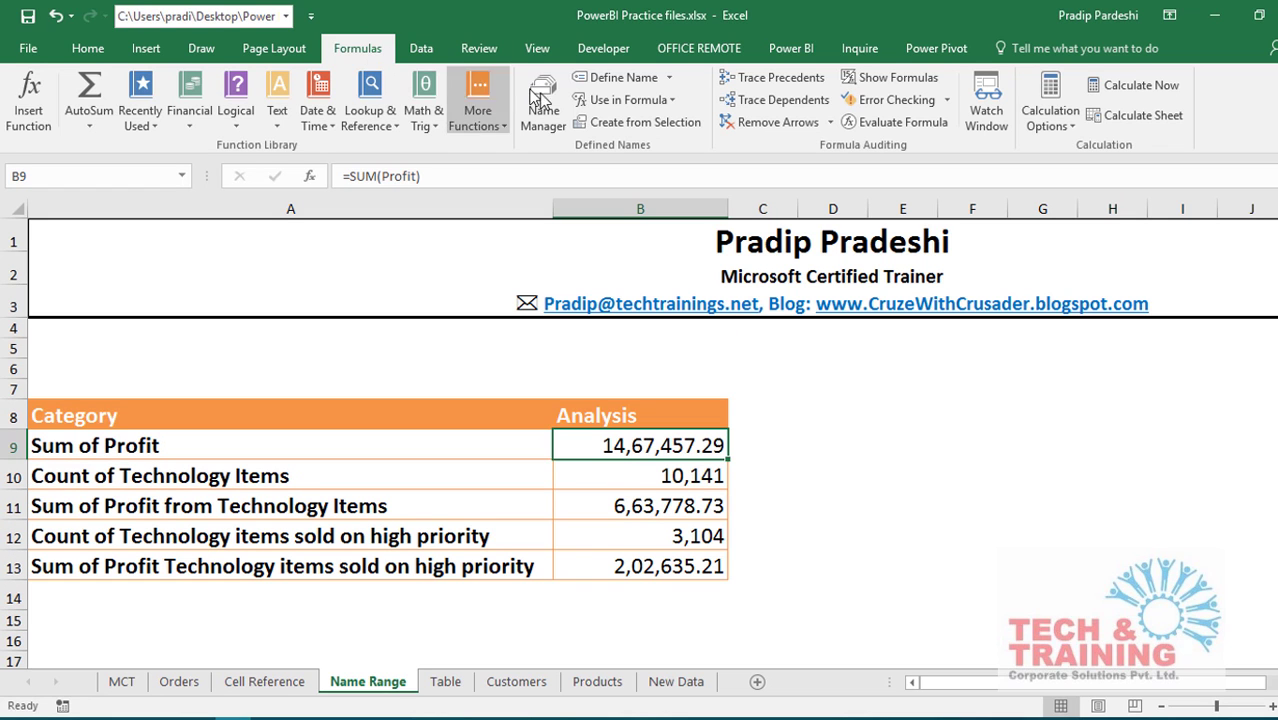
{"action": "left_click", "coordinate": [541, 100]}
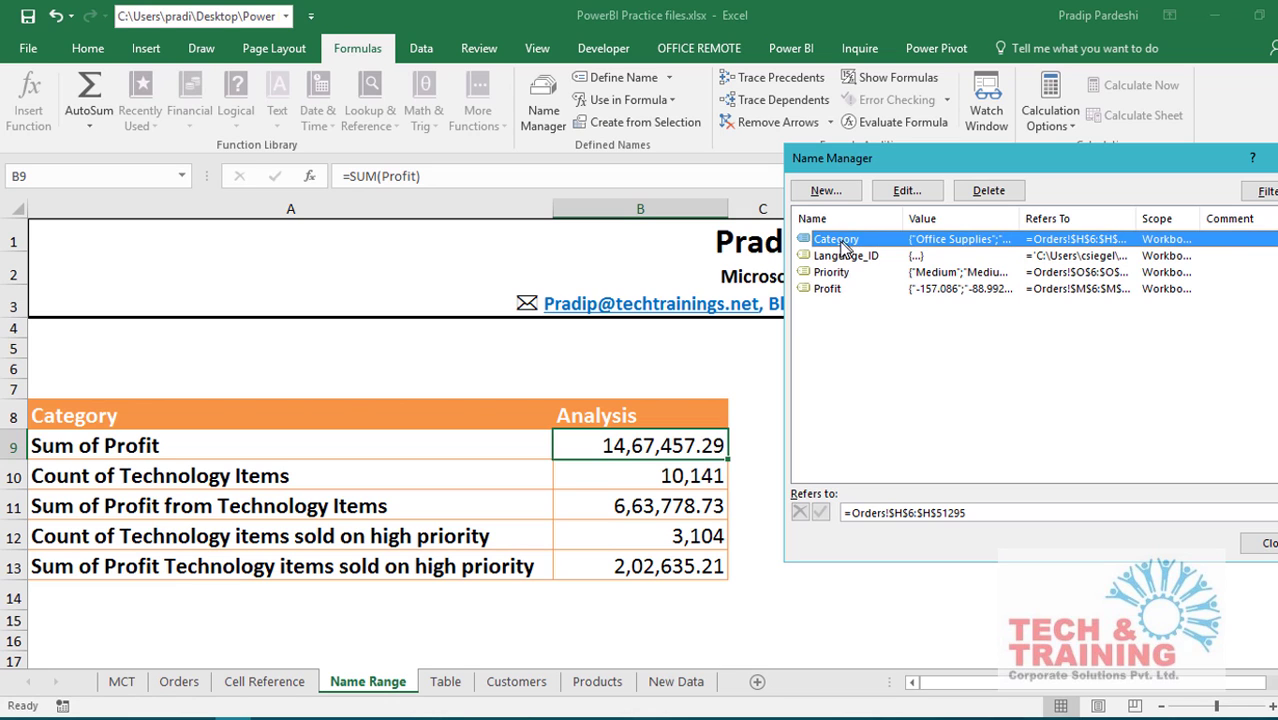
{"action": "left_click", "coordinate": [907, 191]}
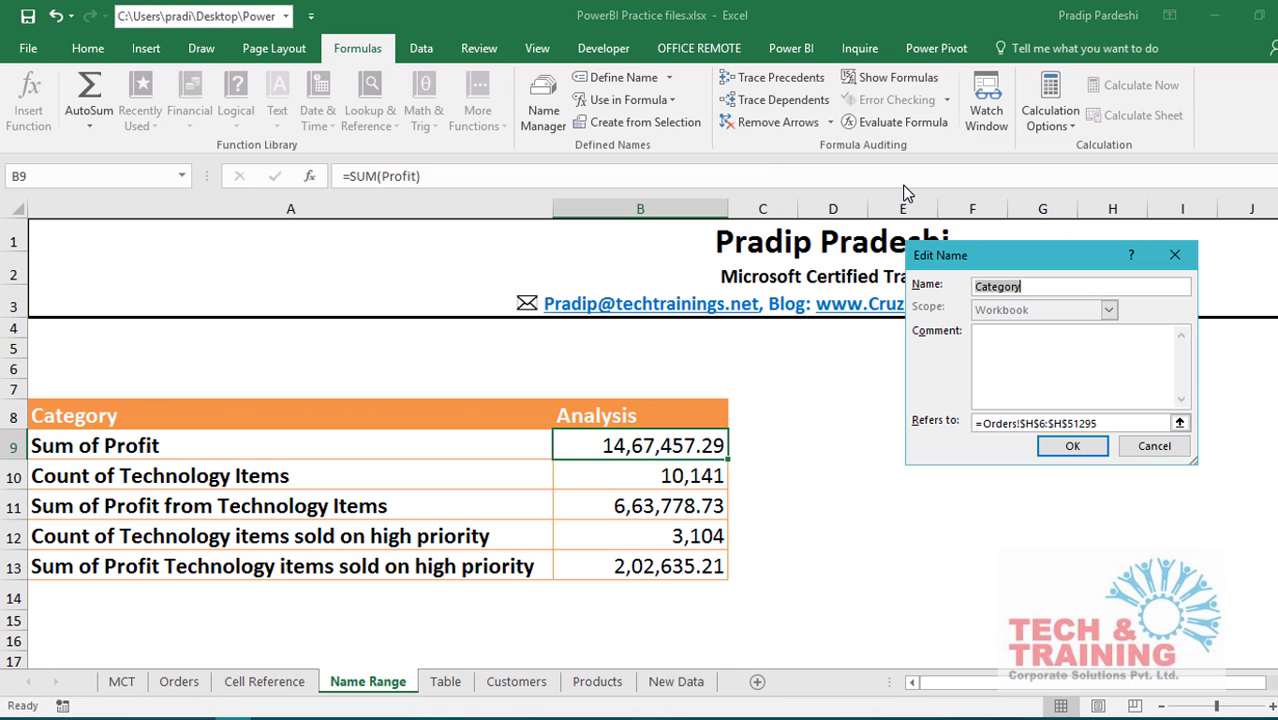
{"action": "left_click", "coordinate": [1100, 423]}
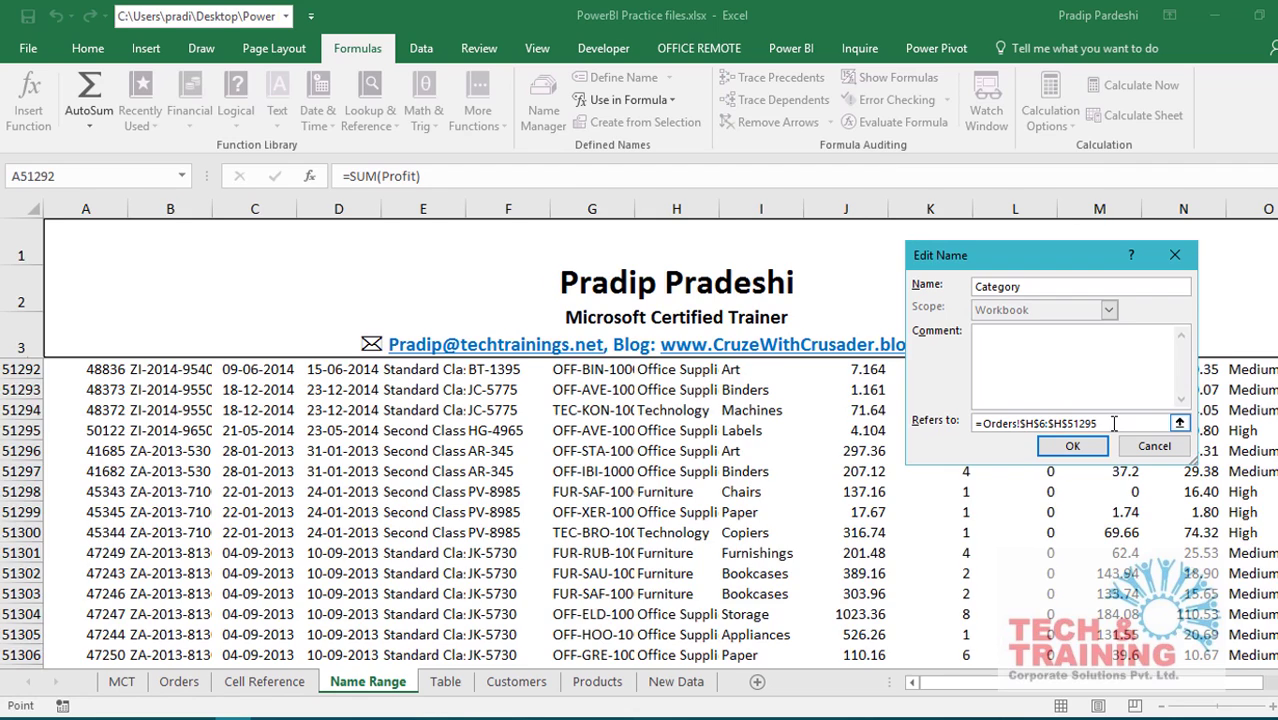
{"action": "left_click_drag", "start_coordinate": [1100, 423], "coordinate": [978, 421]}
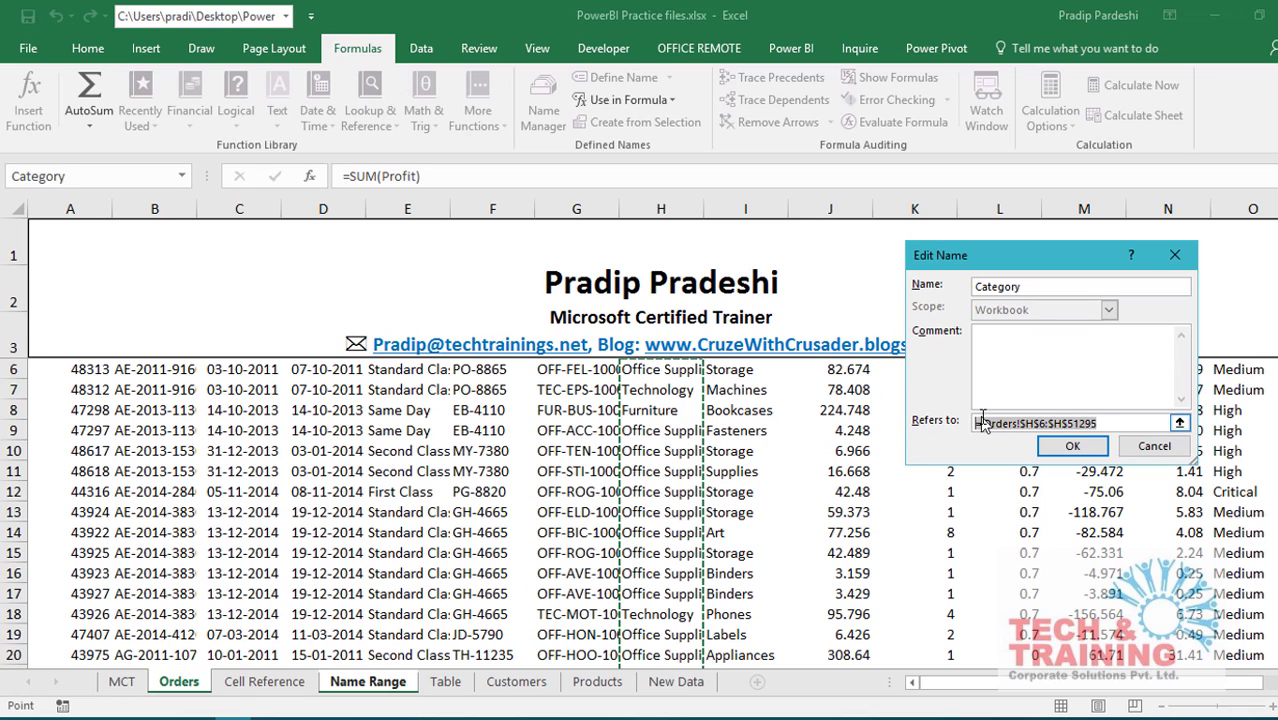
{"action": "key", "text": "BackSpace"}
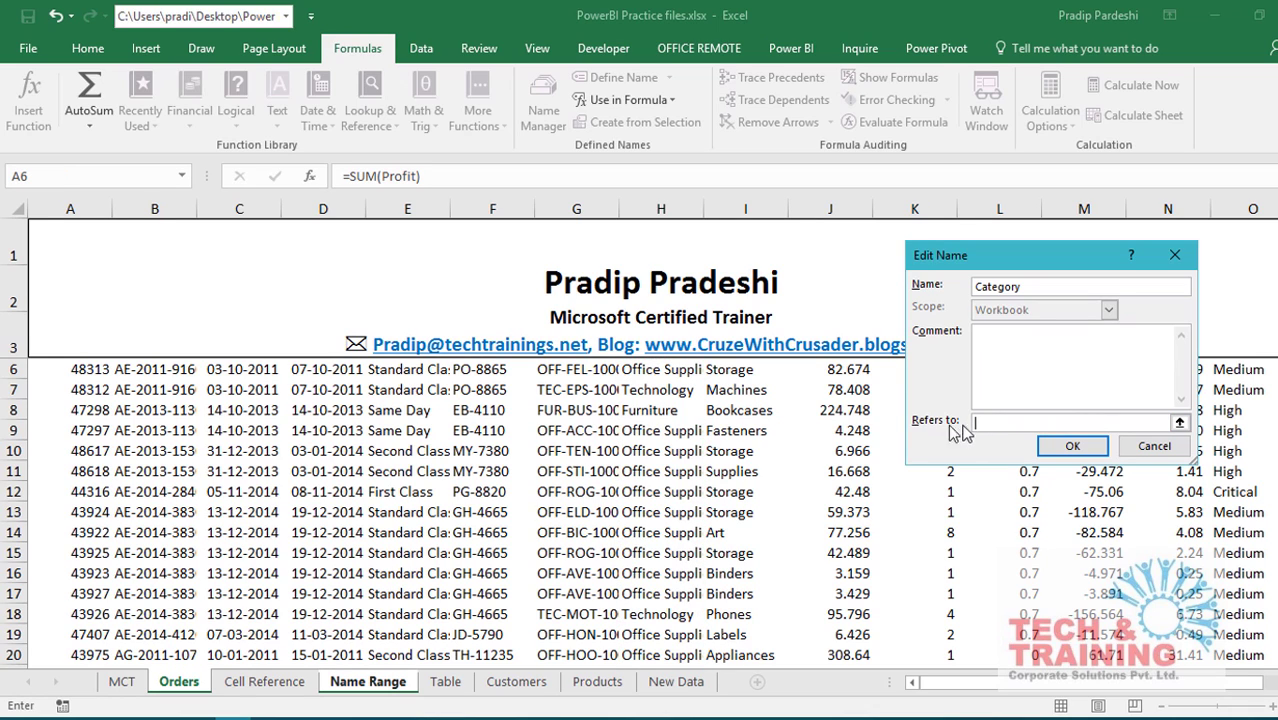
{"action": "left_click", "coordinate": [652, 428]}
{"action": "key", "text": "ctrl+Up"}
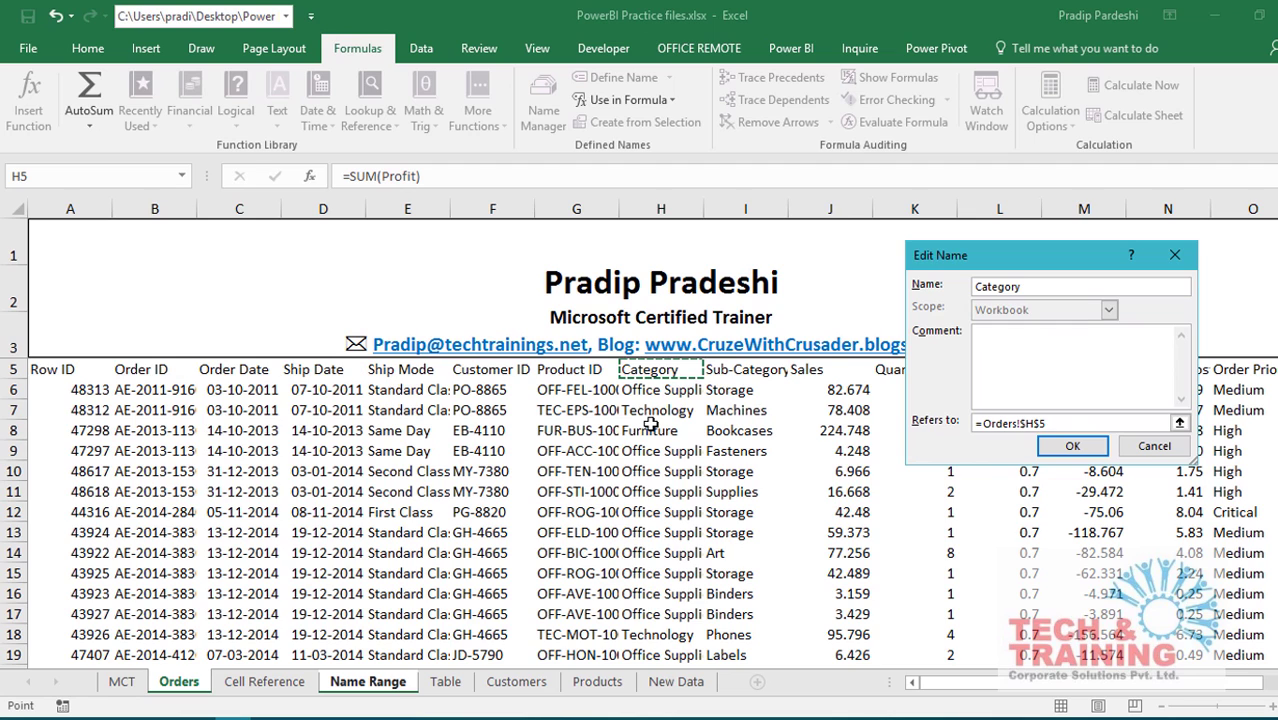
{"action": "key", "text": "ctrl+shift+Down"}
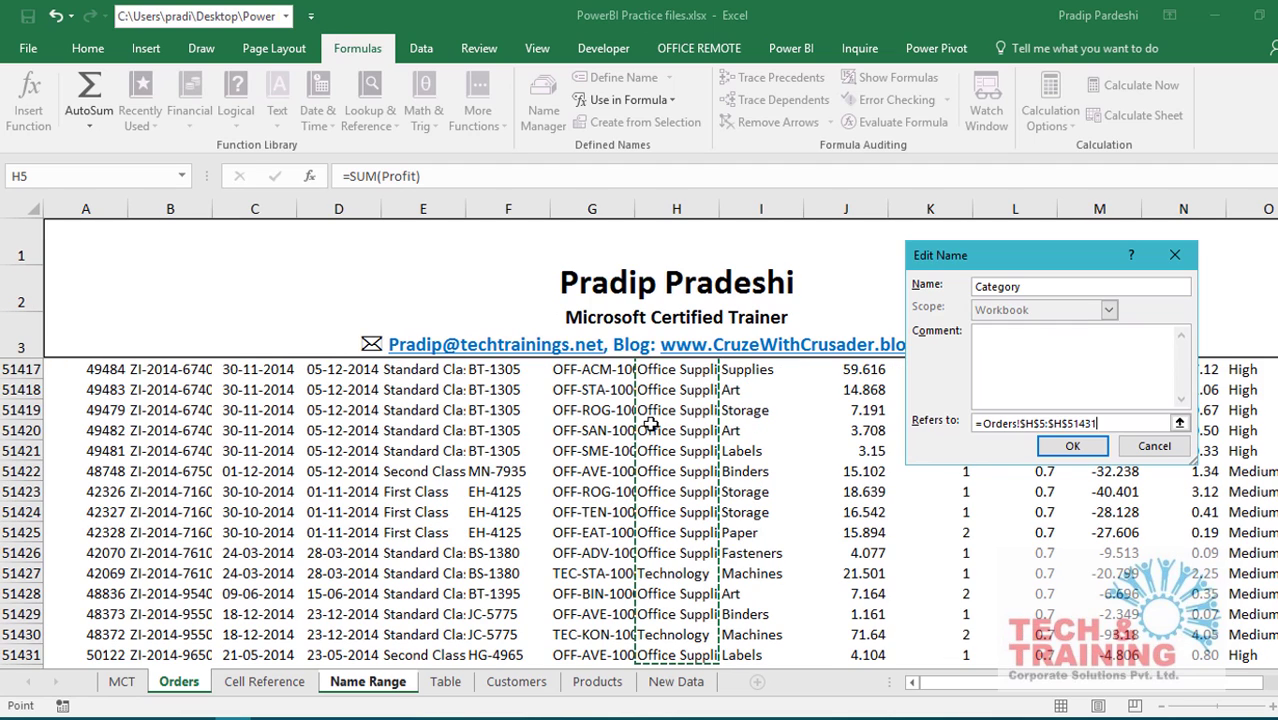
{"action": "left_click", "coordinate": [1088, 451]}
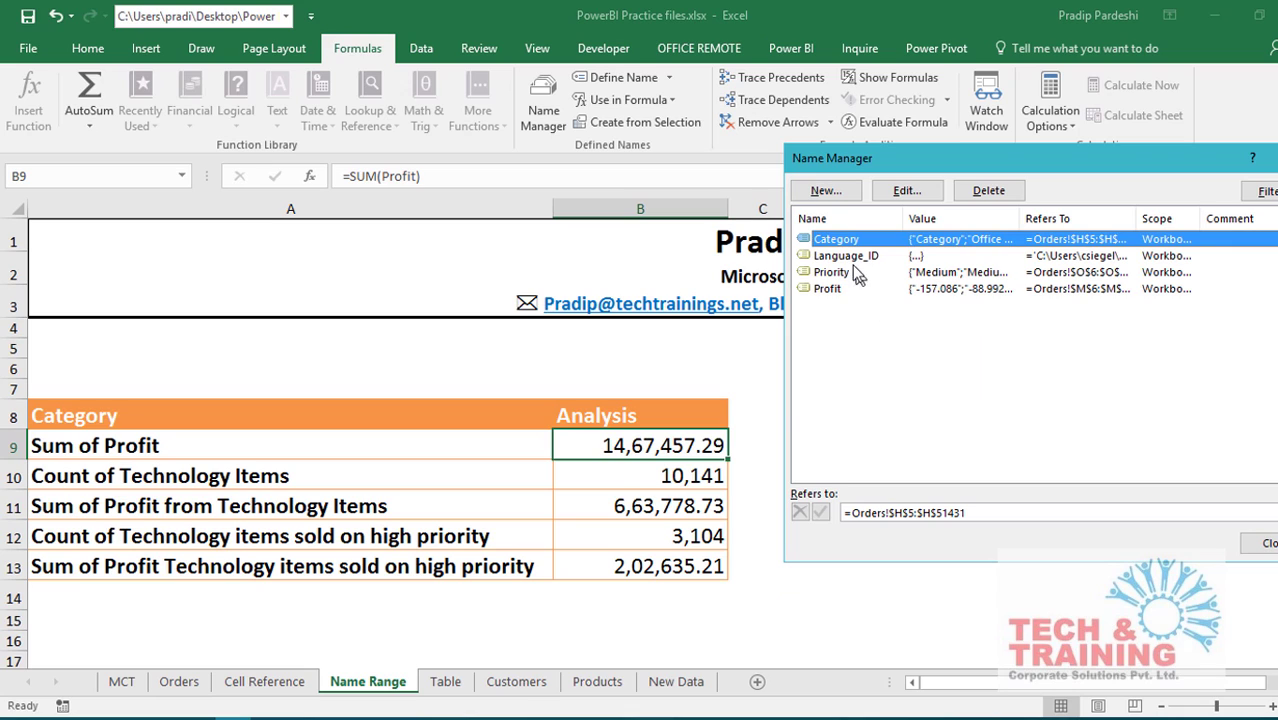
Redefine the name Priority to refer to the whole Order Priority column, Orders!$O$5:$O$51431.
{"action": "left_click", "coordinate": [855, 273]}
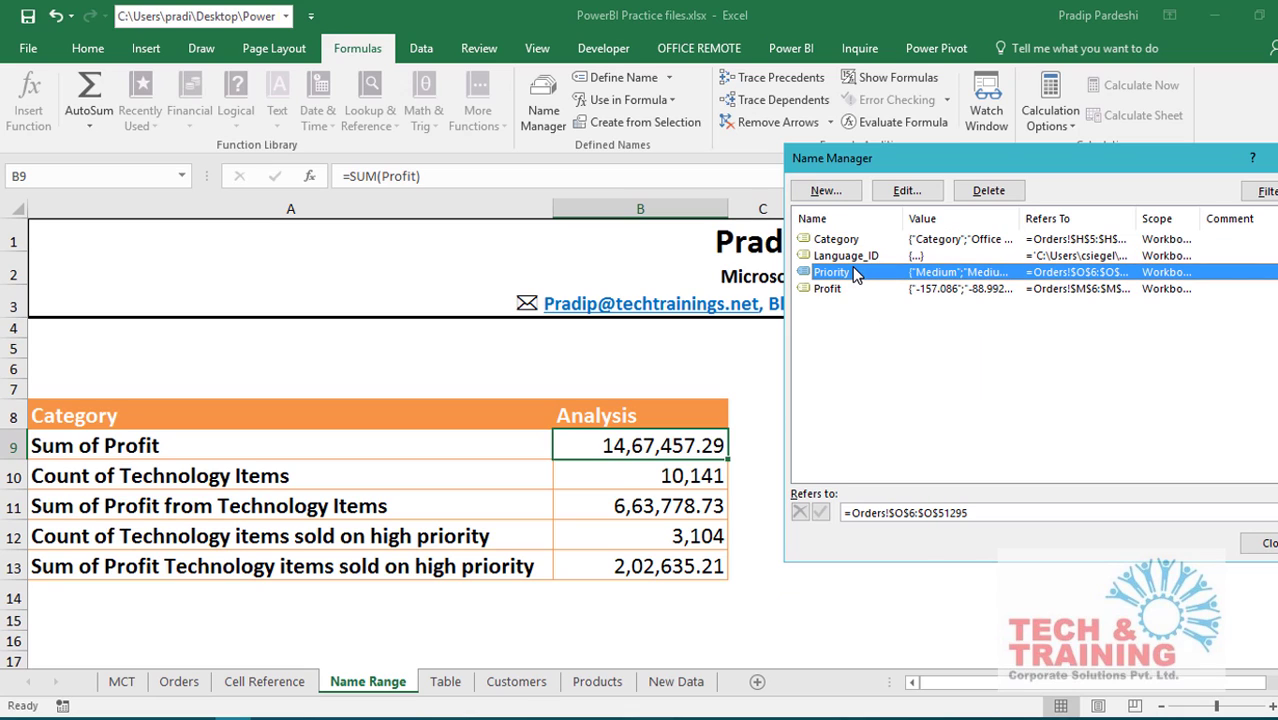
{"action": "left_click", "coordinate": [907, 191]}
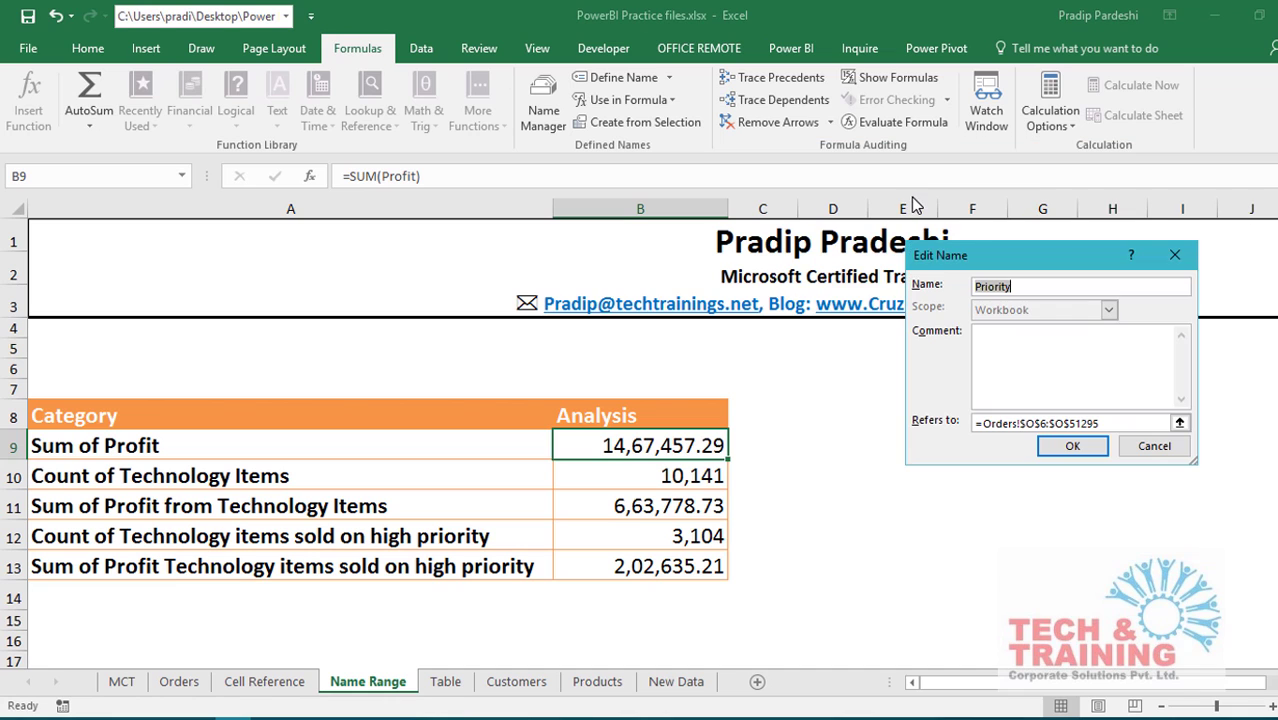
{"action": "left_click", "coordinate": [1100, 422]}
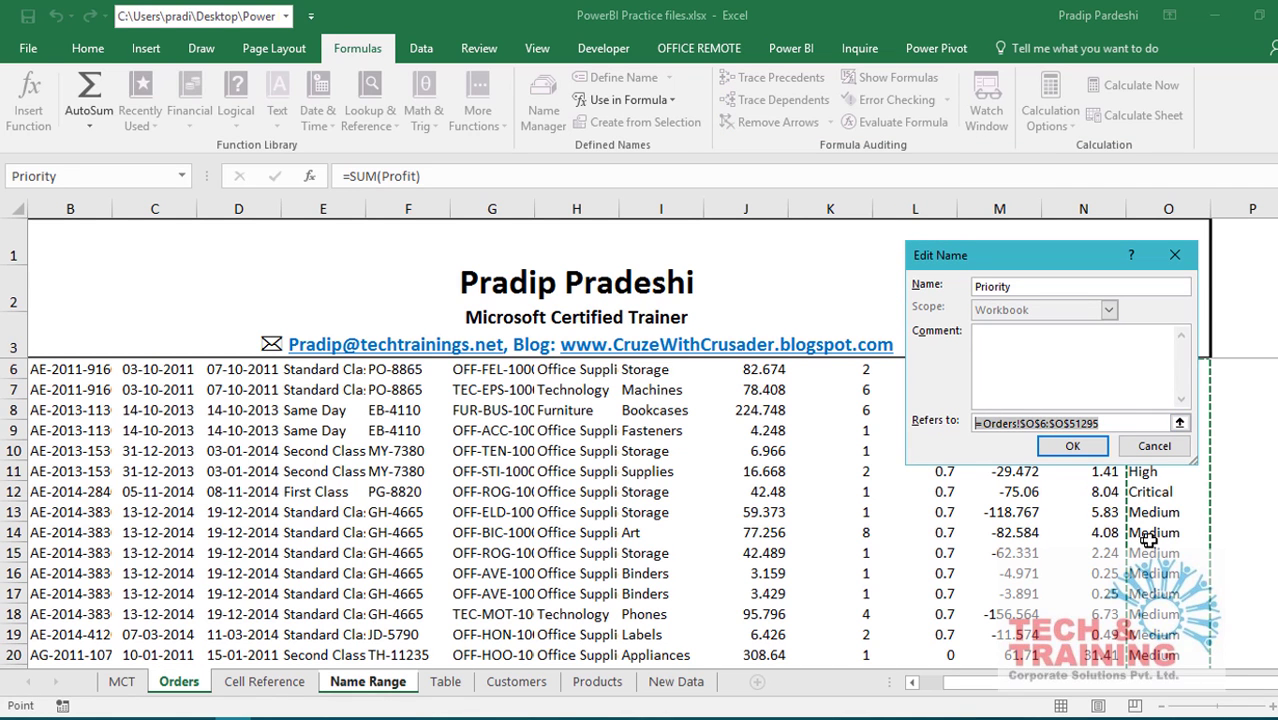
{"action": "left_click_drag", "start_coordinate": [1048, 260], "coordinate": [846, 257]}
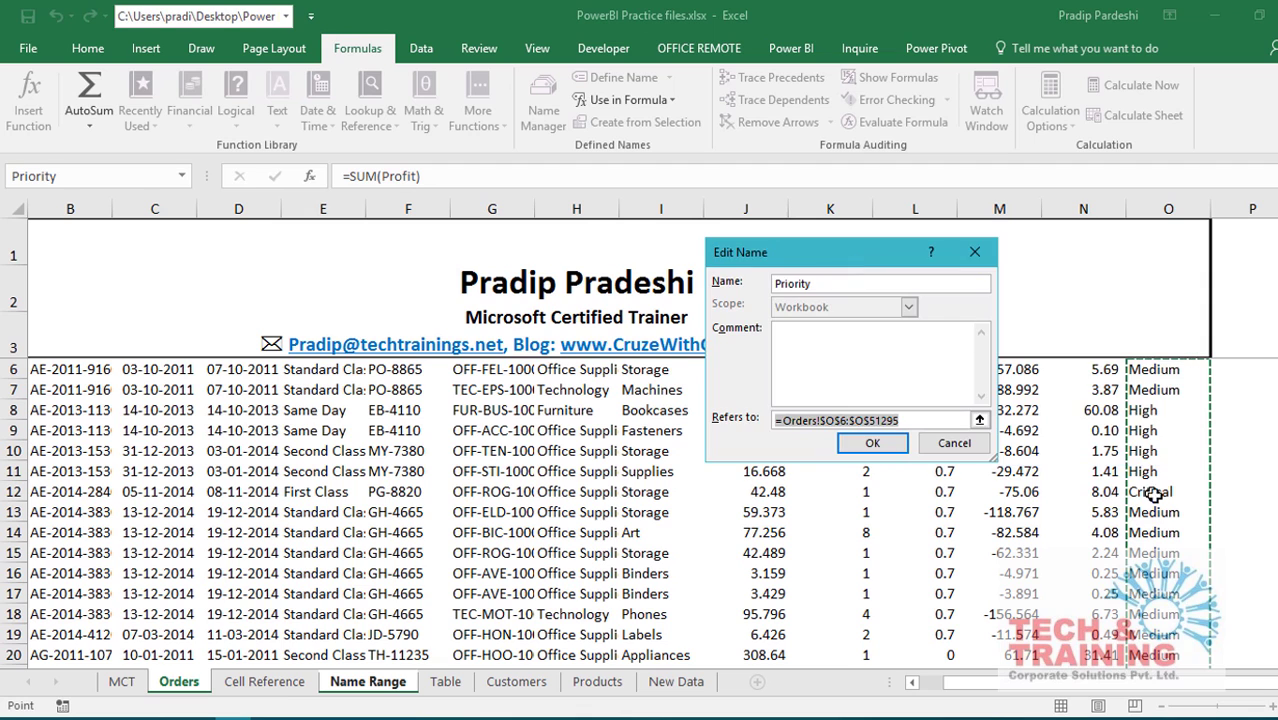
{"action": "left_click", "coordinate": [1155, 495]}
{"action": "key", "text": "ctrl+Up"}
{"action": "key", "text": "ctrl+shift+Down"}
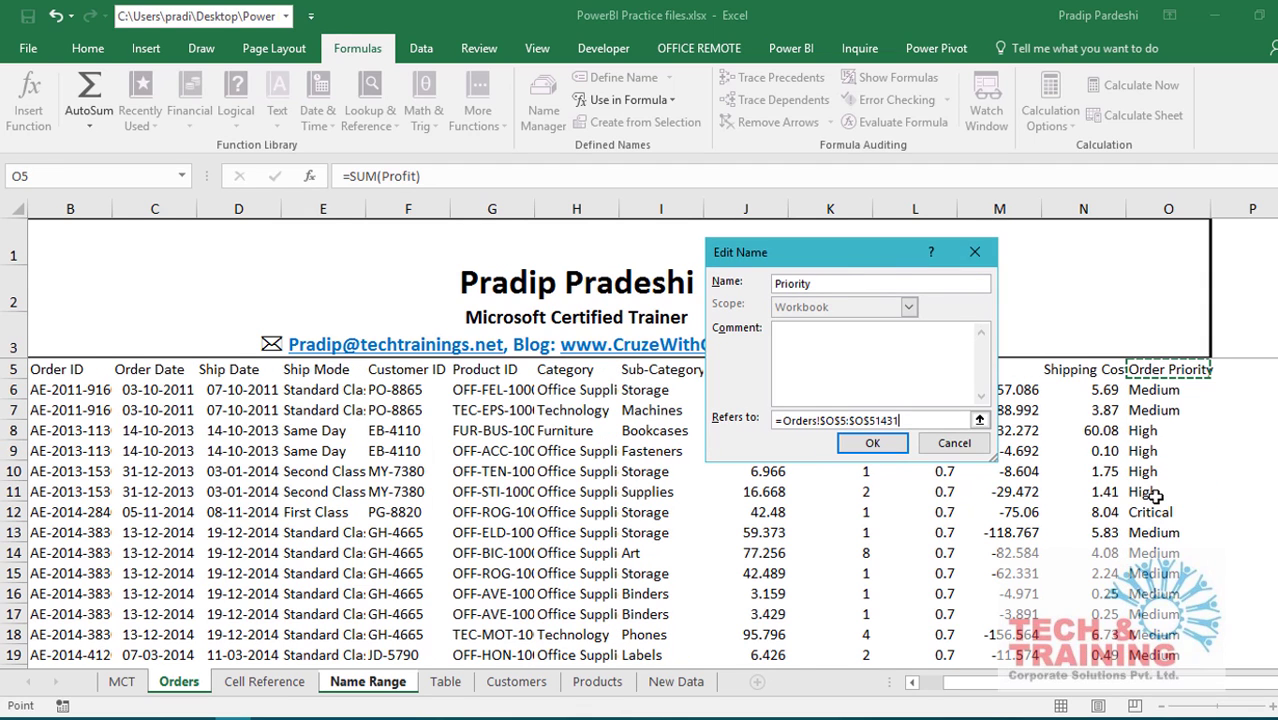
{"action": "left_click", "coordinate": [874, 447]}
Redefine the name Profit to refer to the whole Profit column, Orders!$M$5:$M$51431, and close the Name Manager.
{"action": "left_click", "coordinate": [652, 291]}
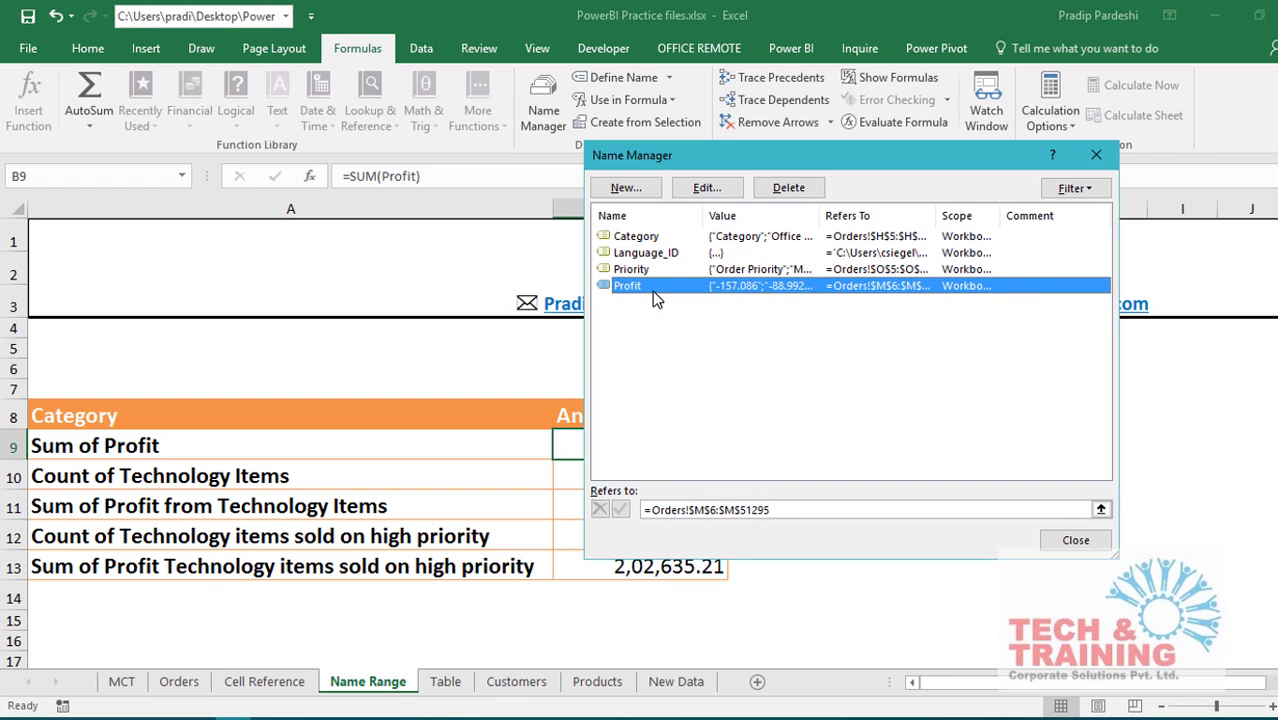
{"action": "left_click", "coordinate": [707, 187]}
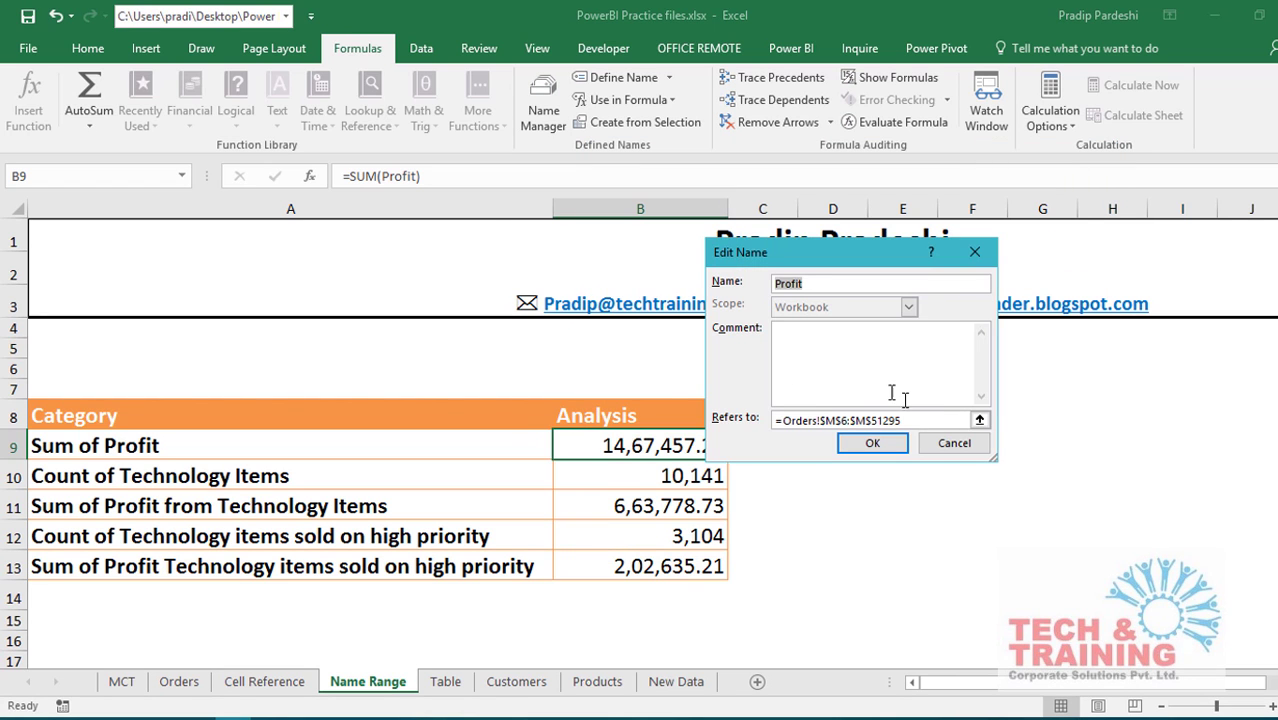
{"action": "left_click", "coordinate": [921, 421]}
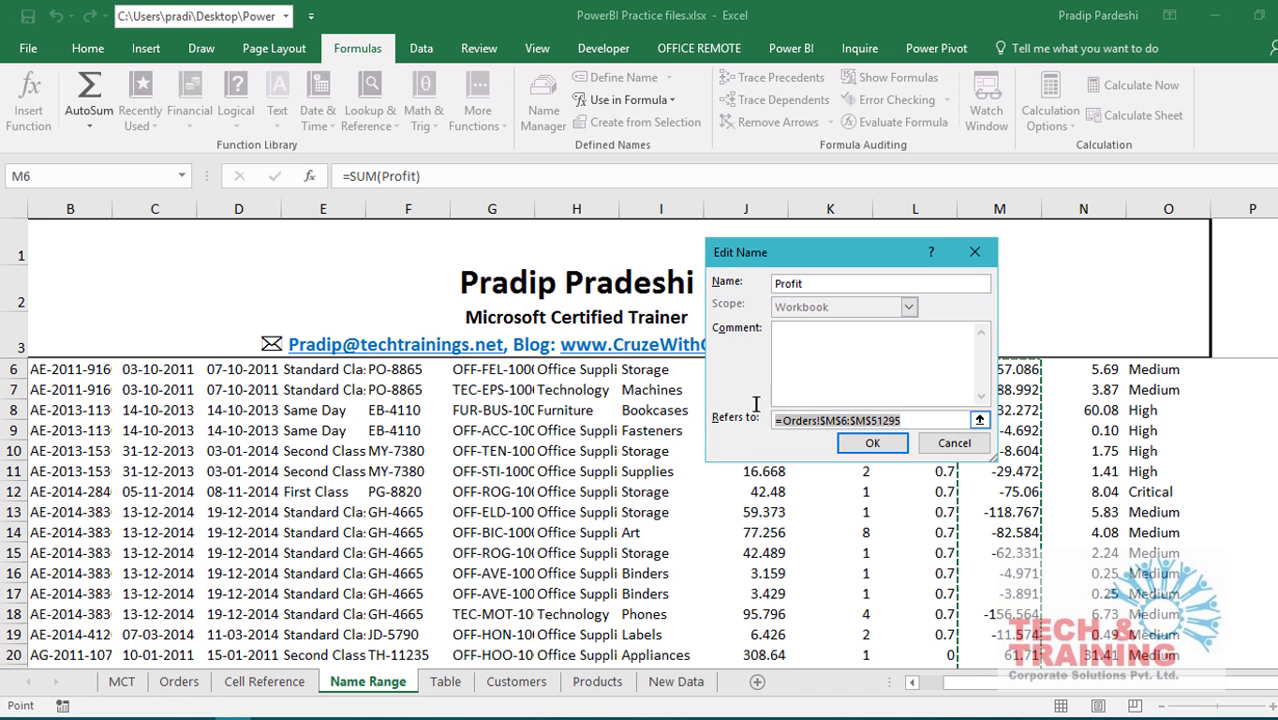
{"action": "left_click", "coordinate": [1022, 514]}
{"action": "key", "text": "ctrl+Up"}
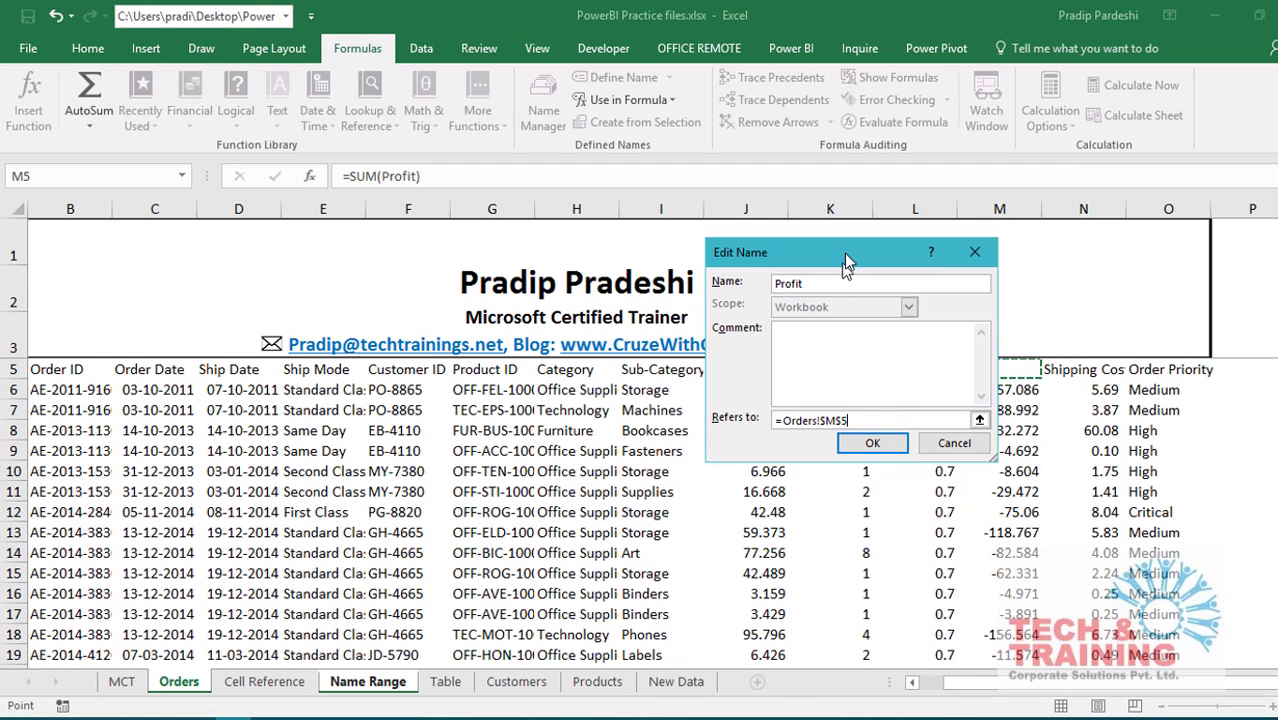
{"action": "left_click_drag", "start_coordinate": [844, 253], "coordinate": [740, 253]}
{"action": "key", "text": "ctrl+shift+Down"}
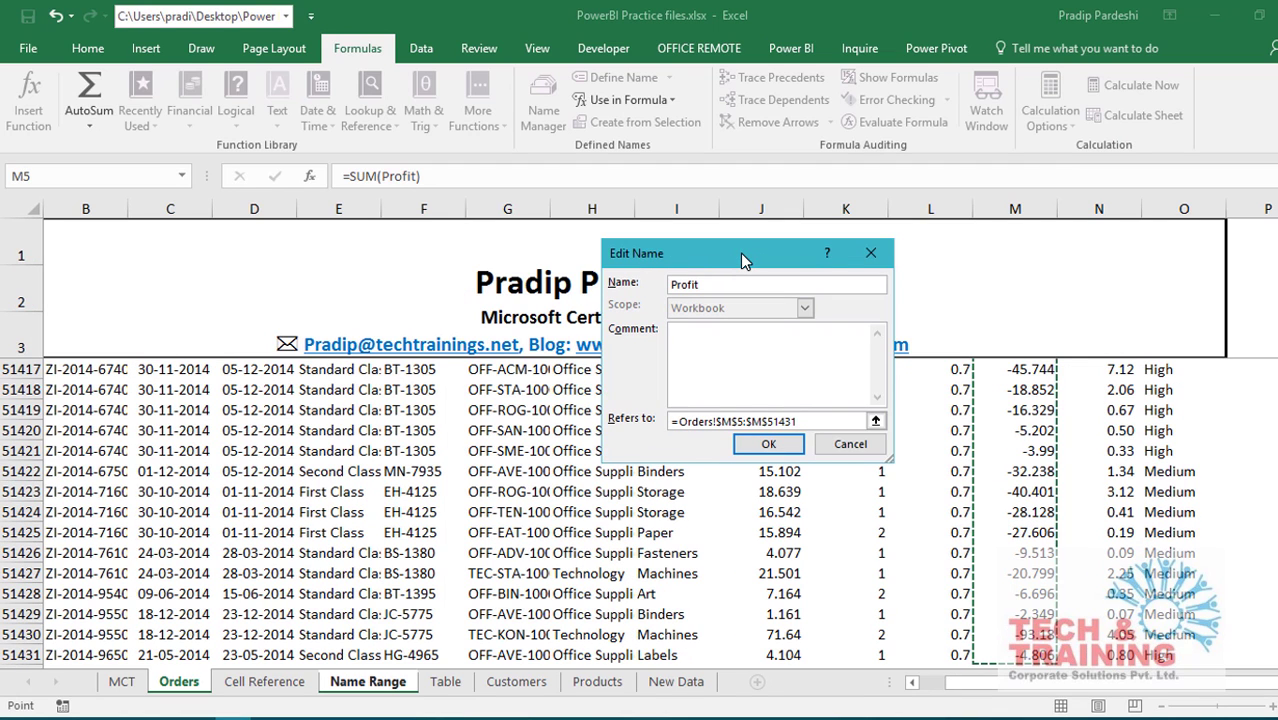
{"action": "key", "text": "Return"}
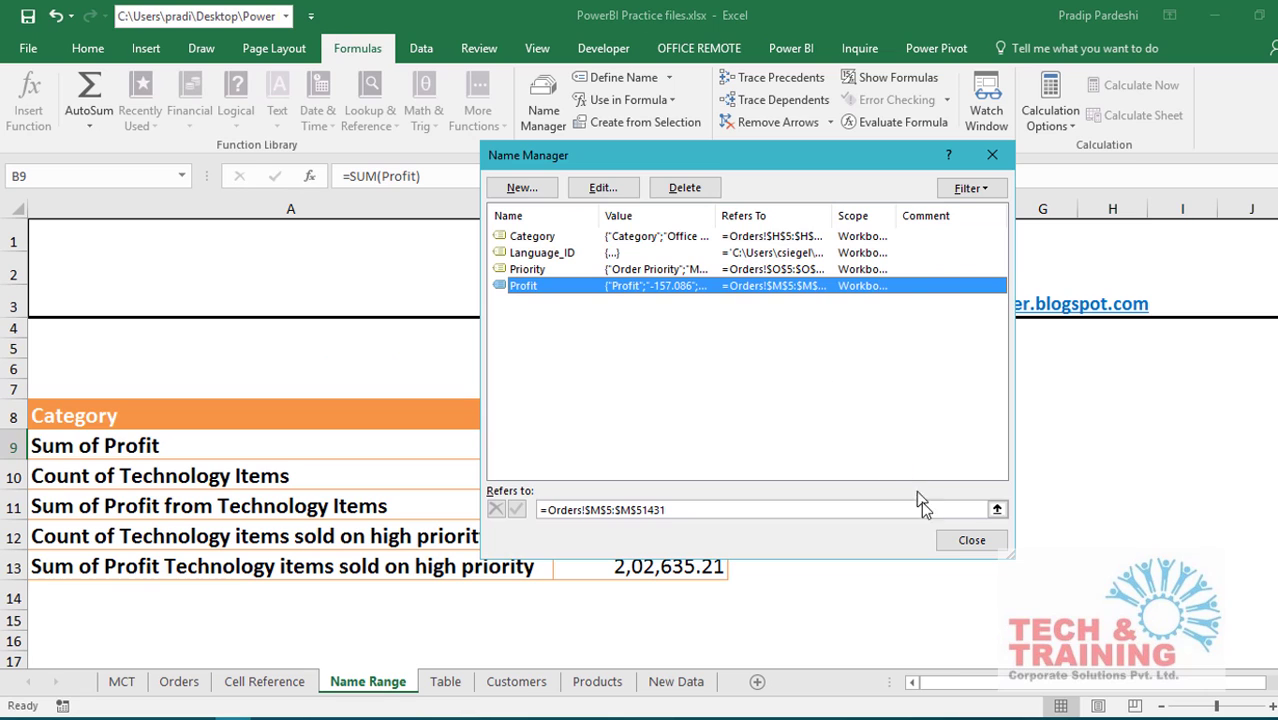
{"action": "left_click", "coordinate": [970, 540]}
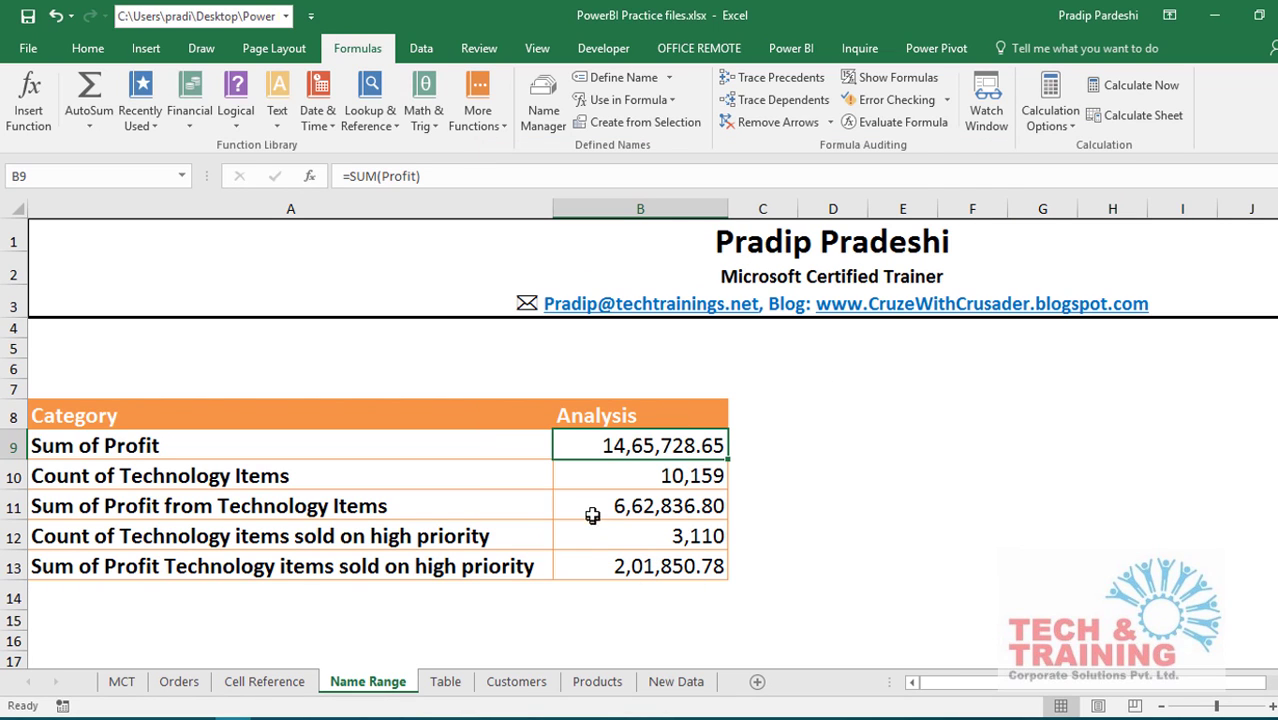
Compare the analysis results in B9:B13 on the Cell Reference and Name Range sheets.
{"action": "left_click", "coordinate": [293, 683]}
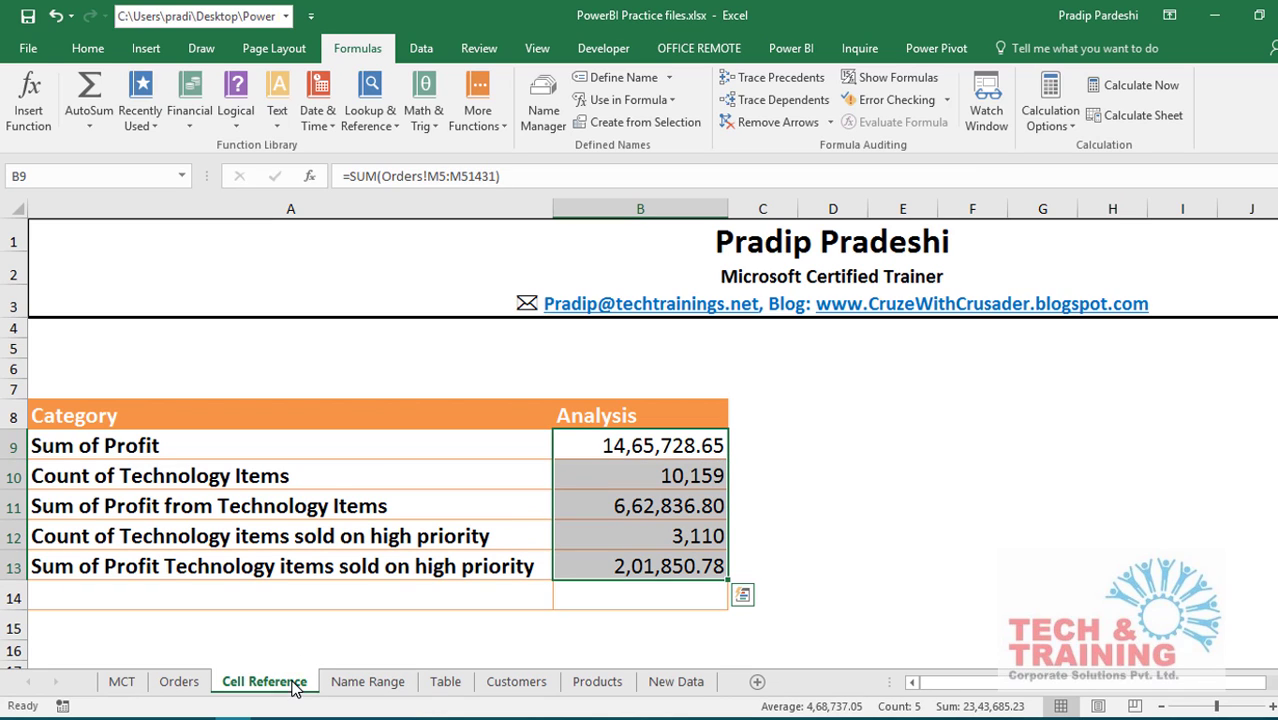
{"action": "left_click", "coordinate": [368, 681]}
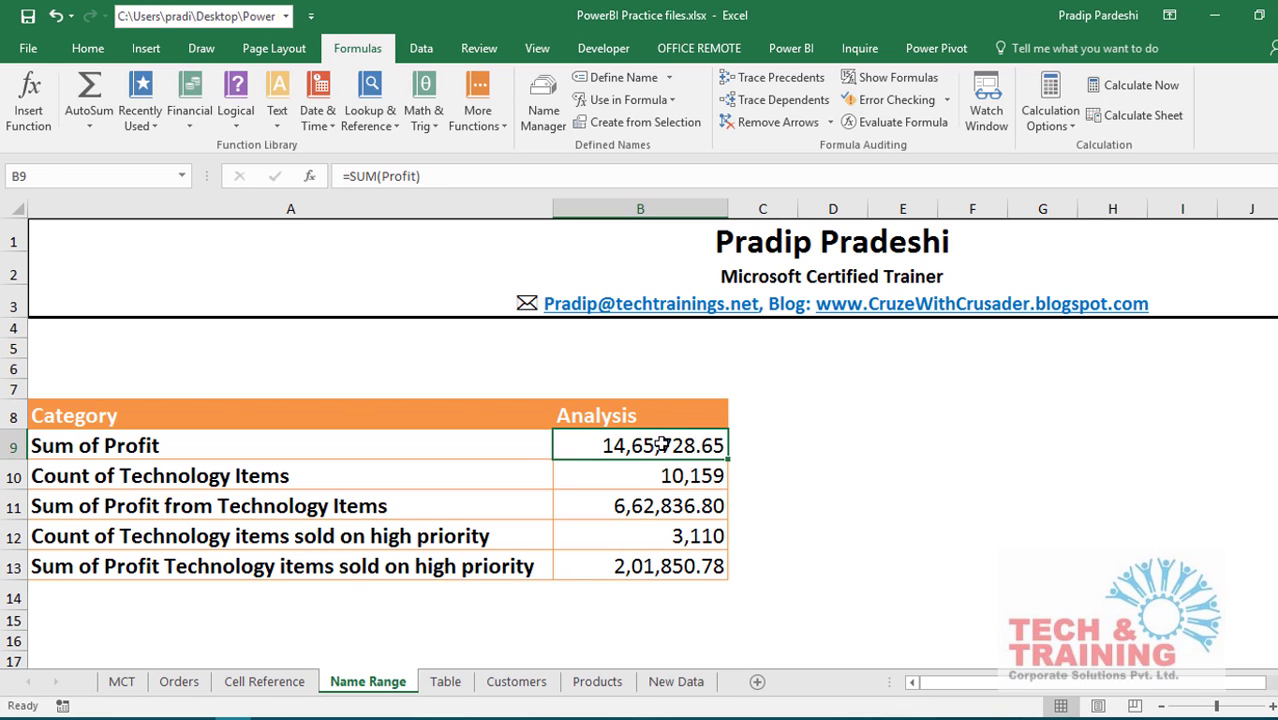
{"action": "left_click_drag", "start_coordinate": [662, 445], "coordinate": [665, 566]}
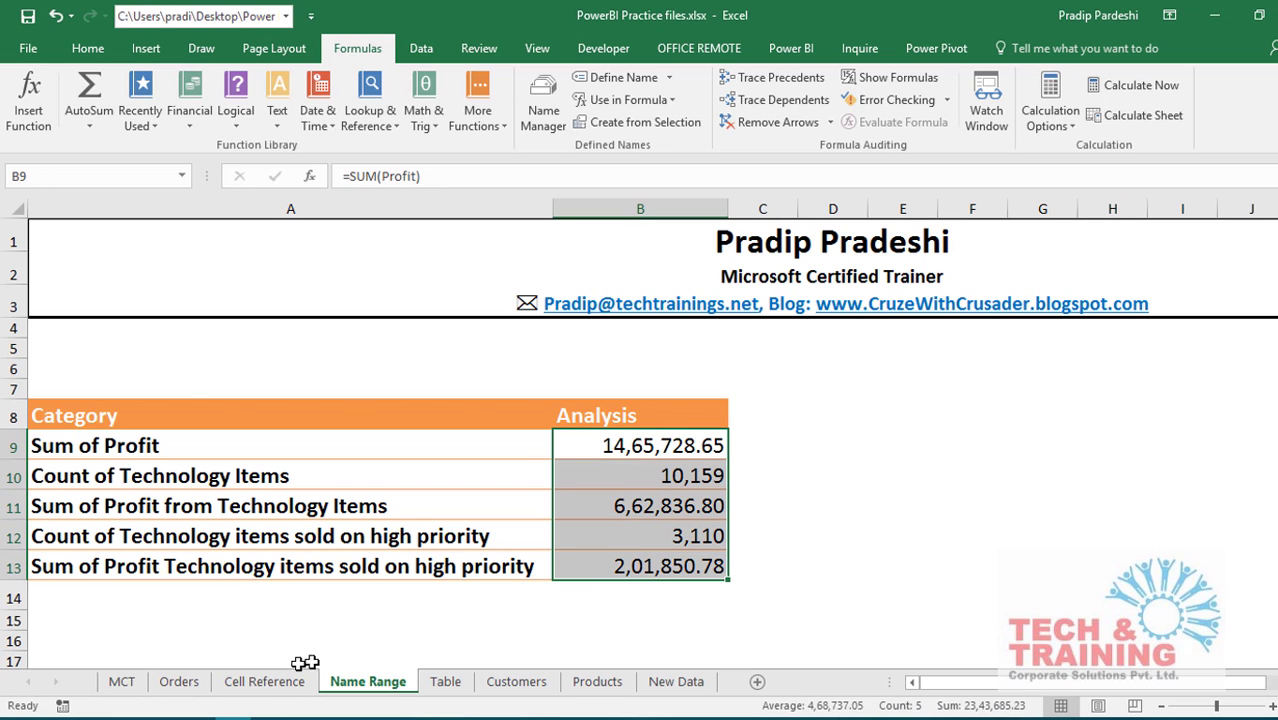
Go to the header row of the Orders data and review the workbook's defined names in the Name Manager.
{"action": "left_click", "coordinate": [184, 686]}
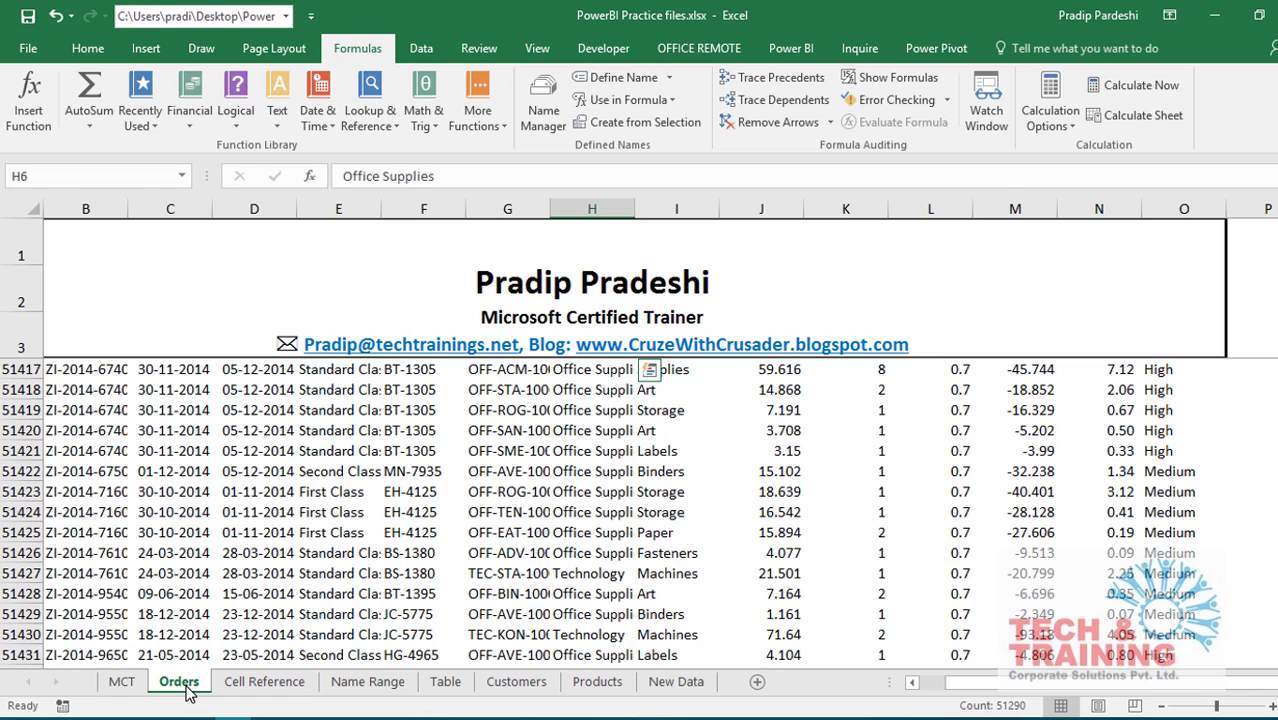
{"action": "left_click", "coordinate": [232, 593]}
{"action": "key", "text": "ctrl+Up"}
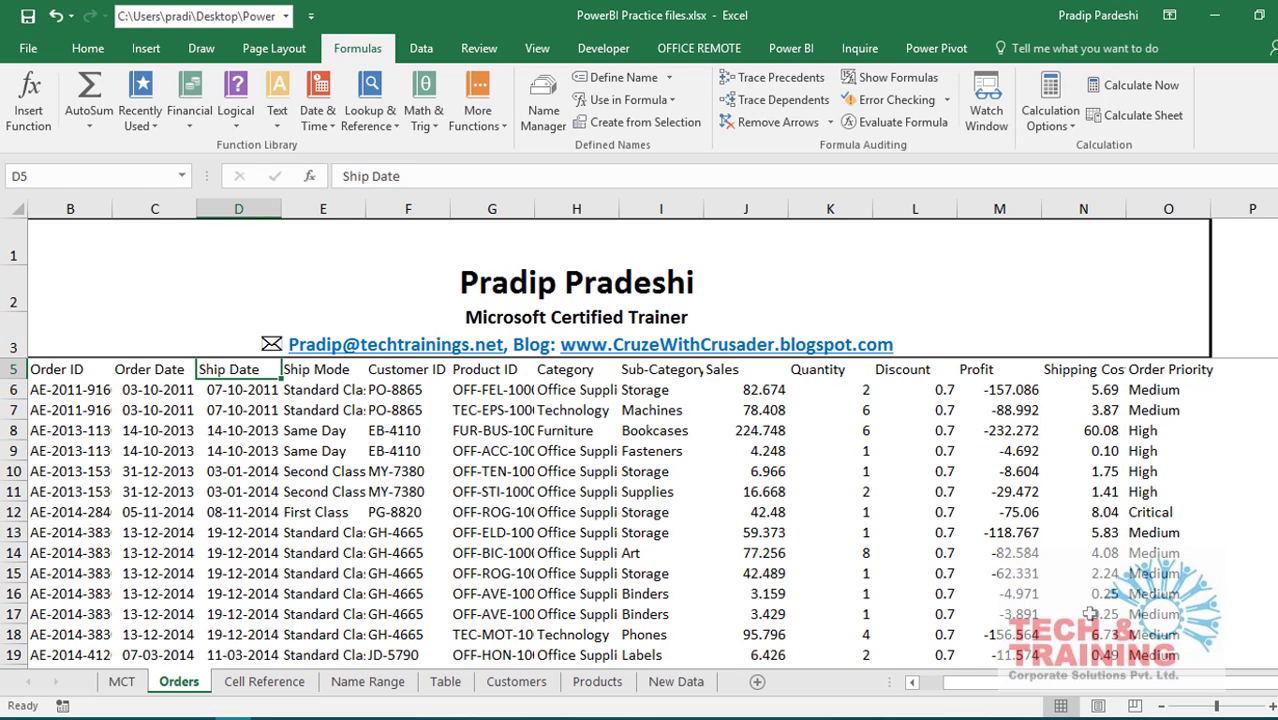
{"action": "left_click", "coordinate": [541, 112]}
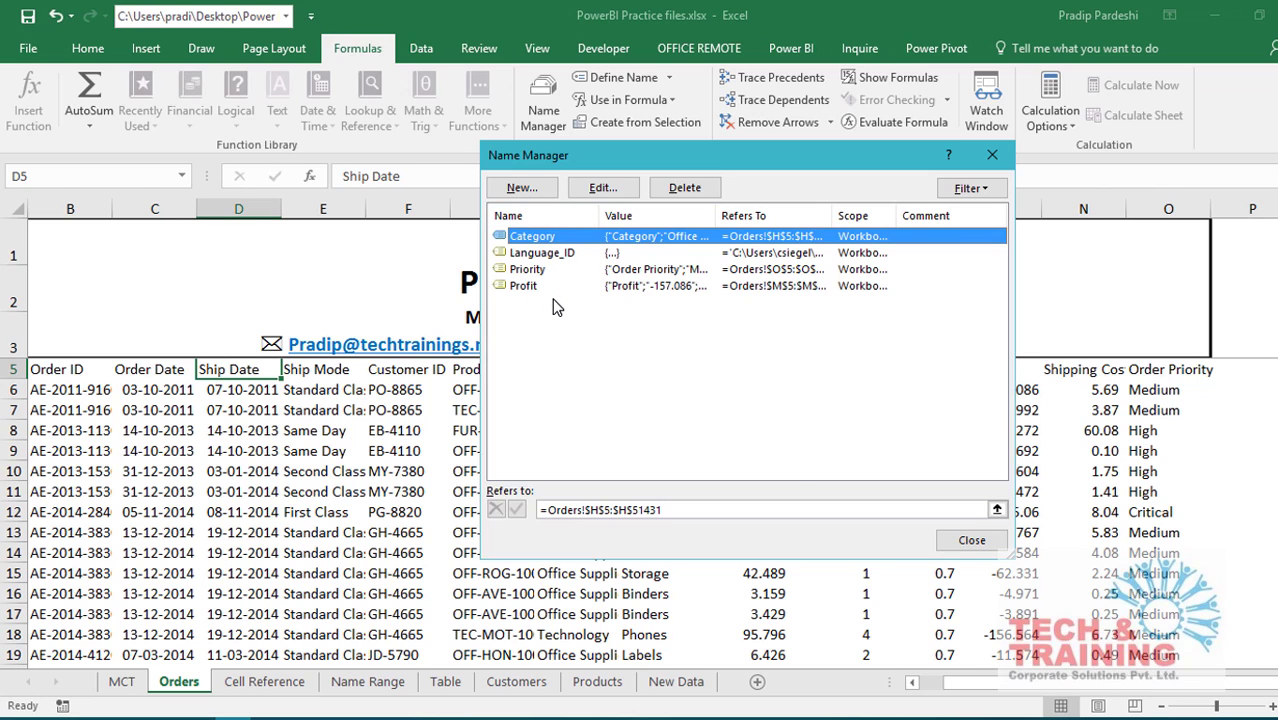
{"action": "left_click", "coordinate": [968, 540]}
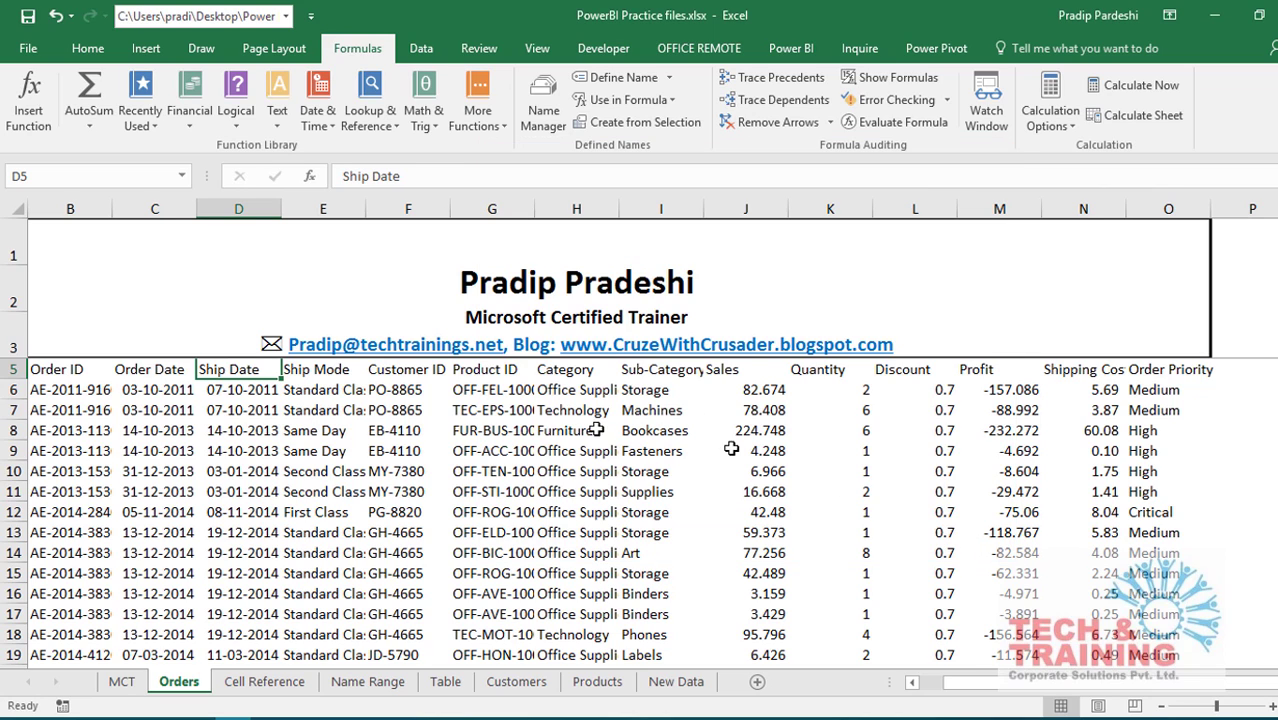
{"action": "scroll", "coordinate": [553, 430], "scroll_direction": "up", "scroll_amount": 1}
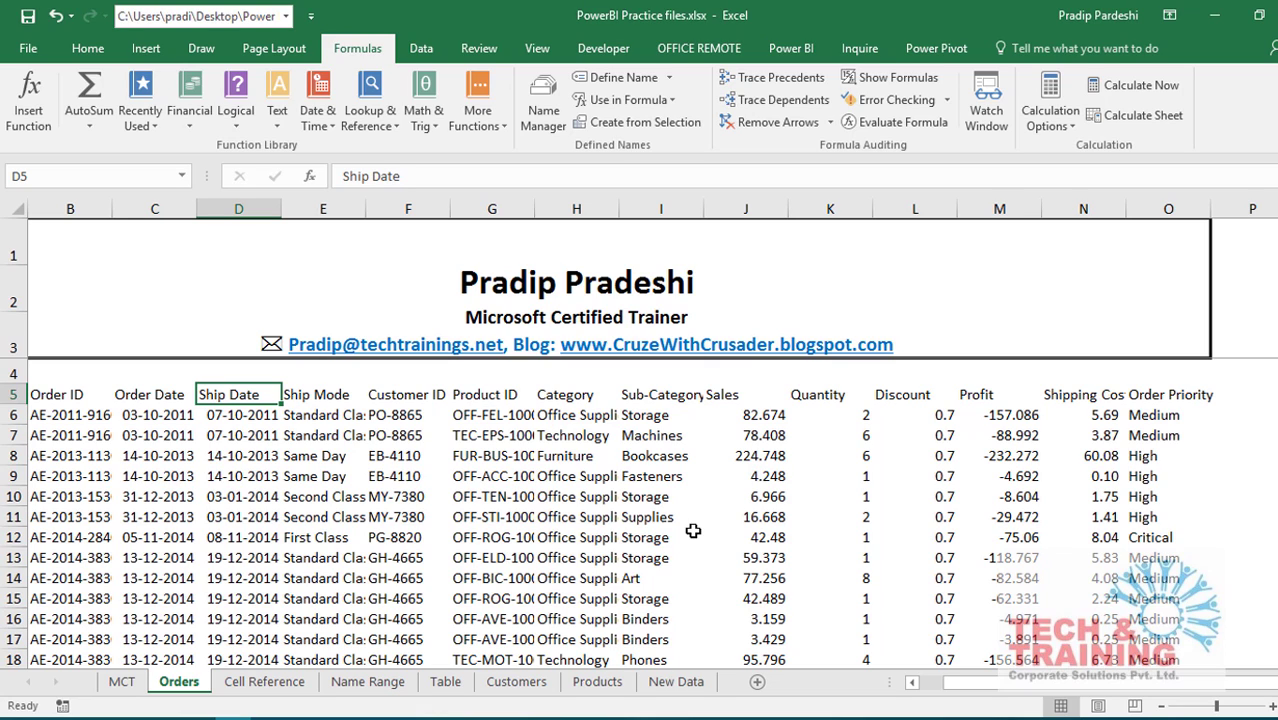
{"action": "left_click", "coordinate": [532, 538]}
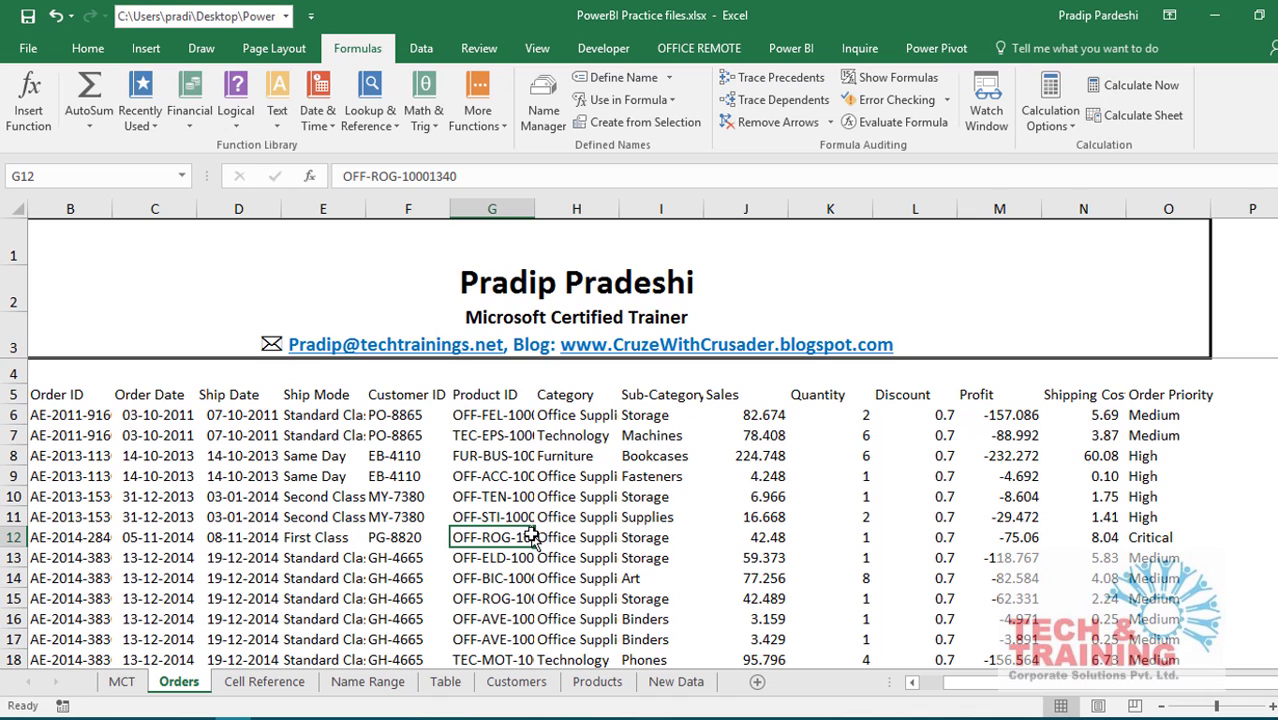
{"action": "left_click", "coordinate": [147, 49]}
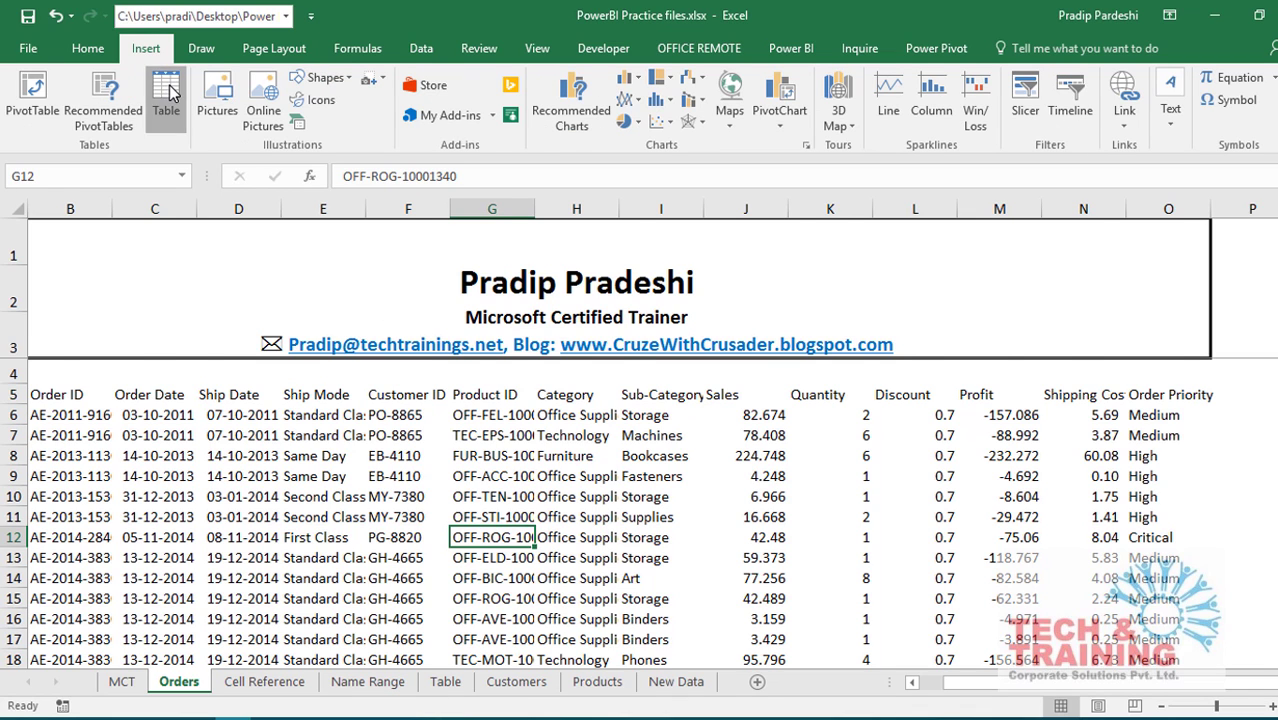
{"action": "left_click", "coordinate": [167, 90]}
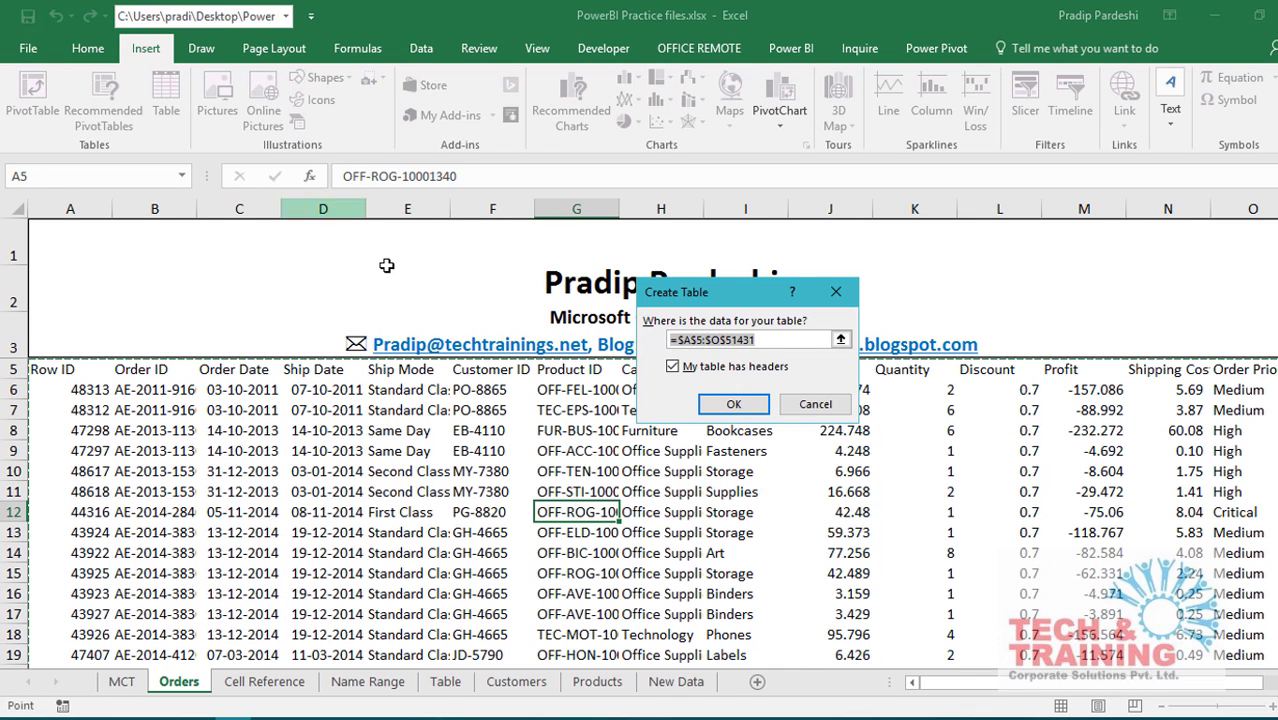
{"action": "key", "text": "Escape"}
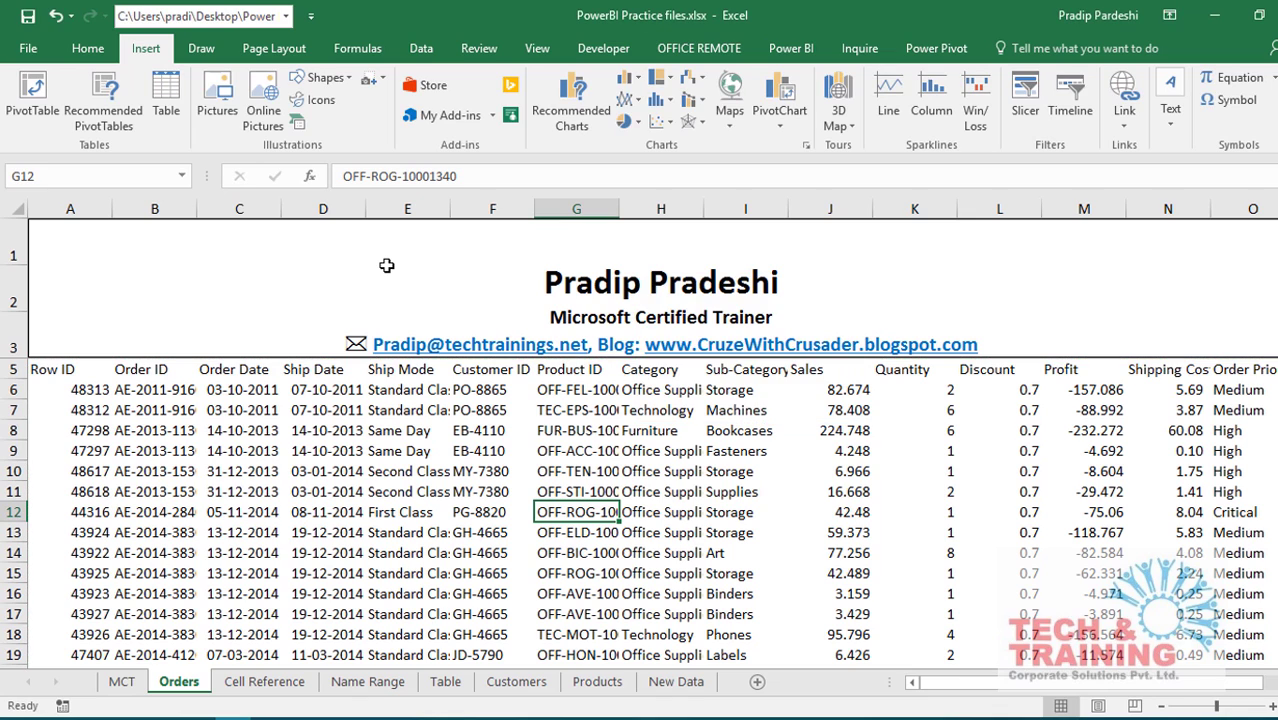
Format the Orders data $A$5:$O$51431 as a table with headers, using the first orange style in the Medium group.
{"action": "left_click", "coordinate": [90, 54]}
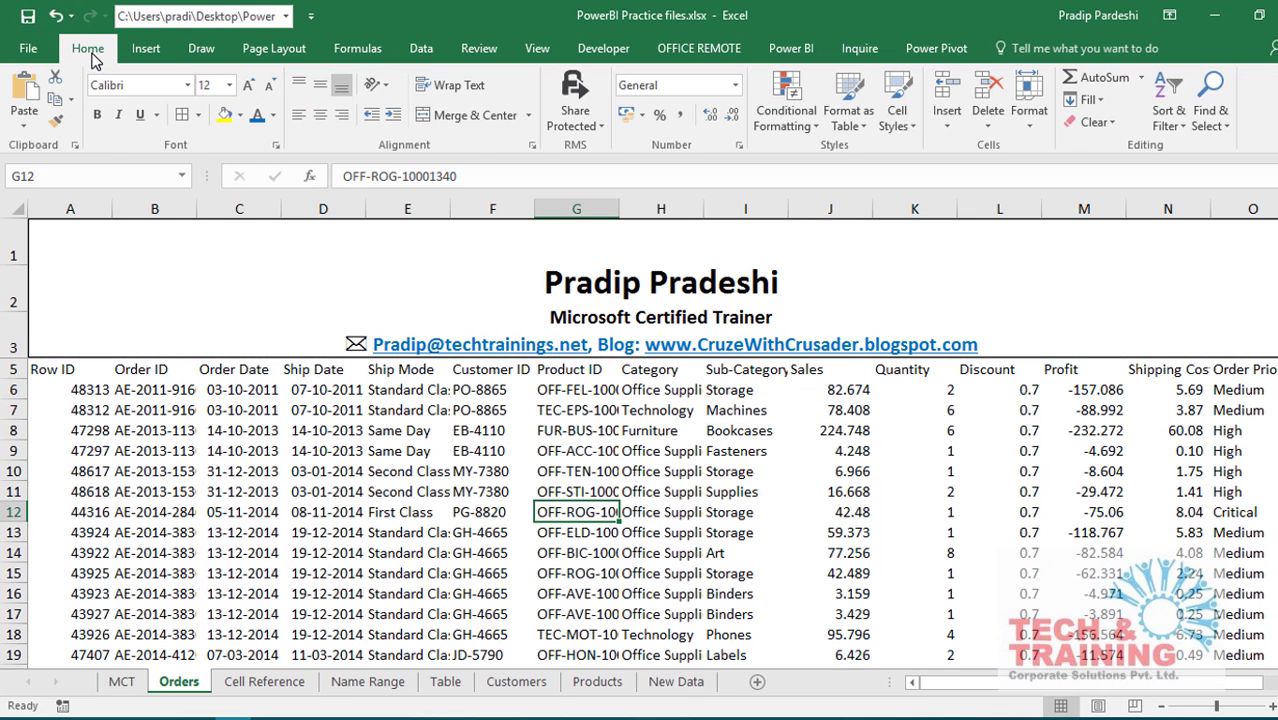
{"action": "left_click", "coordinate": [870, 100]}
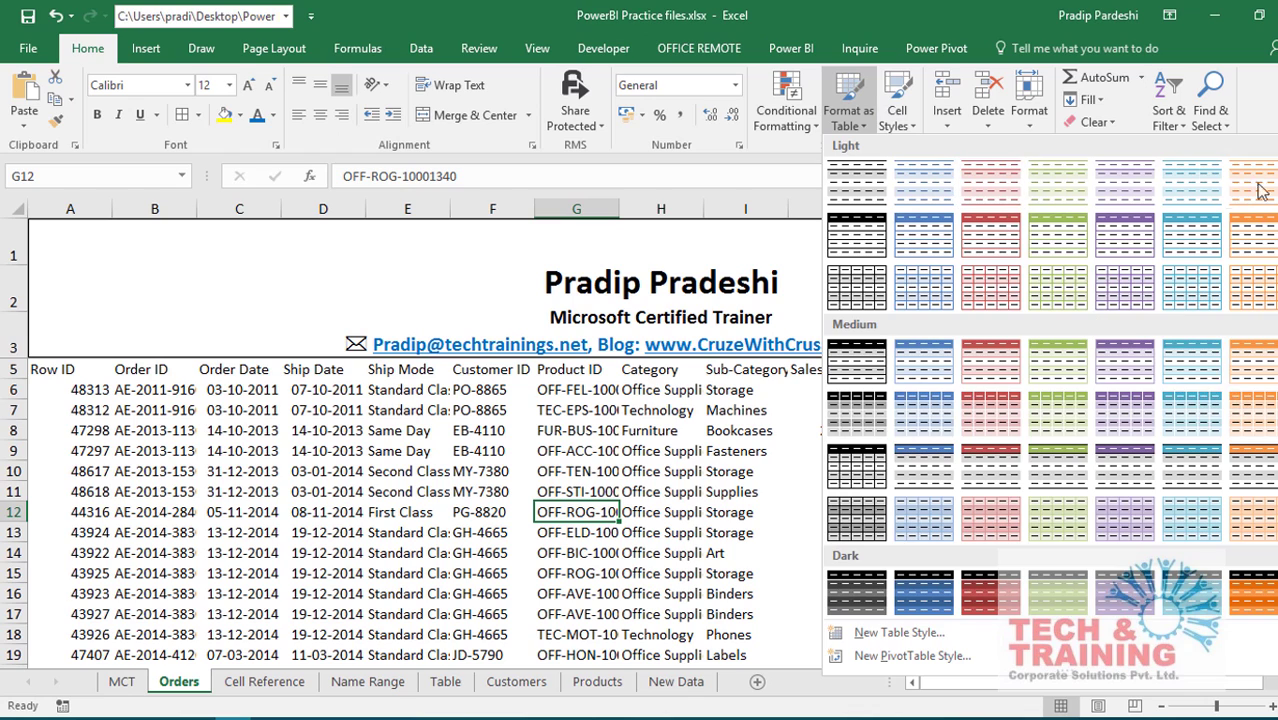
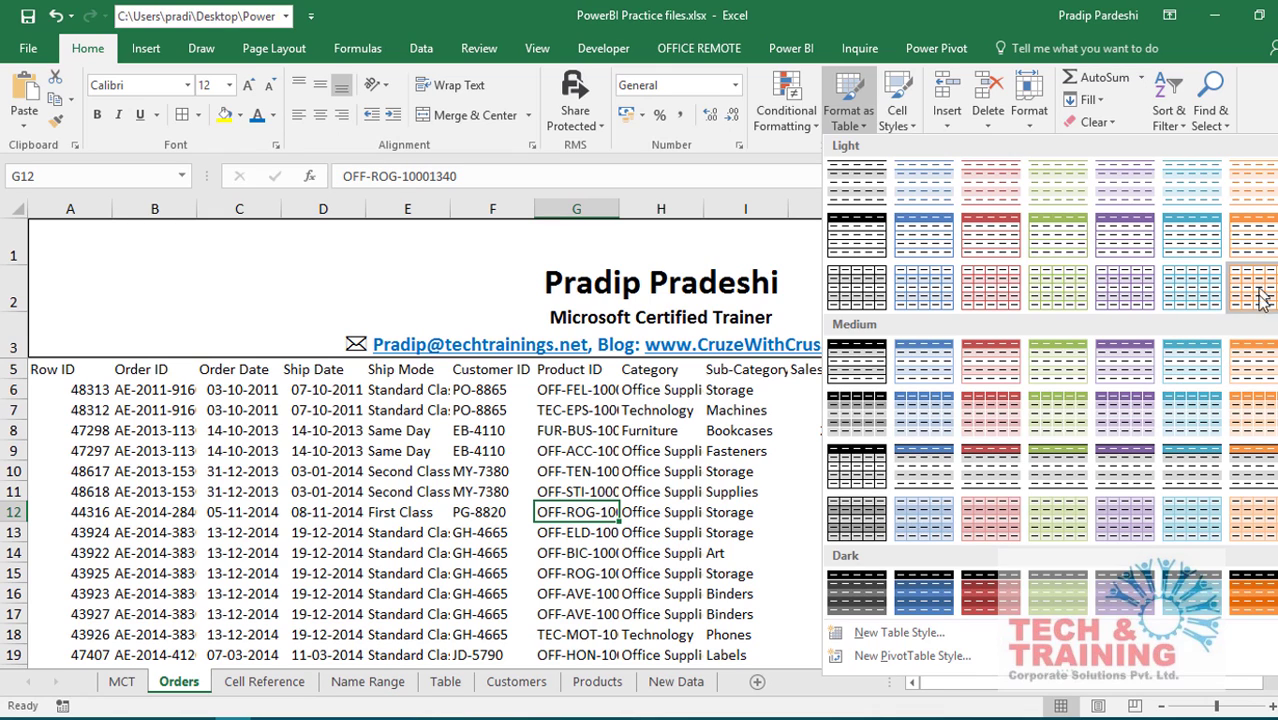
{"action": "left_click", "coordinate": [1263, 362]}
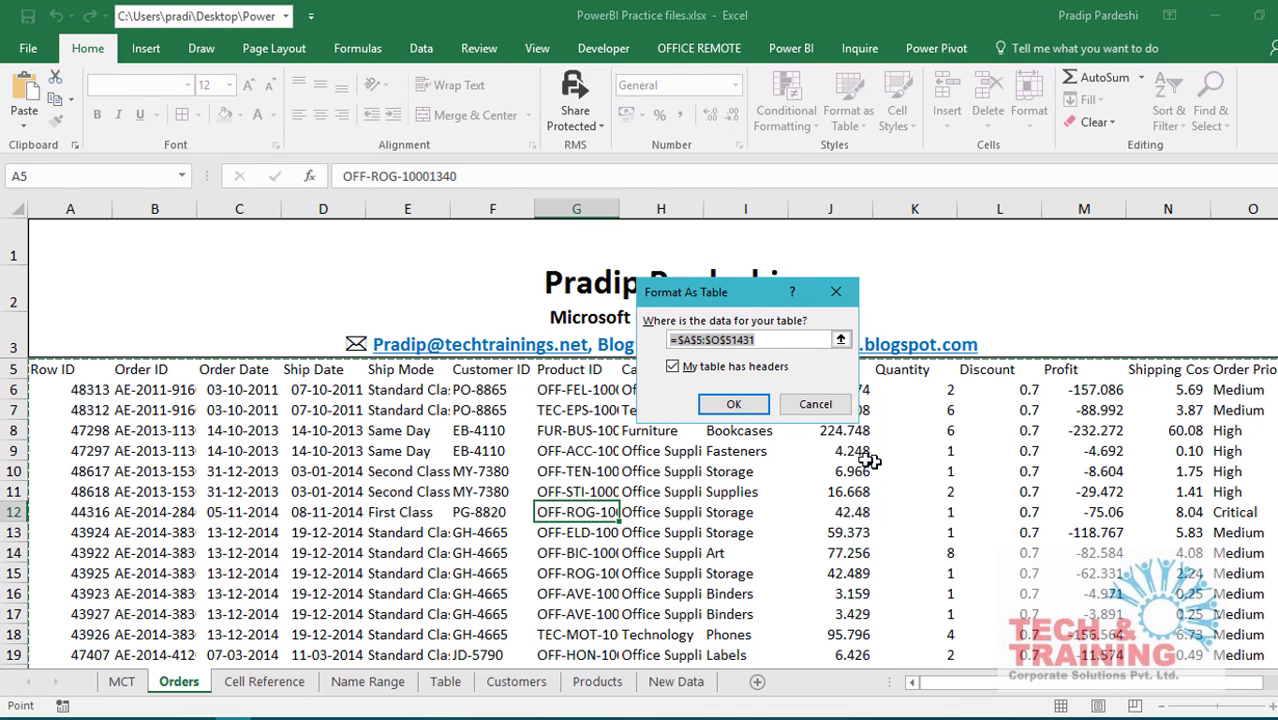
{"action": "left_click", "coordinate": [733, 405]}
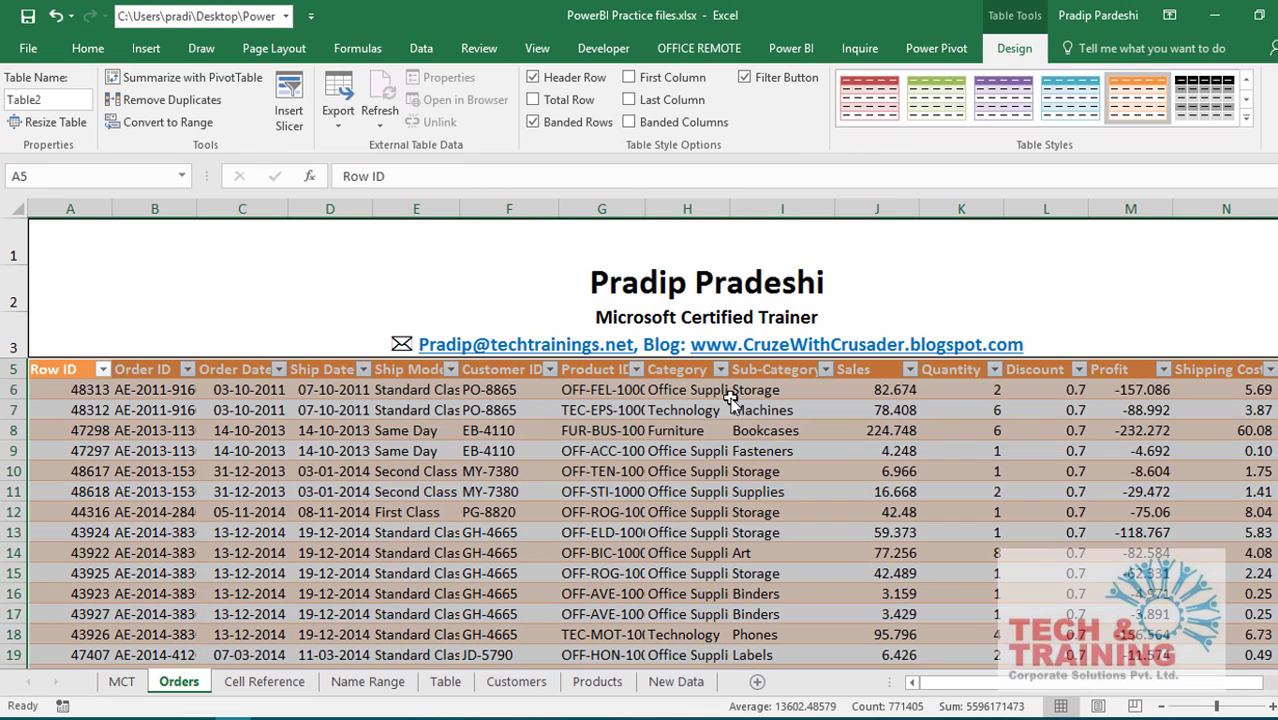
{"action": "left_click", "coordinate": [741, 510]}
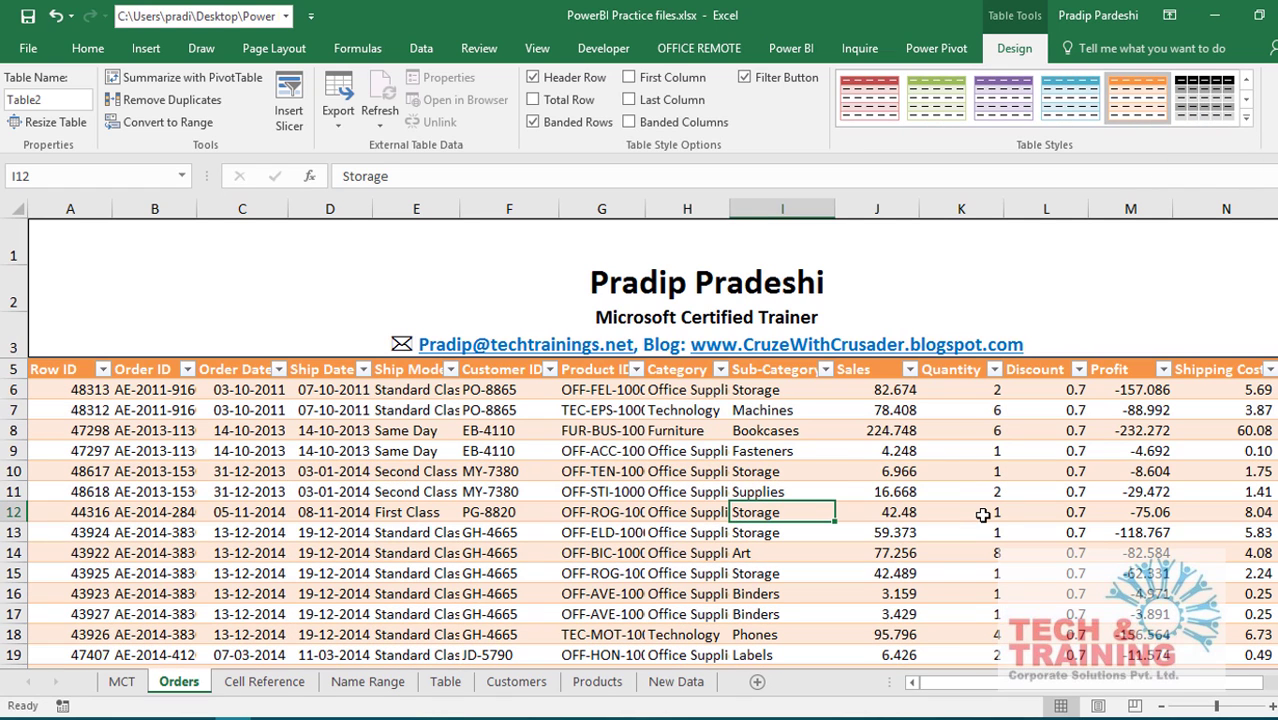
Rename the new table on the Orders sheet as Order.
{"action": "left_click", "coordinate": [634, 530]}
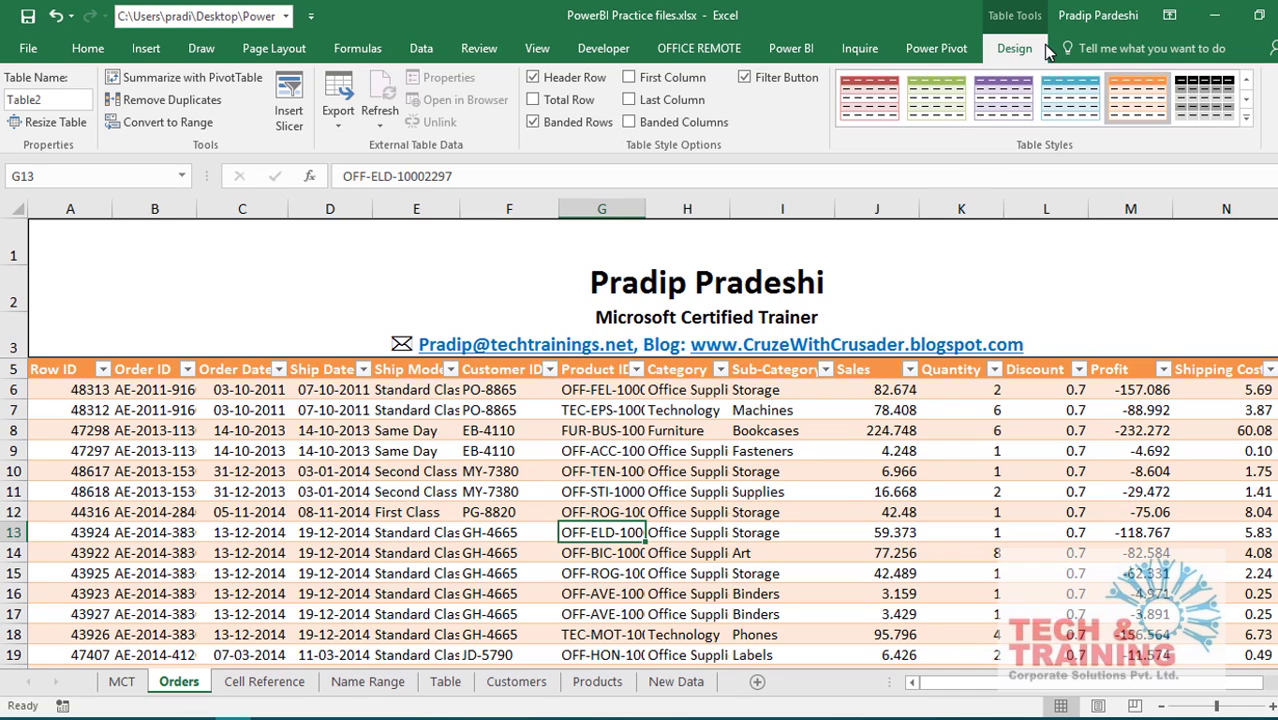
{"action": "left_click", "coordinate": [52, 100]}
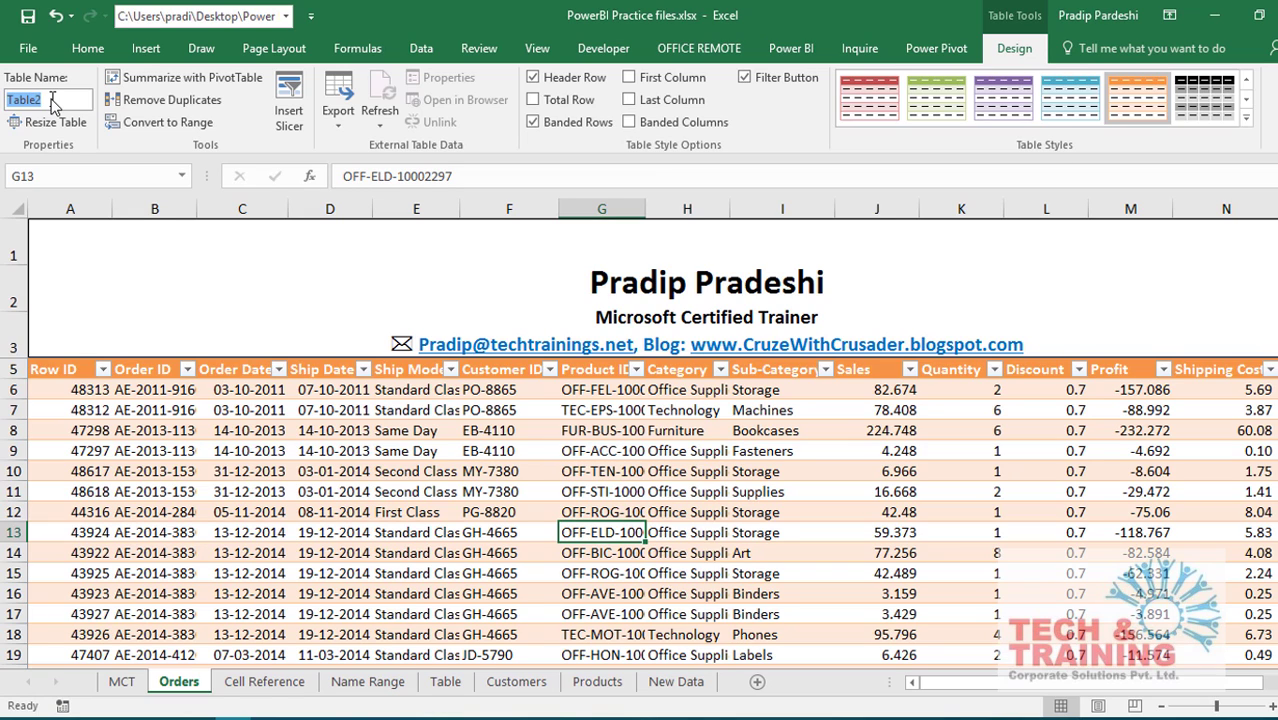
{"action": "type", "text": "Order"}
On the Table sheet, calculate the Sum of Profit in B9 with =SUM(Order[Profit]).
{"action": "left_click", "coordinate": [443, 684]}
{"action": "left_click", "coordinate": [631, 453]}
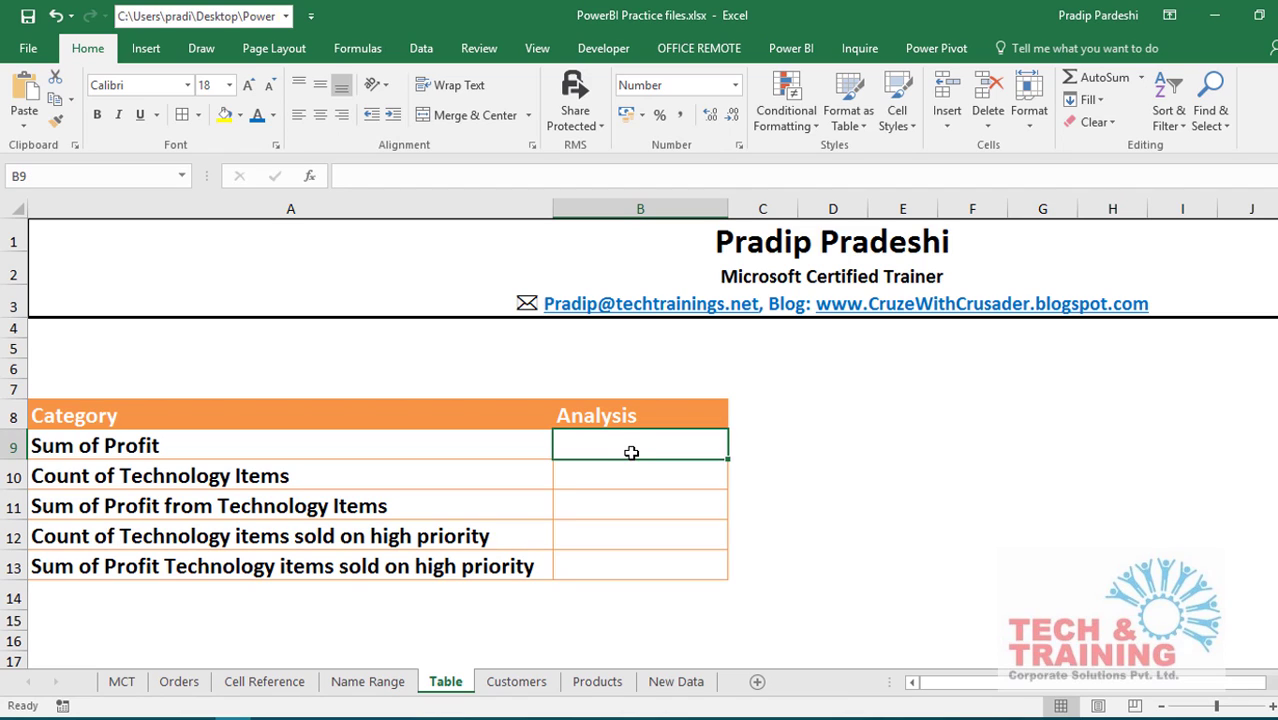
{"action": "type", "text": "="}
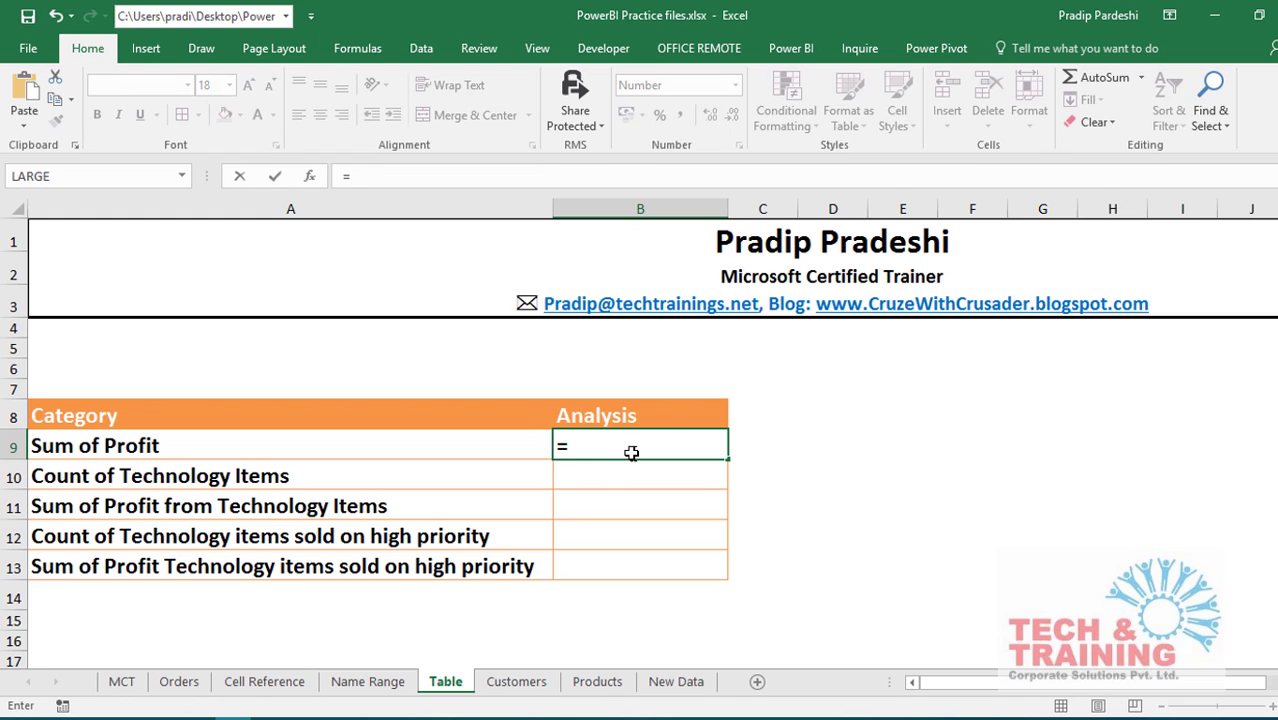
{"action": "type", "text": "sum"}
{"action": "key", "text": "Tab"}
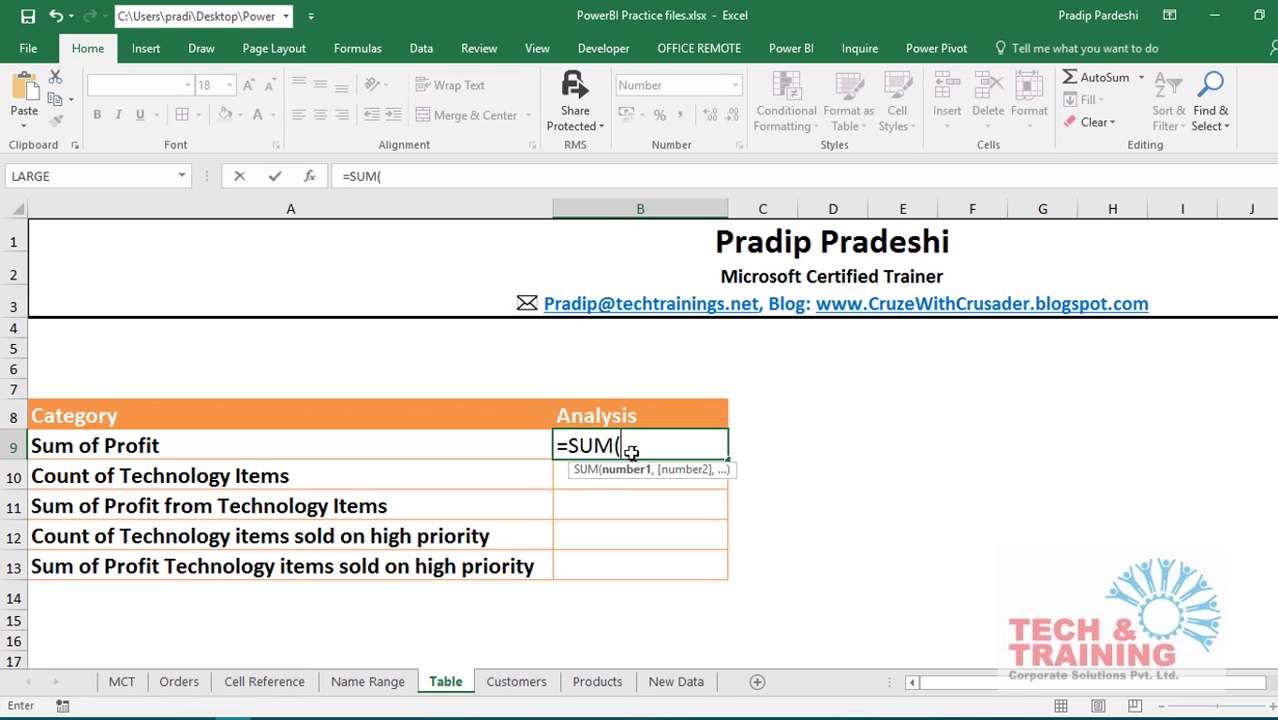
{"action": "type", "text": "order"}
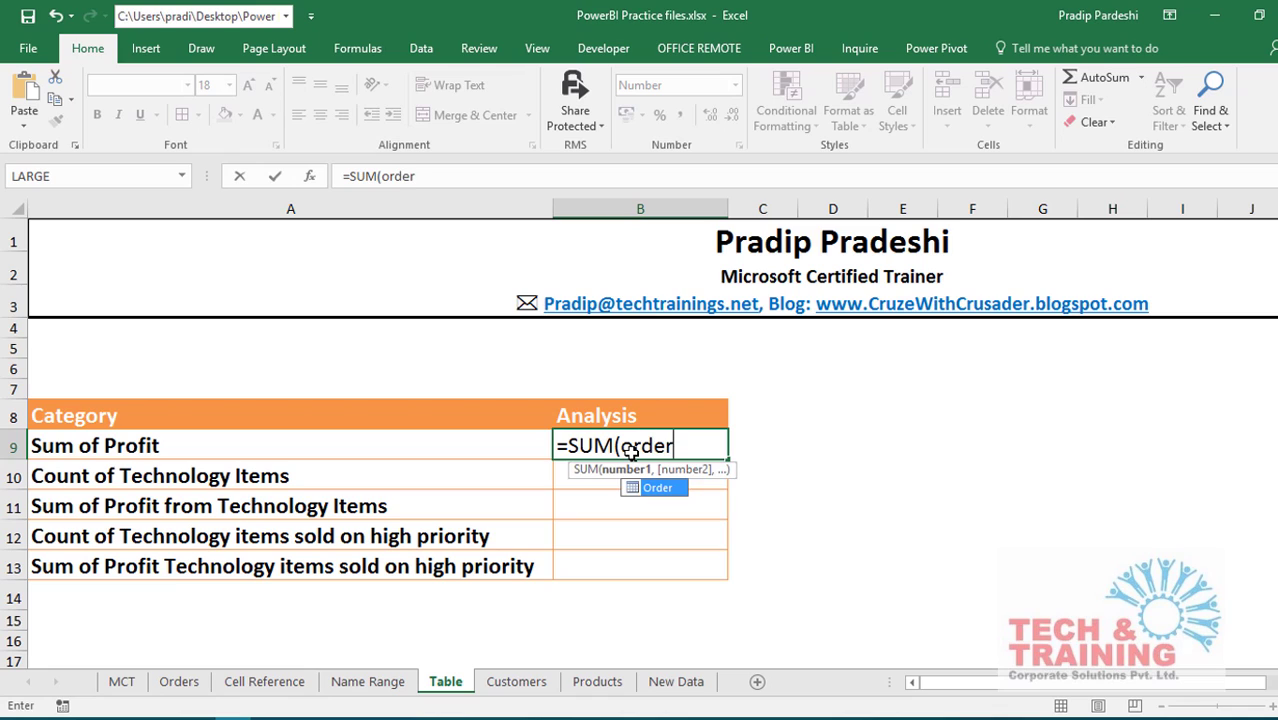
{"action": "key", "text": "Tab"}
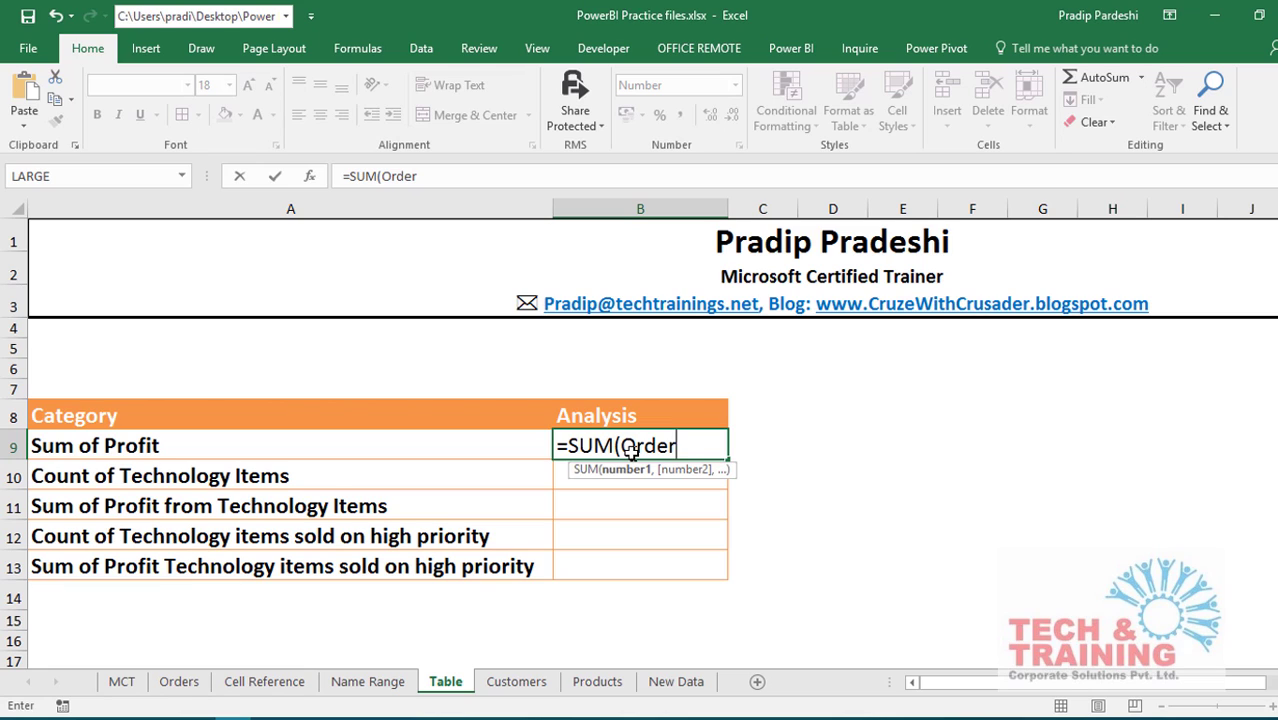
{"action": "type", "text": "["}
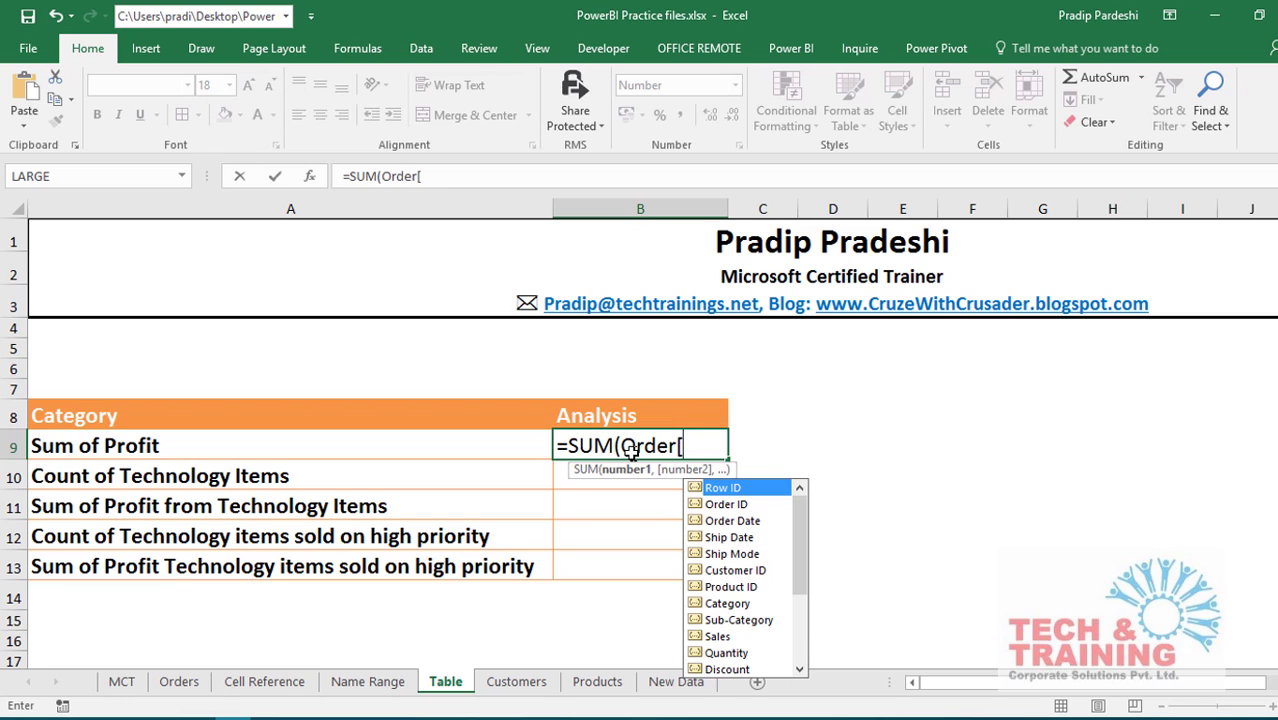
{"action": "type", "text": "p"}
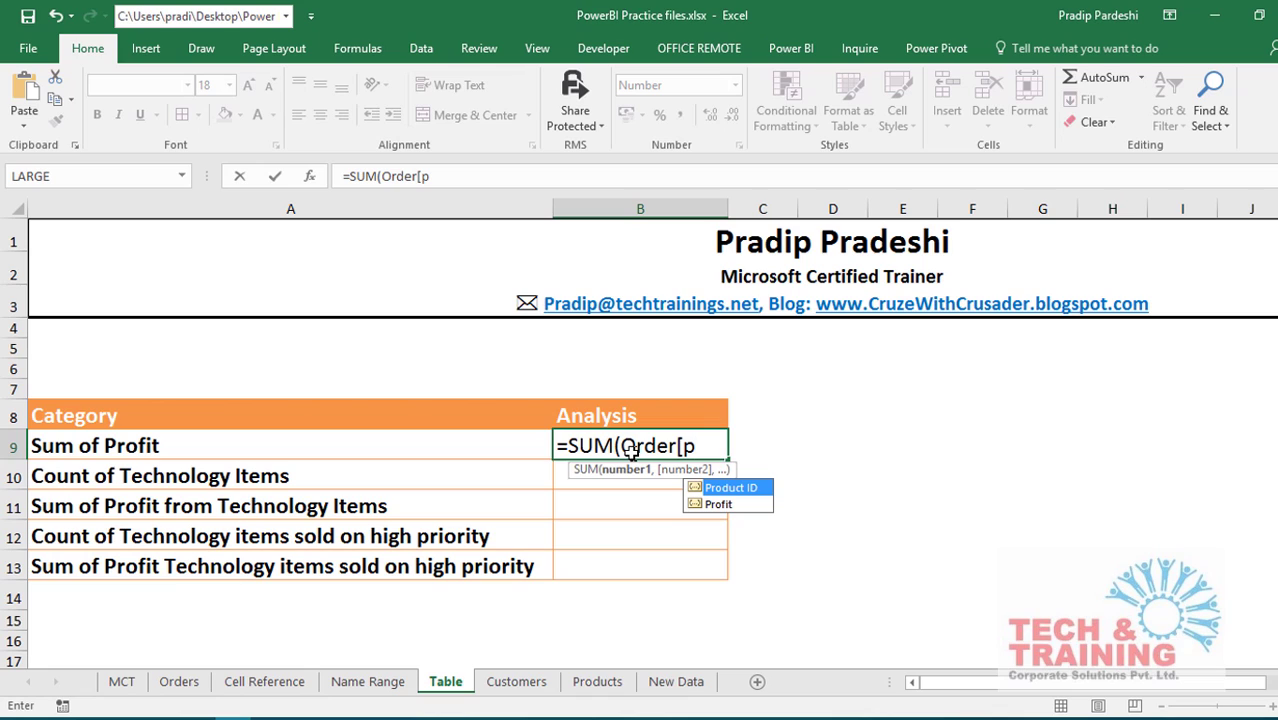
{"action": "left_click", "coordinate": [734, 512]}
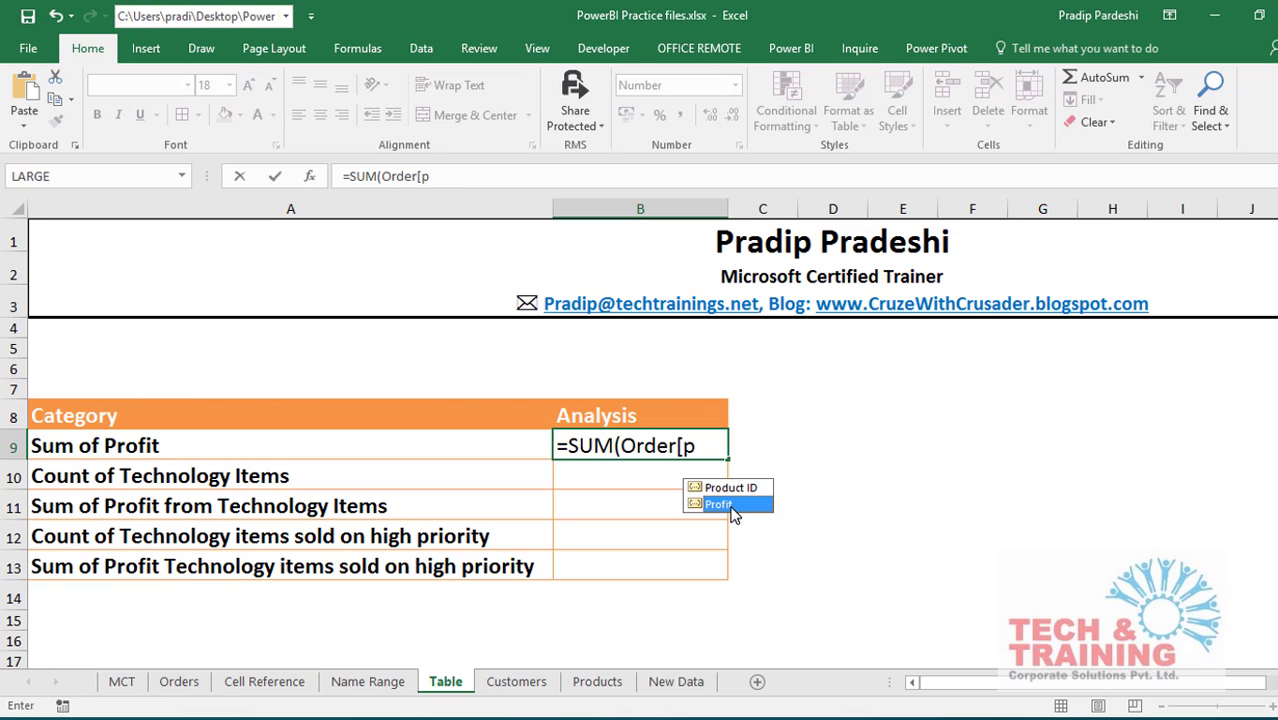
{"action": "double_click", "coordinate": [734, 504]}
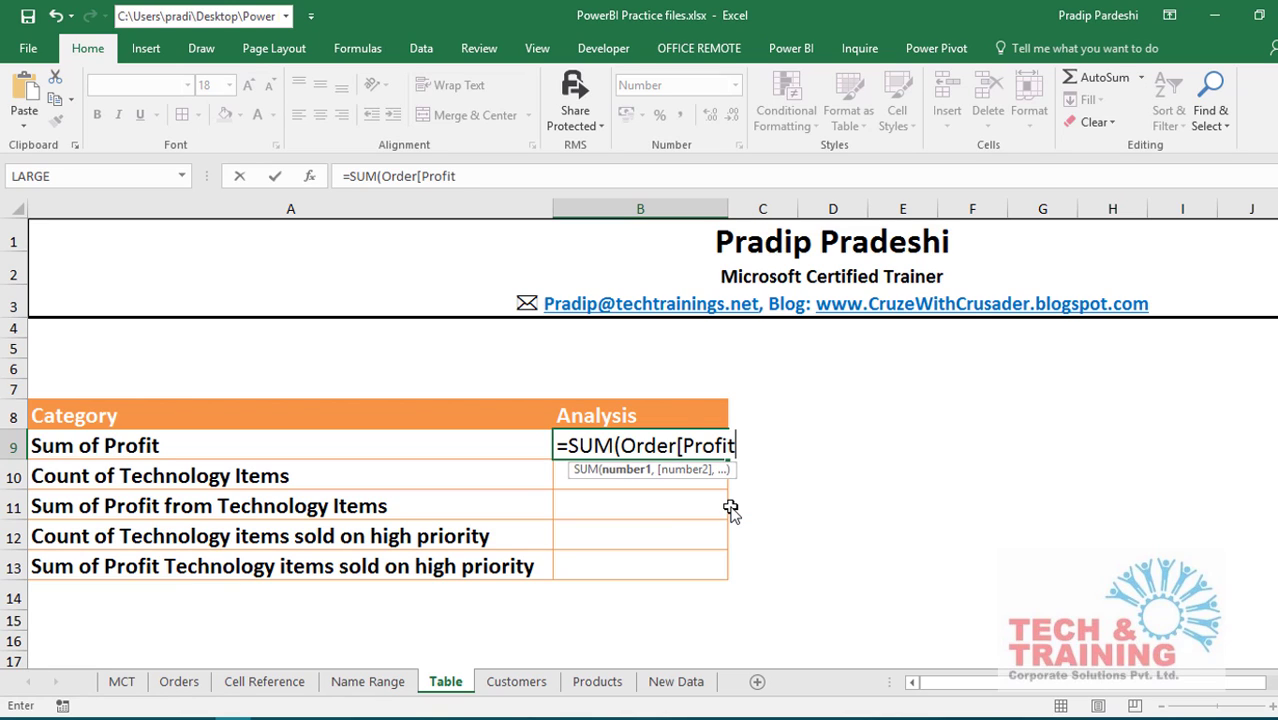
{"action": "type", "text": "])"}
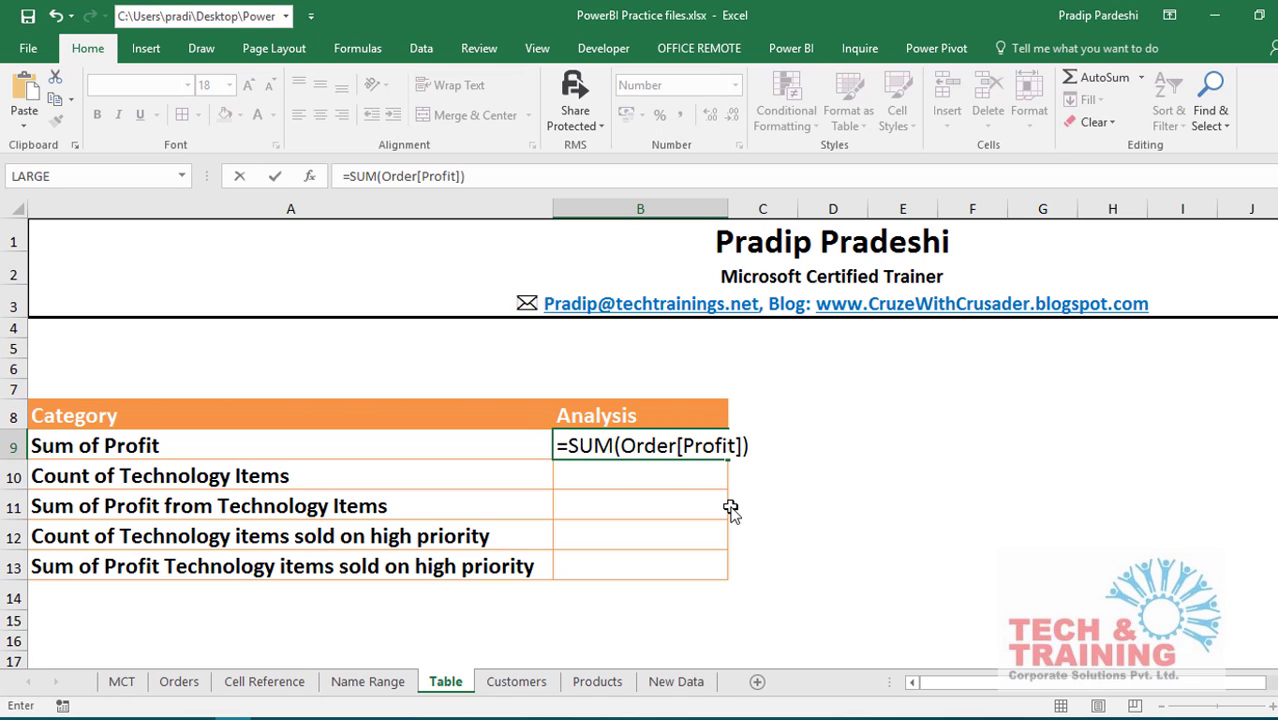
{"action": "key", "text": "Return"}
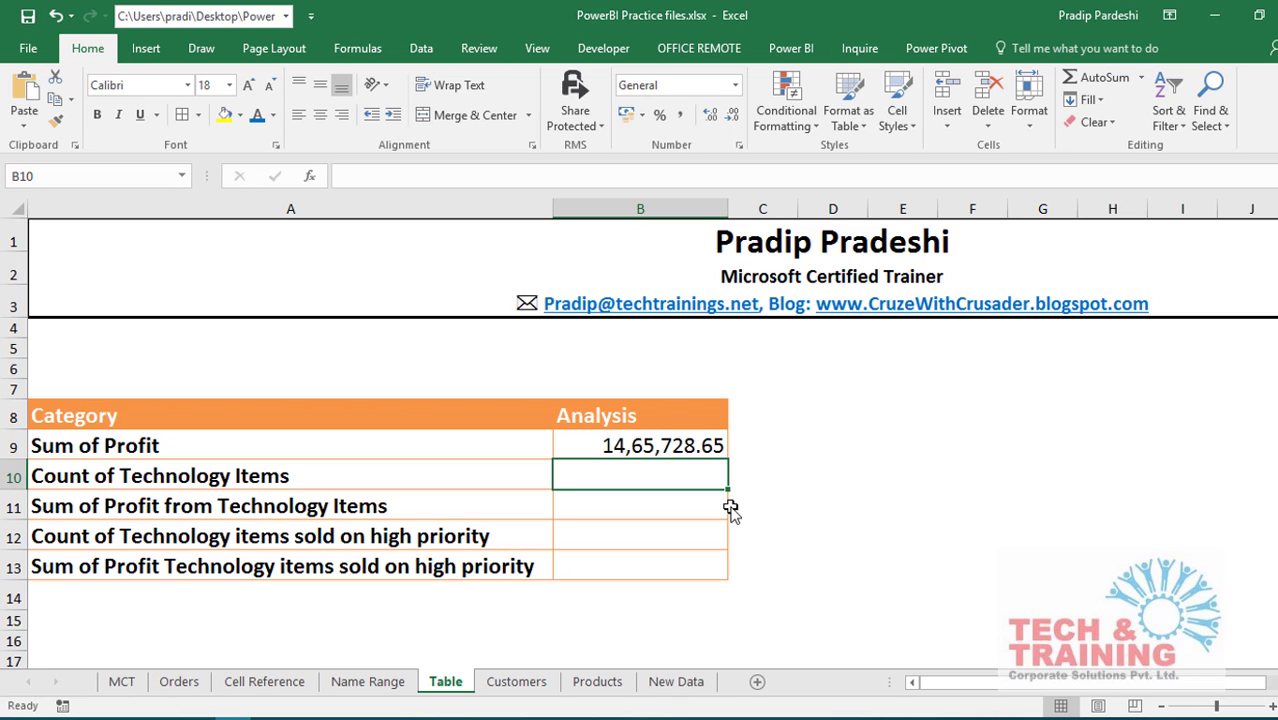
Calculate the Count of Technology Items in B10 with =COUNTIF(Order[Category],"Technology").
{"action": "type", "text": "="}
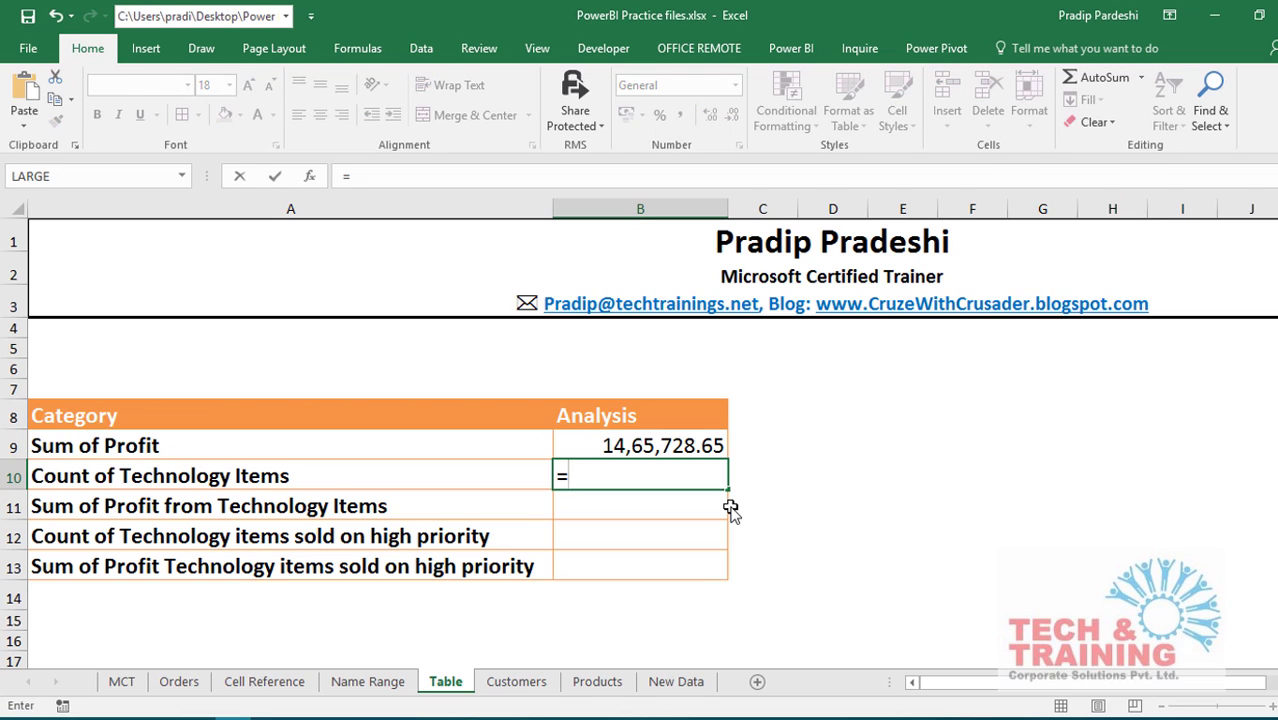
{"action": "type", "text": "counti"}
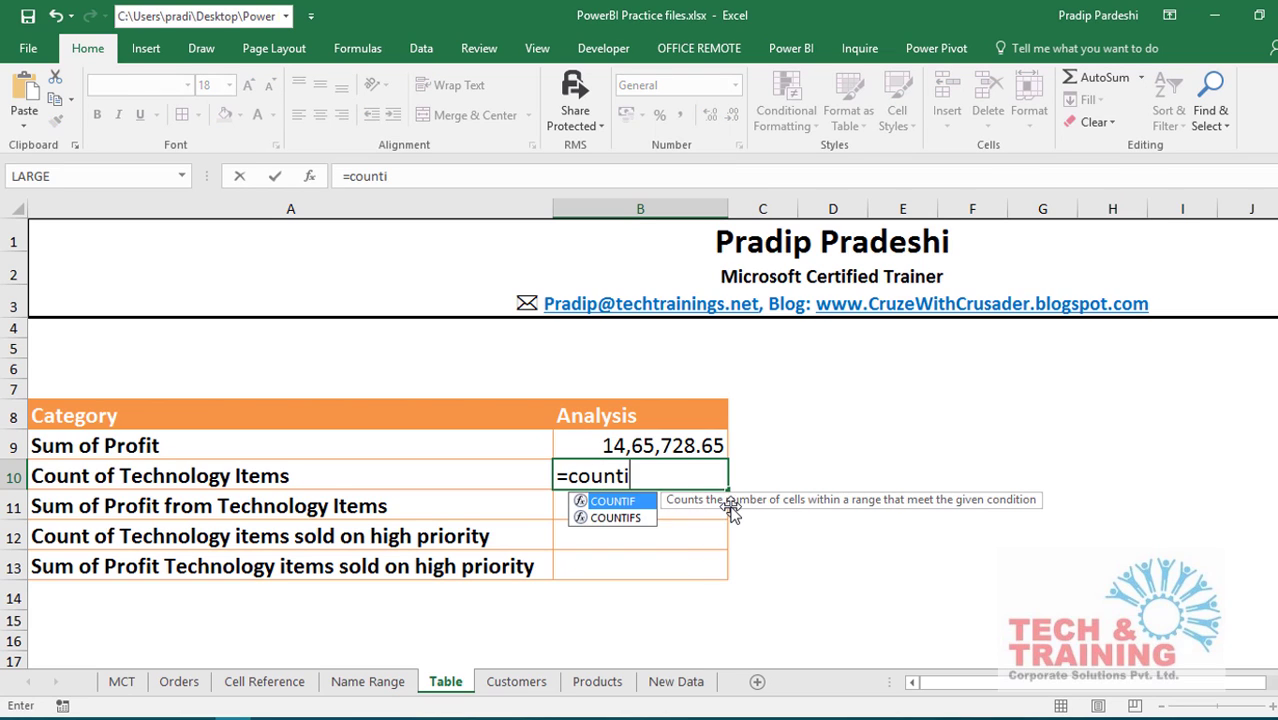
{"action": "key", "text": "Tab"}
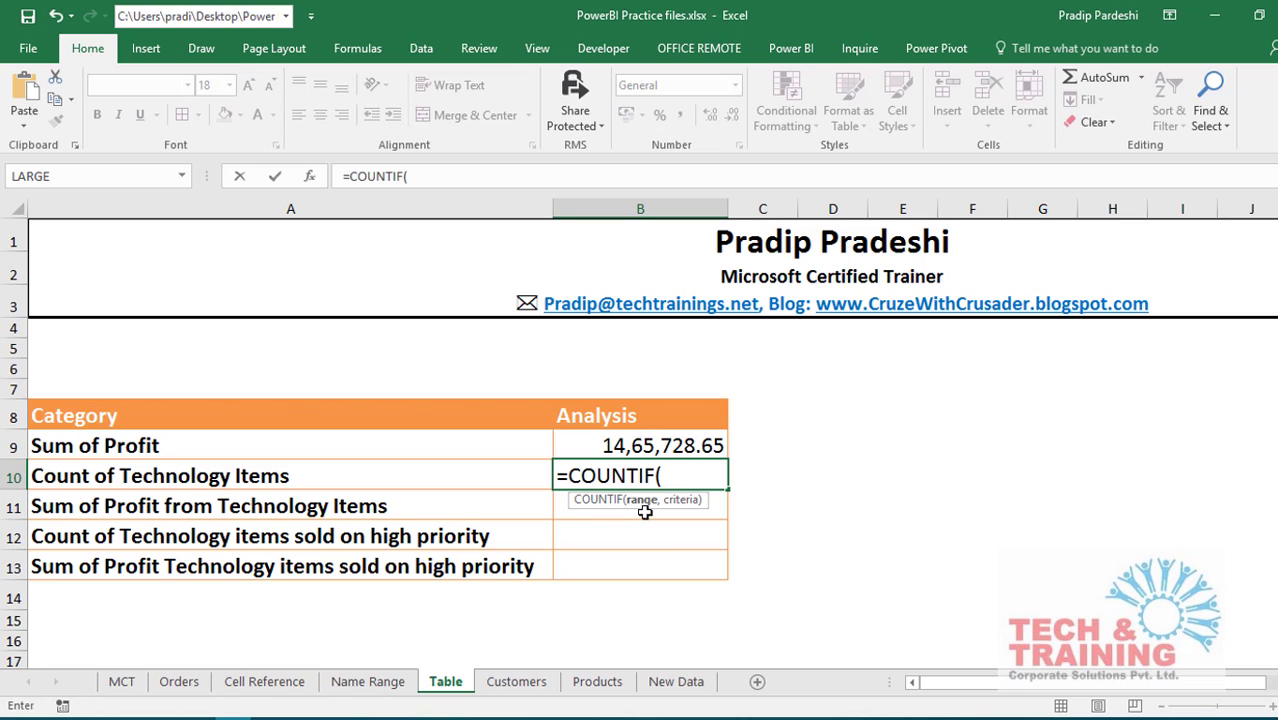
{"action": "type", "text": "order"}
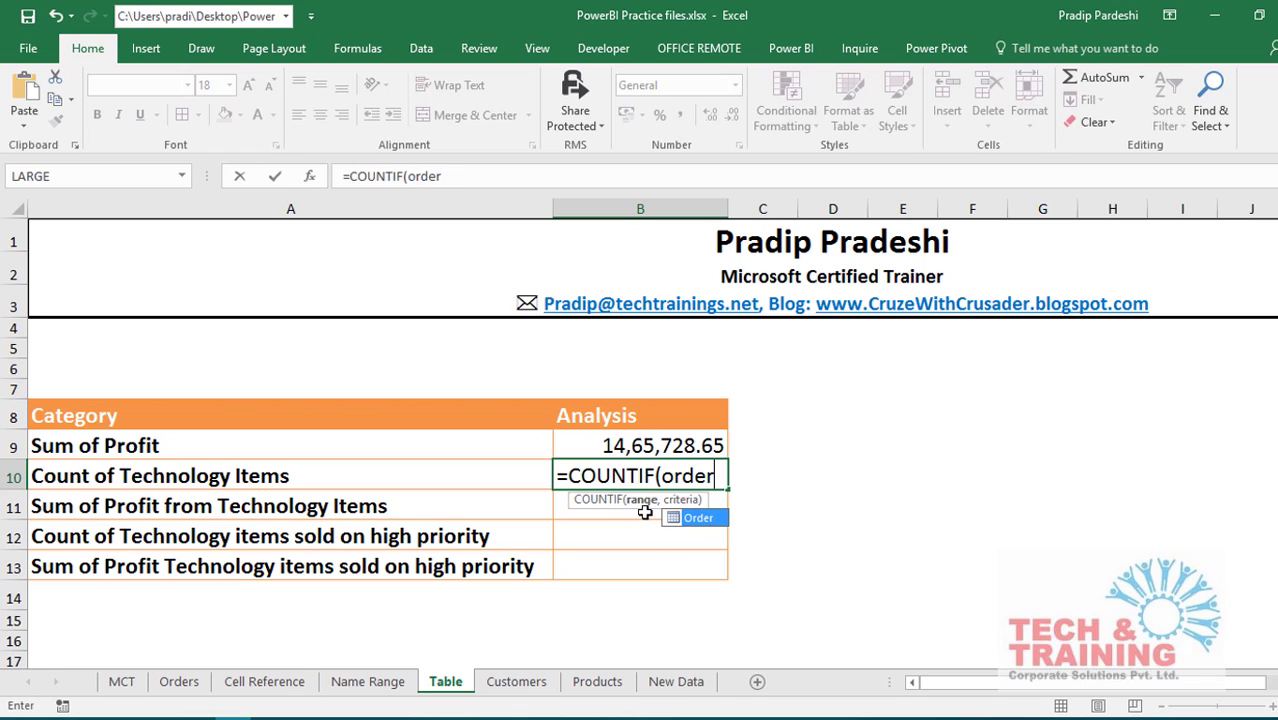
{"action": "key", "text": "Tab"}
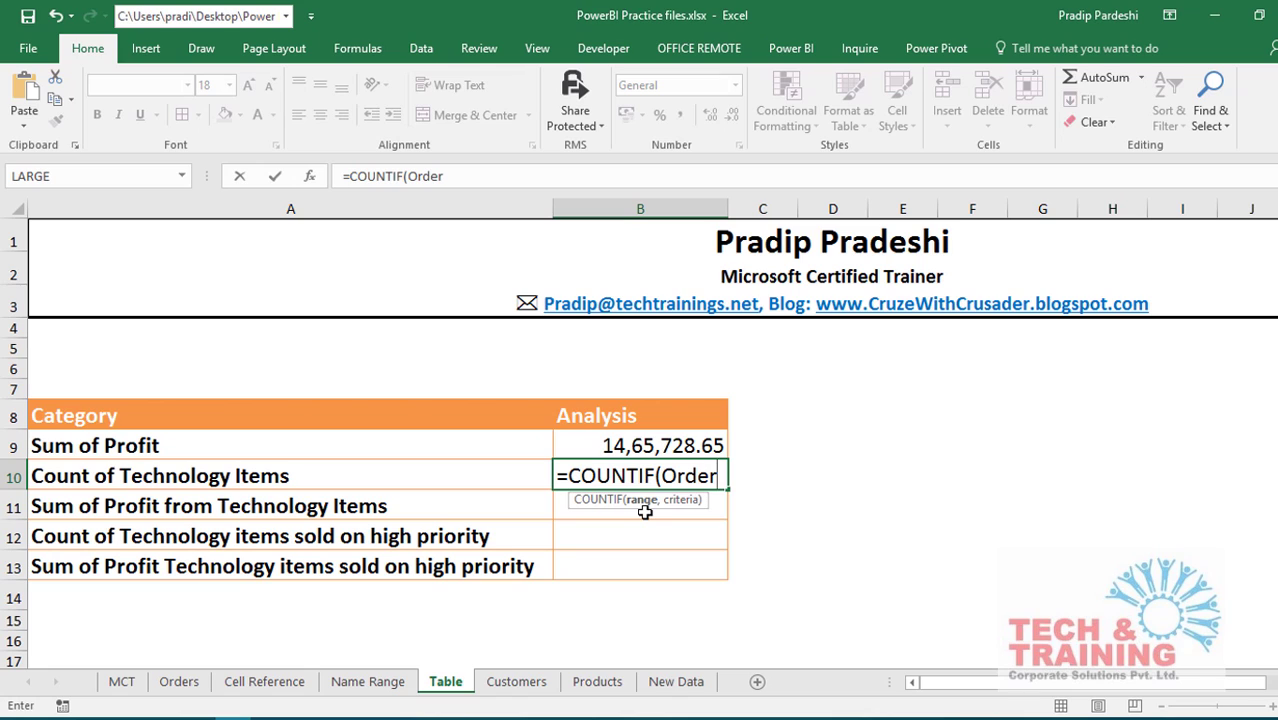
{"action": "type", "text": "["}
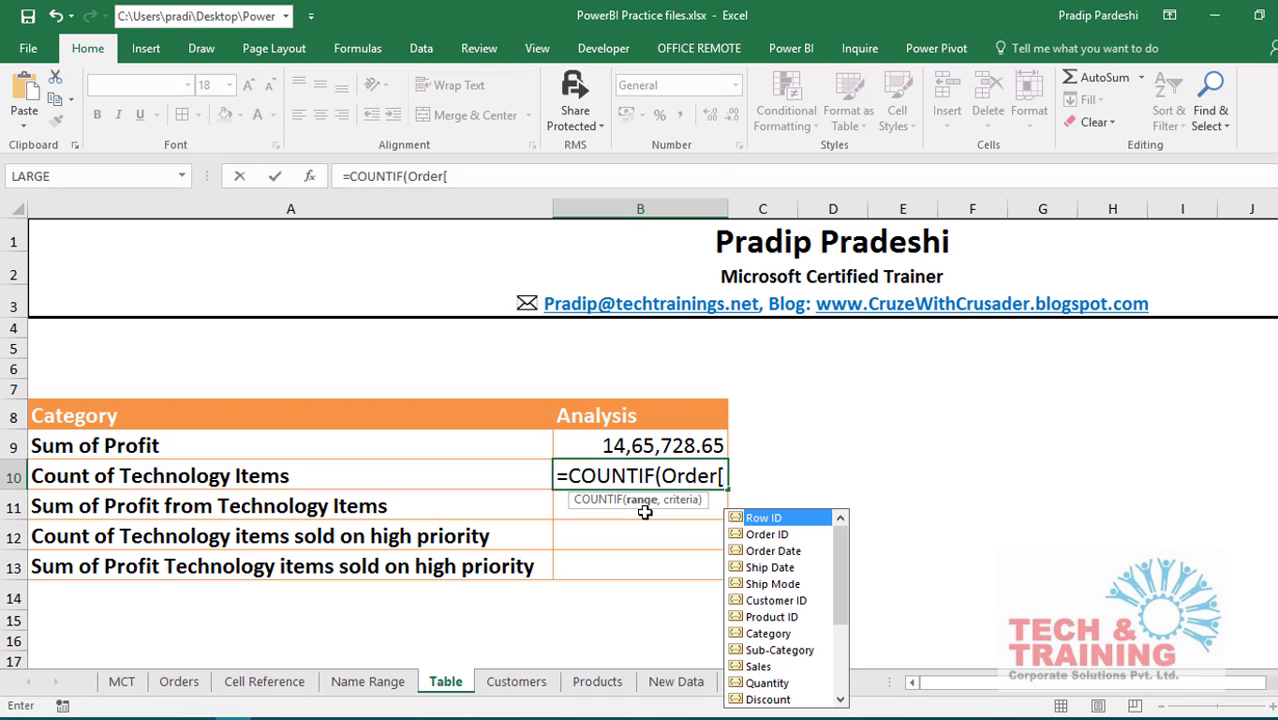
{"action": "type", "text": "c"}
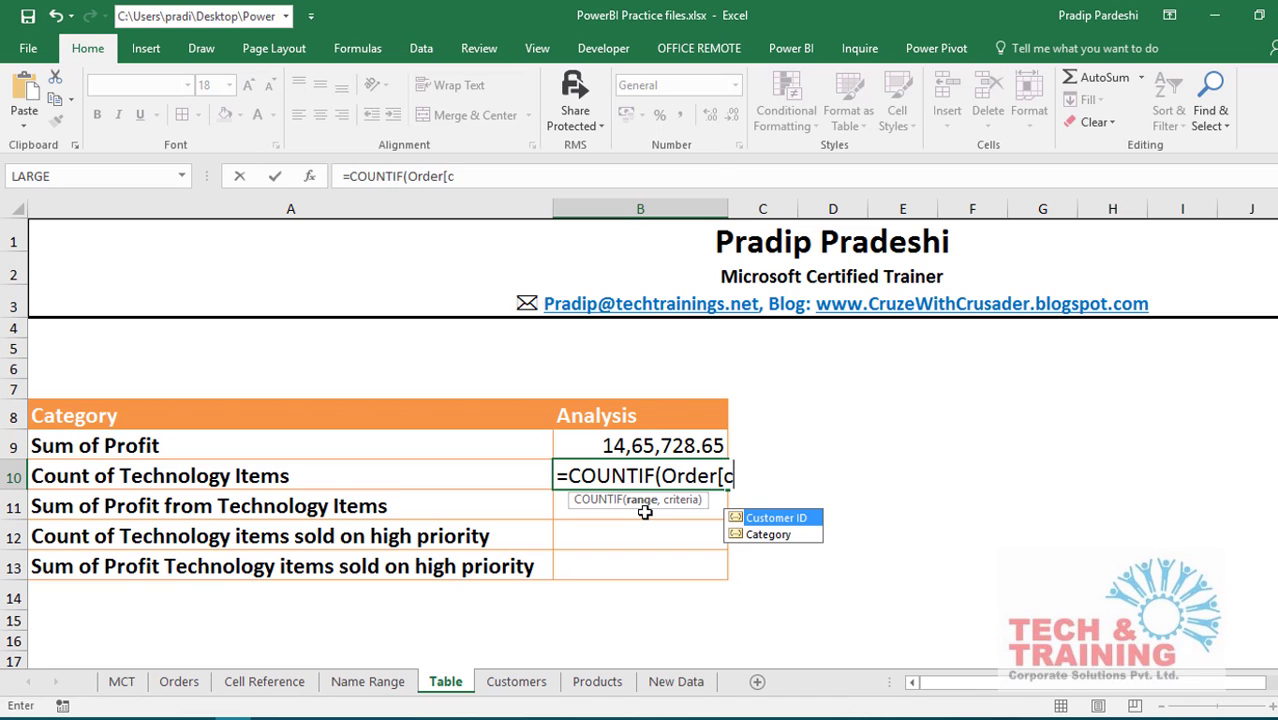
{"action": "left_click", "coordinate": [769, 536]}
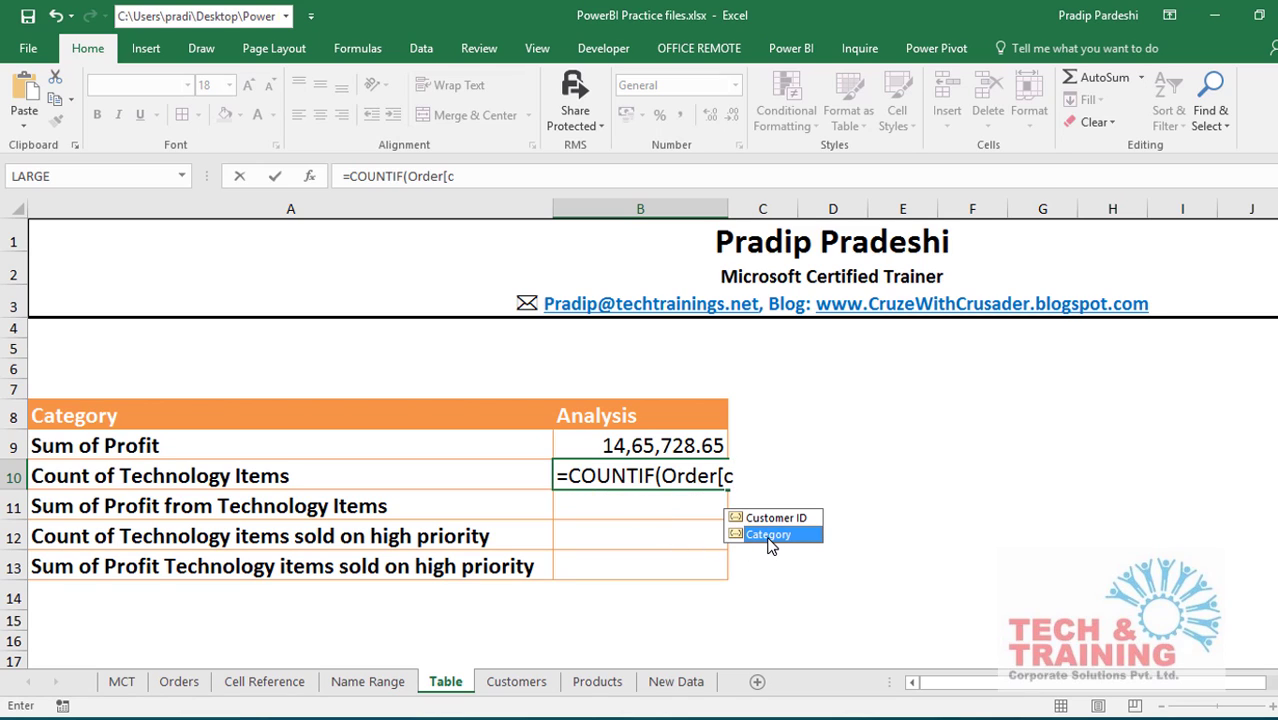
{"action": "double_click", "coordinate": [769, 536]}
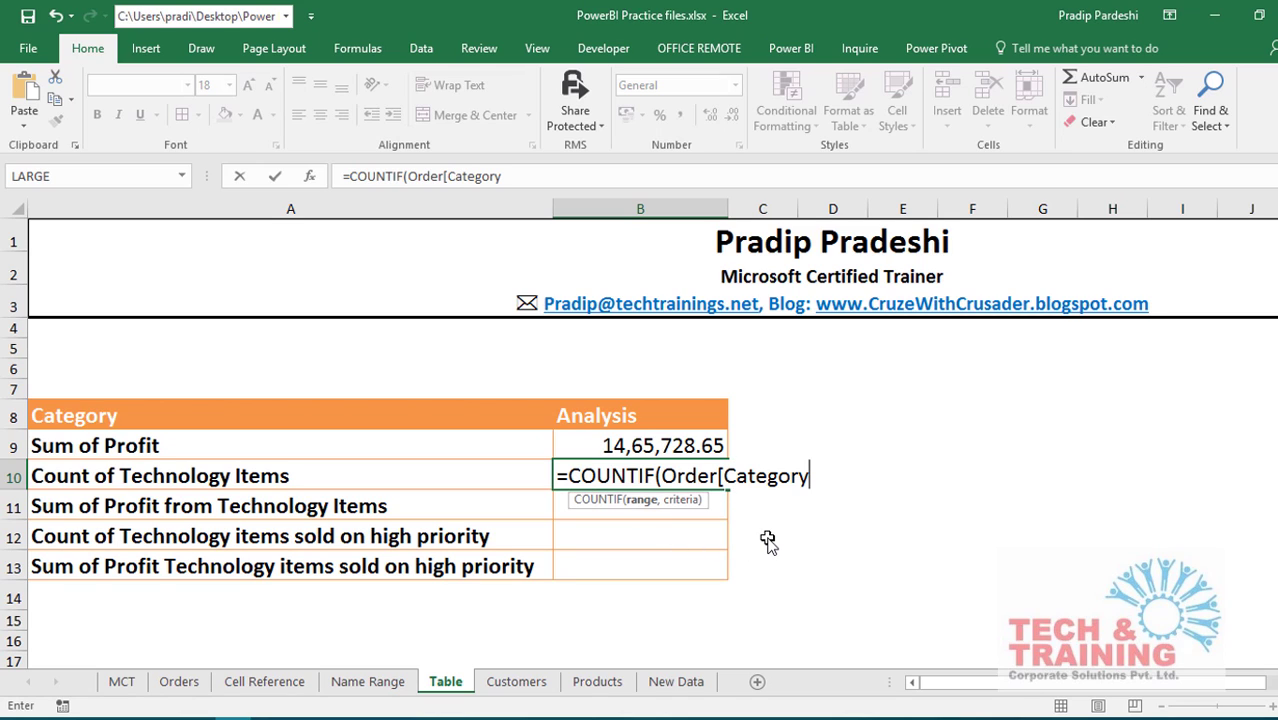
{"action": "type", "text": "],"}
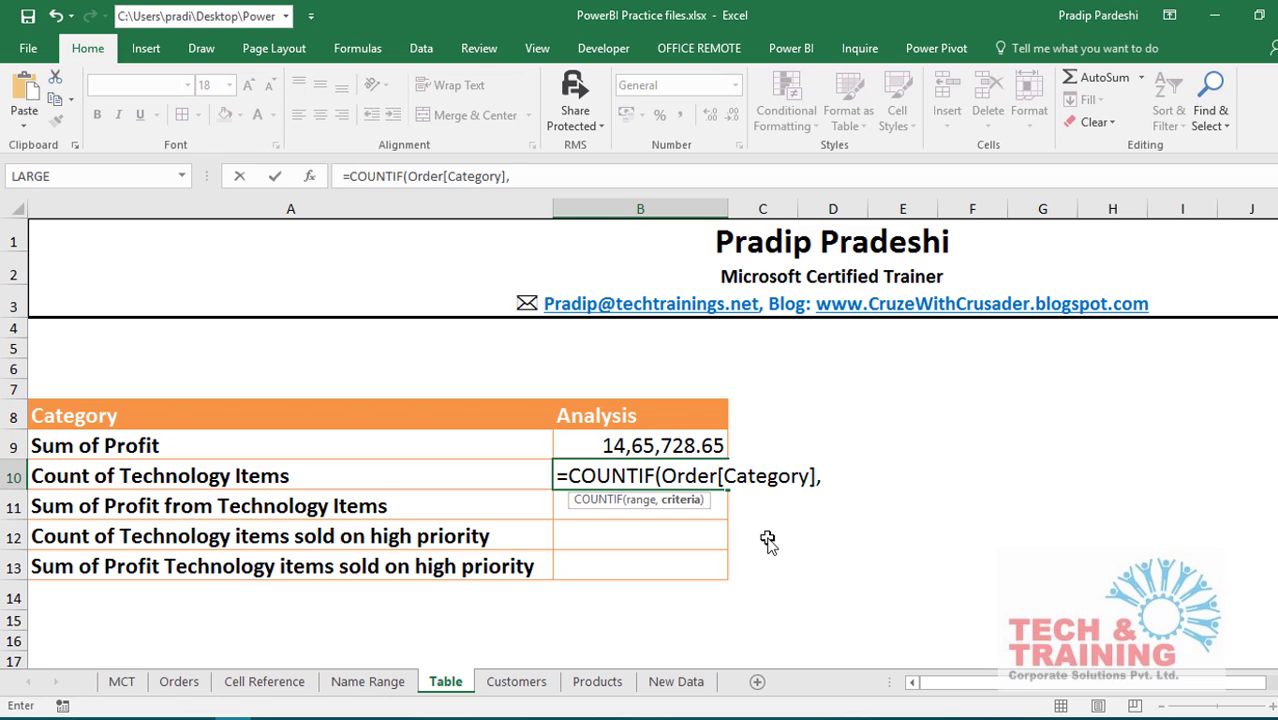
{"action": "type", "text": "\"Technology"}
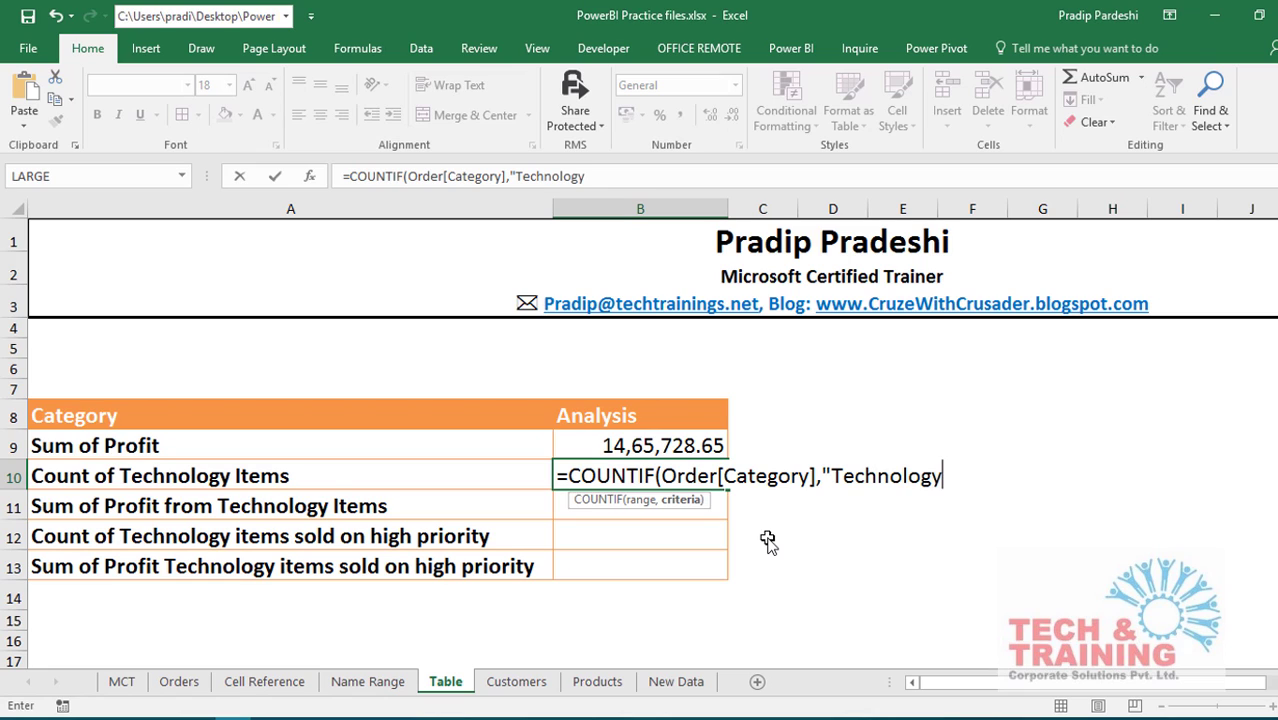
{"action": "type", "text": "\")"}
{"action": "key", "text": "Return"}
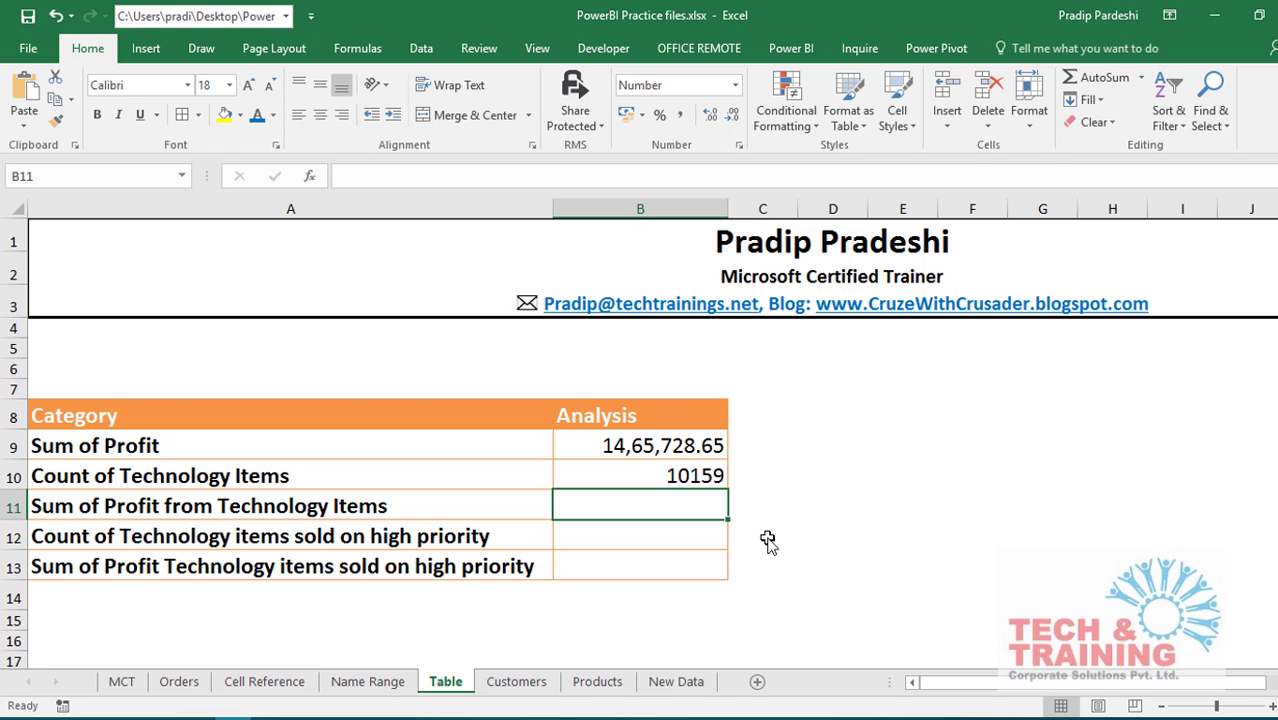
Calculate the Sum of Profit from Technology Items in B11 with =SUMIF(Order[Category],"Technology",Order[Profit]).
{"action": "type", "text": "="}
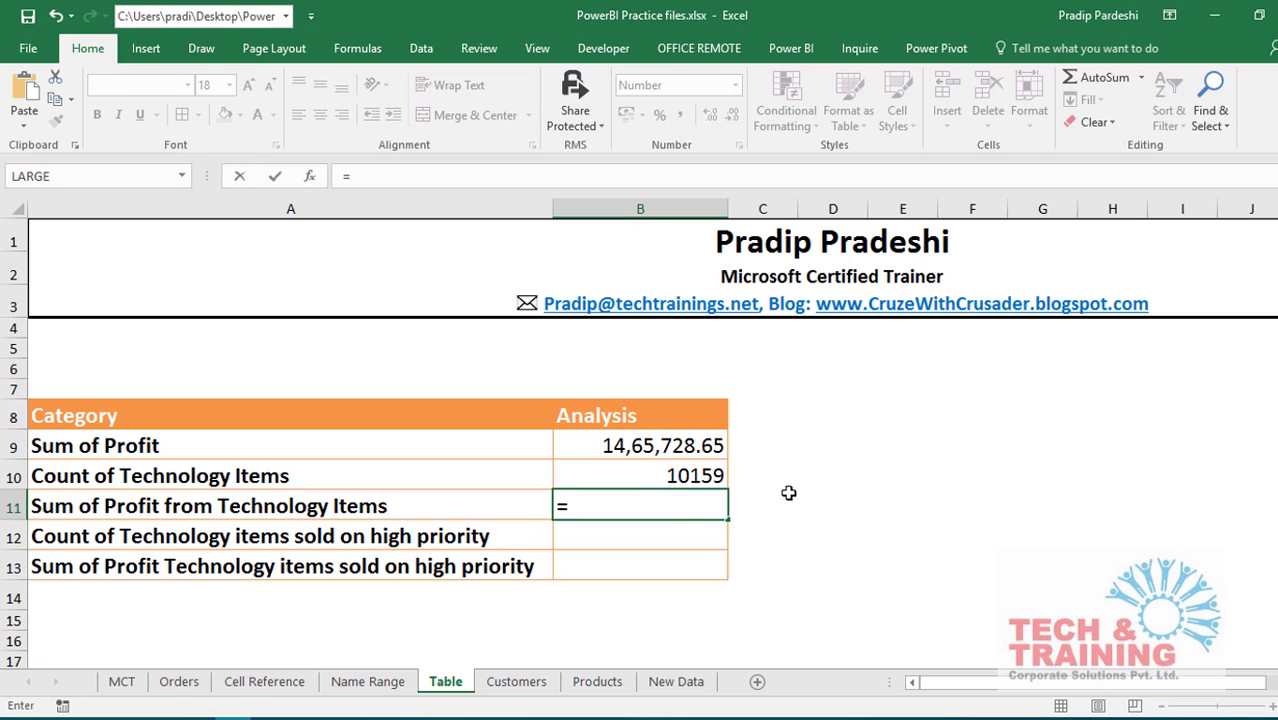
{"action": "type", "text": "sumif"}
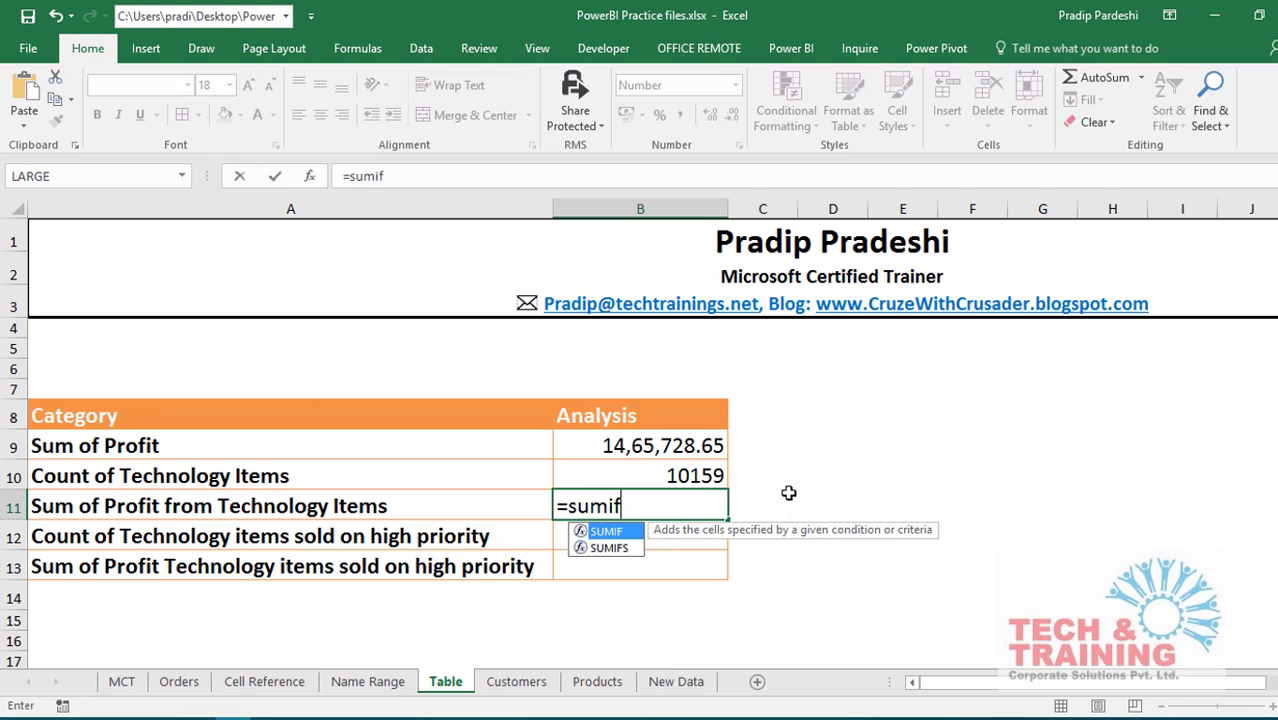
{"action": "key", "text": "Tab"}
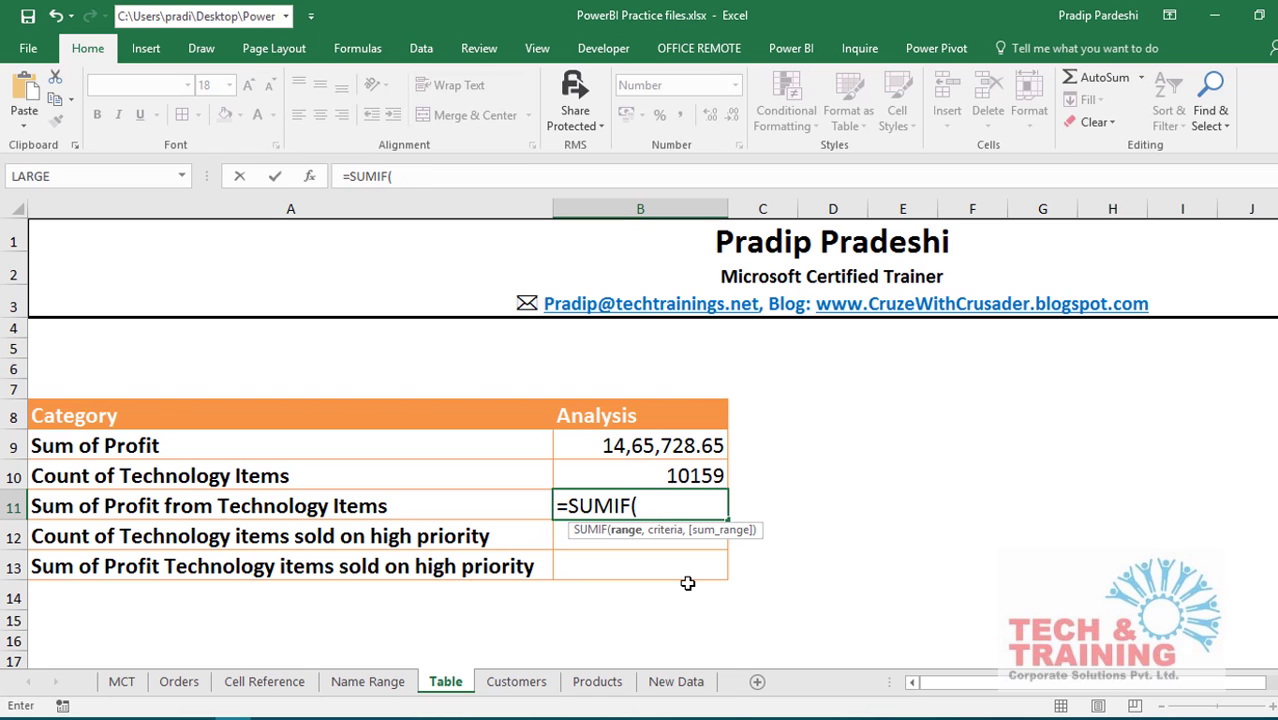
{"action": "type", "text": "Order"}
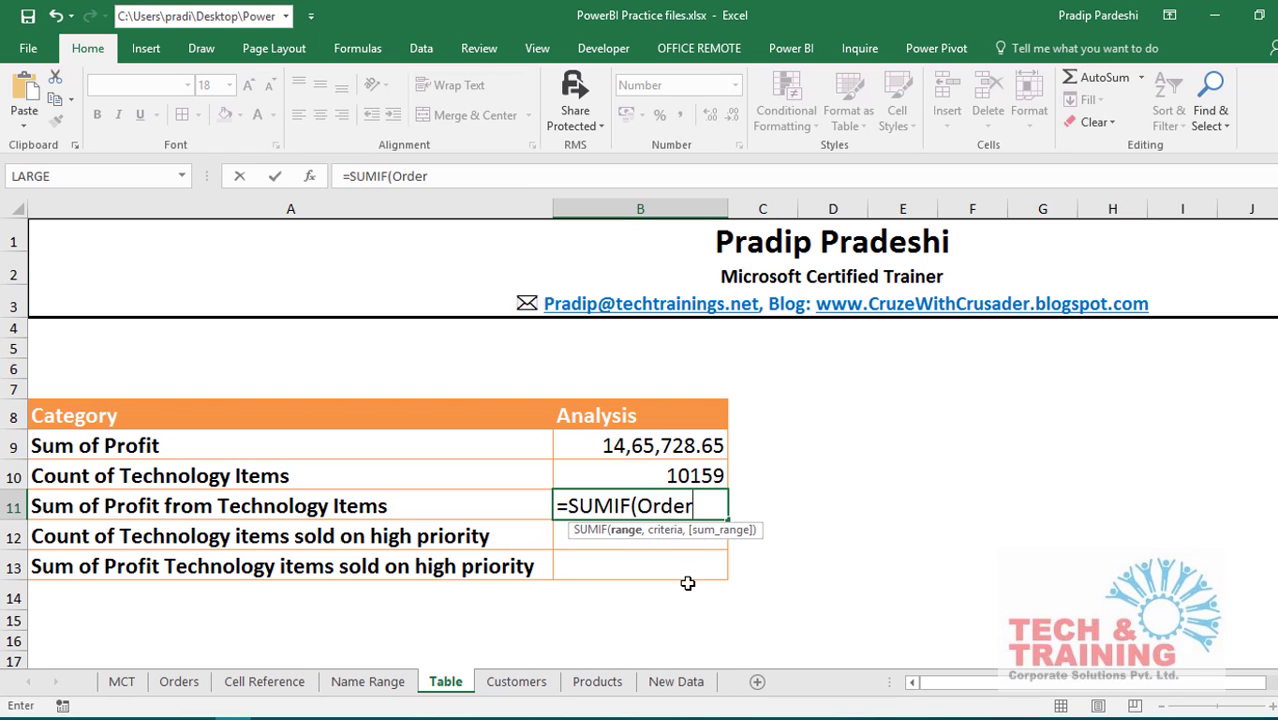
{"action": "type", "text": "["}
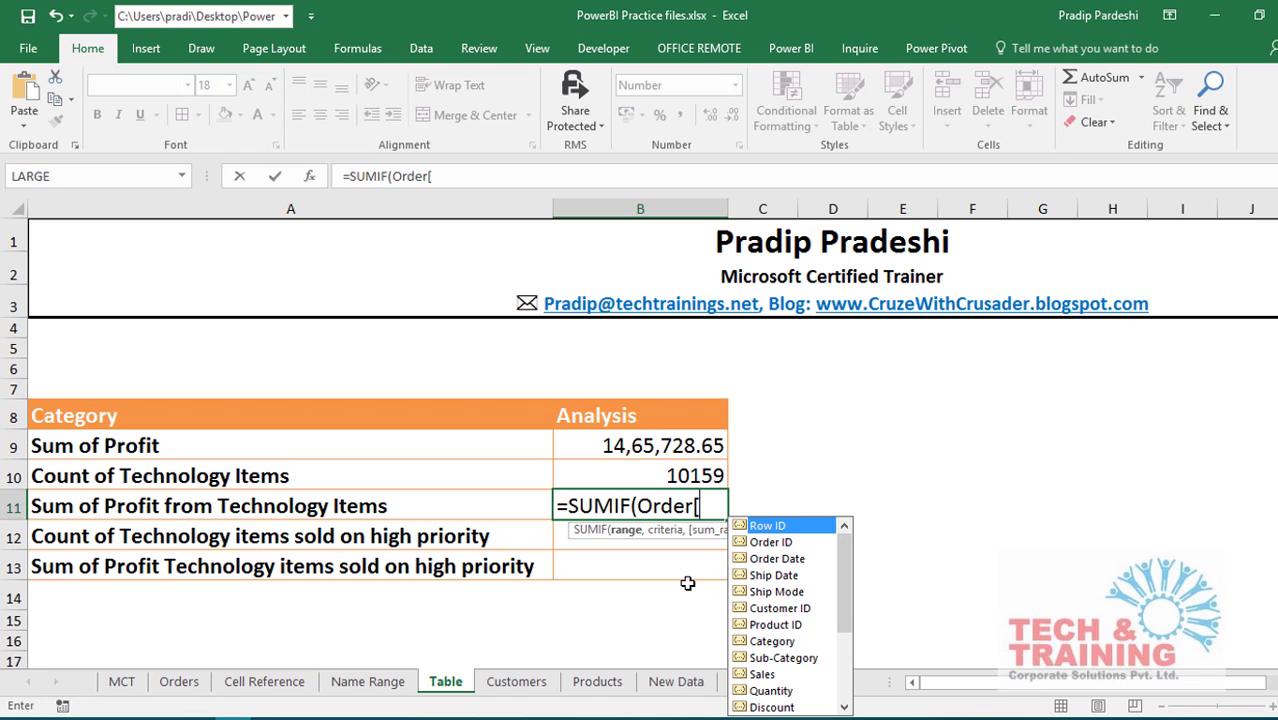
{"action": "type", "text": "ca"}
{"action": "key", "text": "Tab"}
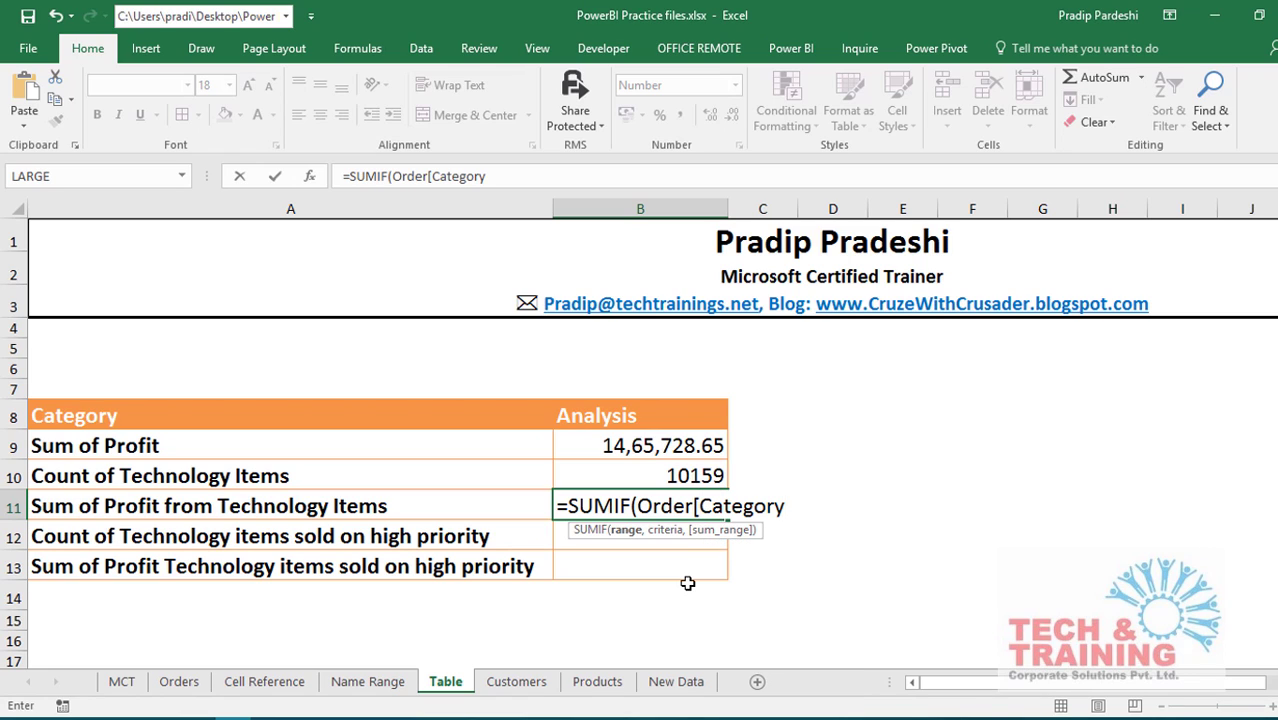
{"action": "type", "text": "],"}
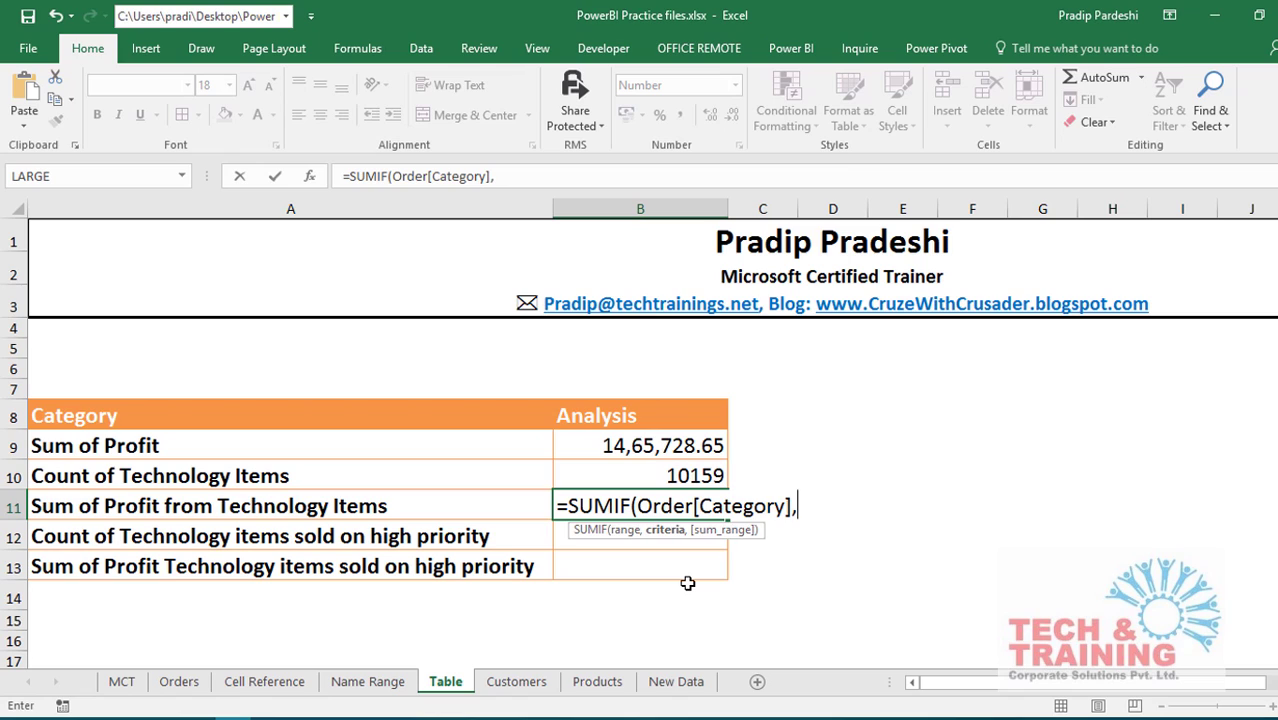
{"action": "type", "text": "\"Tech"}
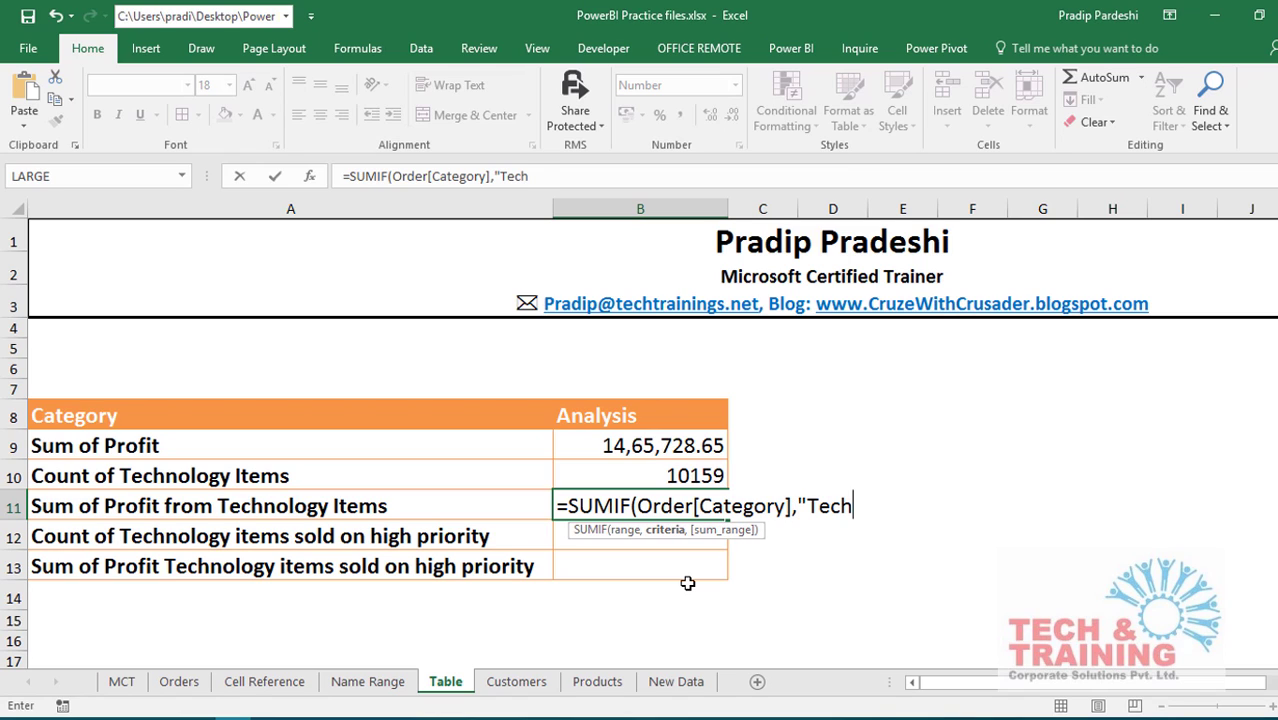
{"action": "type", "text": "nology\","}
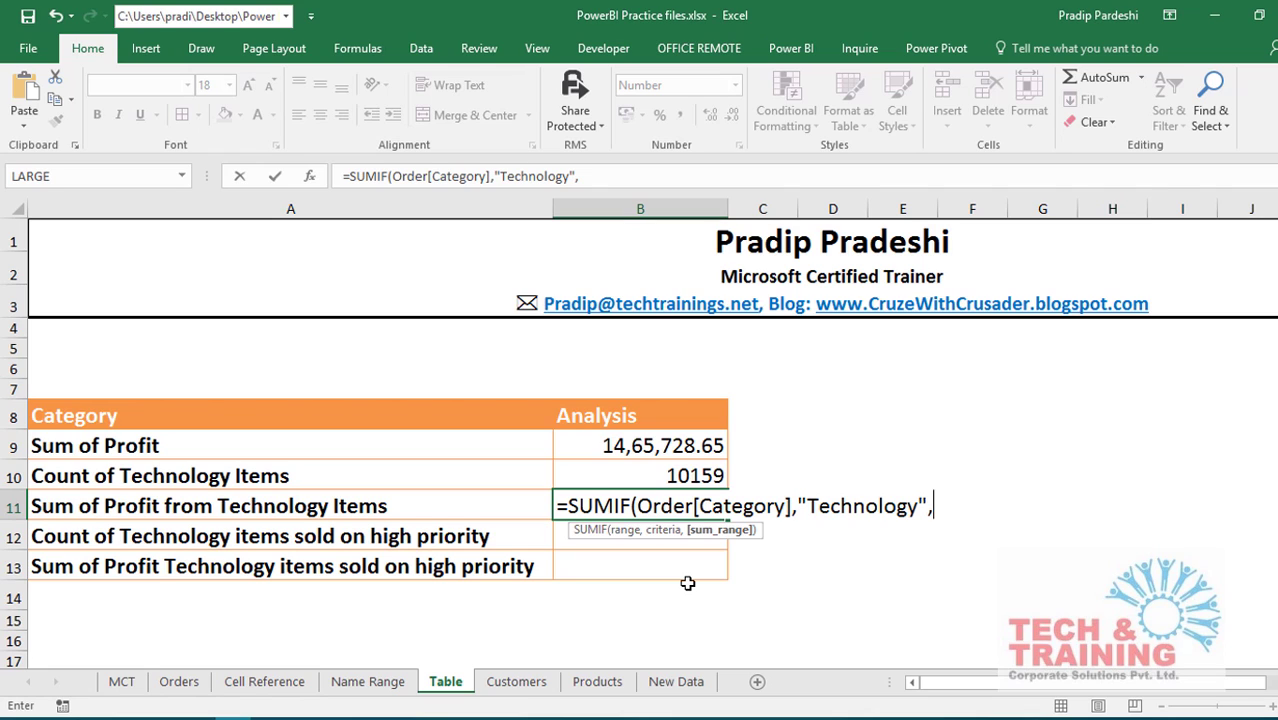
{"action": "type", "text": "Order"}
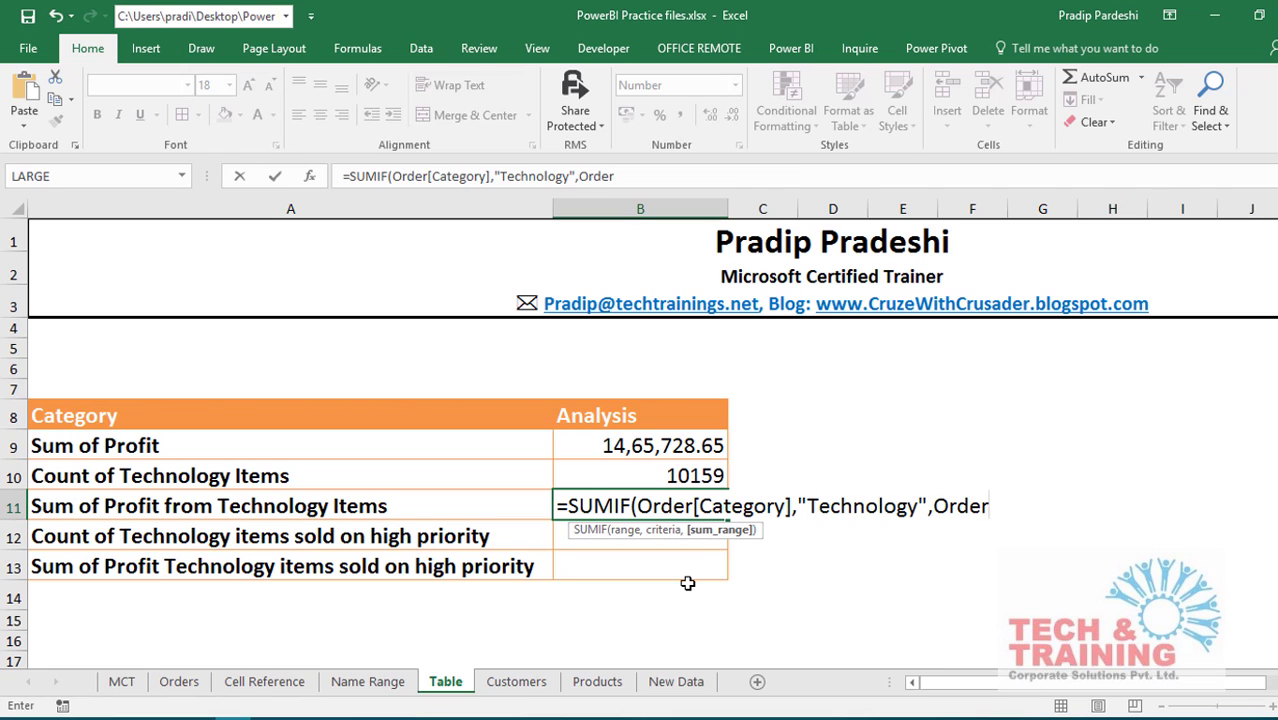
{"action": "type", "text": "["}
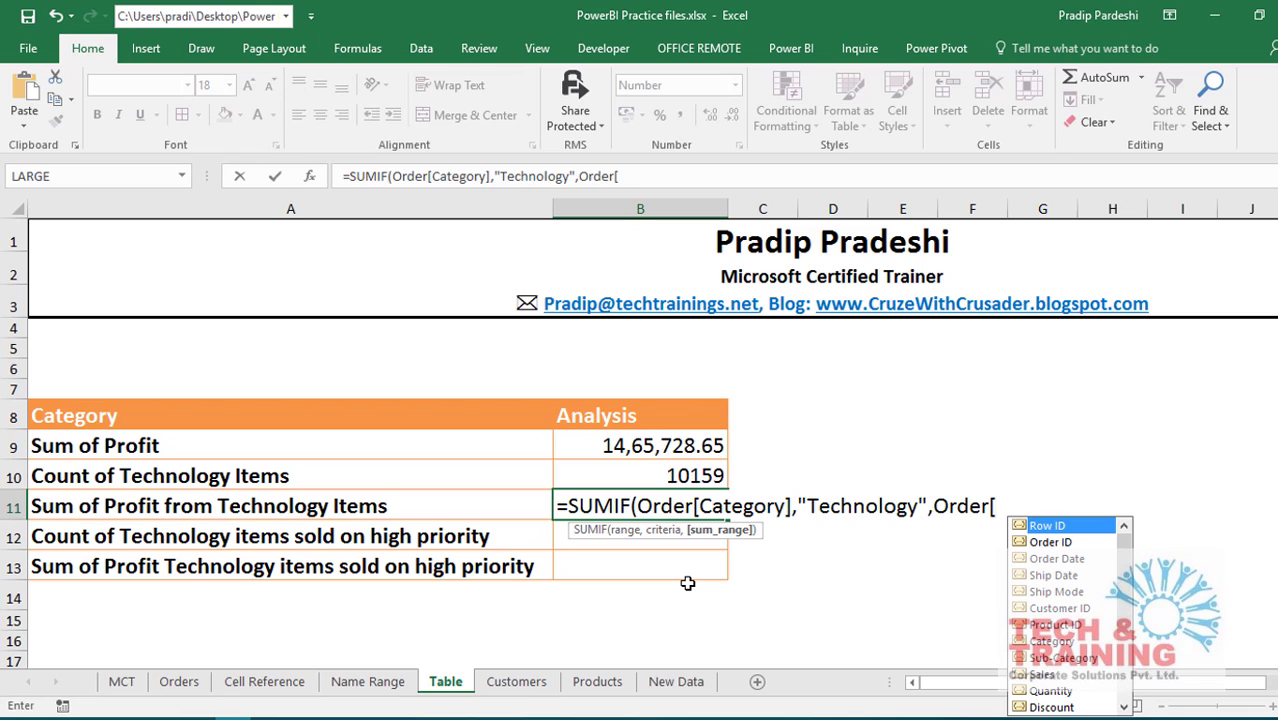
{"action": "type", "text": "Product ID"}
{"action": "key", "text": "Tab"}
{"action": "type", "text": "]"}
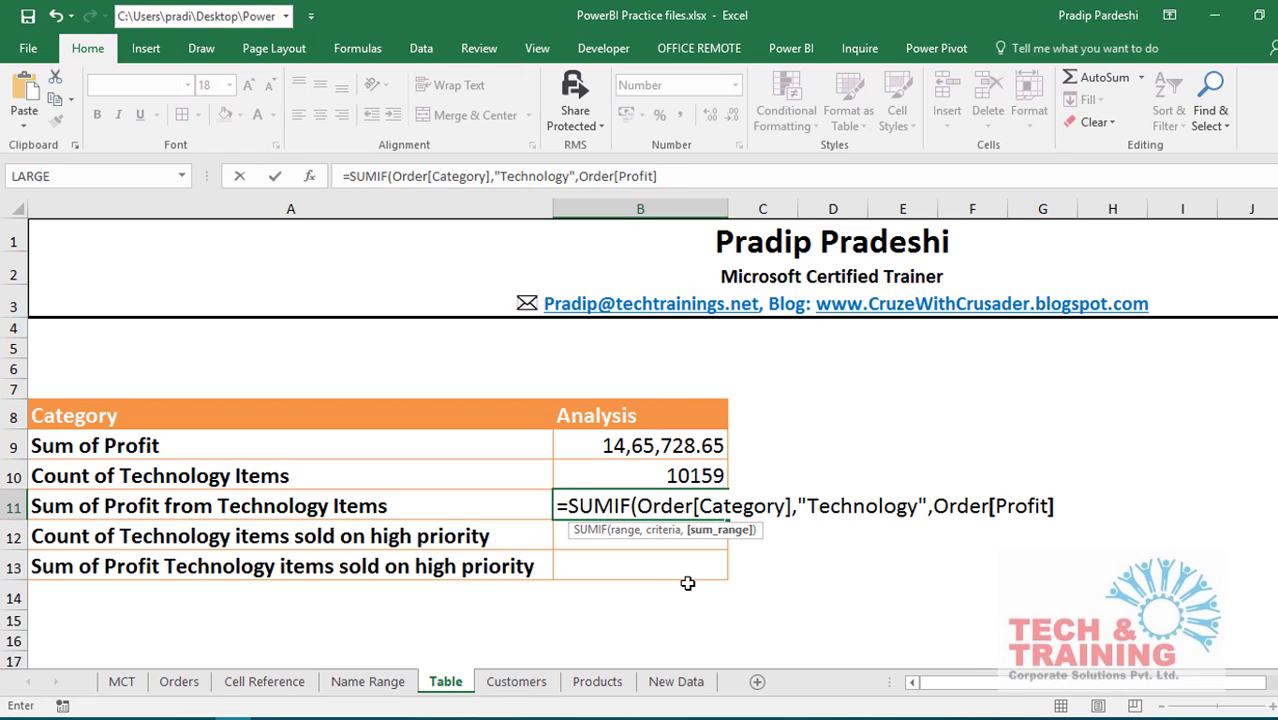
{"action": "type", "text": ")"}
{"action": "key", "text": "Return"}
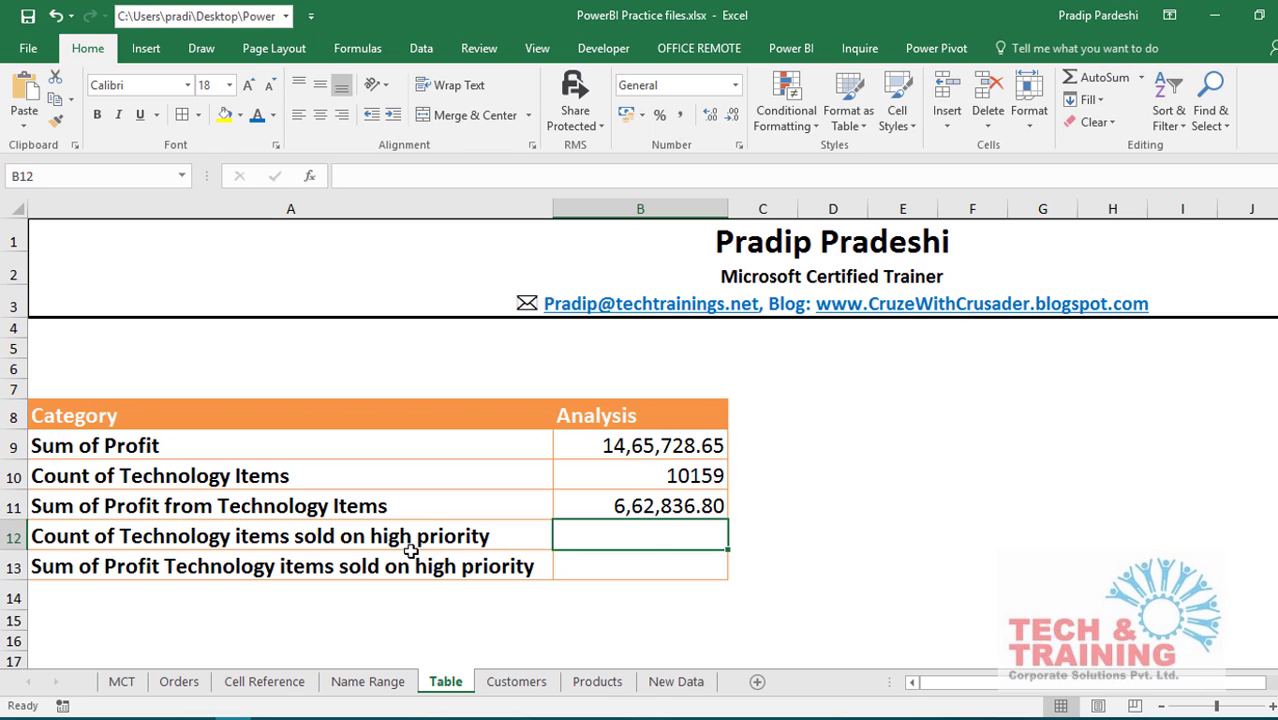
Calculate the Count of Technology items sold on high priority in B12 with =COUNTIFS(Order[Category],"technology",Order[Order Priority],"High").
{"action": "type", "text": "=COUNTIF"}
{"action": "key", "text": "Down"}
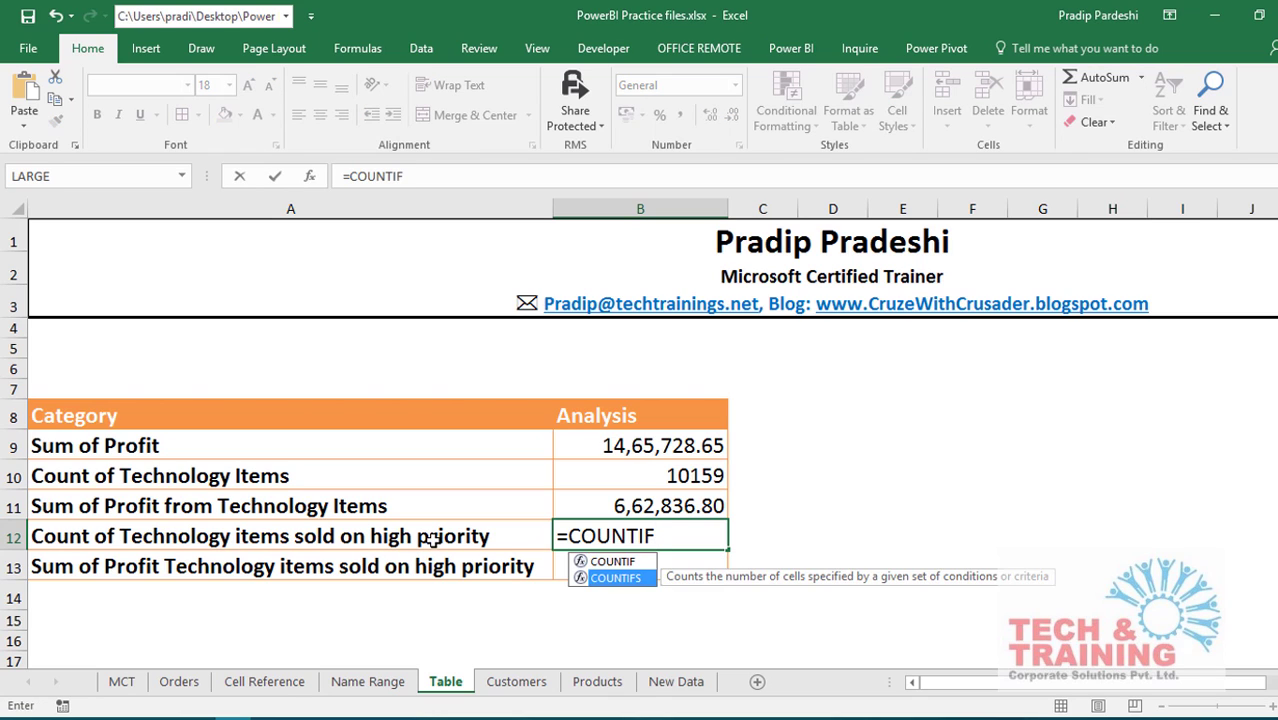
{"action": "key", "text": "Tab"}
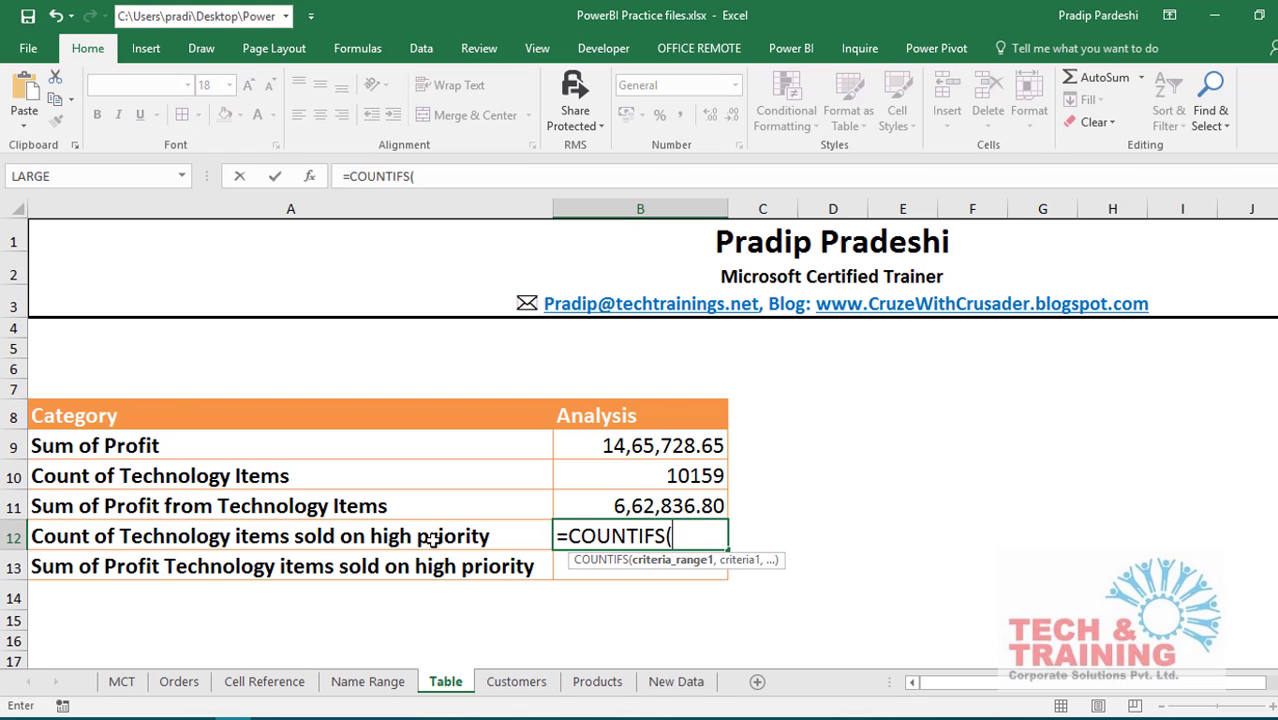
{"action": "type", "text": "Order"}
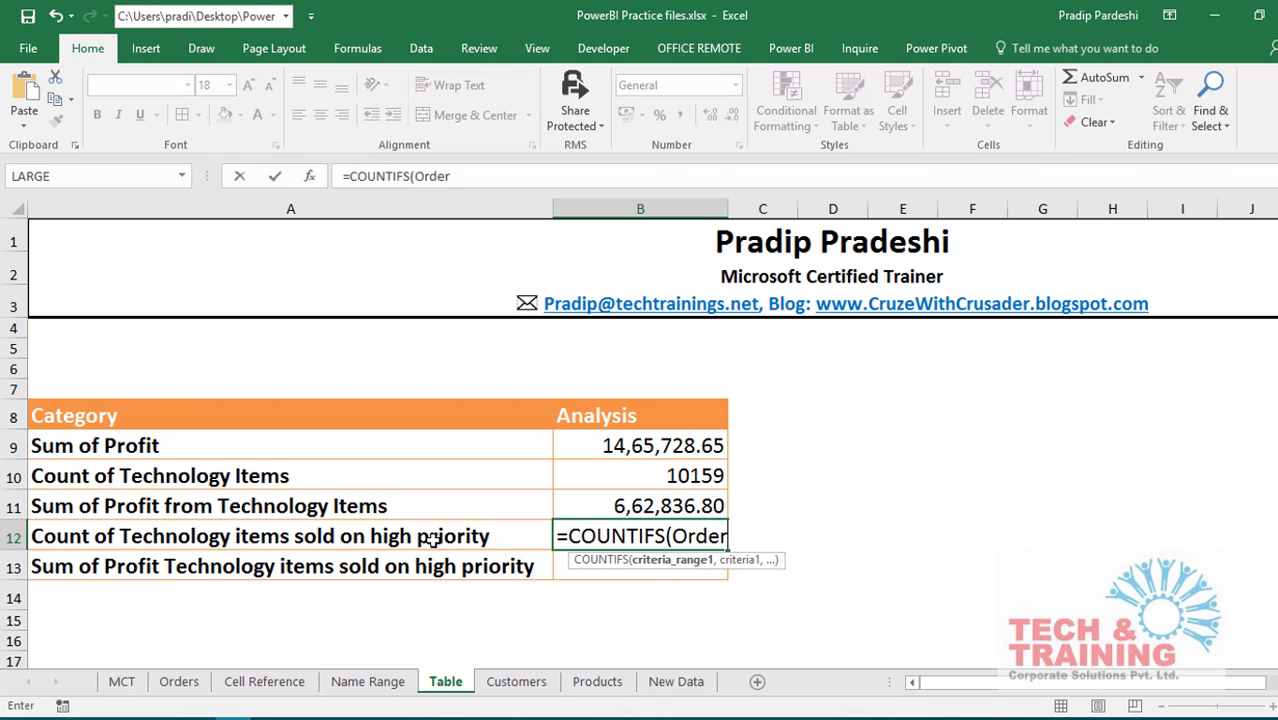
{"action": "type", "text": "[Category"}
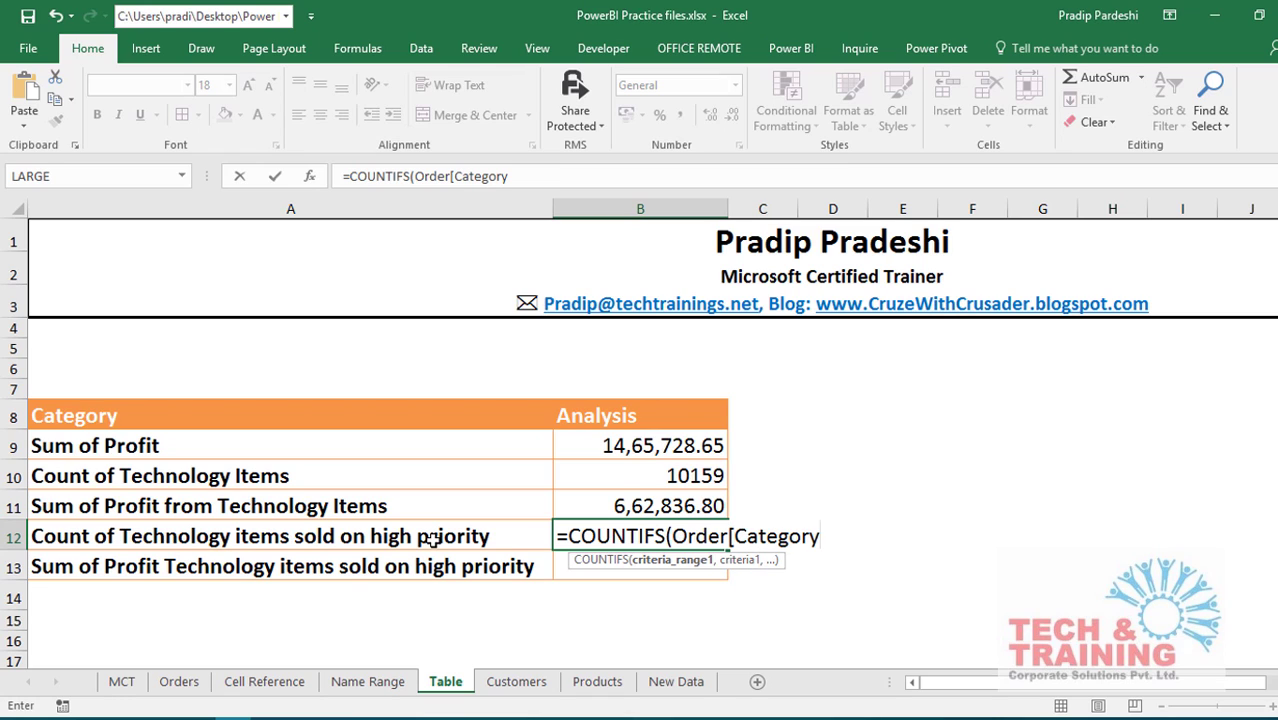
{"action": "type", "text": "],\"t"}
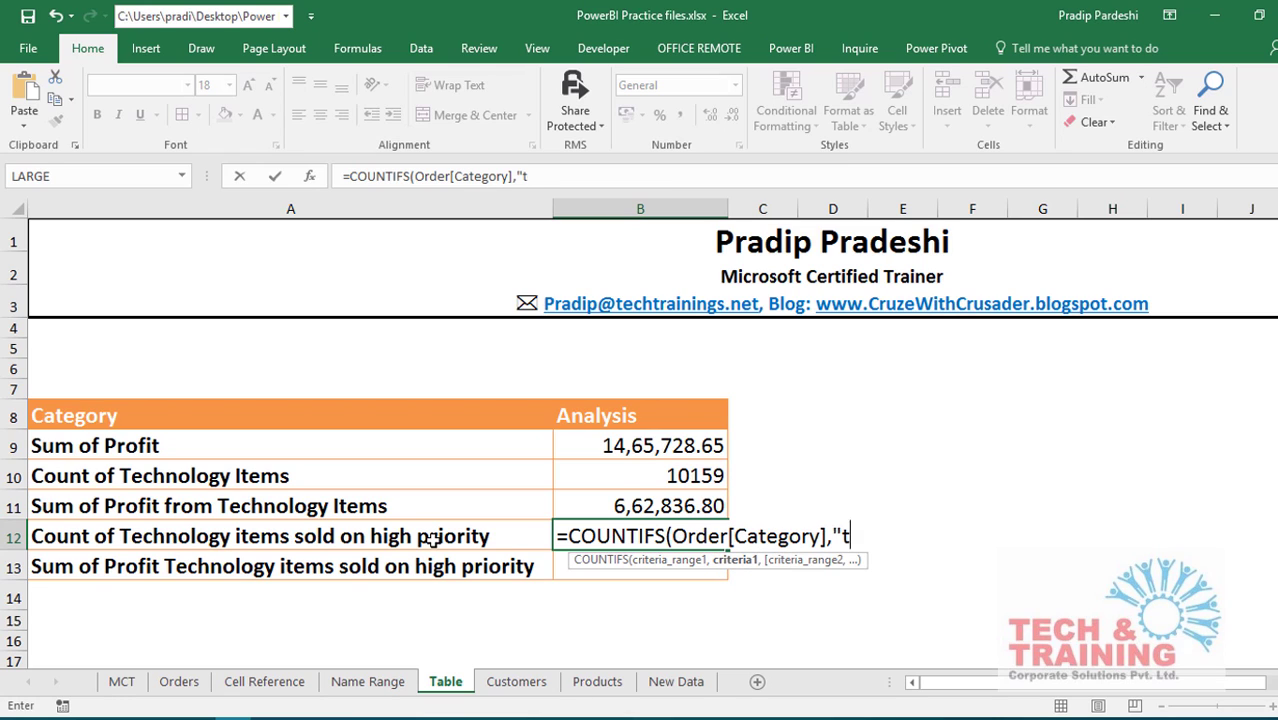
{"action": "type", "text": "echnology\","}
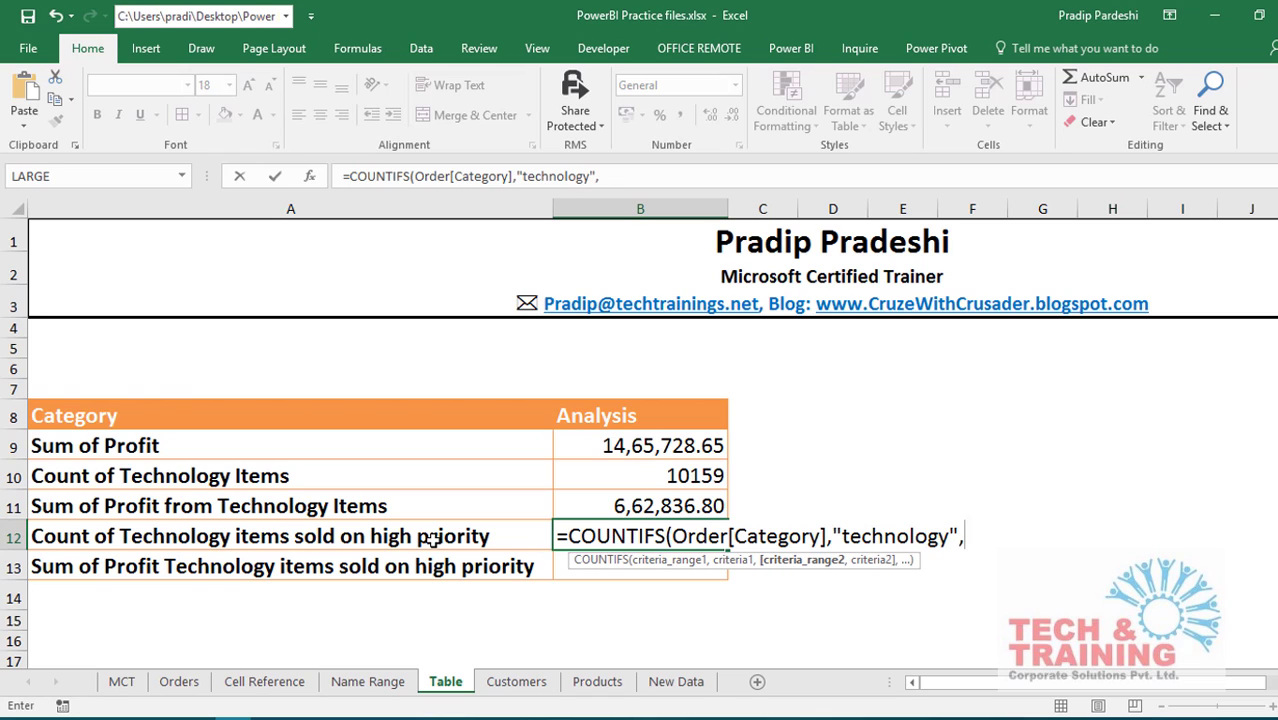
{"action": "type", "text": "Order"}
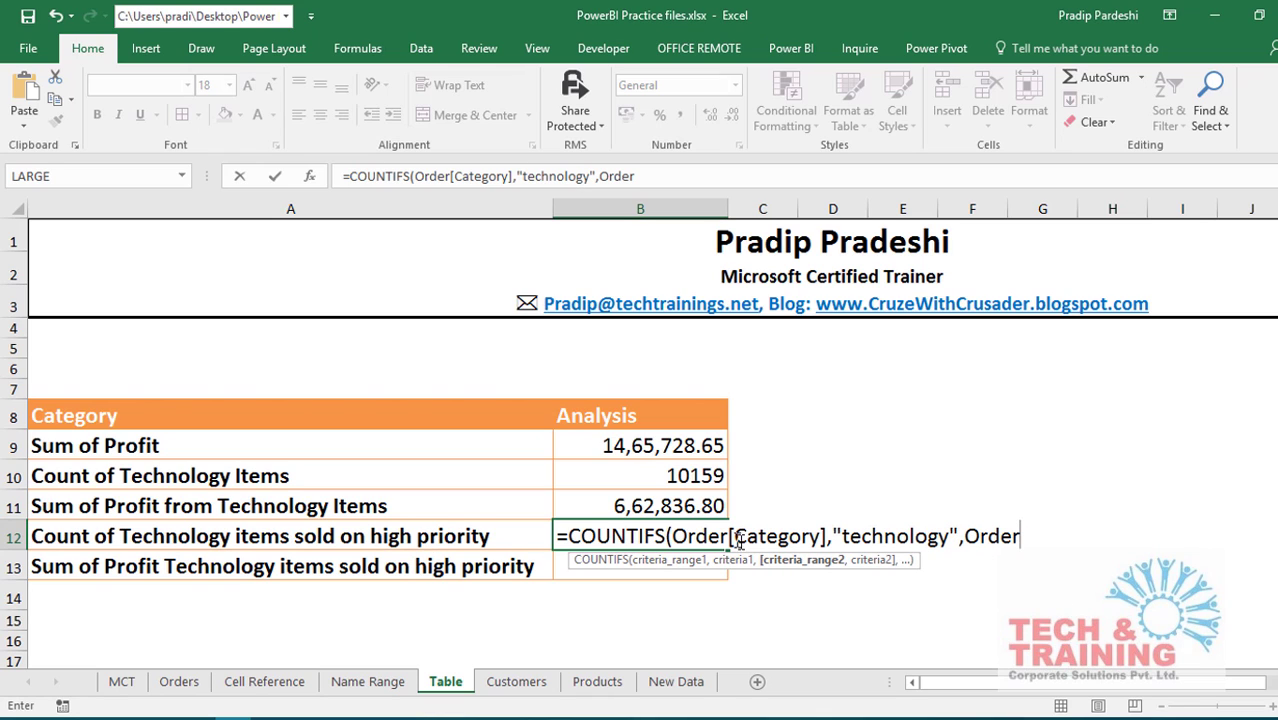
{"action": "type", "text": "["}
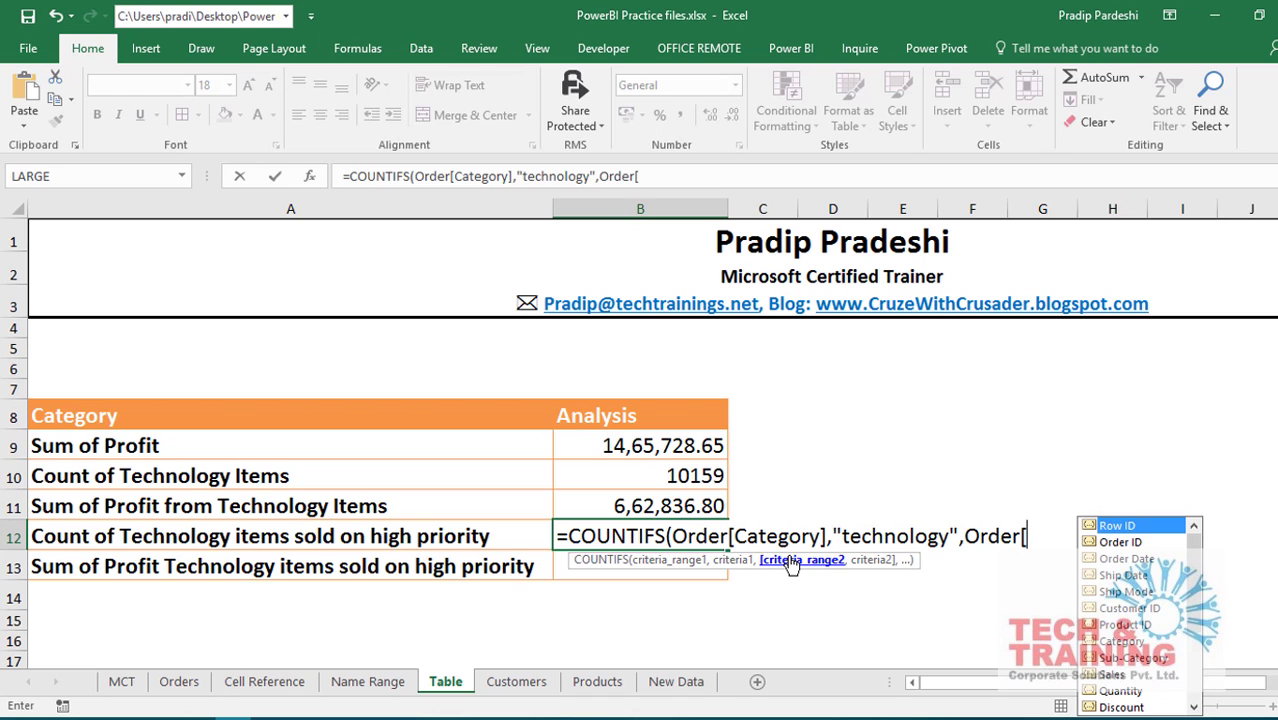
{"action": "type", "text": "or"}
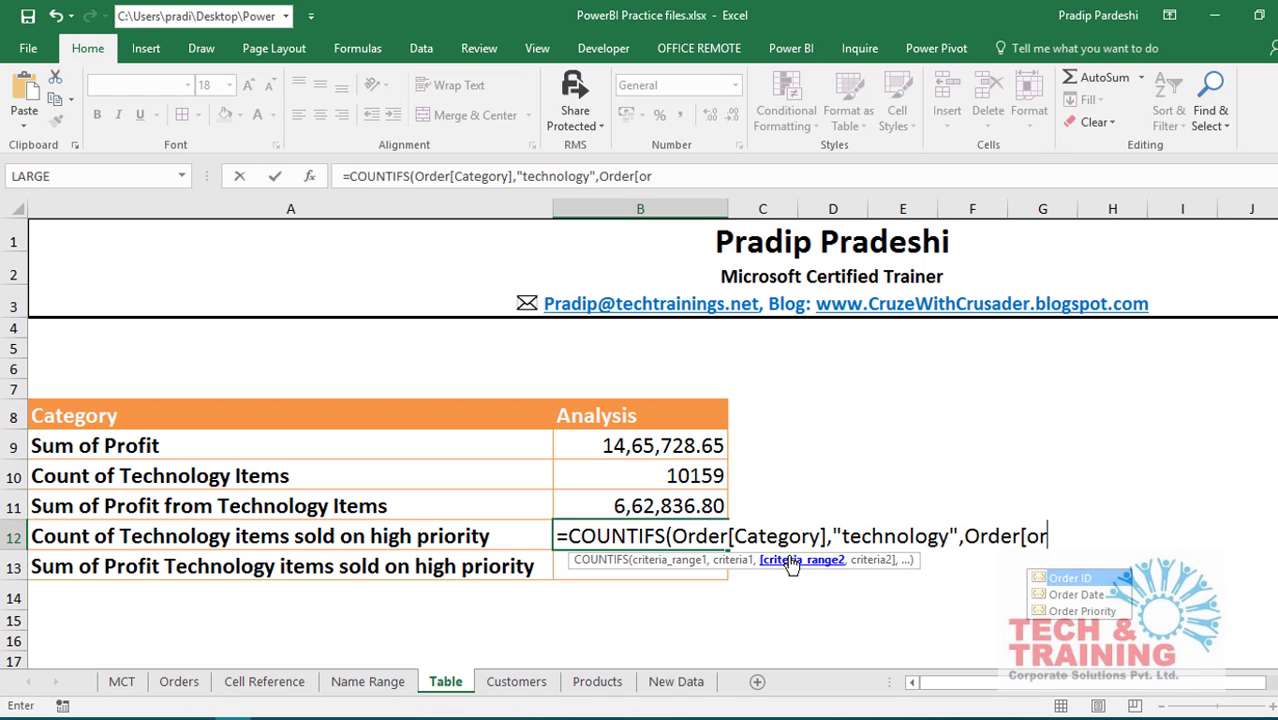
{"action": "key", "text": "Down"}
{"action": "key", "text": "Down"}
{"action": "key", "text": "Tab"}
{"action": "type", "text": "]"}
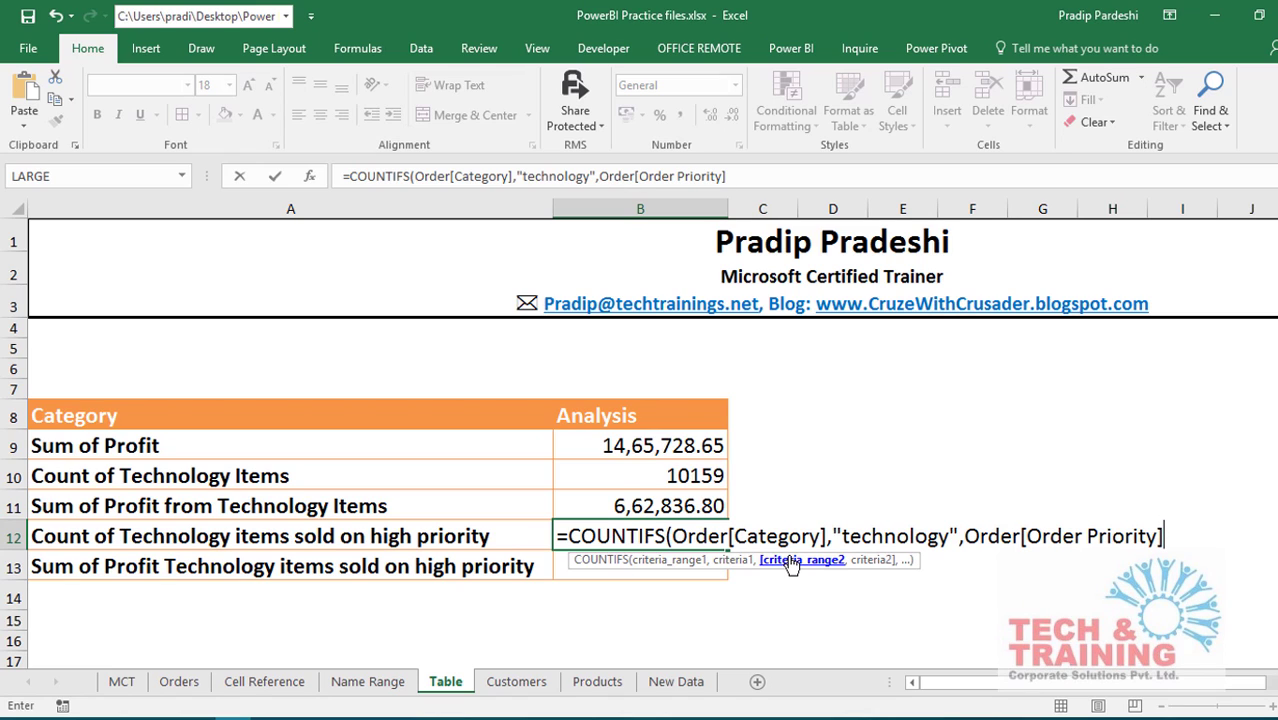
{"action": "type", "text": ","}
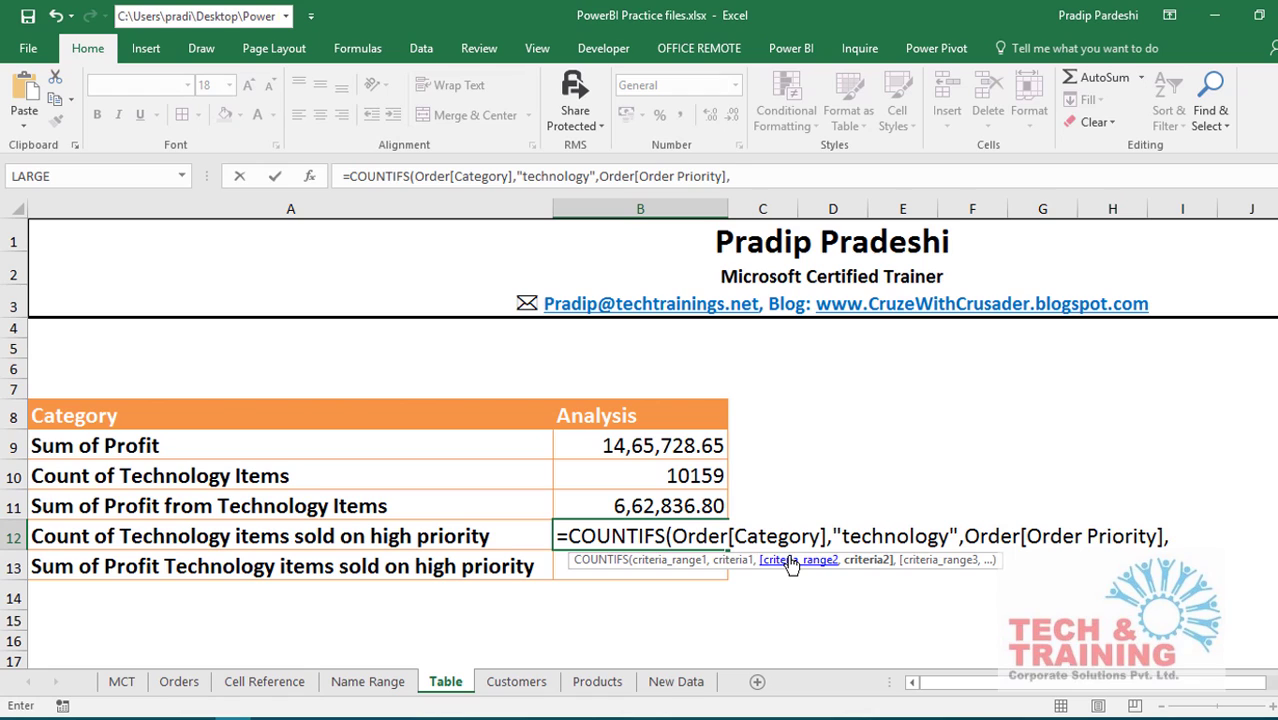
{"action": "type", "text": "\"High\""}
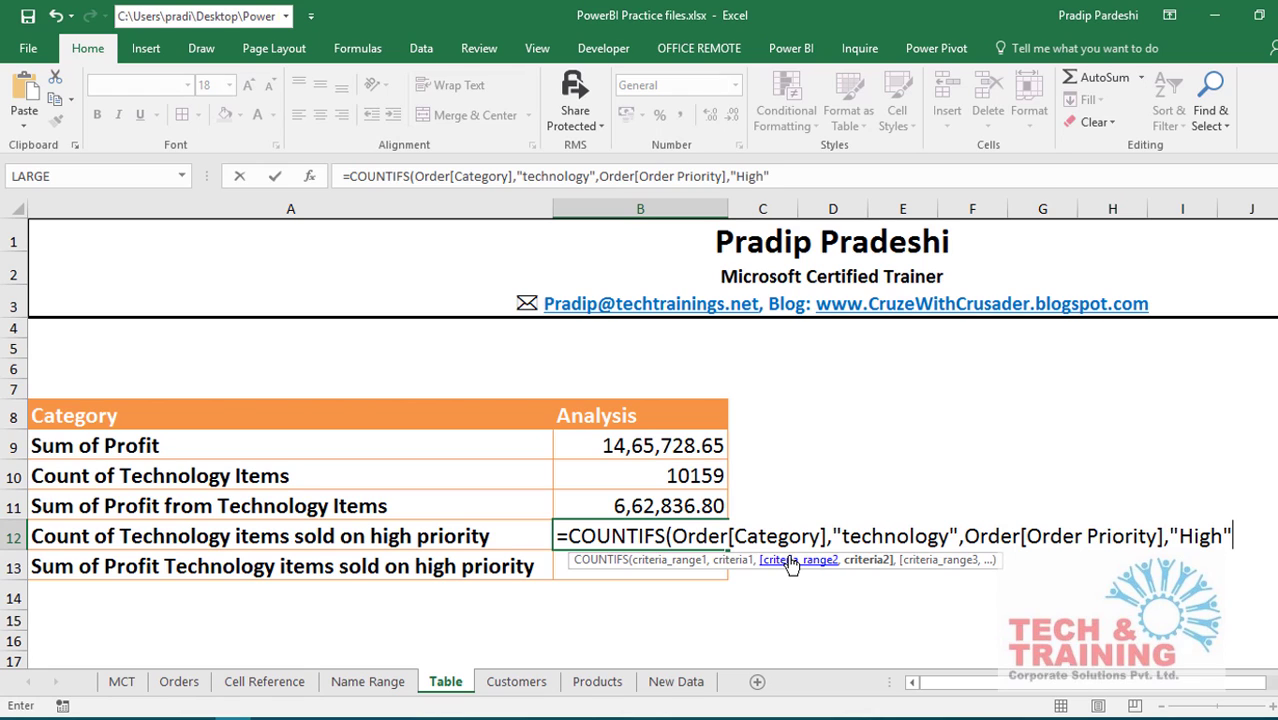
{"action": "type", "text": ")"}
{"action": "key", "text": "Return"}
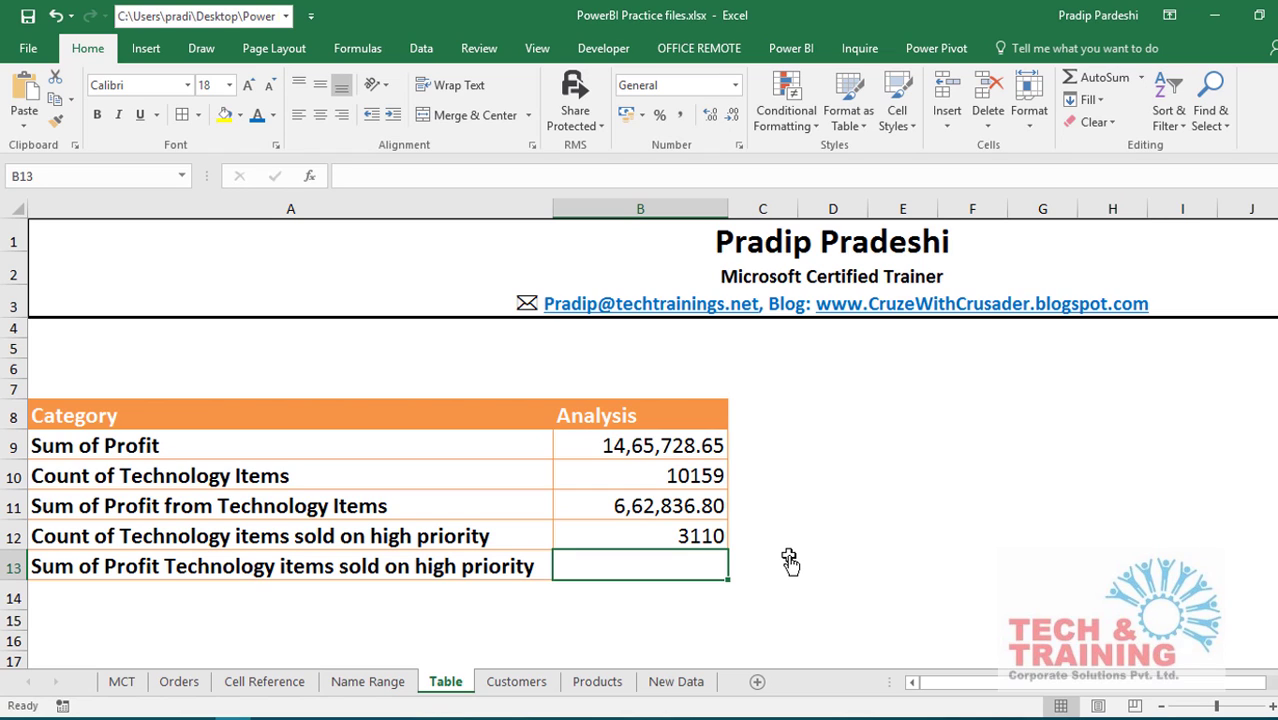
Calculate the Sum of Profit for high-priority Technology items in B13 with =SUMIFS(Order[Profit],Order[Category],"technology",Order[Order Priority],"high").
{"action": "type", "text": "="}
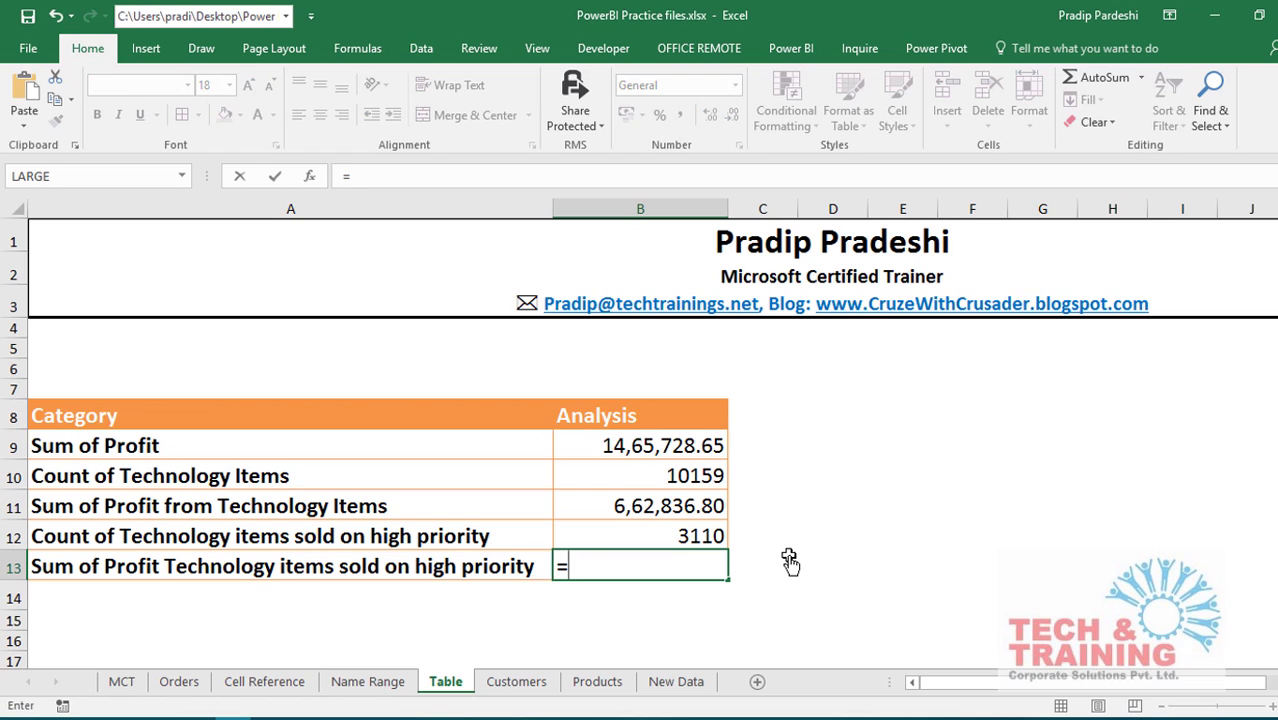
{"action": "type", "text": "sumifs"}
{"action": "key", "text": "Tab"}
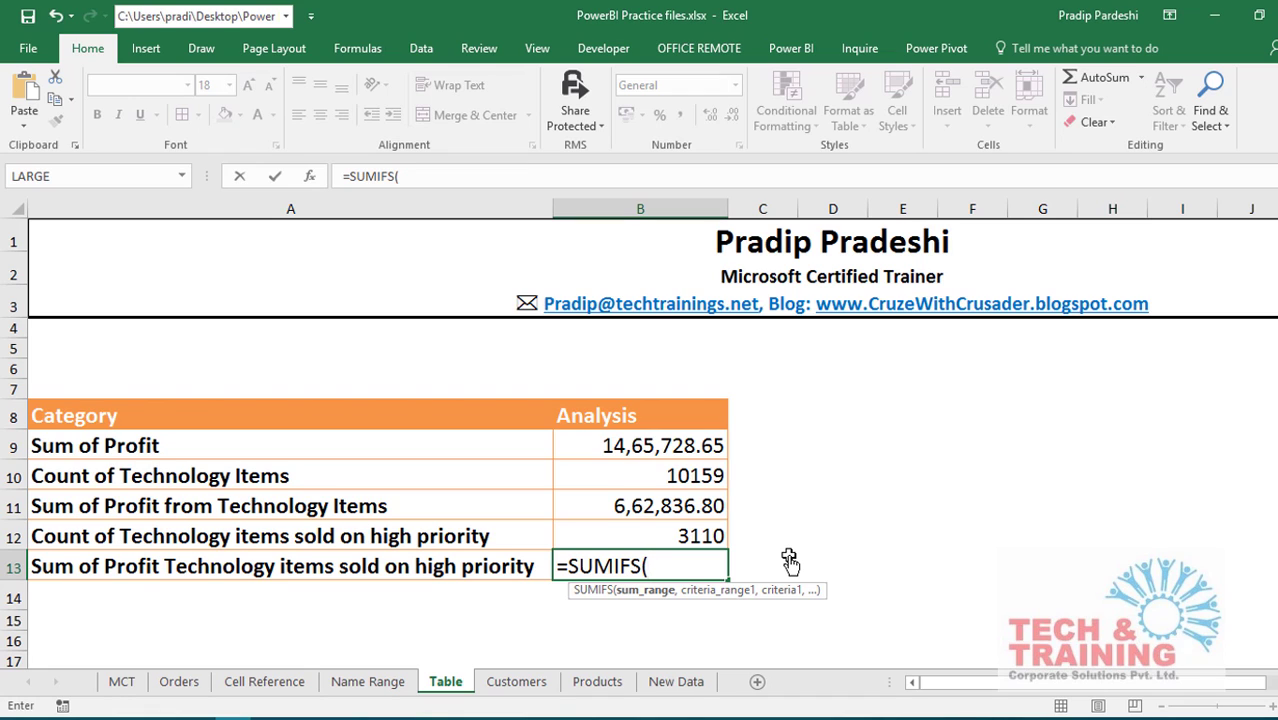
{"action": "type", "text": "ord"}
{"action": "key", "text": "Tab"}
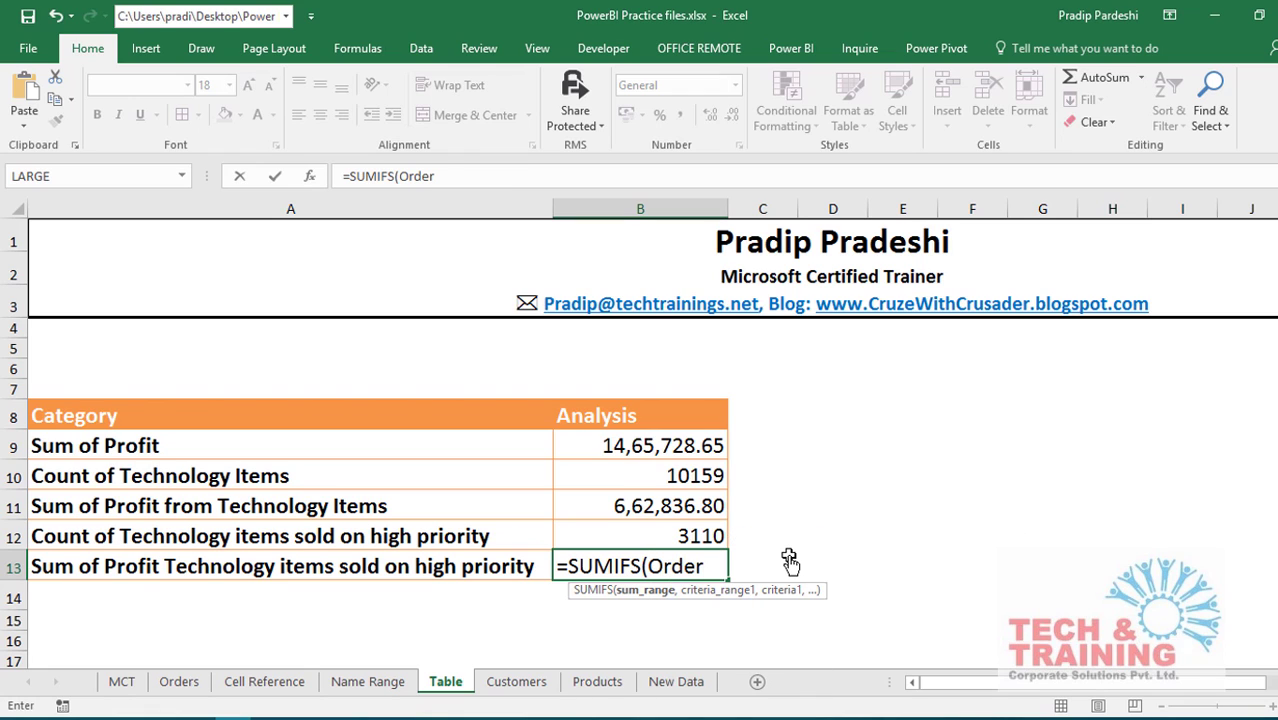
{"action": "type", "text": "[prof"}
{"action": "key", "text": "Tab"}
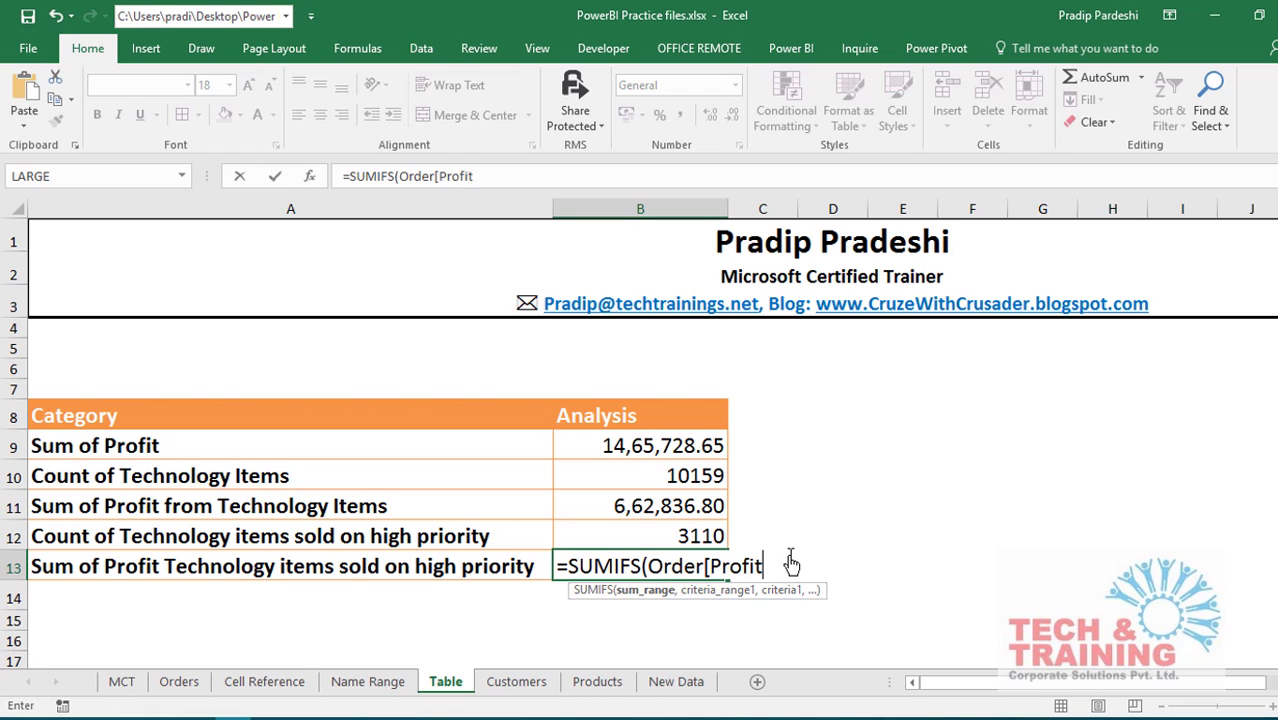
{"action": "type", "text": "],"}
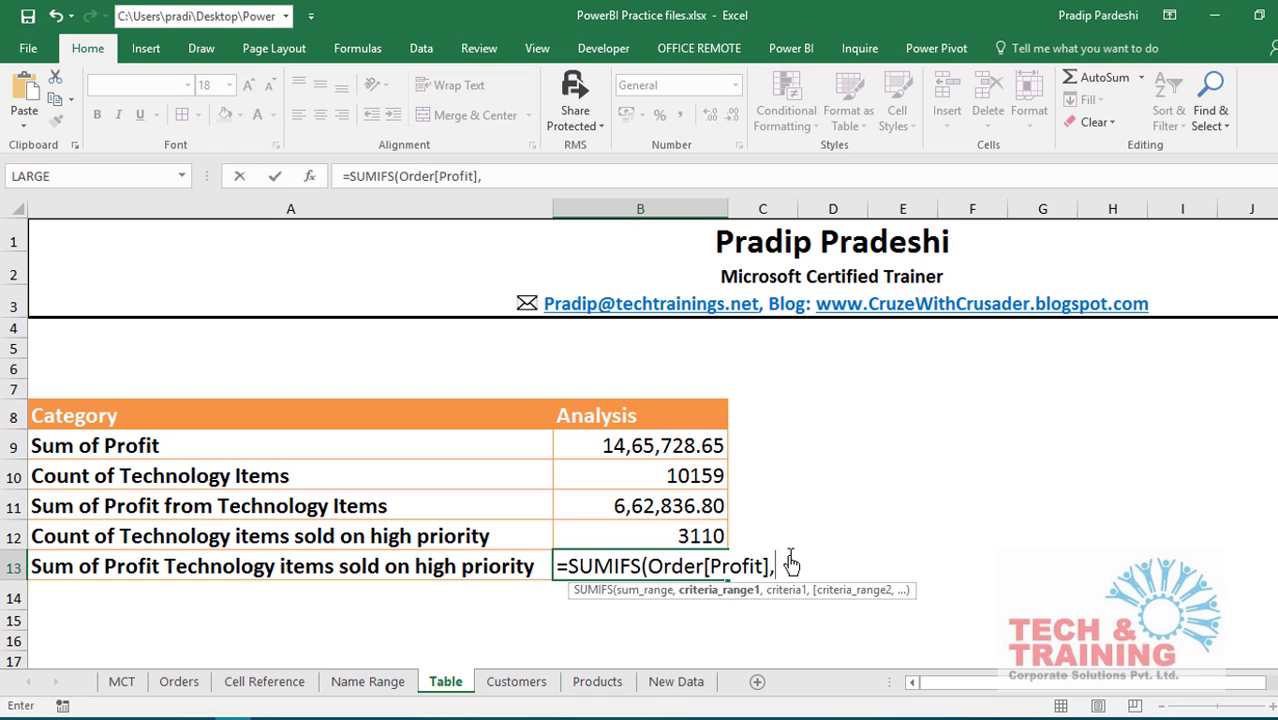
{"action": "type", "text": "ord"}
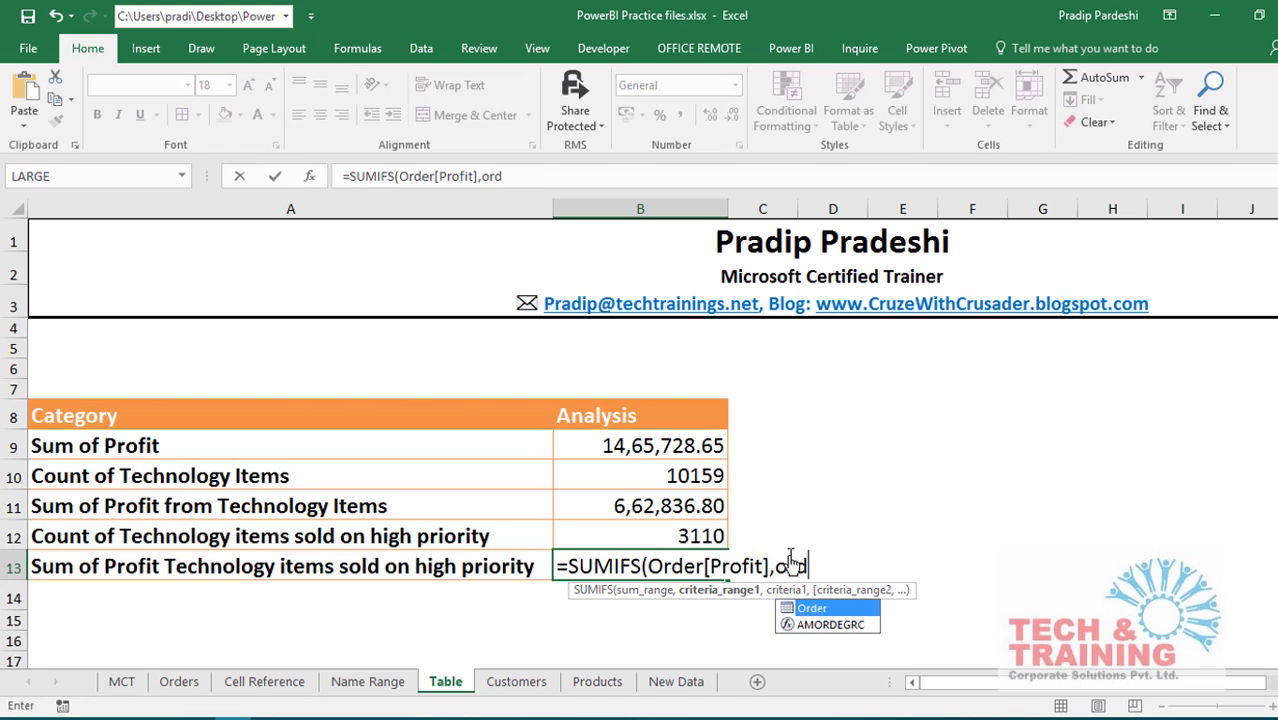
{"action": "key", "text": "Tab"}
{"action": "type", "text": "["}
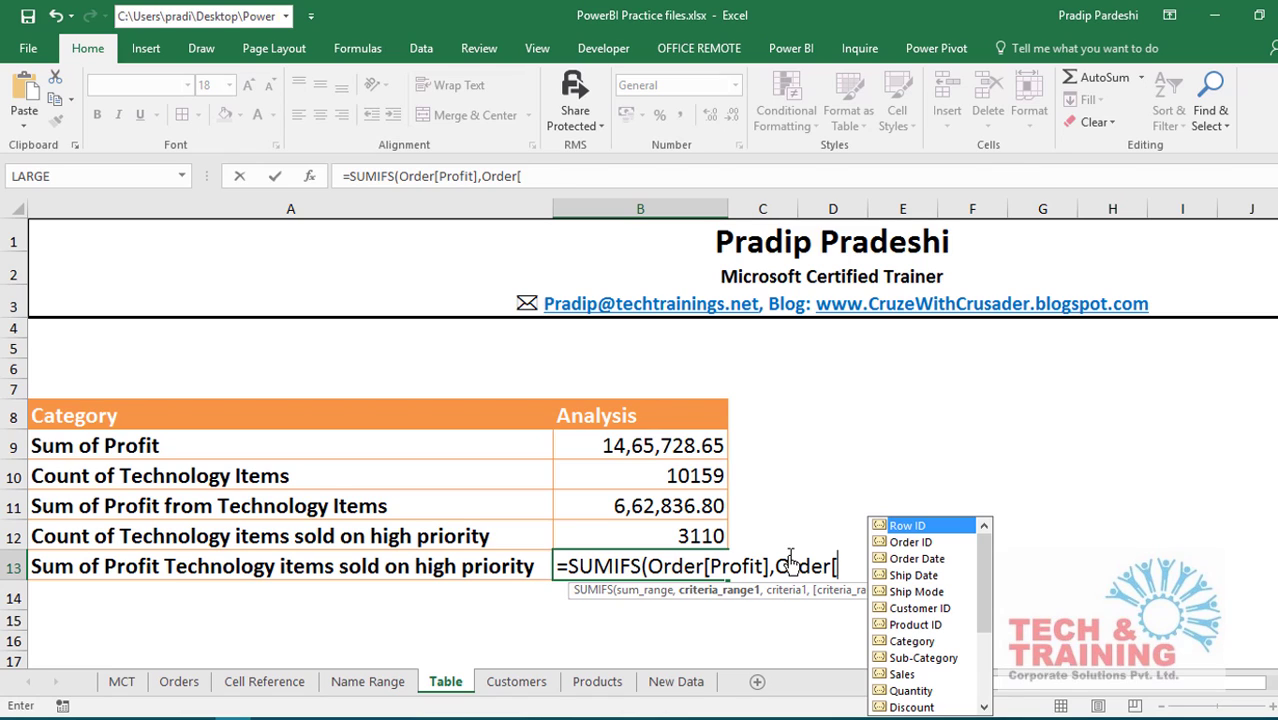
{"action": "type", "text": "ca"}
{"action": "key", "text": "Tab"}
{"action": "type", "text": "]"}
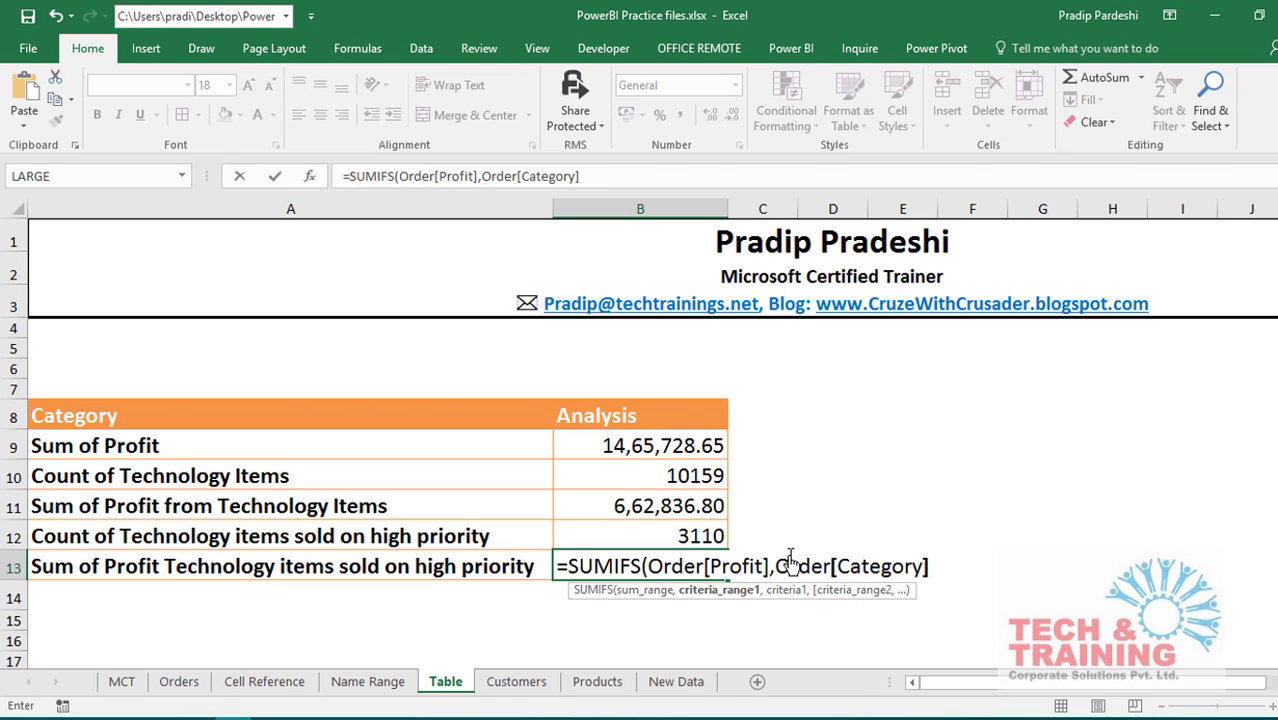
{"action": "type", "text": ",\"tech"}
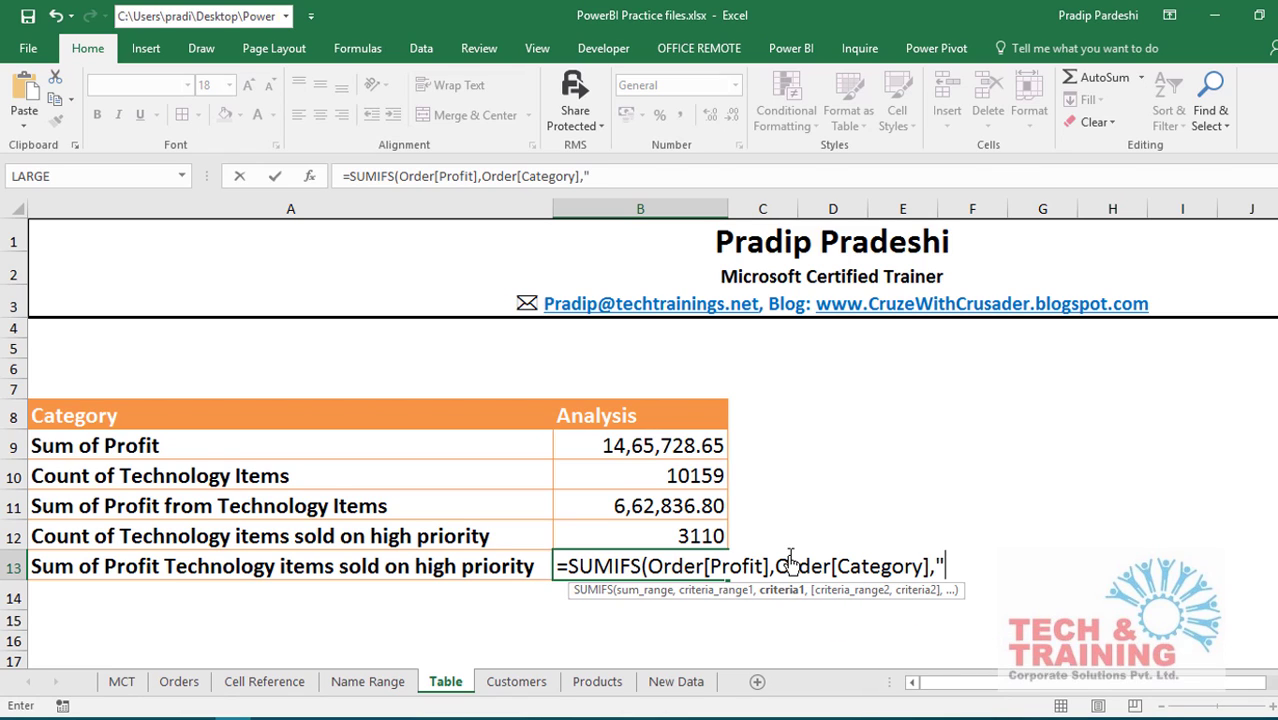
{"action": "type", "text": "n"}
{"action": "key", "text": "BackSpace"}
{"action": "type", "text": "chn"}
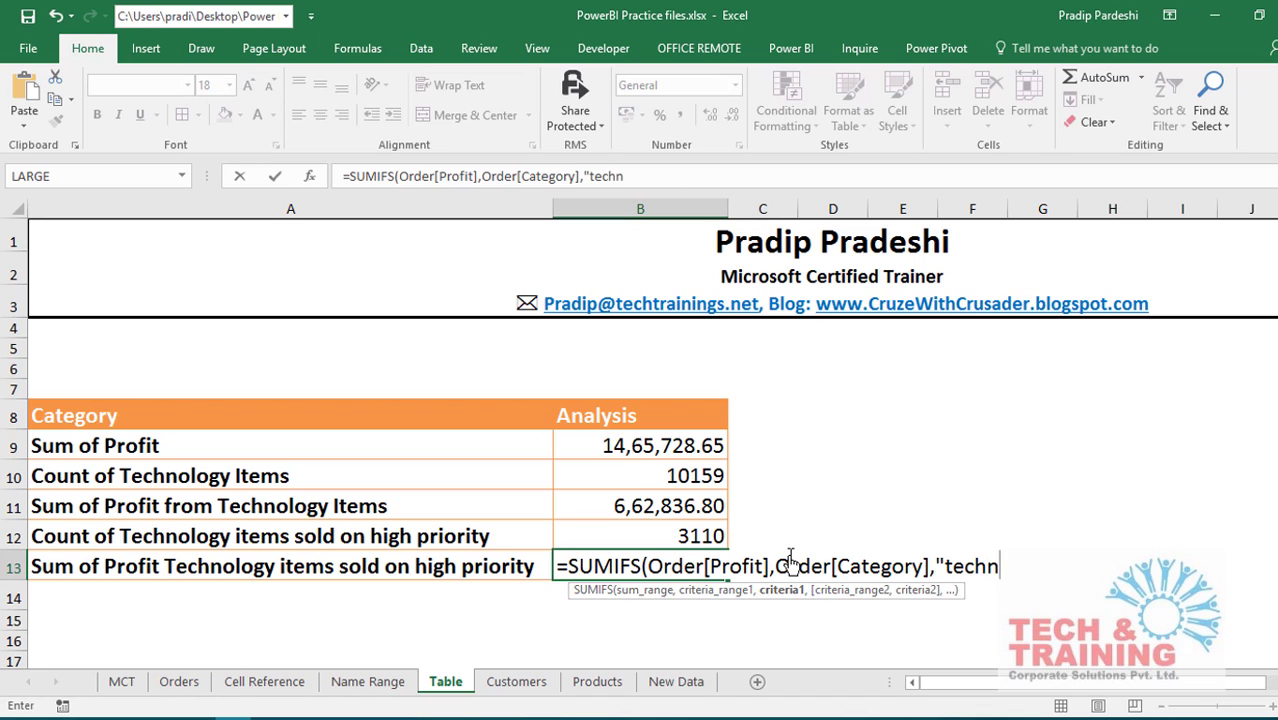
{"action": "type", "text": "ology\","}
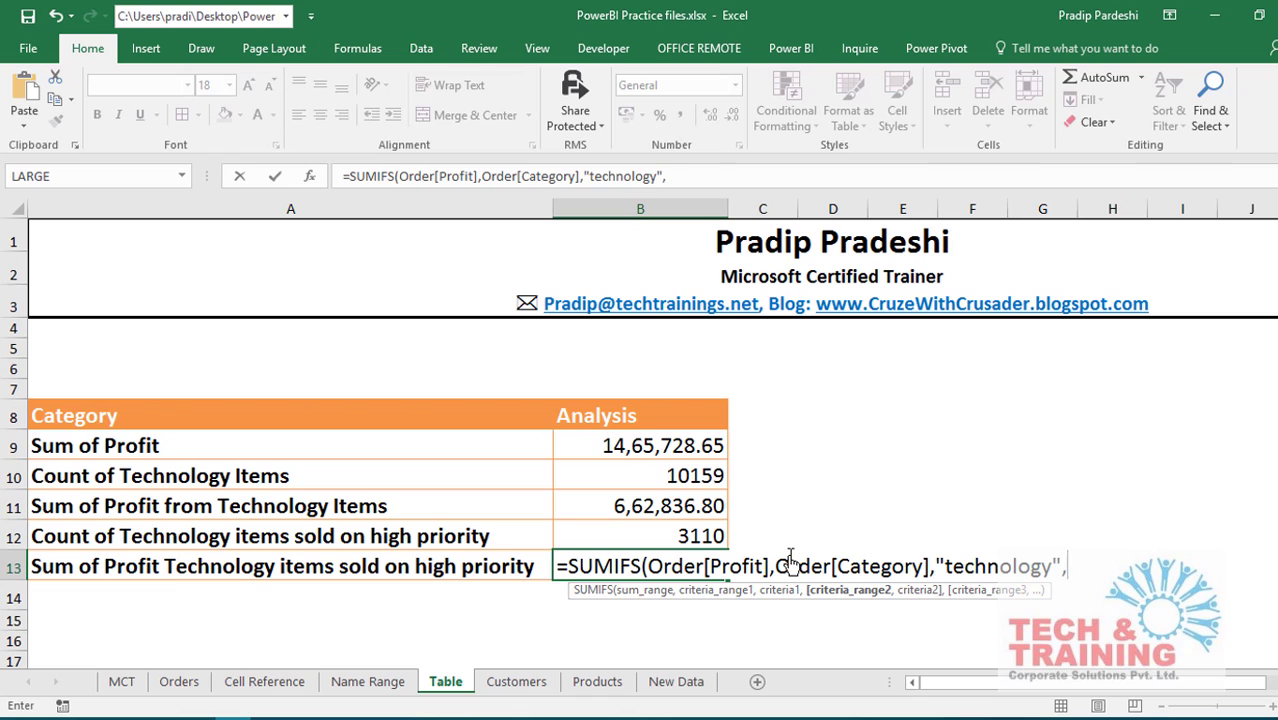
{"action": "type", "text": "Order"}
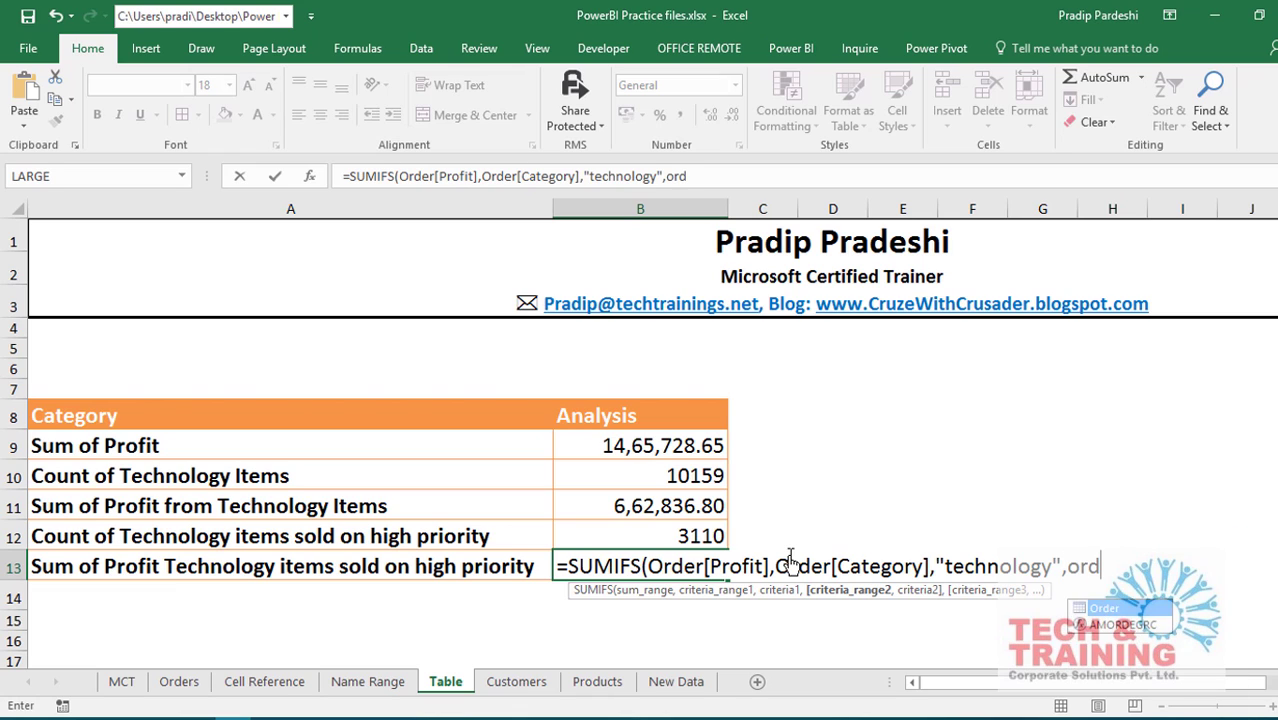
{"action": "type", "text": "[or"}
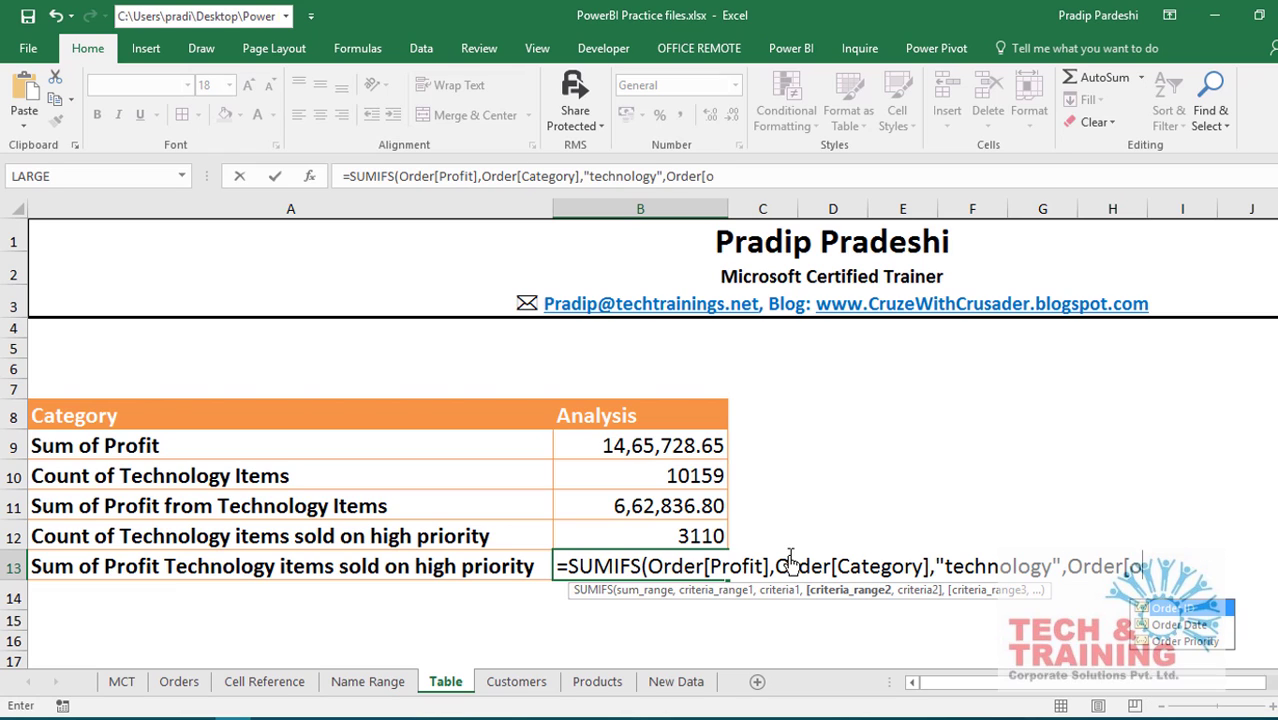
{"action": "key", "text": "Down"}
{"action": "key", "text": "Down"}
{"action": "key", "text": "Tab"}
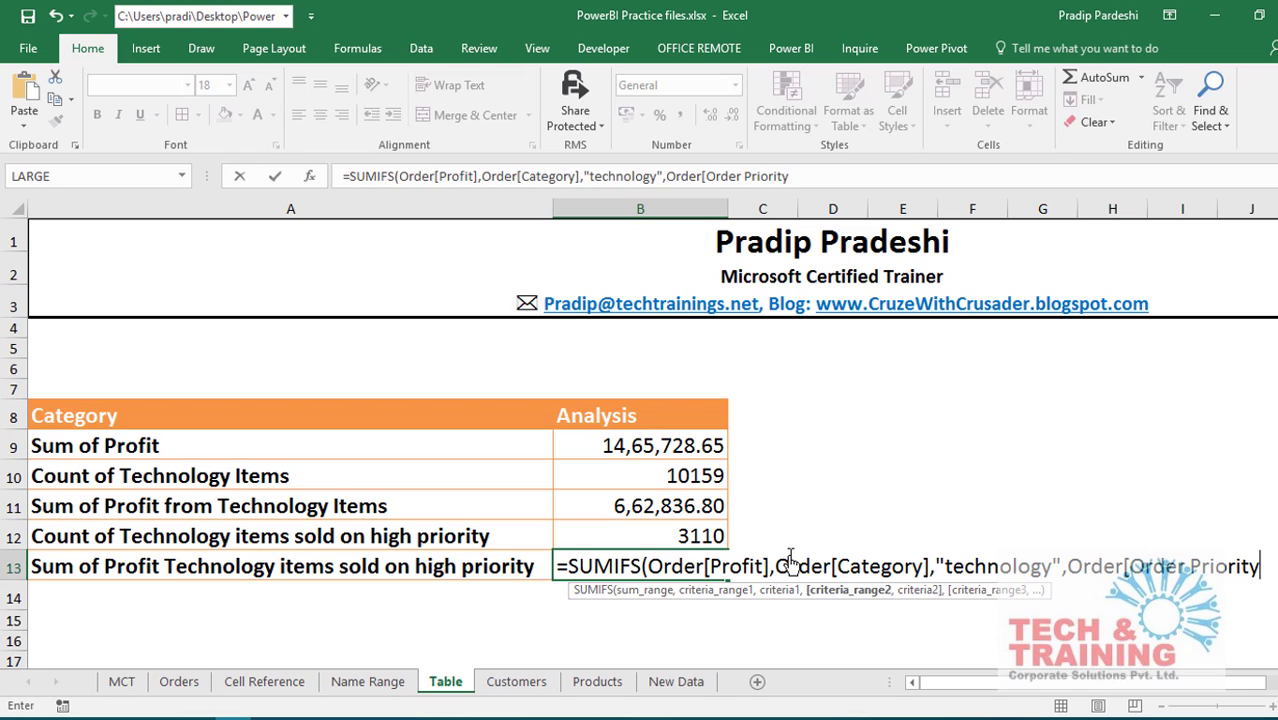
{"action": "type", "text": "],"}
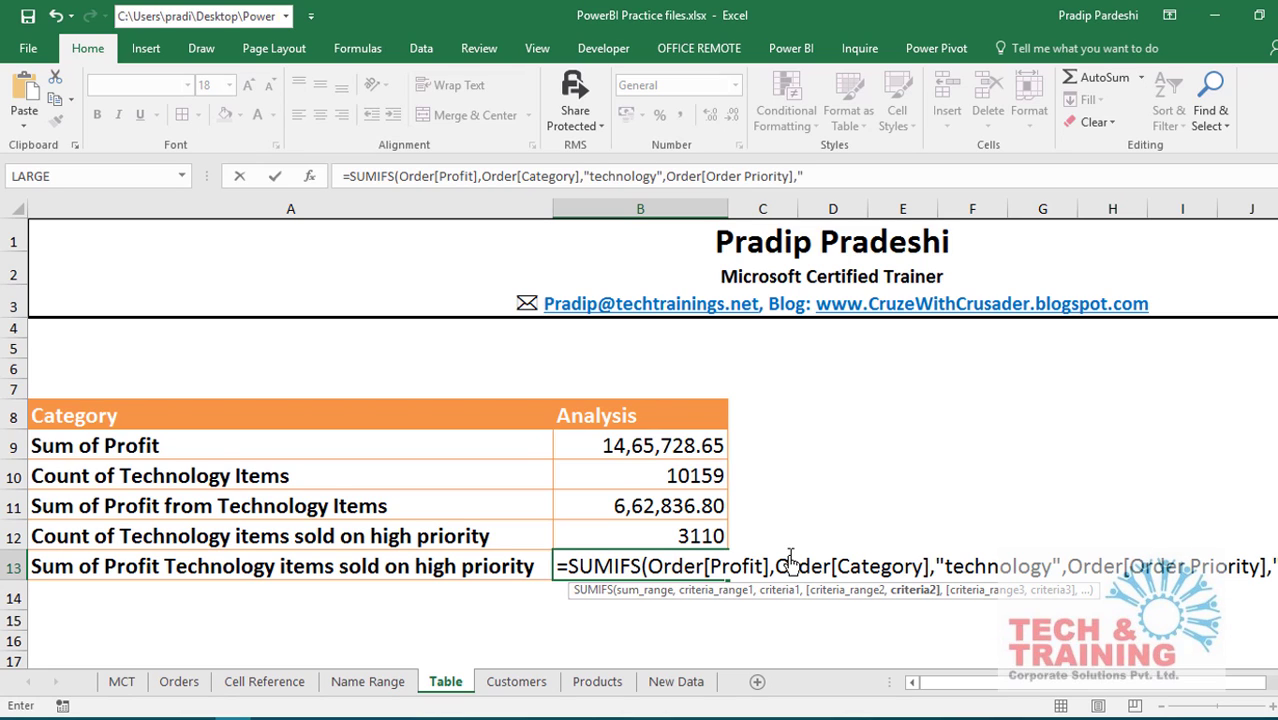
{"action": "type", "text": "\"hight"}
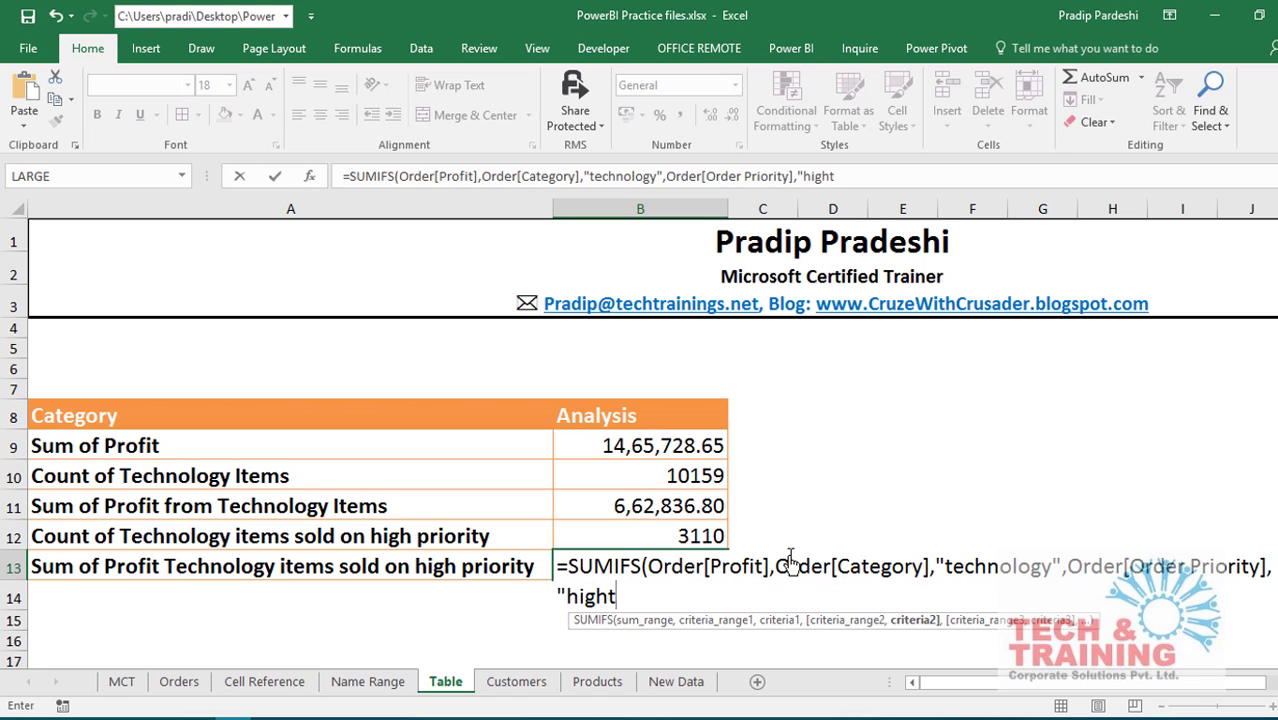
{"action": "key", "text": "BackSpace"}
{"action": "type", "text": "\")"}
{"action": "key", "text": "Return"}
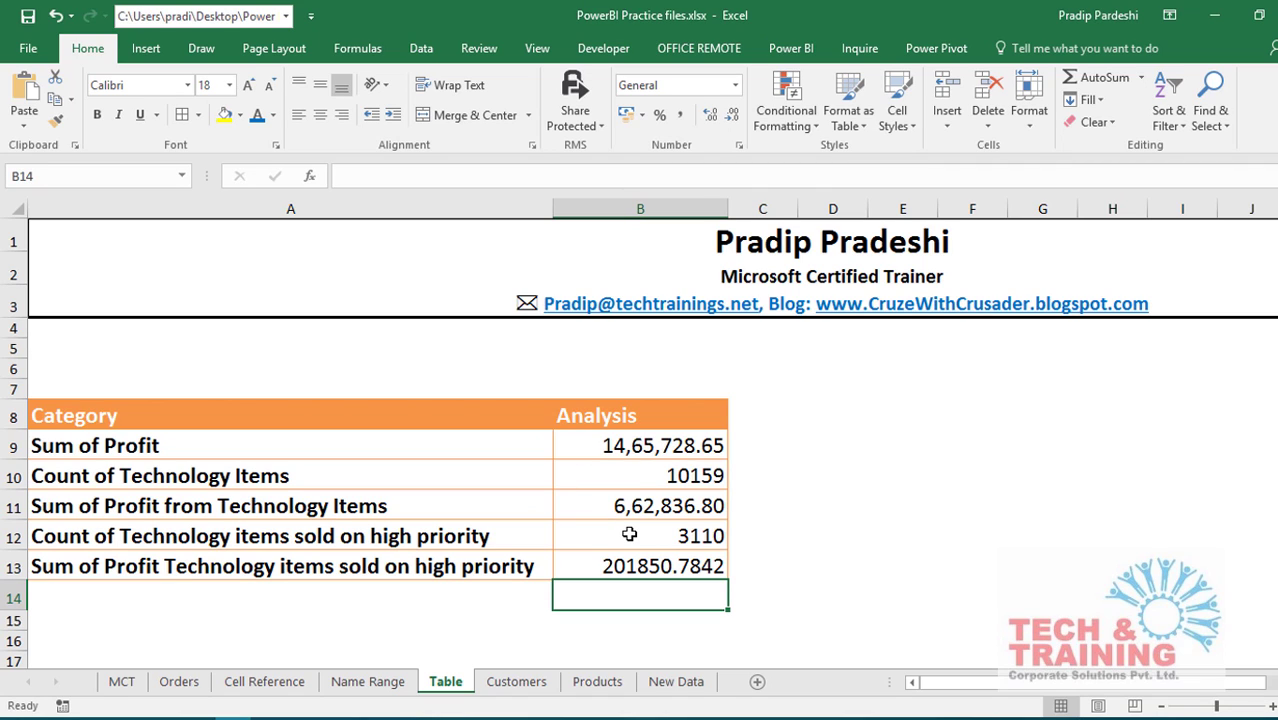
Copy the Analysis column B8:B13 and paste it as static values beside it, starting at F8.
{"action": "left_click", "coordinate": [648, 420]}
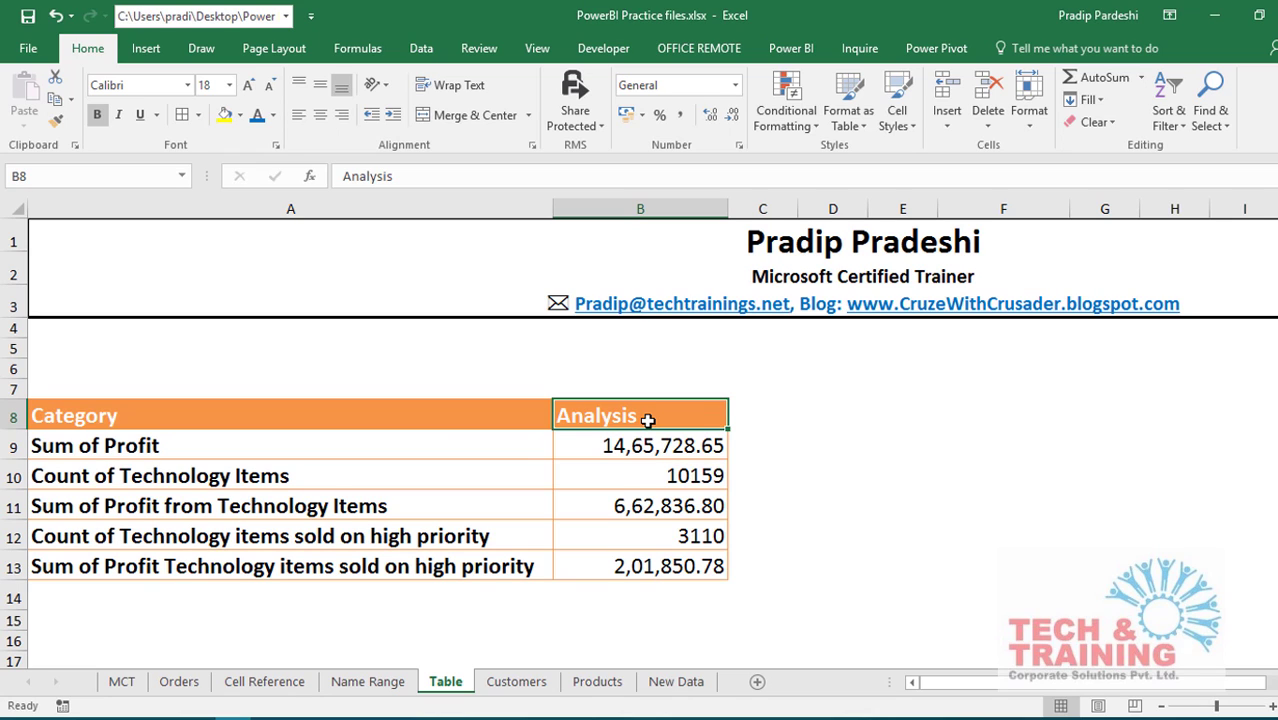
{"action": "left_click_drag", "start_coordinate": [650, 428], "coordinate": [660, 563]}
{"action": "key", "text": "ctrl+c"}
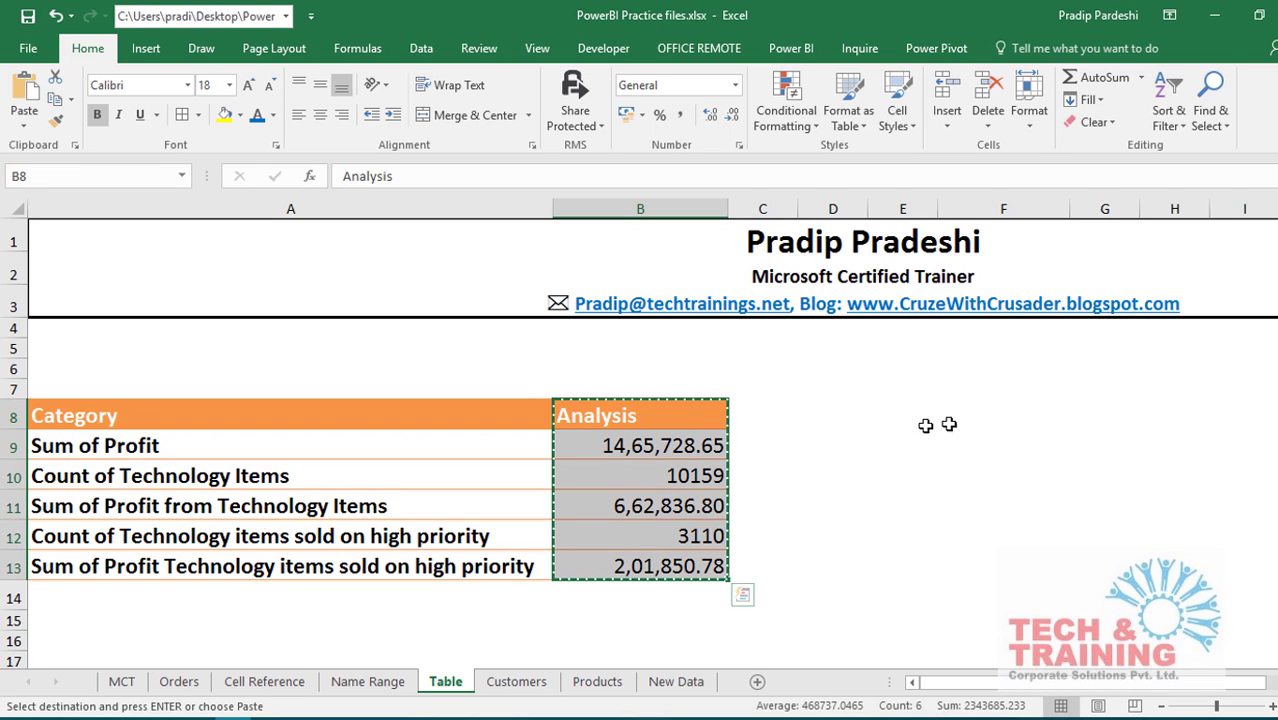
{"action": "left_click", "coordinate": [1004, 410]}
{"action": "key", "text": "ctrl+v"}
{"action": "right_click", "coordinate": [989, 415]}
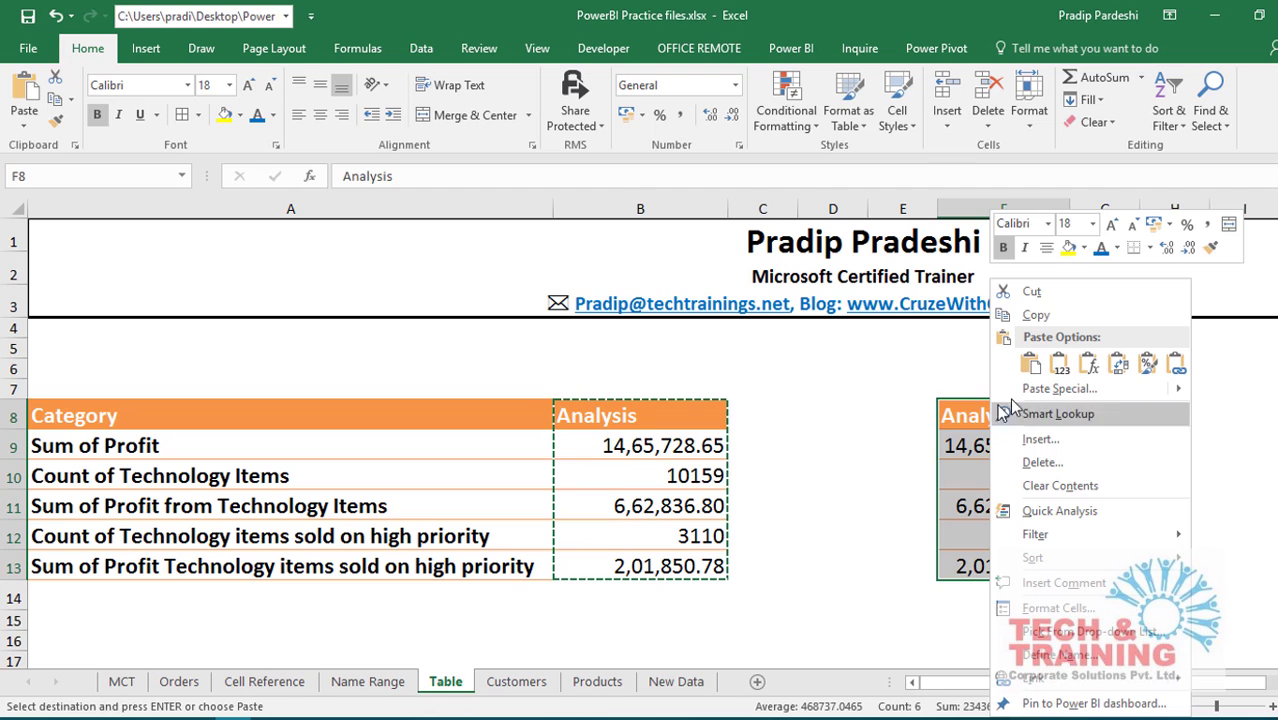
{"action": "left_click", "coordinate": [1060, 367]}
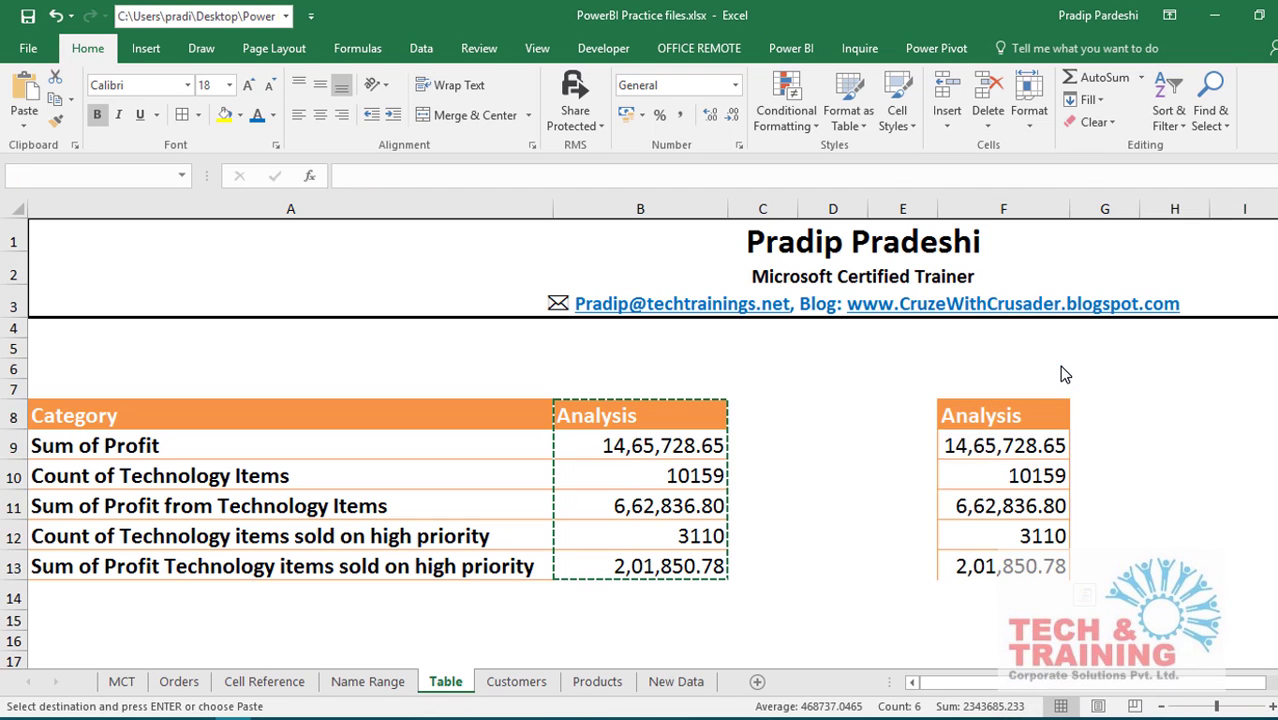
{"action": "left_click", "coordinate": [1005, 445]}
{"action": "left_click", "coordinate": [1004, 474]}
{"action": "left_click", "coordinate": [1004, 506]}
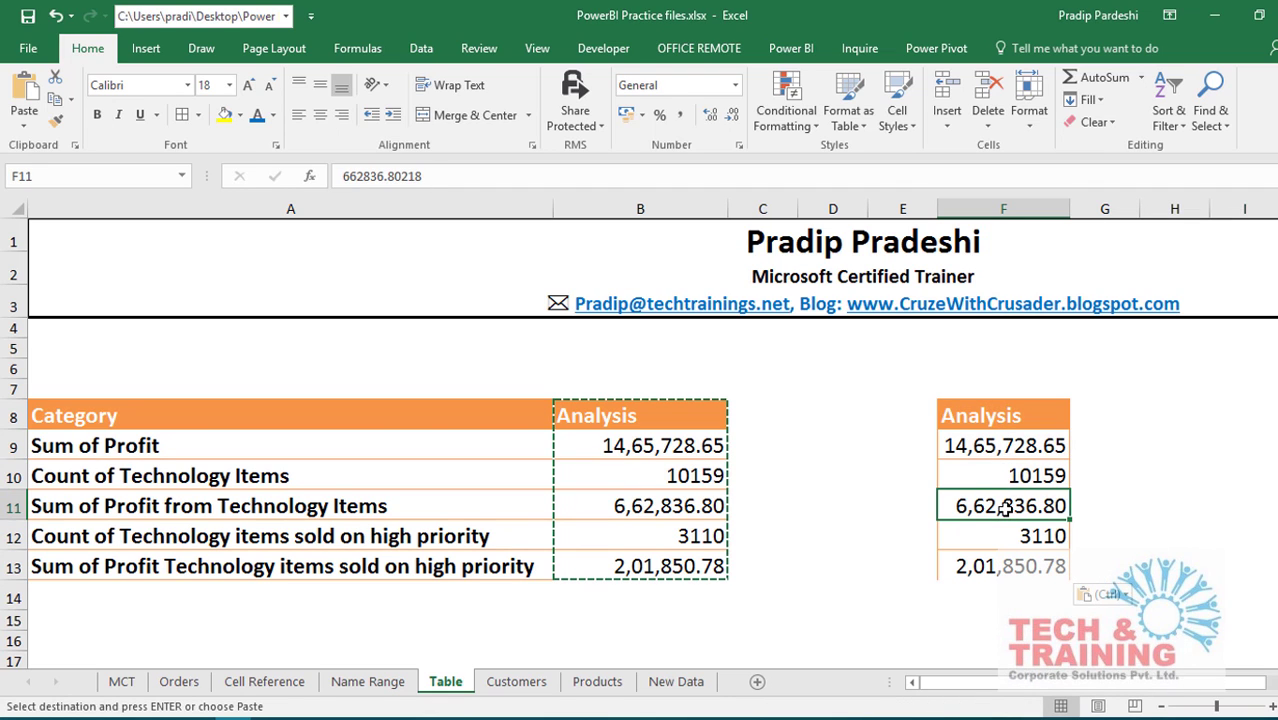
{"action": "left_click", "coordinate": [1005, 540]}
{"action": "left_click", "coordinate": [1005, 570]}
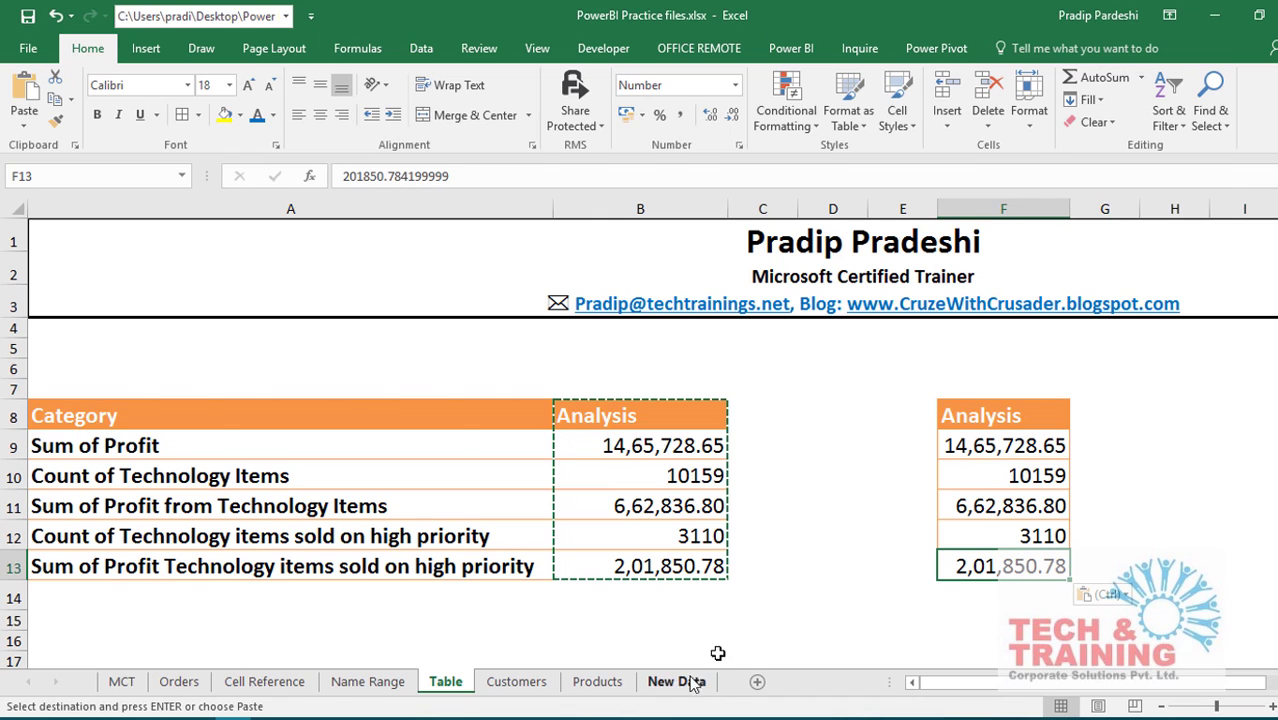
{"action": "key", "text": "Escape"}
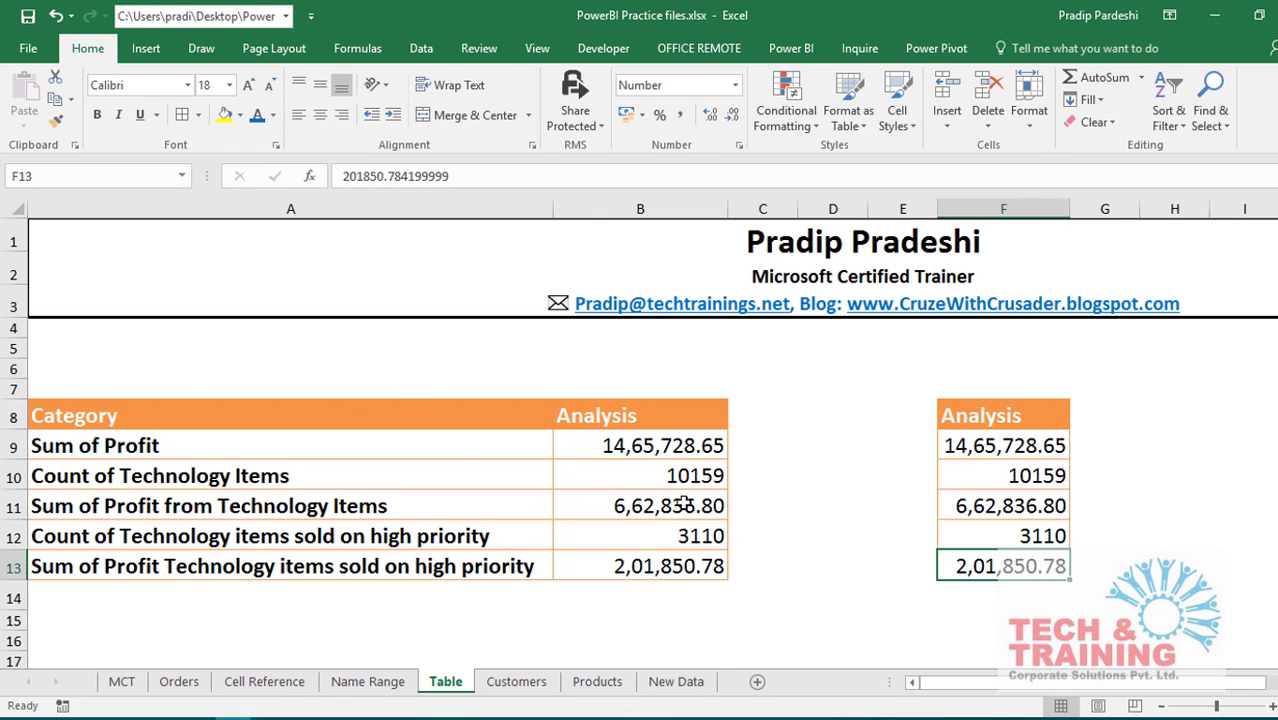
Copy the data rows from the New Data sheet and append them to the Orders table, starting at A51432.
{"action": "left_click", "coordinate": [677, 682]}
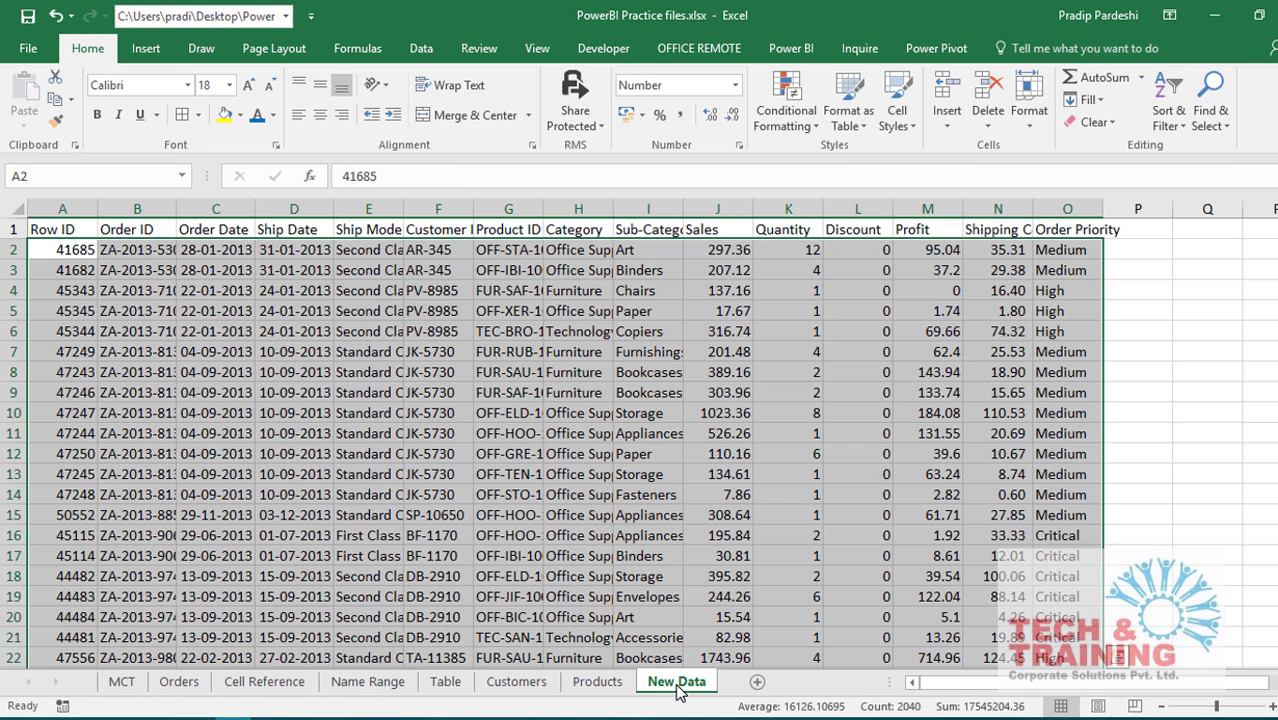
{"action": "key", "text": "ctrl+c"}
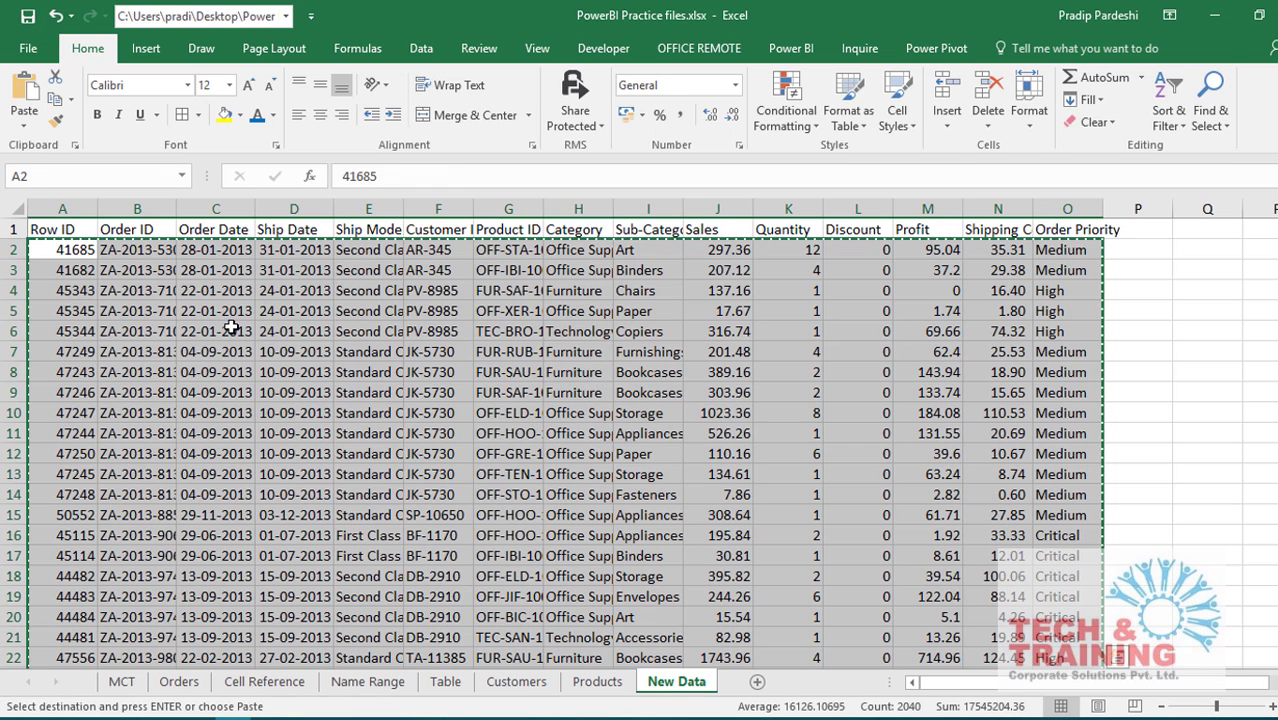
{"action": "left_click", "coordinate": [179, 681]}
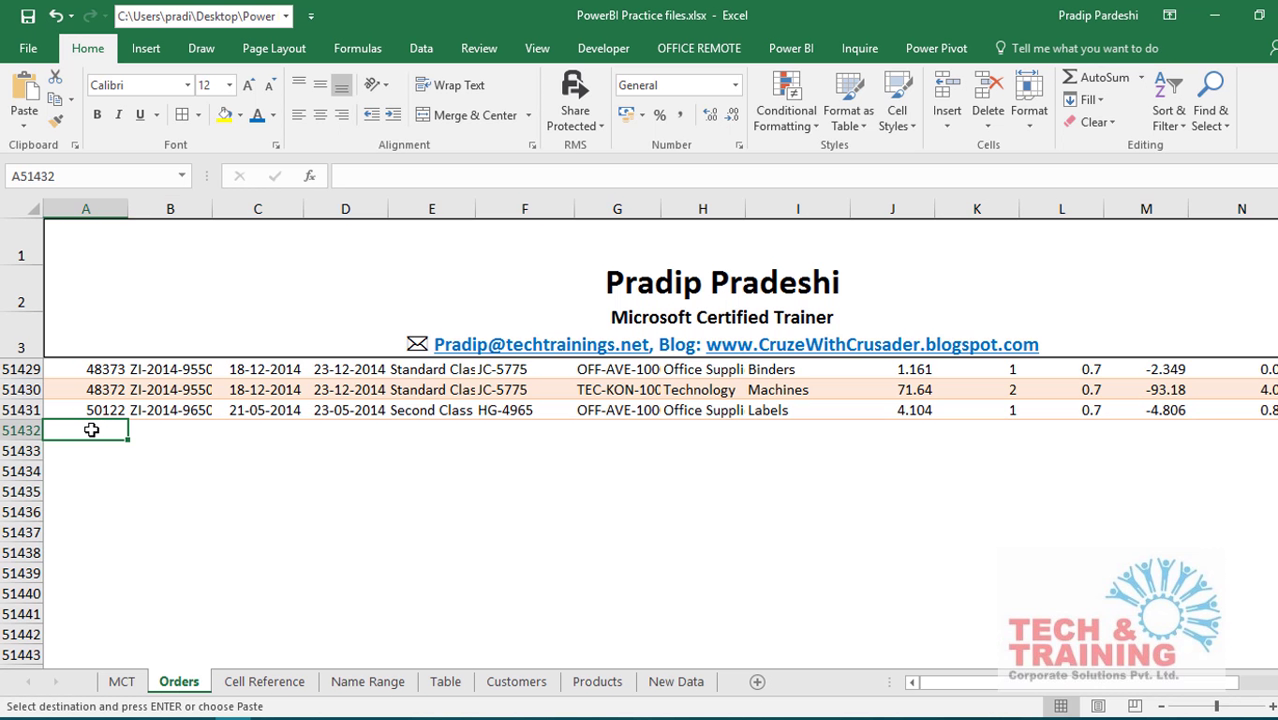
{"action": "key", "text": "ctrl+v"}
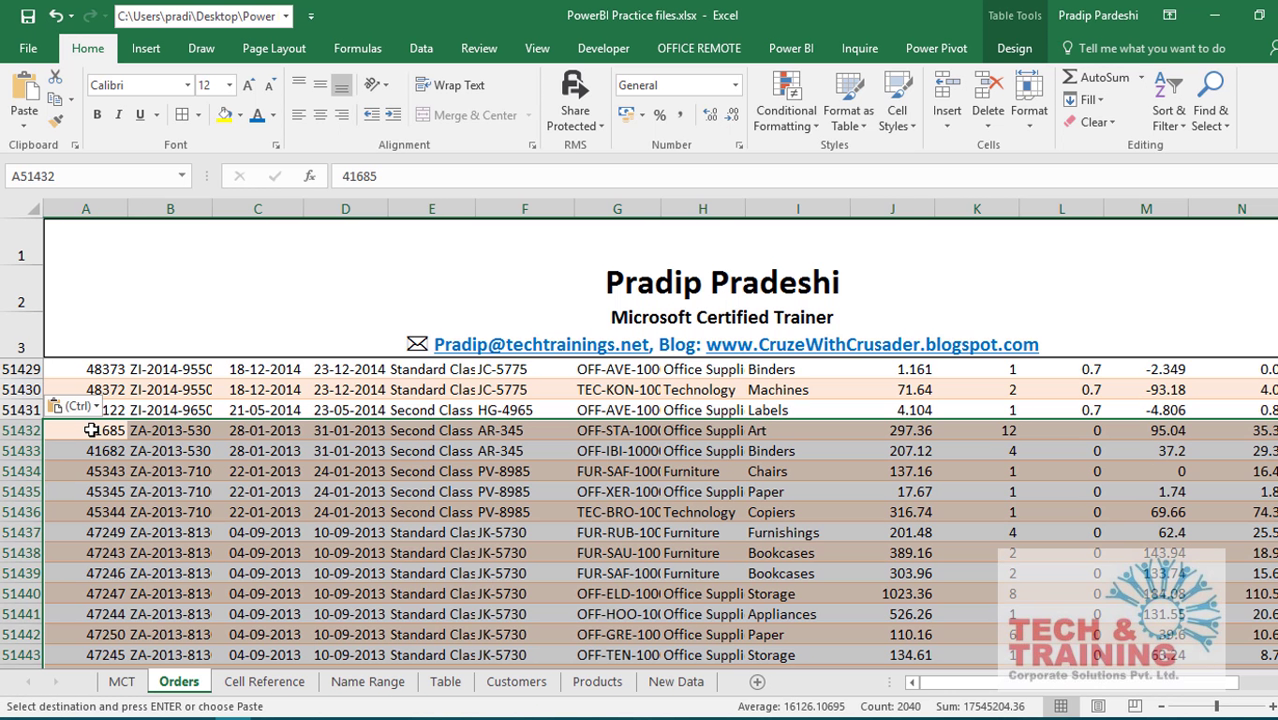
{"action": "left_click", "coordinate": [181, 390]}
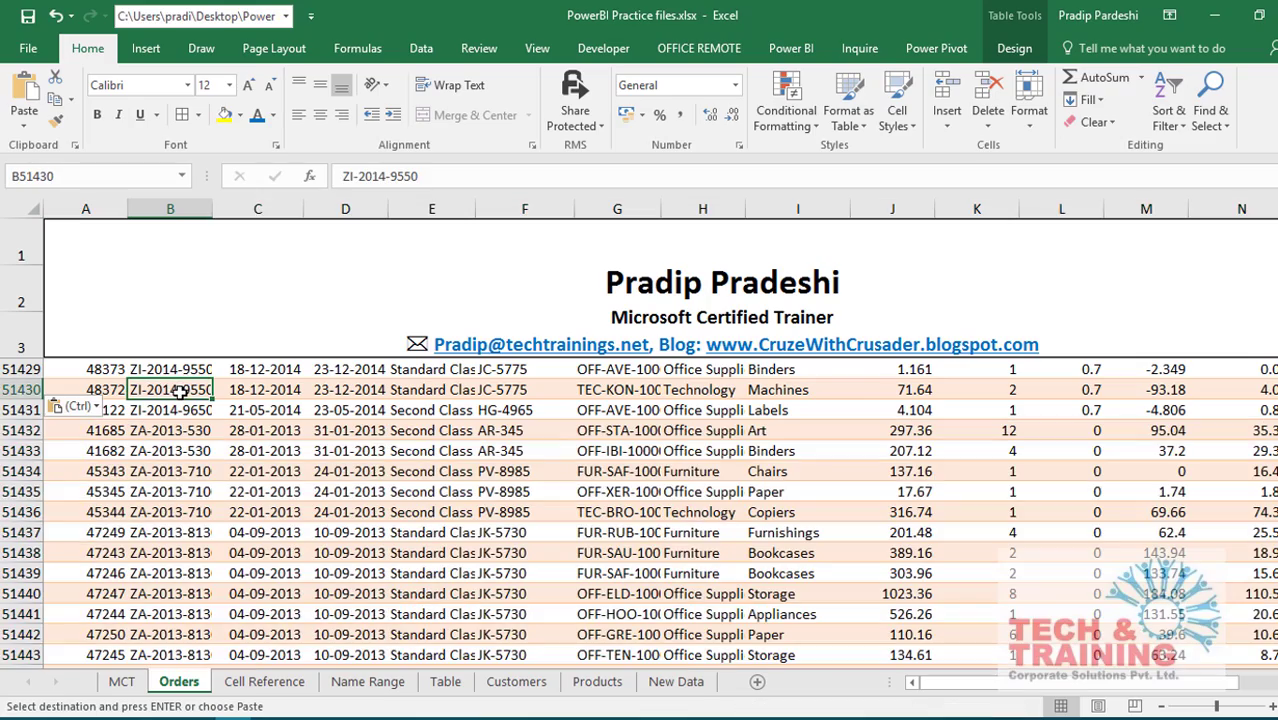
{"action": "left_click", "coordinate": [370, 451]}
{"action": "scroll", "coordinate": [370, 451], "scroll_direction": "up", "scroll_amount": 6}
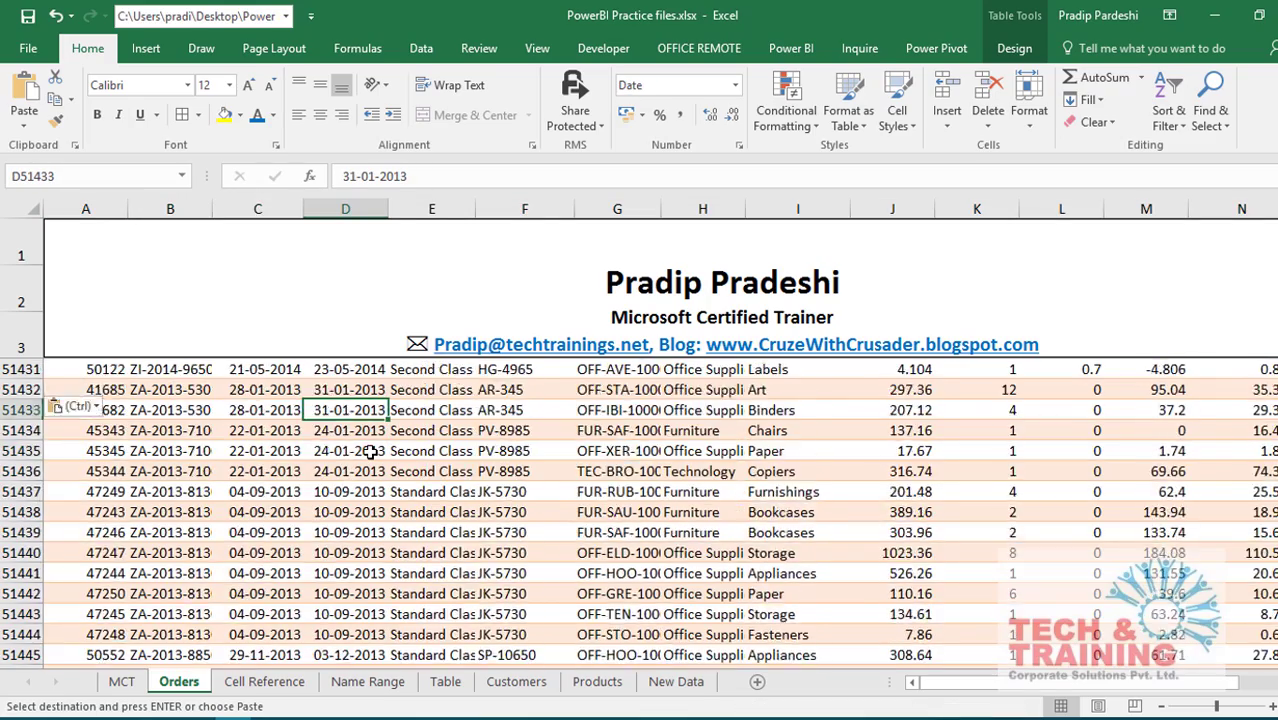
{"action": "scroll", "coordinate": [370, 451], "scroll_direction": "down", "scroll_amount": 2}
{"action": "scroll", "coordinate": [370, 451], "scroll_direction": "down", "scroll_amount": 3}
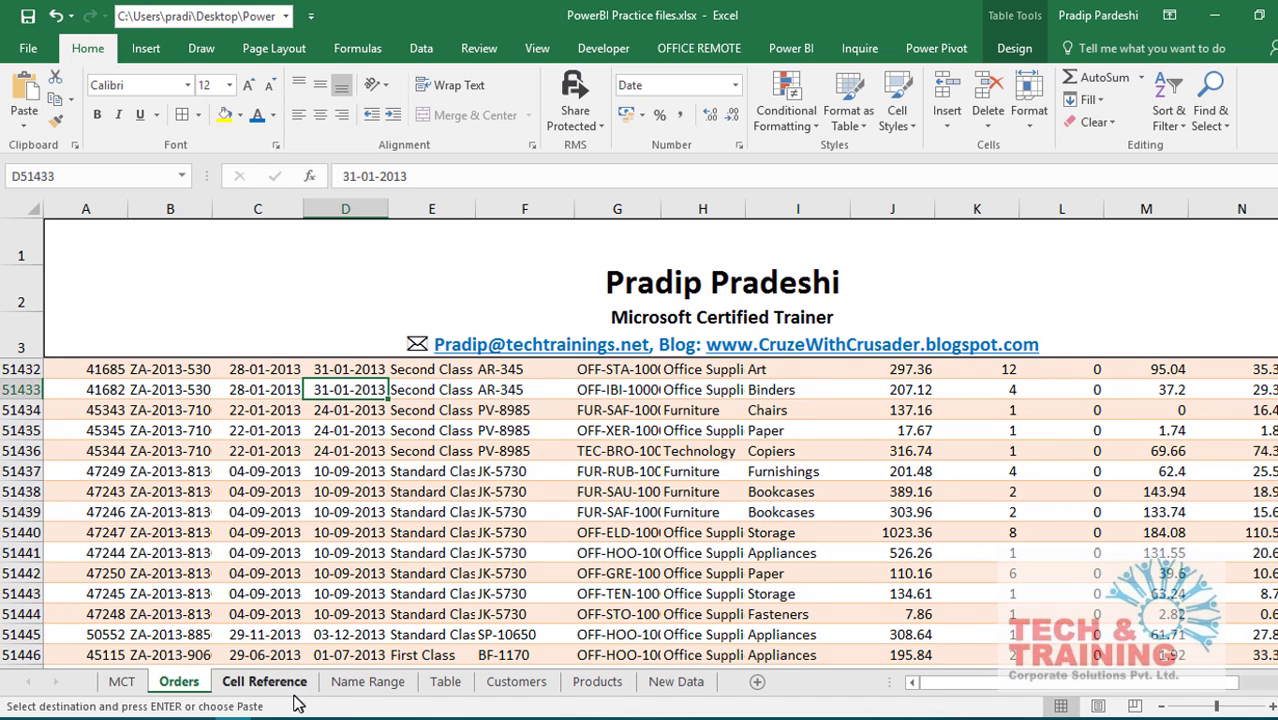
On the Table sheet, compare the structured-reference results in B9:B13 with the static values in F9:F13.
{"action": "left_click", "coordinate": [454, 688]}
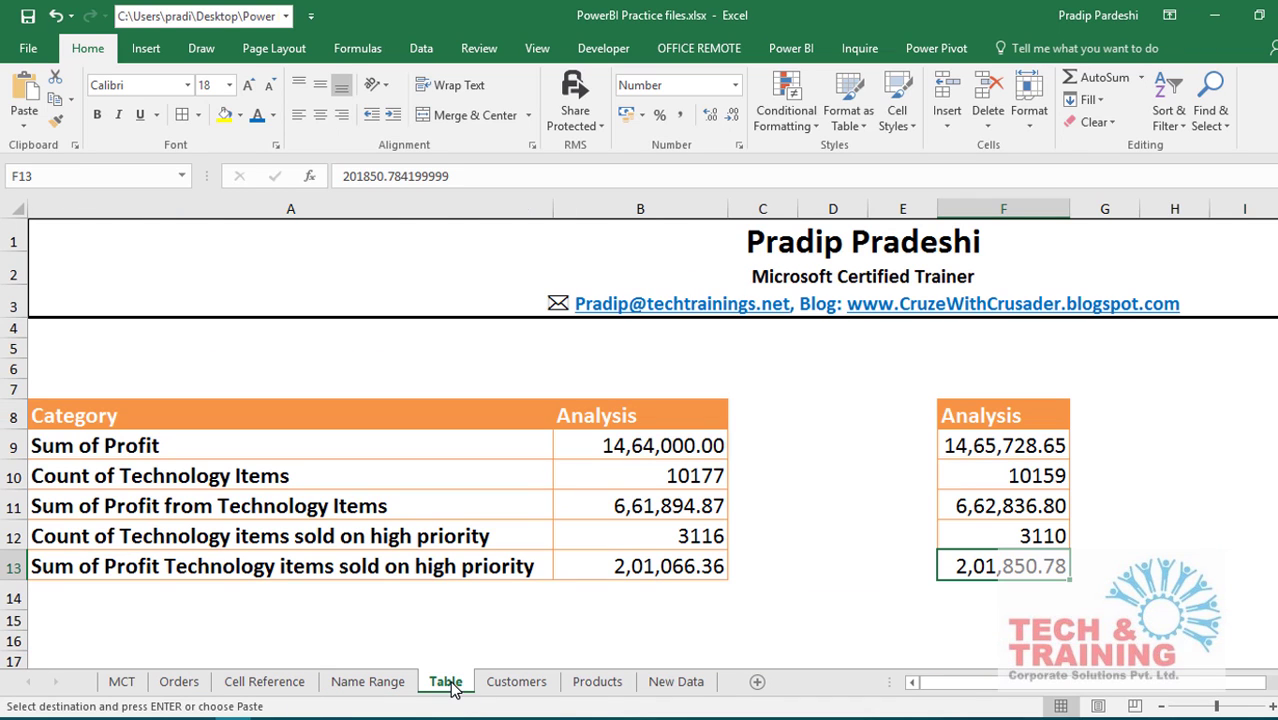
{"action": "left_click_drag", "start_coordinate": [643, 446], "coordinate": [638, 566]}
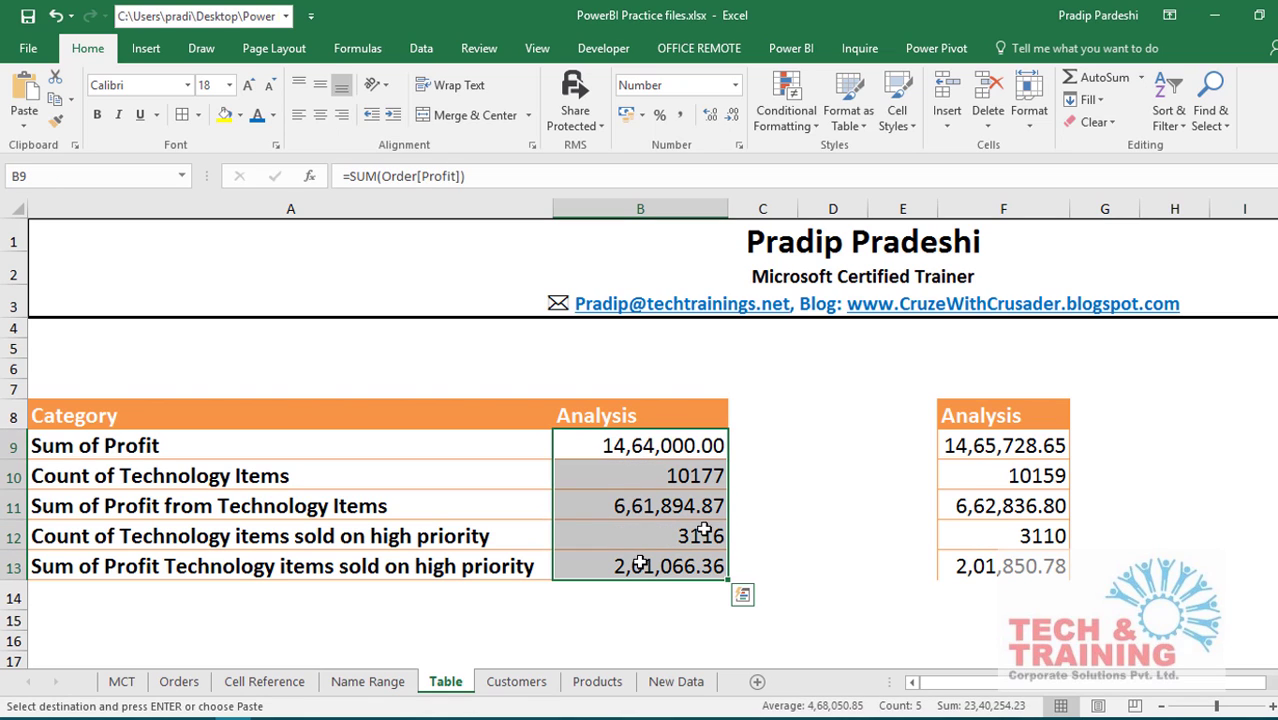
{"action": "left_click_drag", "start_coordinate": [972, 446], "coordinate": [984, 566]}
{"action": "left_click", "coordinate": [650, 440]}
{"action": "left_click_drag", "start_coordinate": [655, 476], "coordinate": [658, 568]}
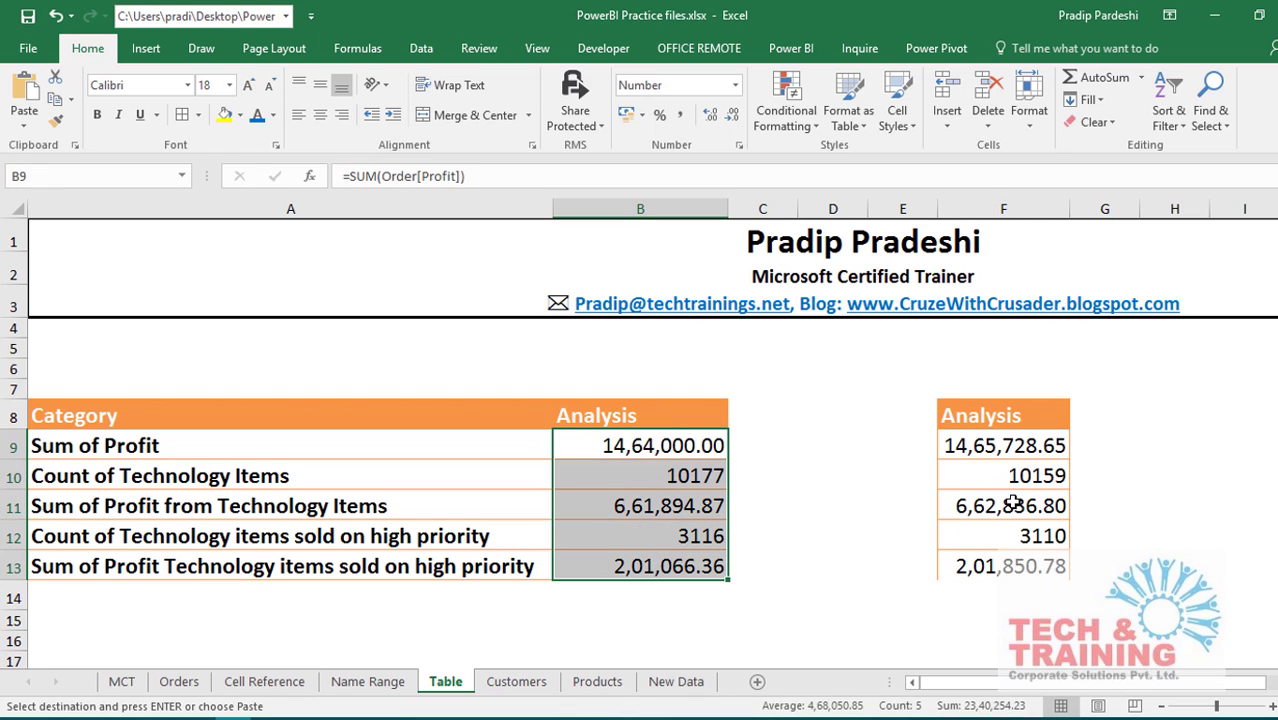
{"action": "left_click", "coordinate": [833, 566]}
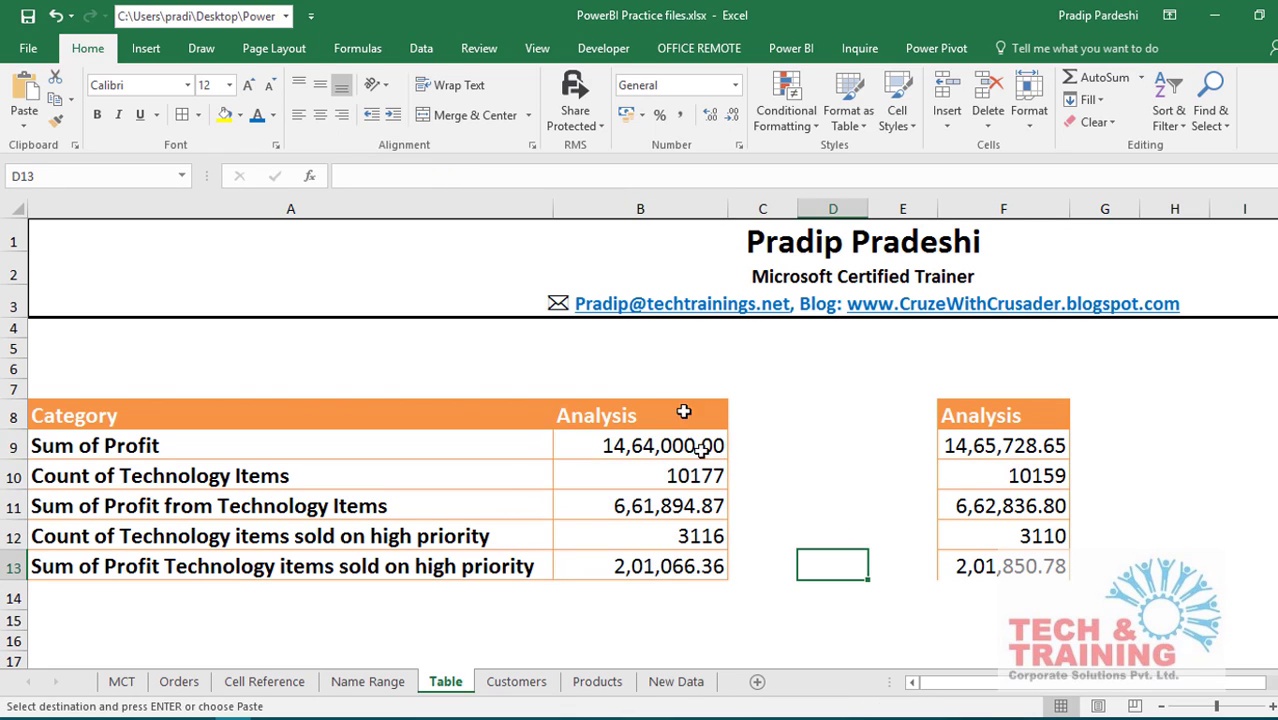
Compare the Analysis results on the Table sheet with those on the Name Range and Cell Reference sheets.
{"action": "left_click", "coordinate": [832, 439]}
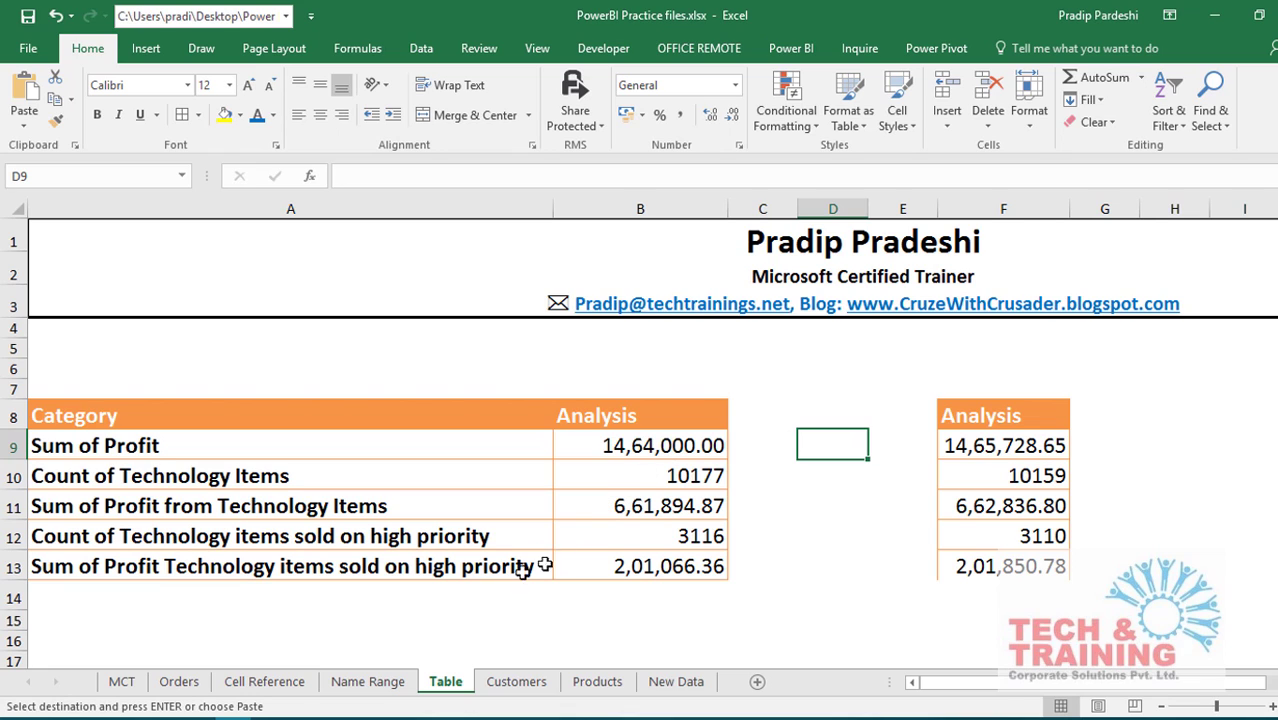
{"action": "left_click", "coordinate": [366, 683]}
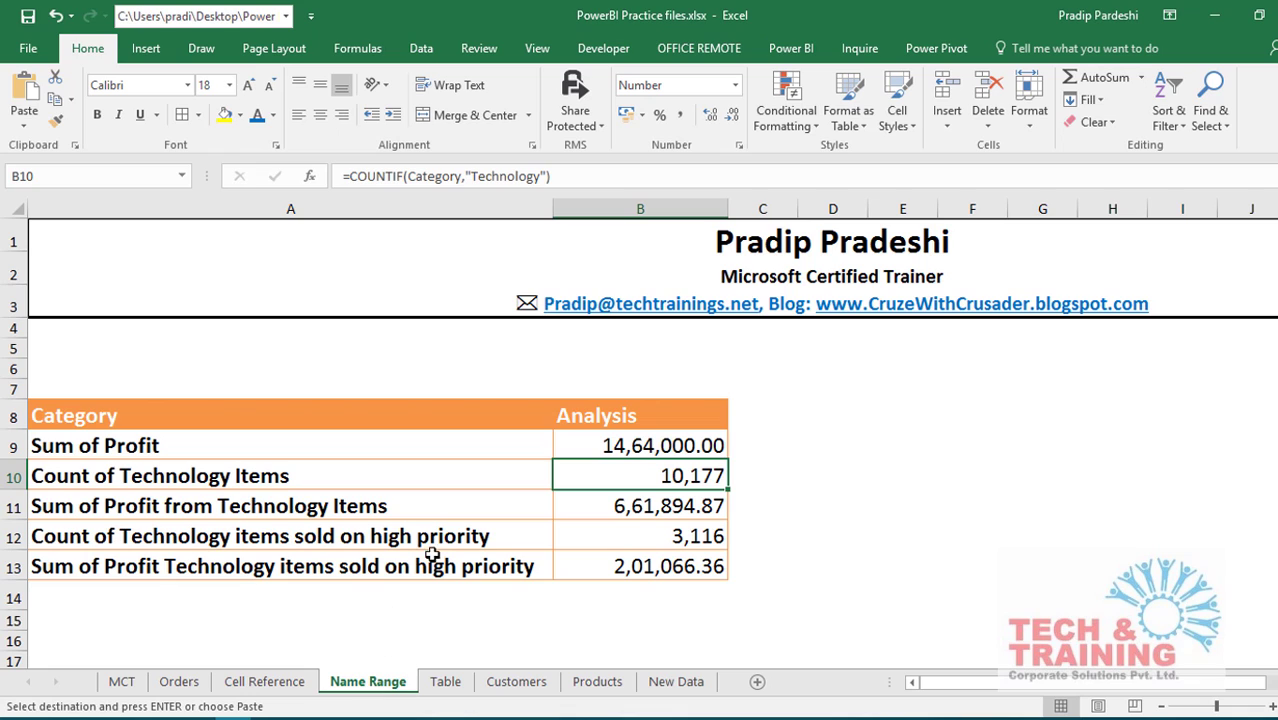
{"action": "left_click", "coordinate": [265, 683]}
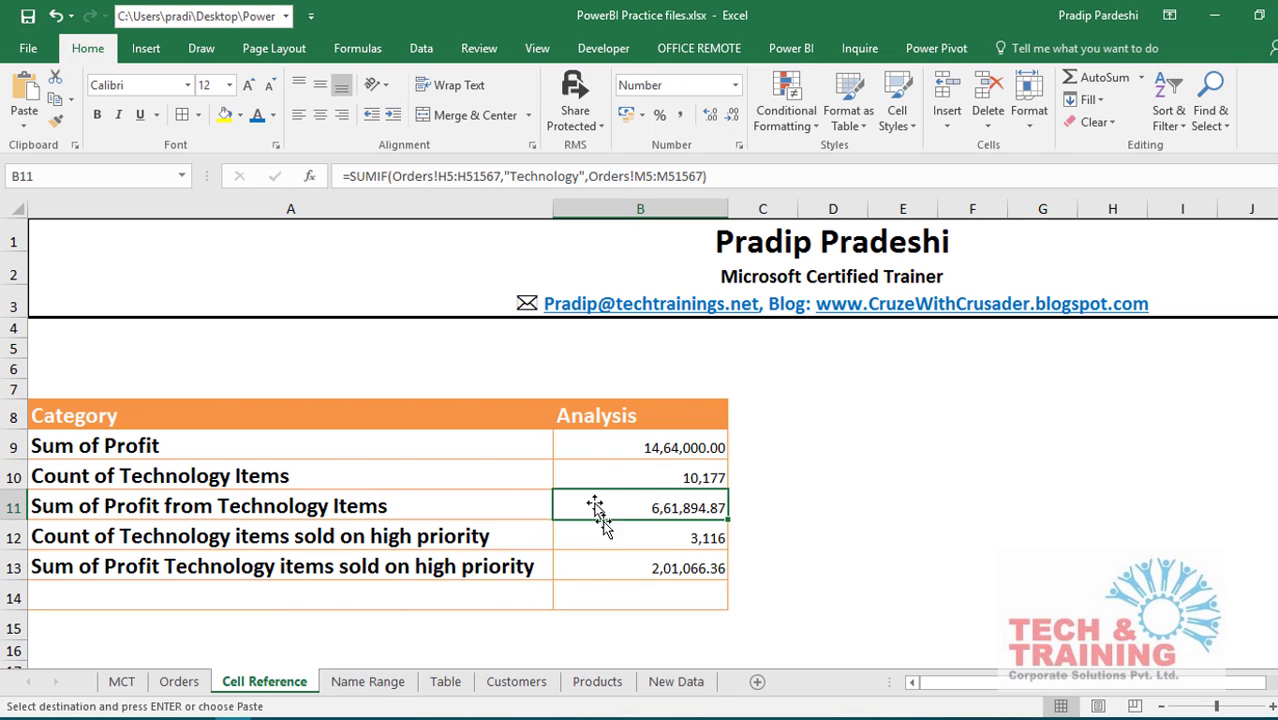
{"action": "left_click", "coordinate": [442, 684]}
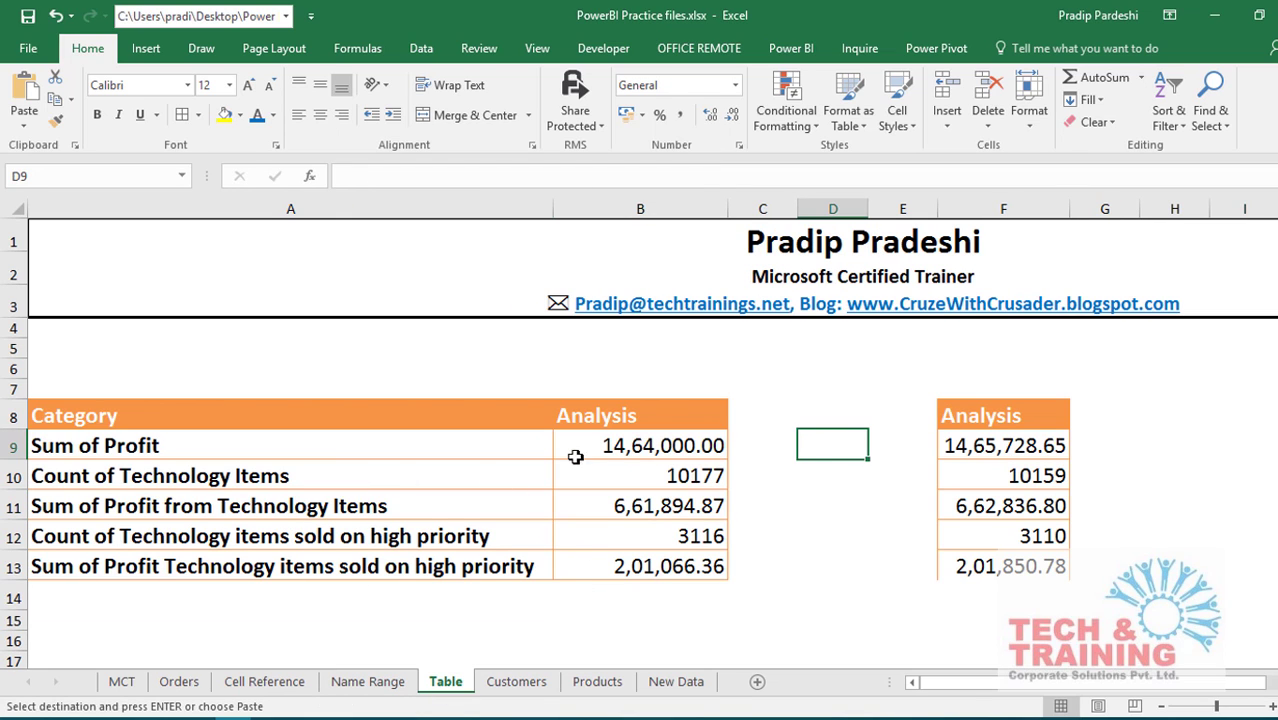
{"action": "left_click", "coordinate": [613, 447]}
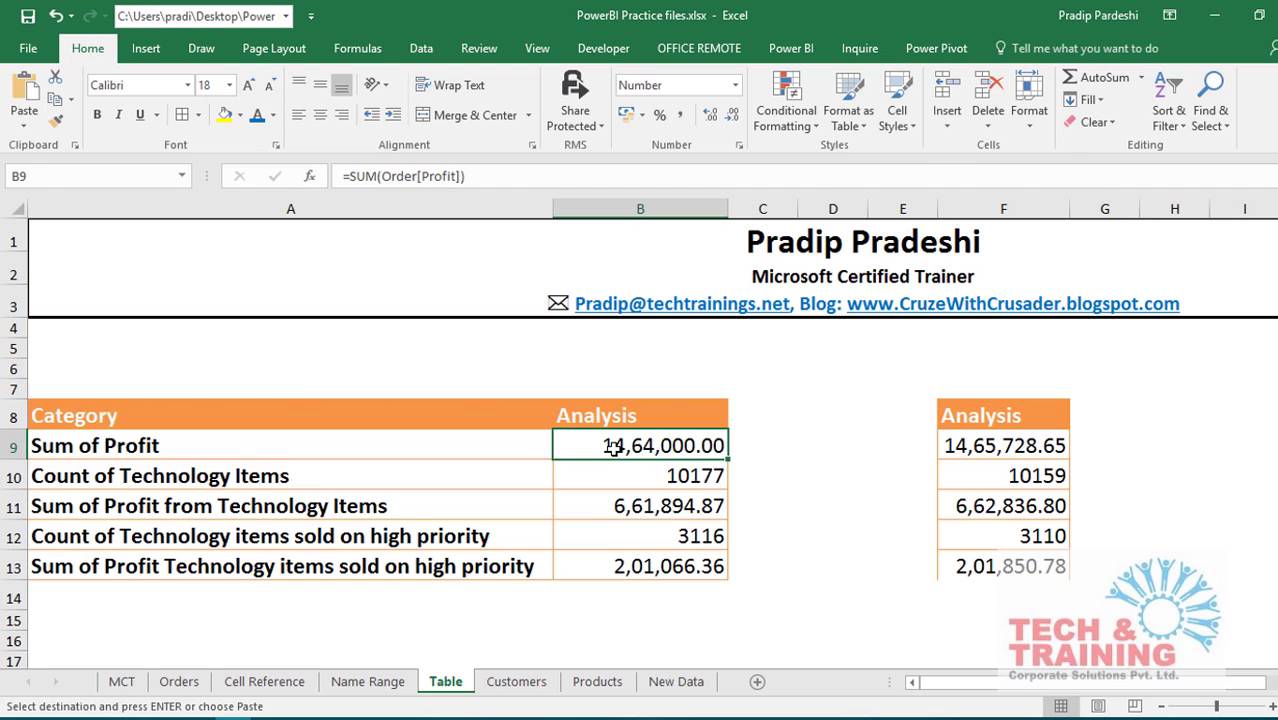
Add a new column headed "actual Profit" in P5, directly beside the Order Priority column of the Orders sheet's table.
{"action": "left_click", "coordinate": [195, 687]}
{"action": "left_click", "coordinate": [846, 475]}
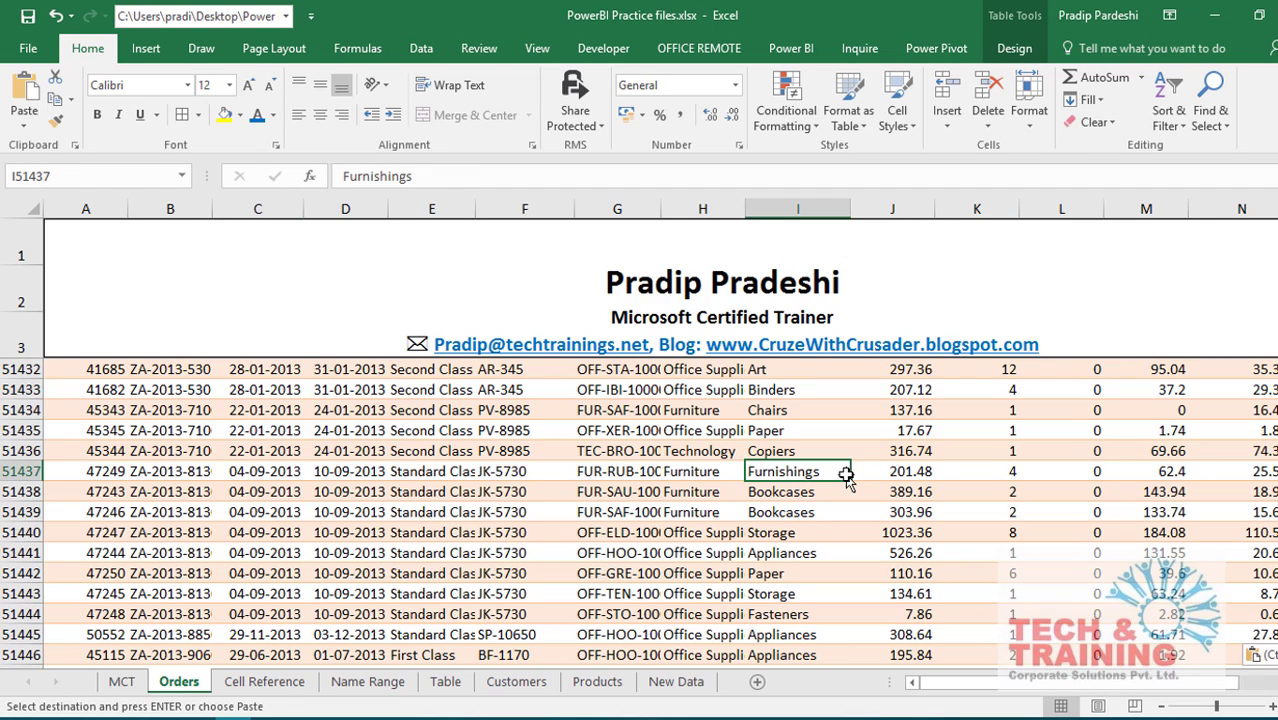
{"action": "key", "text": "ctrl+Up"}
{"action": "scroll", "coordinate": [850, 440], "scroll_direction": "right", "scroll_amount": 3}
{"action": "left_click", "coordinate": [864, 391]}
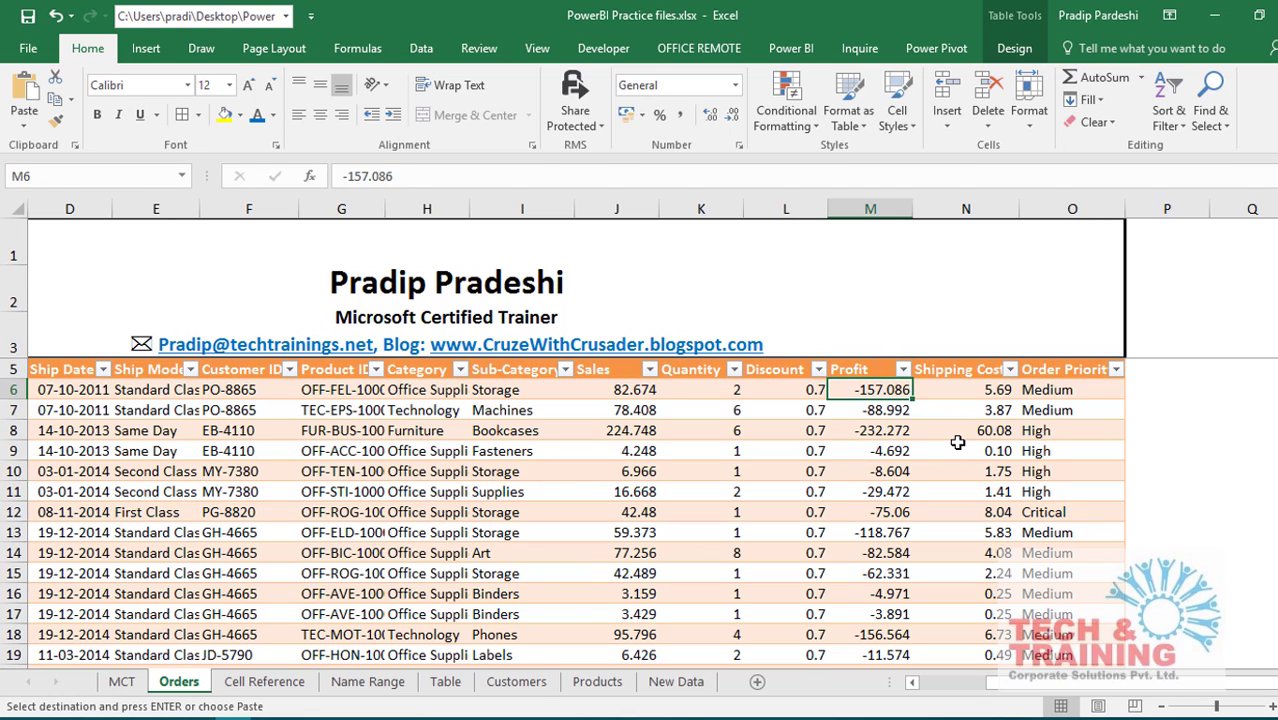
{"action": "left_click", "coordinate": [1158, 373]}
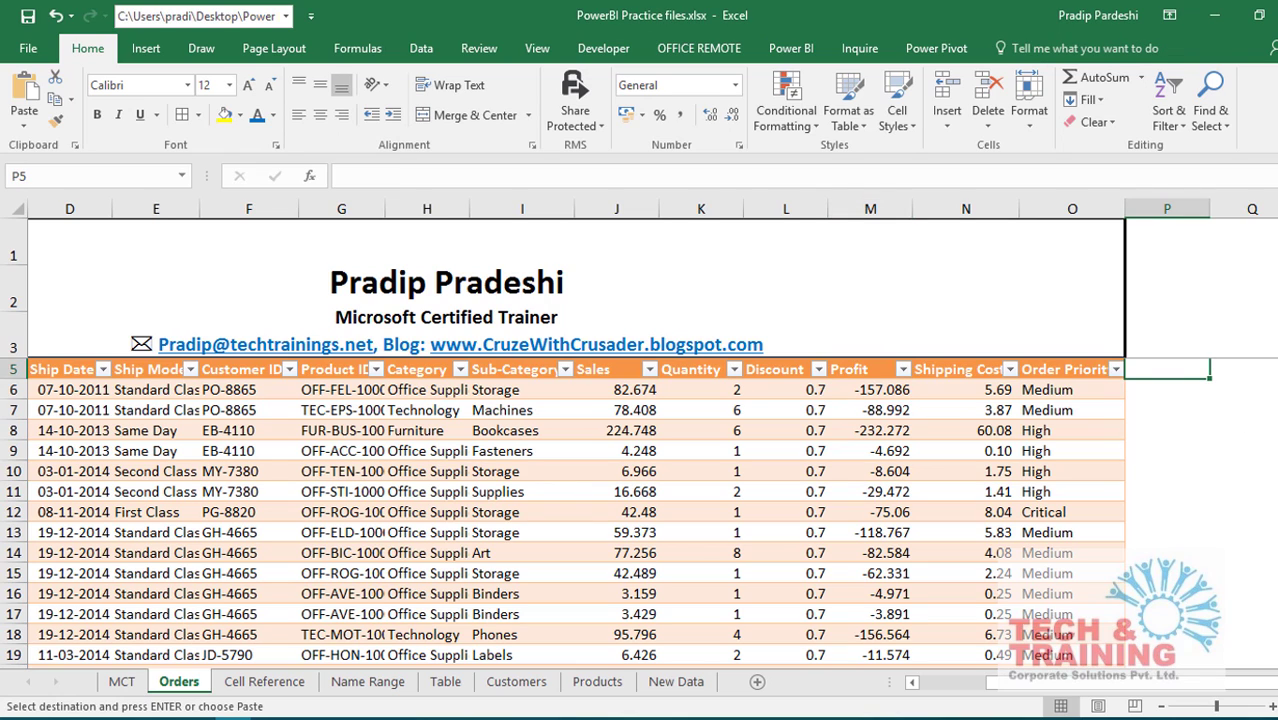
{"action": "type", "text": "actua"}
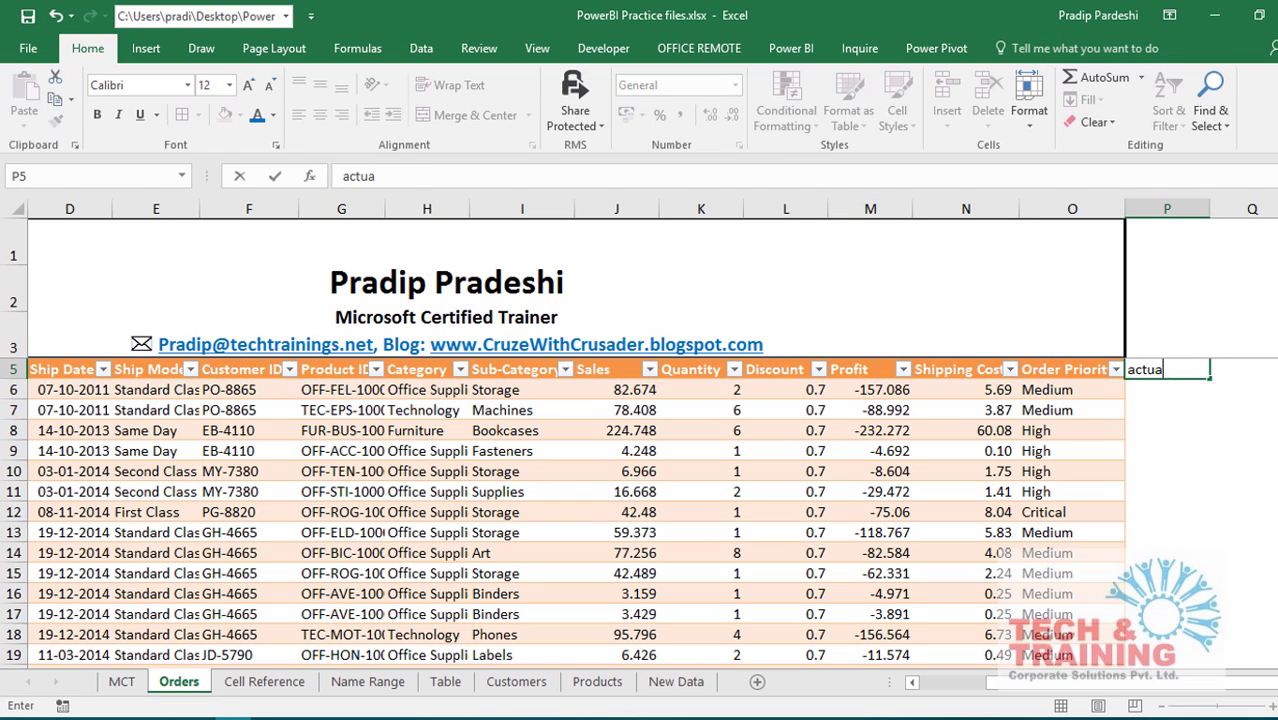
{"action": "type", "text": "l Profit"}
{"action": "key", "text": "Return"}
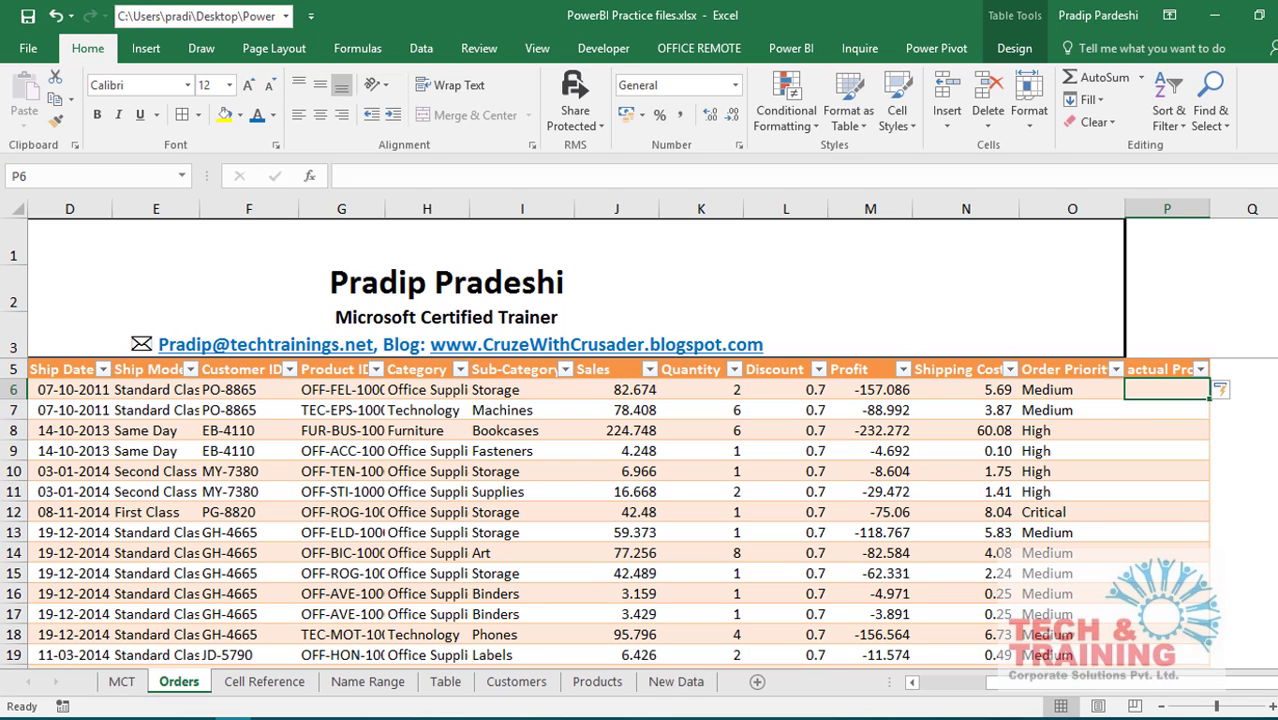
Start a formula in cell P14 of the actual Profit column.
{"action": "scroll", "coordinate": [1084, 598], "scroll_direction": "down", "scroll_amount": 5}
{"action": "scroll", "coordinate": [1084, 598], "scroll_direction": "up", "scroll_amount": 5}
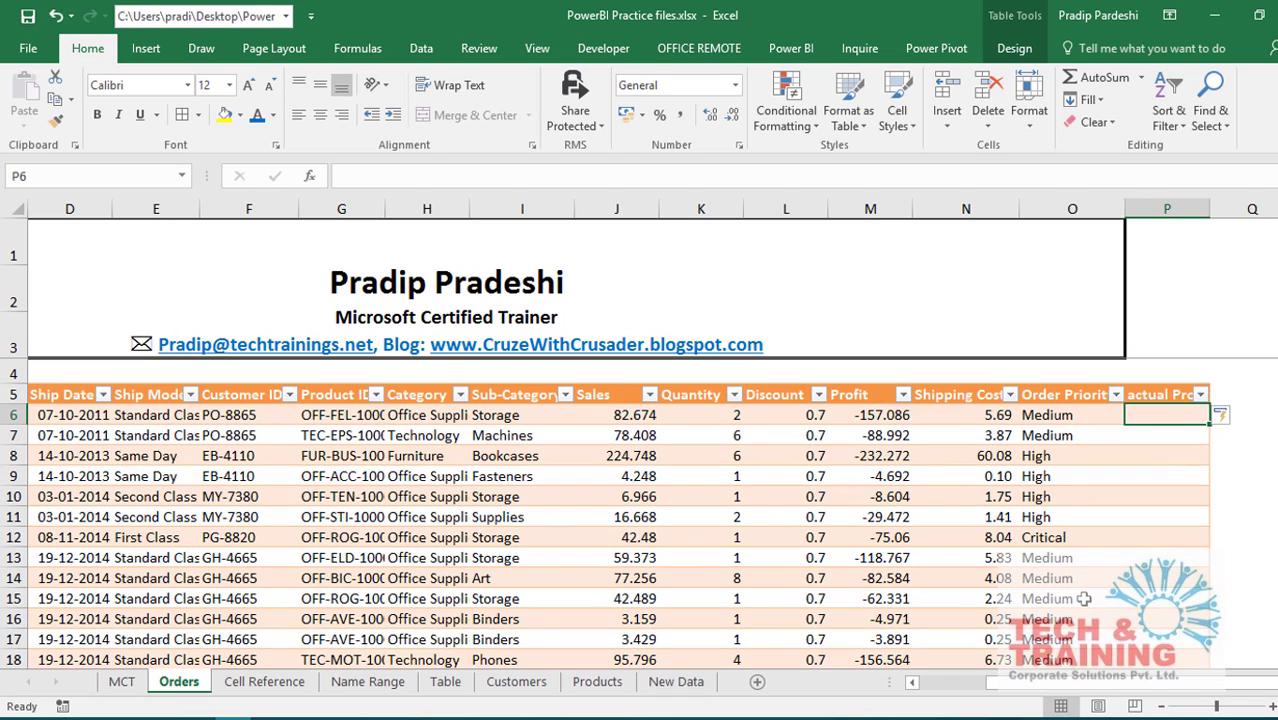
{"action": "scroll", "coordinate": [1084, 598], "scroll_direction": "right", "scroll_amount": 3}
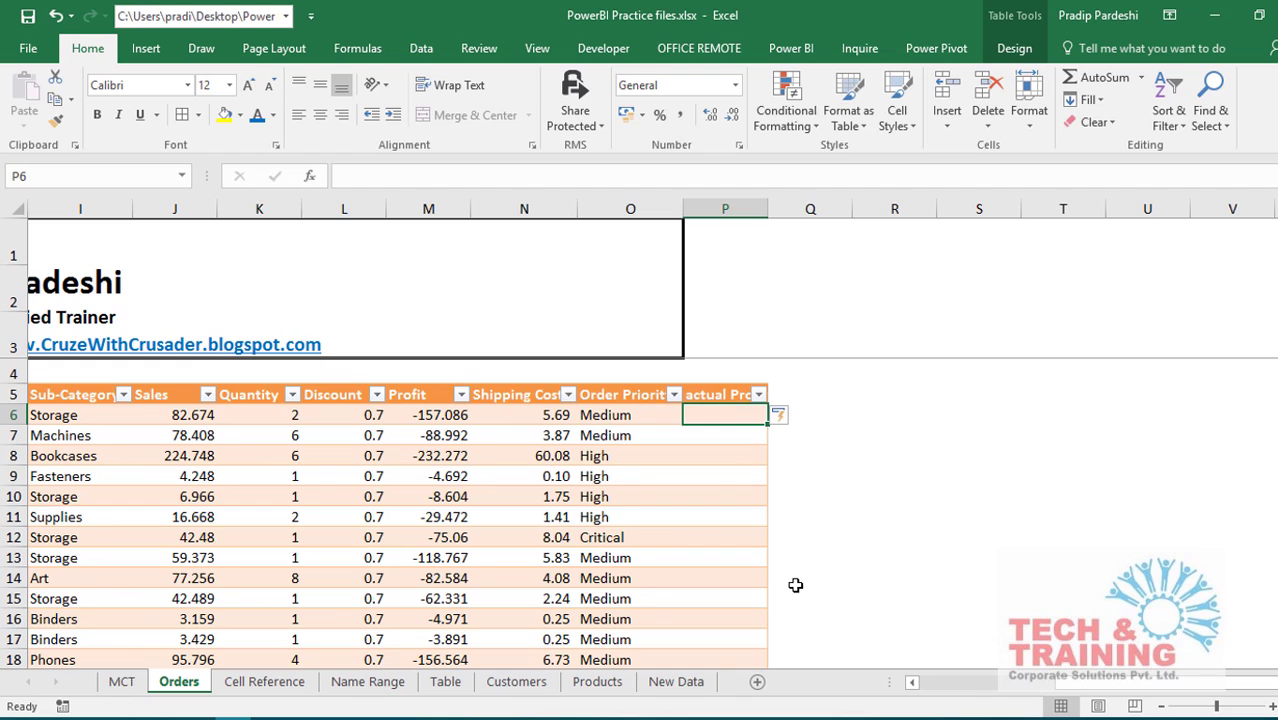
{"action": "scroll", "coordinate": [795, 585], "scroll_direction": "down", "scroll_amount": 1}
{"action": "scroll", "coordinate": [795, 585], "scroll_direction": "up", "scroll_amount": 1}
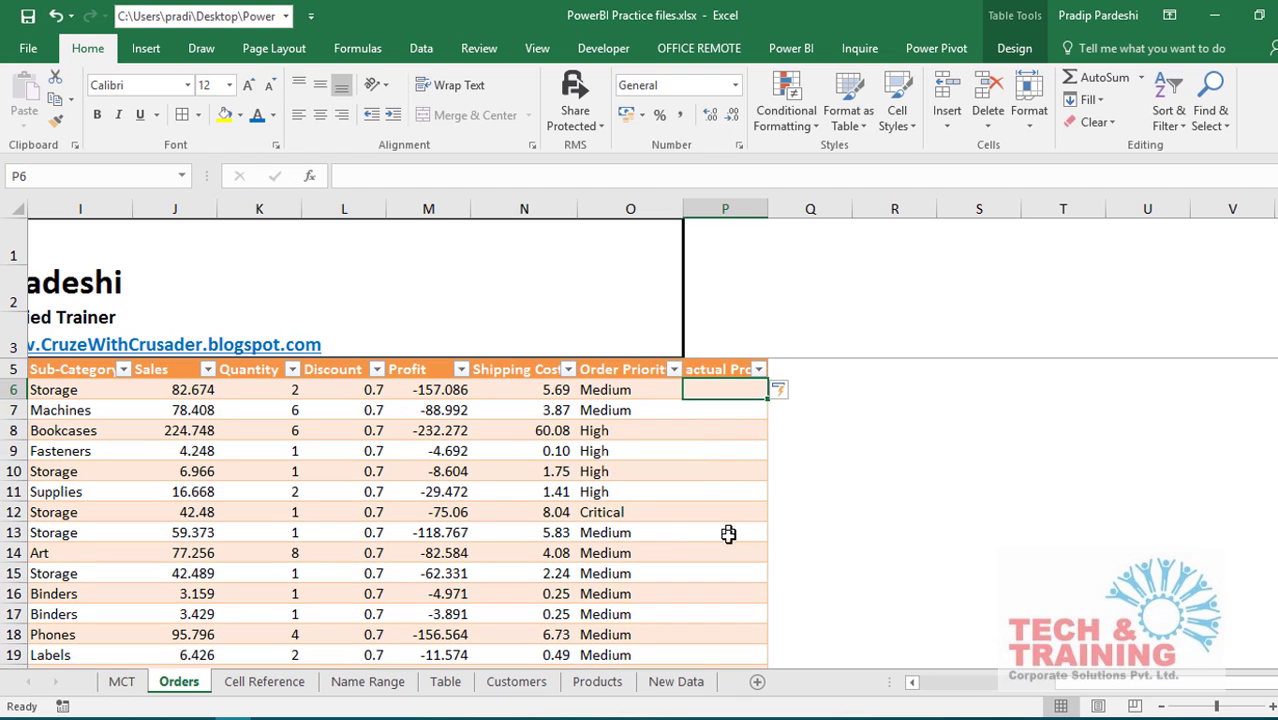
{"action": "left_click", "coordinate": [723, 554]}
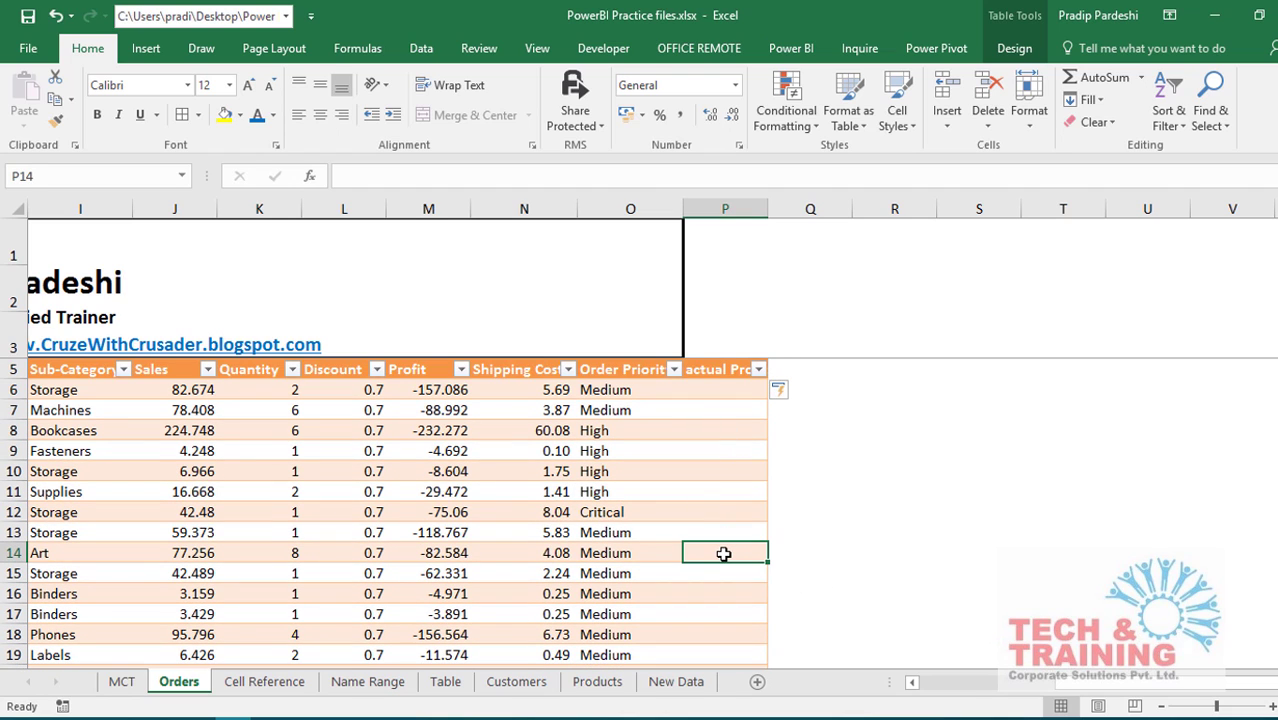
{"action": "type", "text": "="}
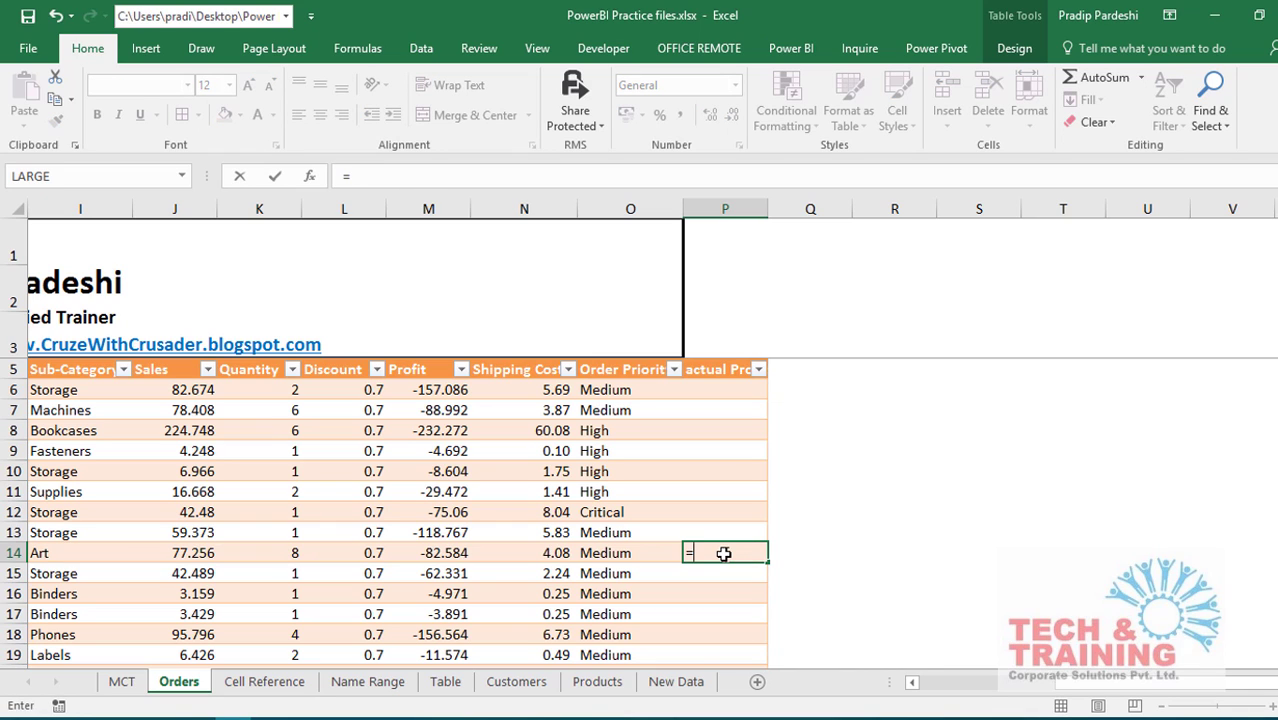
{"action": "type", "text": "ord"}
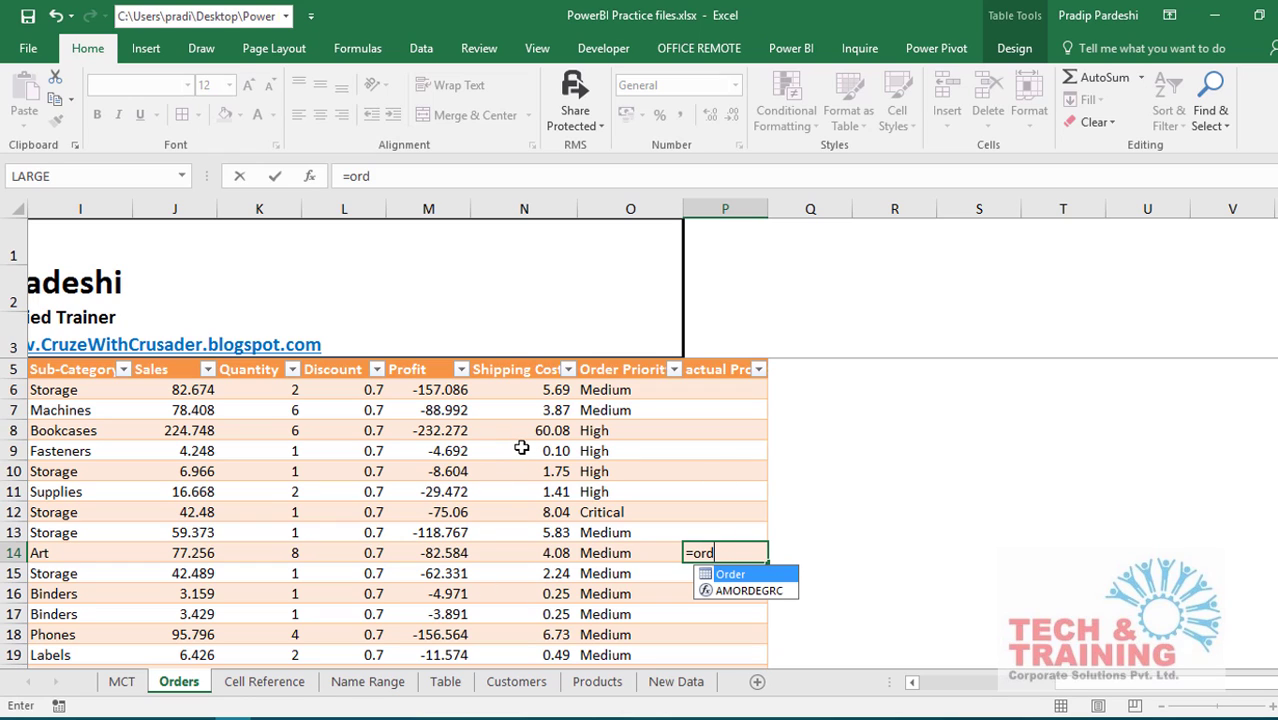
{"action": "key", "text": "BackSpace"}
{"action": "key", "text": "BackSpace"}
{"action": "key", "text": "BackSpace"}
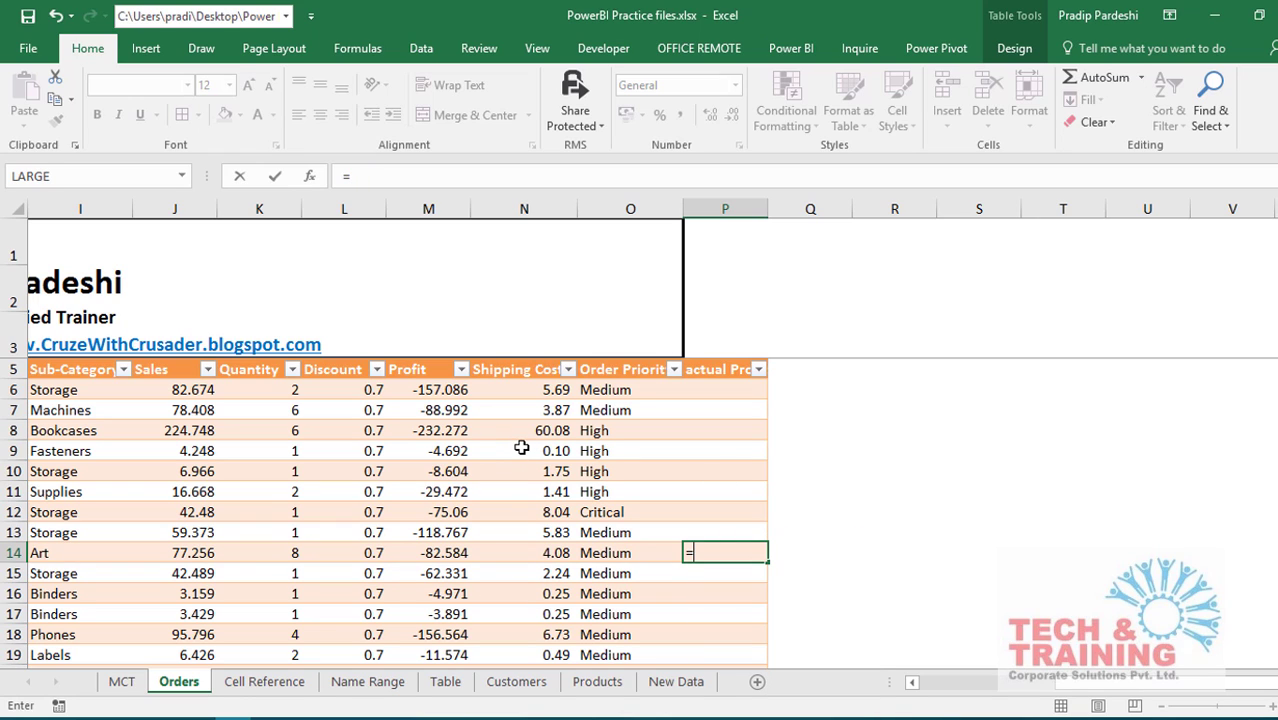
Complete the P14 formula as =[Profit]-[Shipping Cost] to calculate the actual Profit column.
{"action": "type", "text": "["}
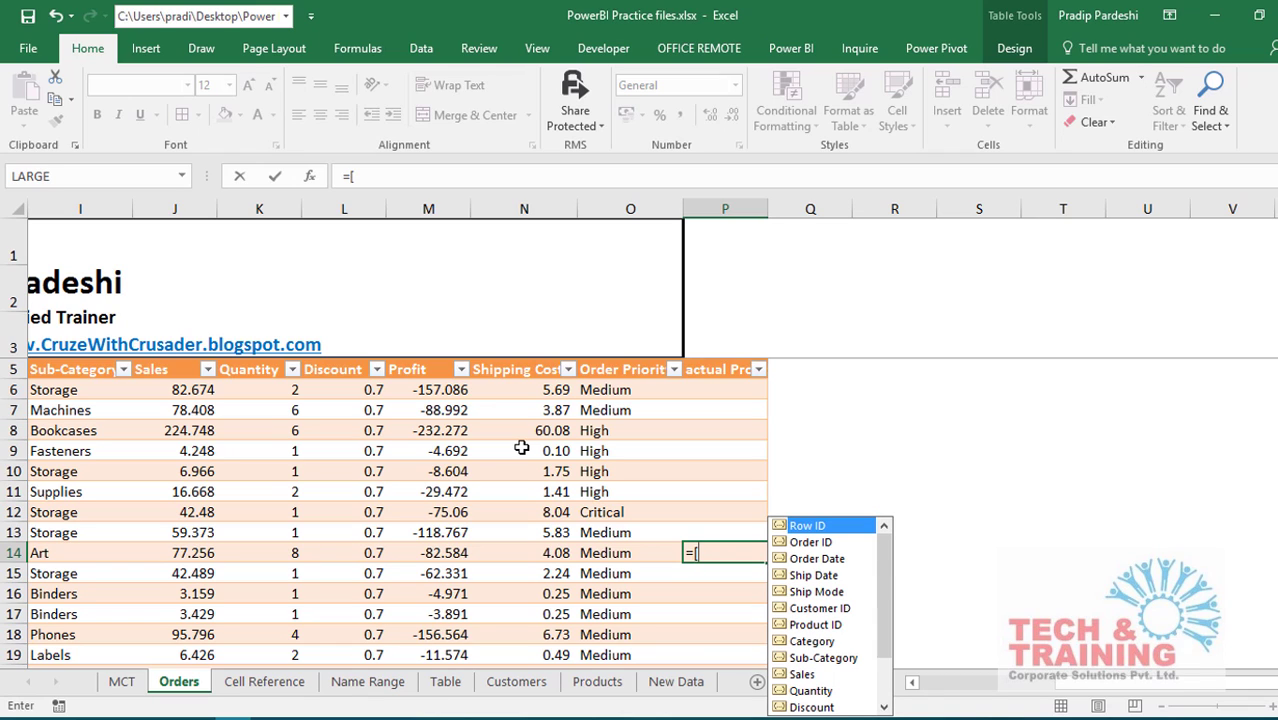
{"action": "type", "text": "prof"}
{"action": "key", "text": "Tab"}
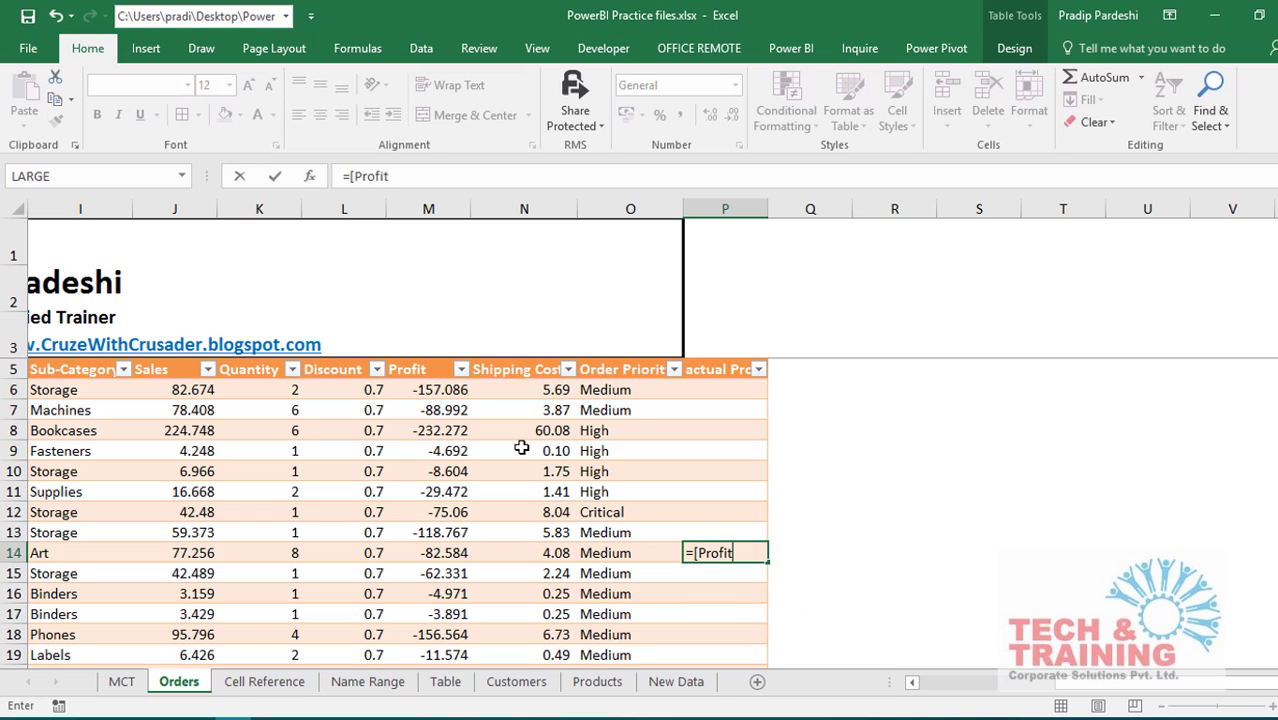
{"action": "type", "text": "]"}
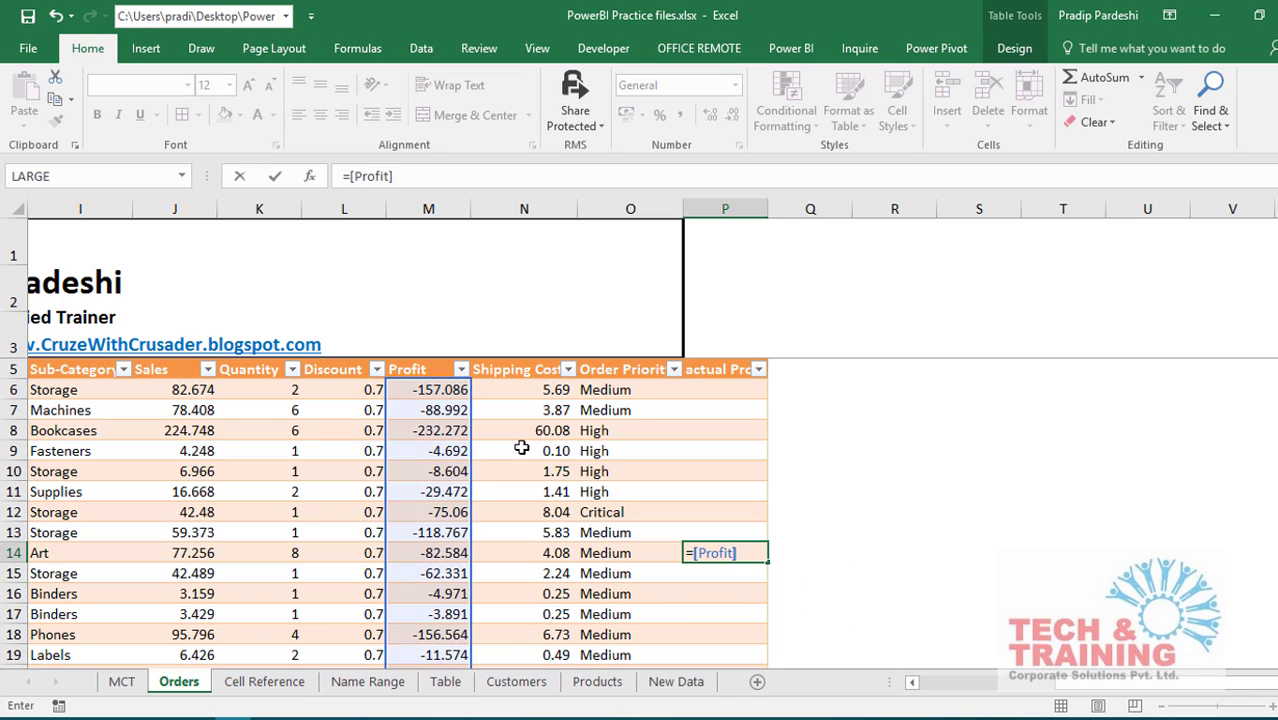
{"action": "type", "text": "-["}
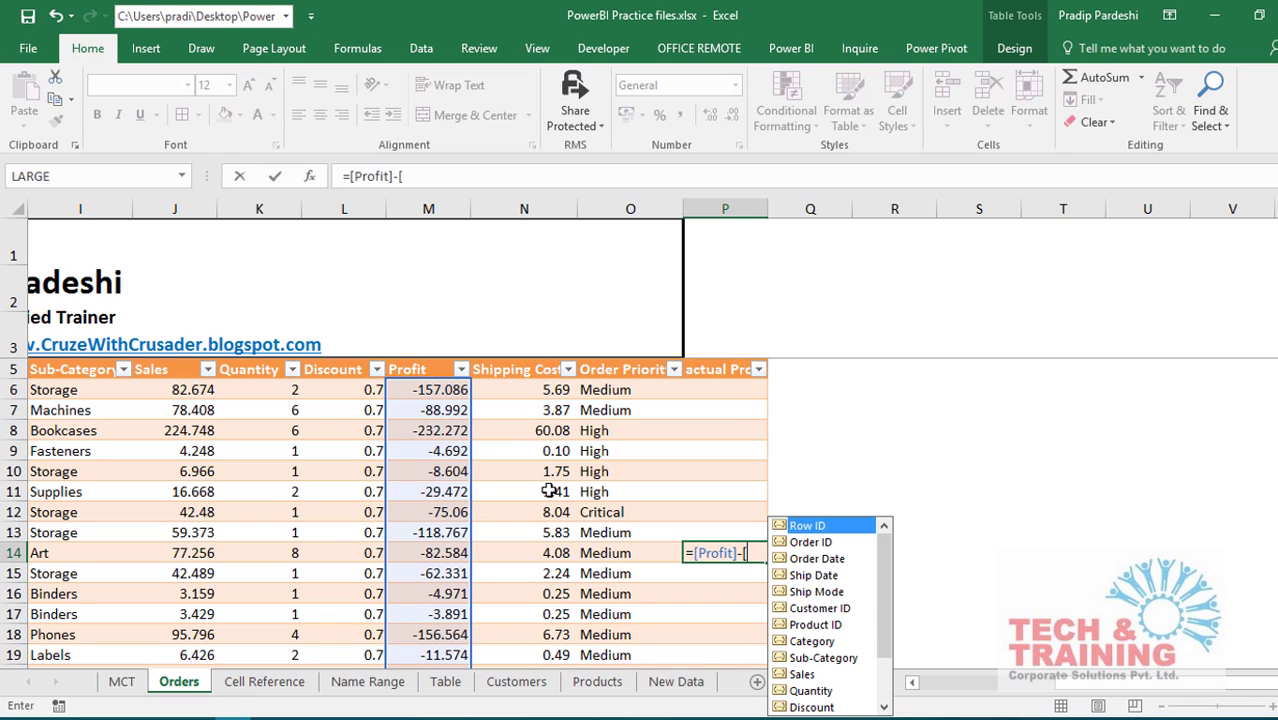
{"action": "type", "text": "shipp"}
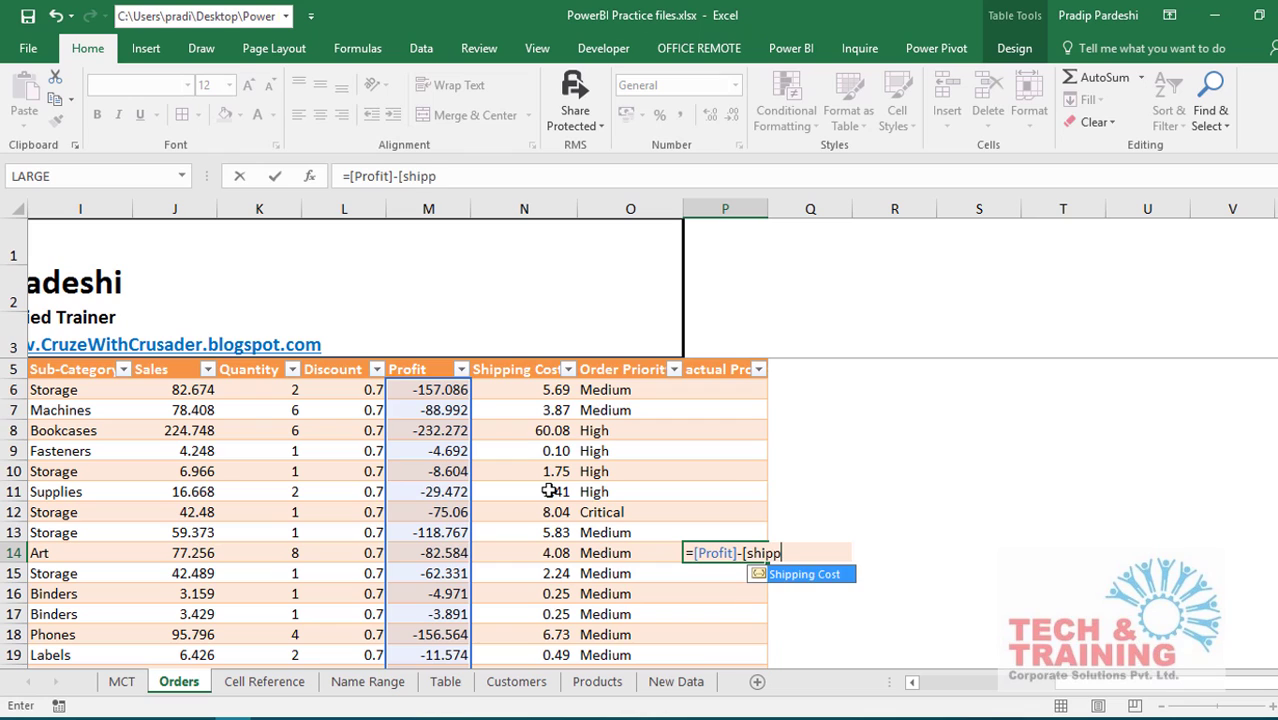
{"action": "key", "text": "Tab"}
{"action": "type", "text": "]"}
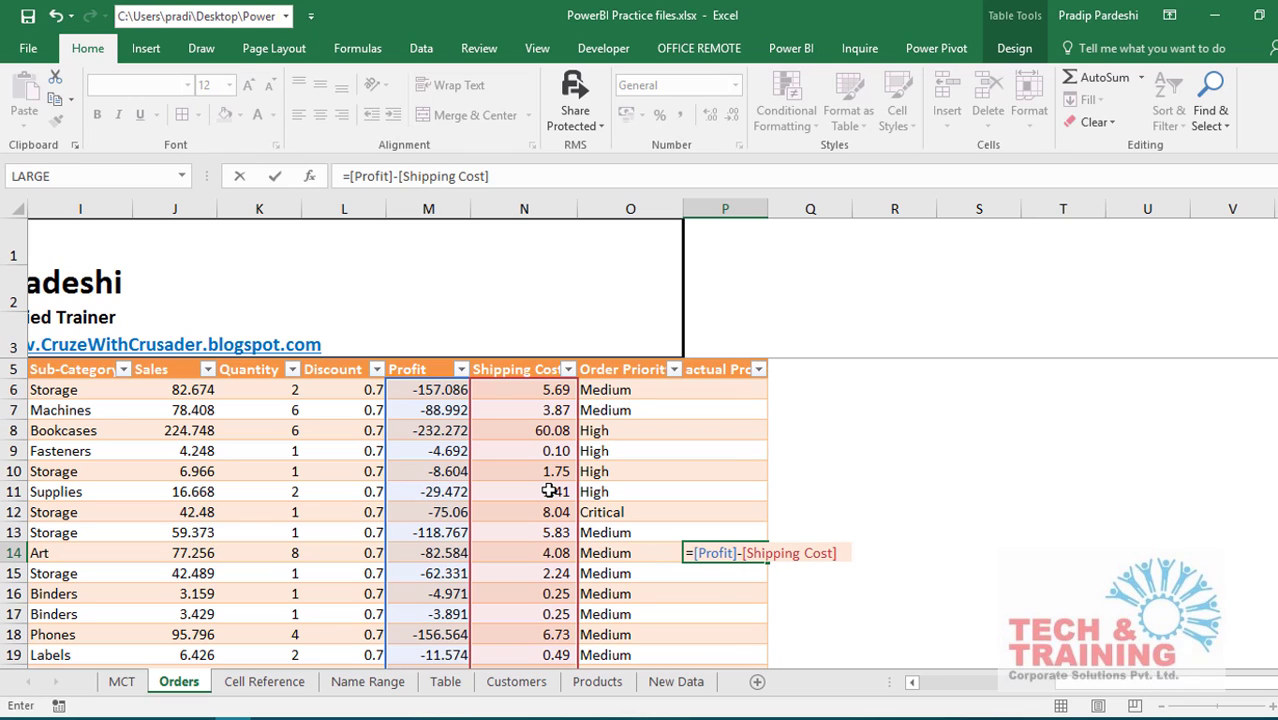
{"action": "key", "text": "Return"}
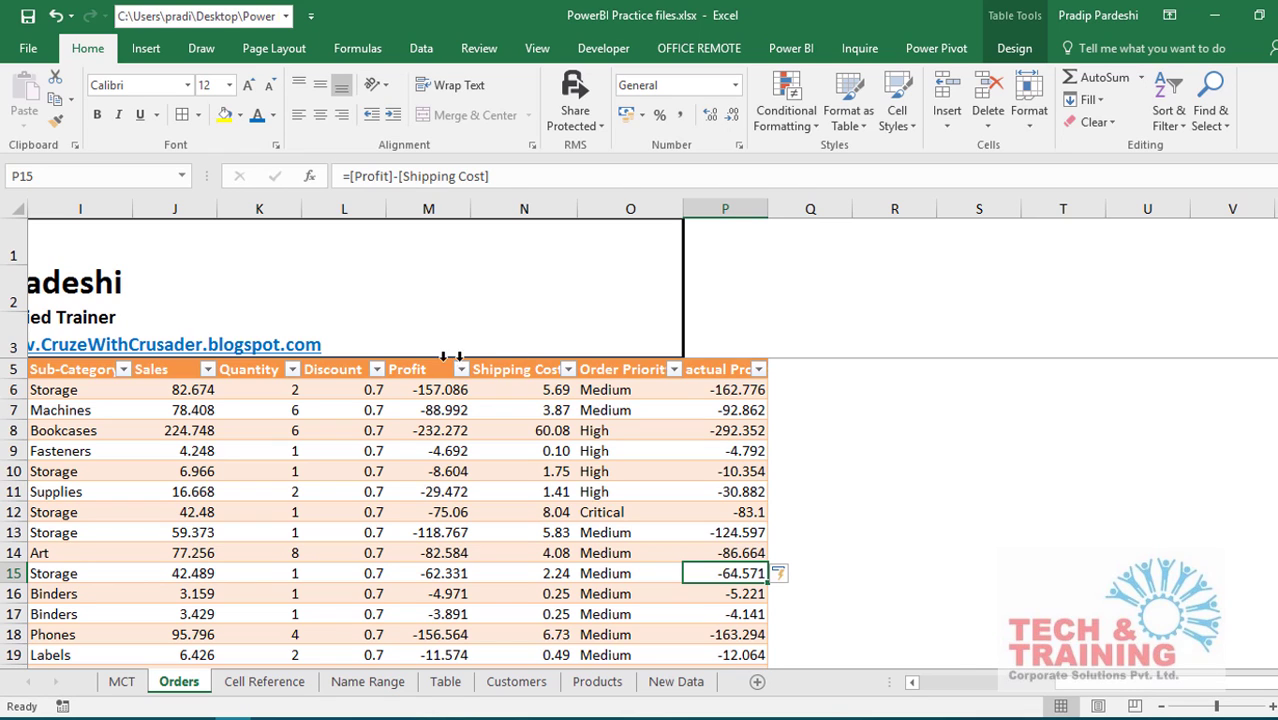
Check the formulas in cells P6 and P15 of the actual Profit column.
{"action": "left_click_drag", "start_coordinate": [732, 369], "coordinate": [732, 593]}
{"action": "left_click", "coordinate": [745, 389]}
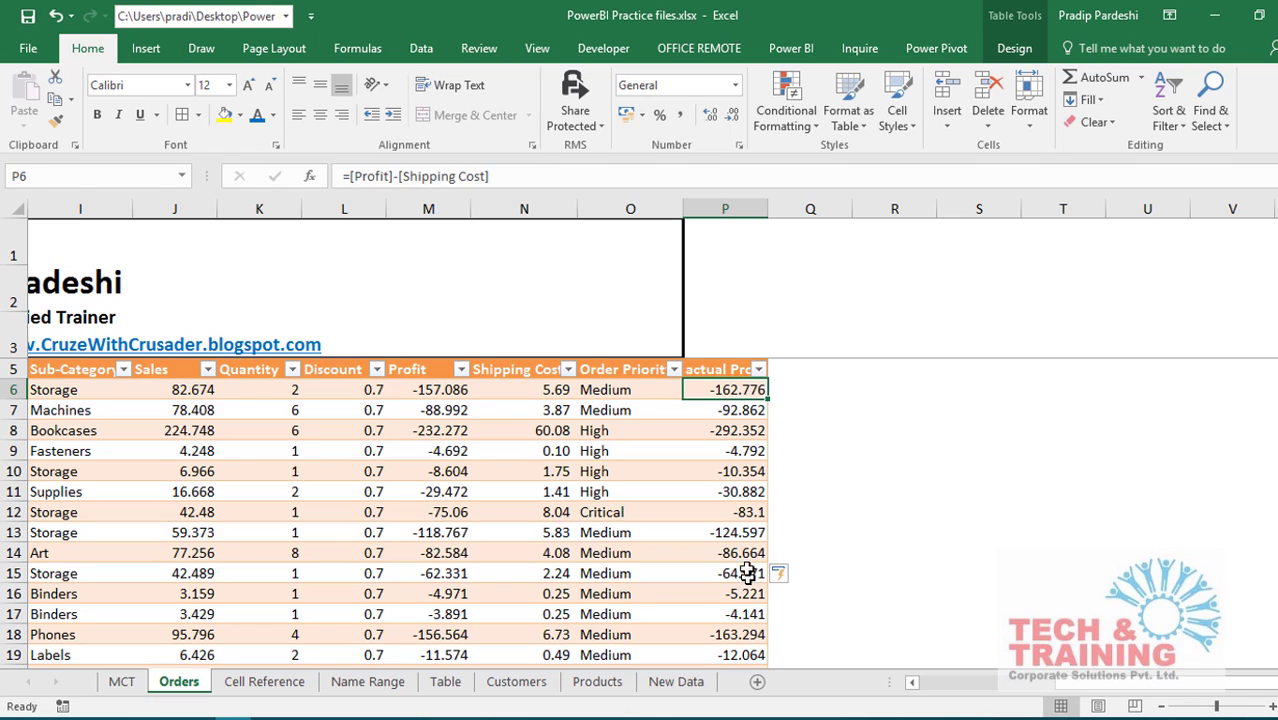
{"action": "left_click", "coordinate": [748, 570]}
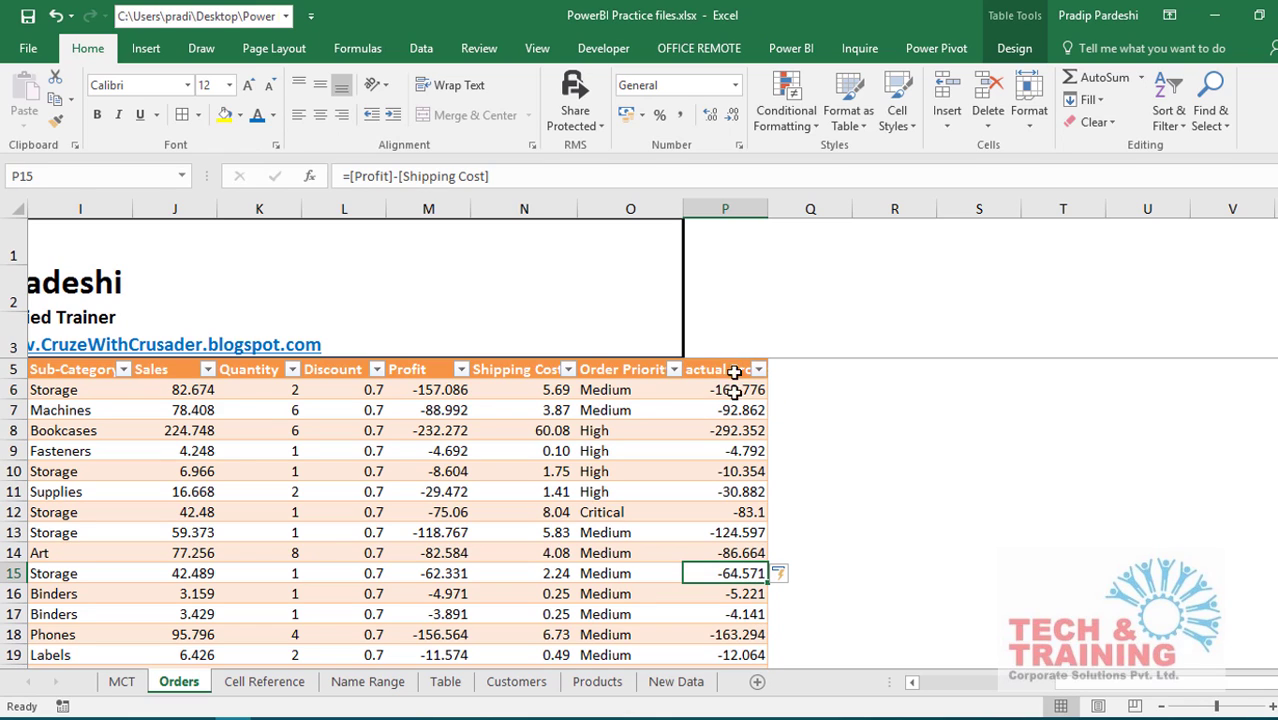
Try to share the workbook while it contains the Order table, and dismiss the message.
{"action": "scroll", "coordinate": [728, 456], "scroll_direction": "left", "scroll_amount": 3}
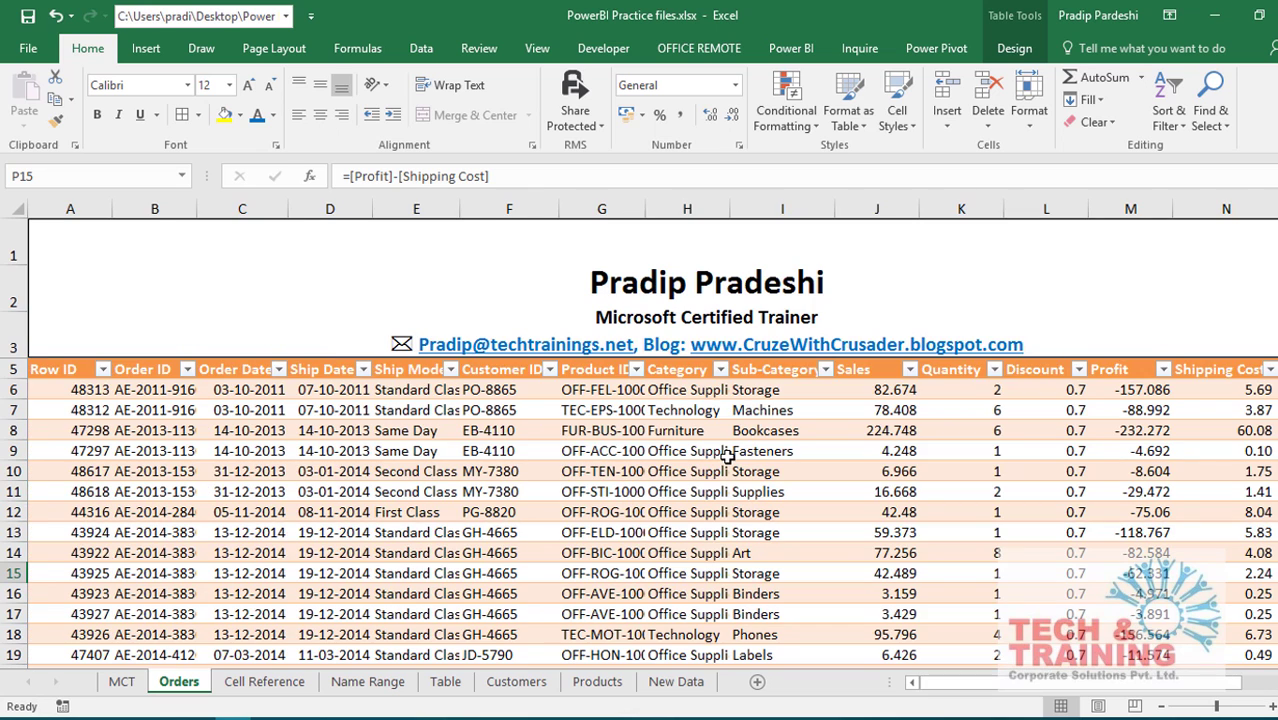
{"action": "scroll", "coordinate": [728, 456], "scroll_direction": "up", "scroll_amount": 1}
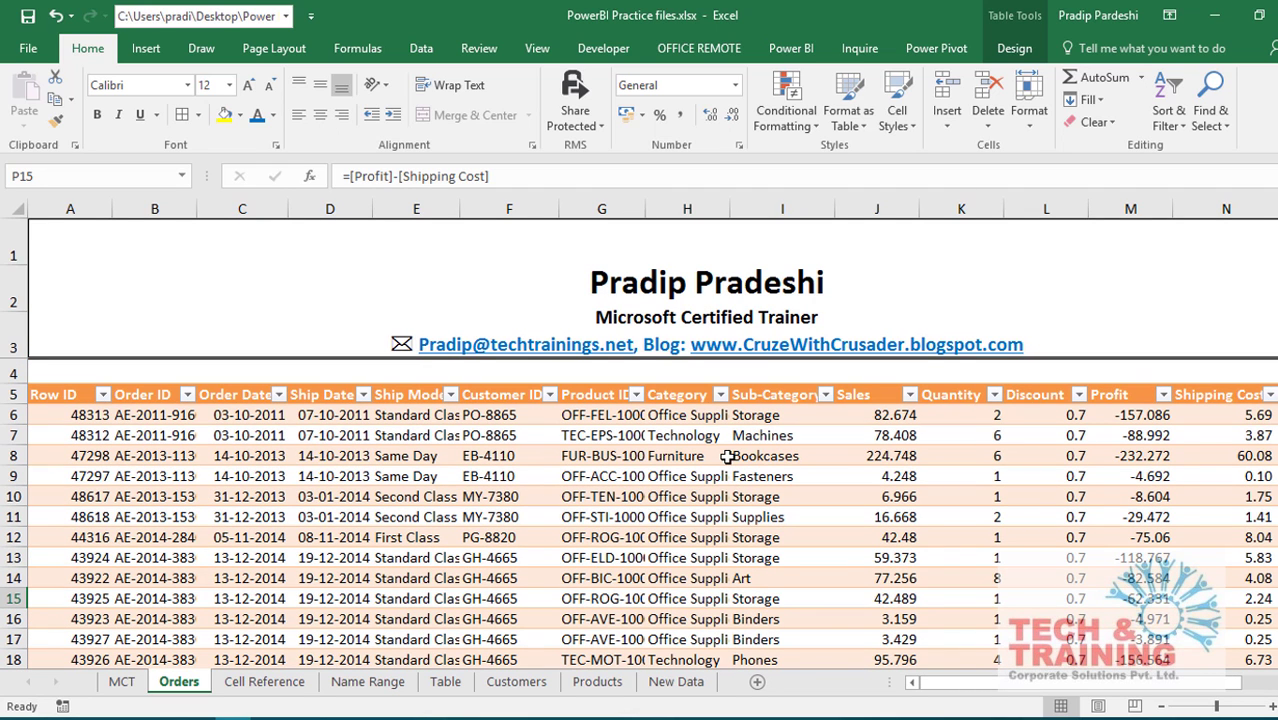
{"action": "left_click", "coordinate": [811, 512]}
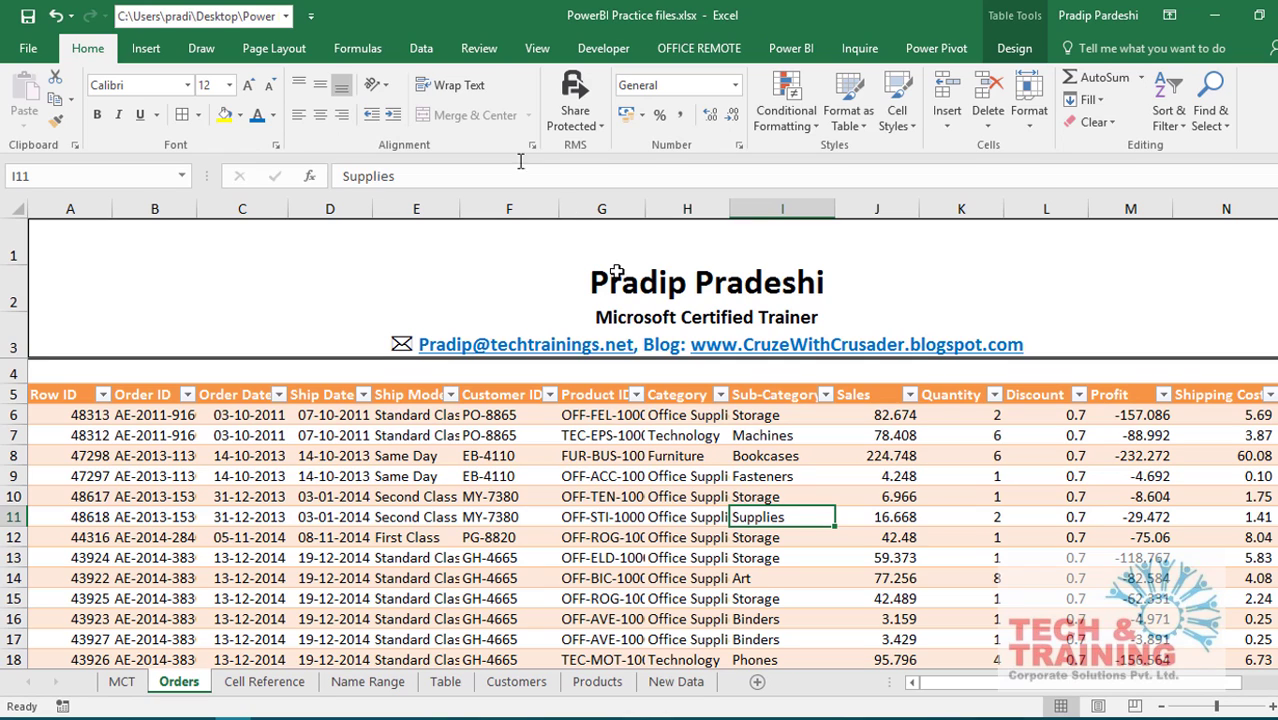
{"action": "left_click", "coordinate": [489, 58]}
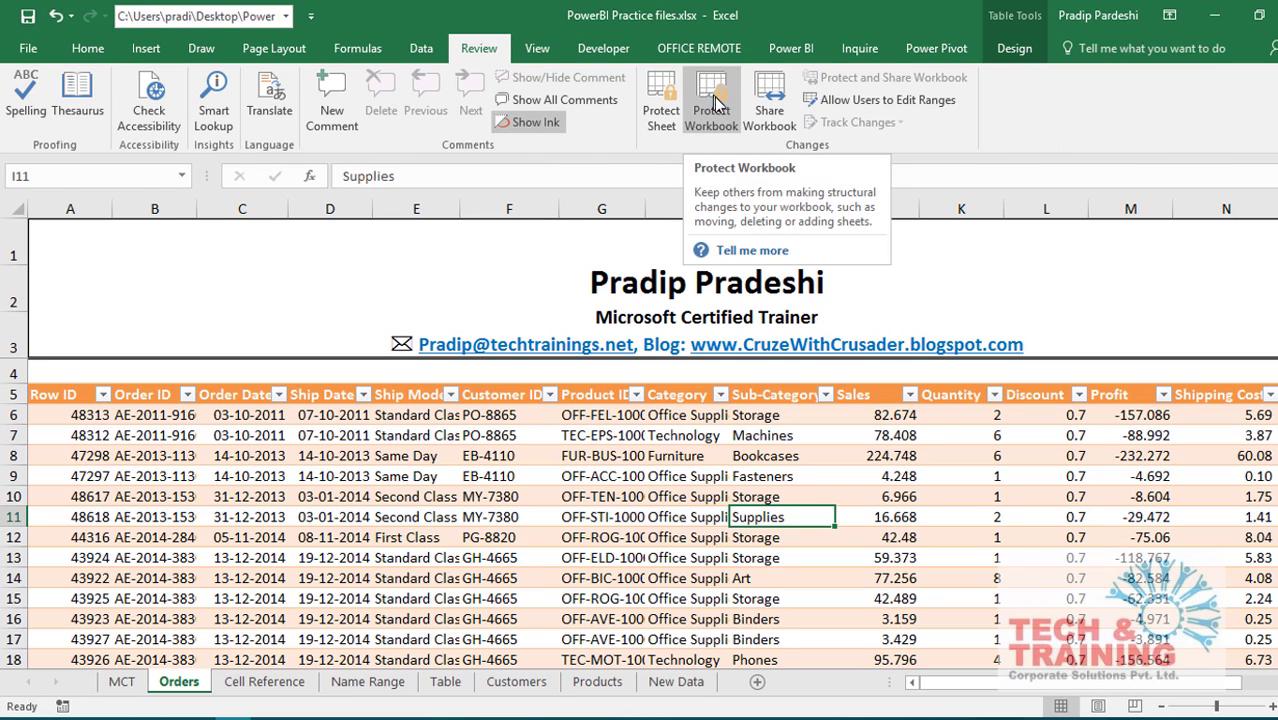
{"action": "left_click", "coordinate": [769, 113]}
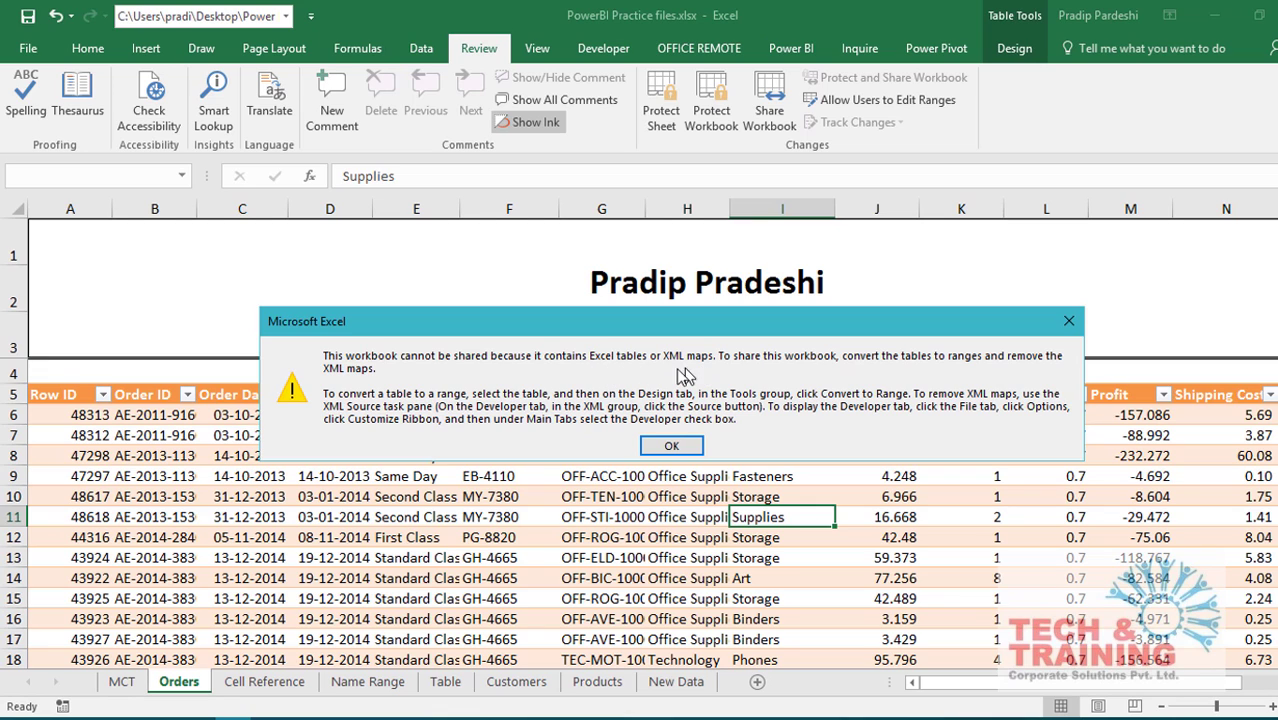
{"action": "left_click", "coordinate": [684, 448]}
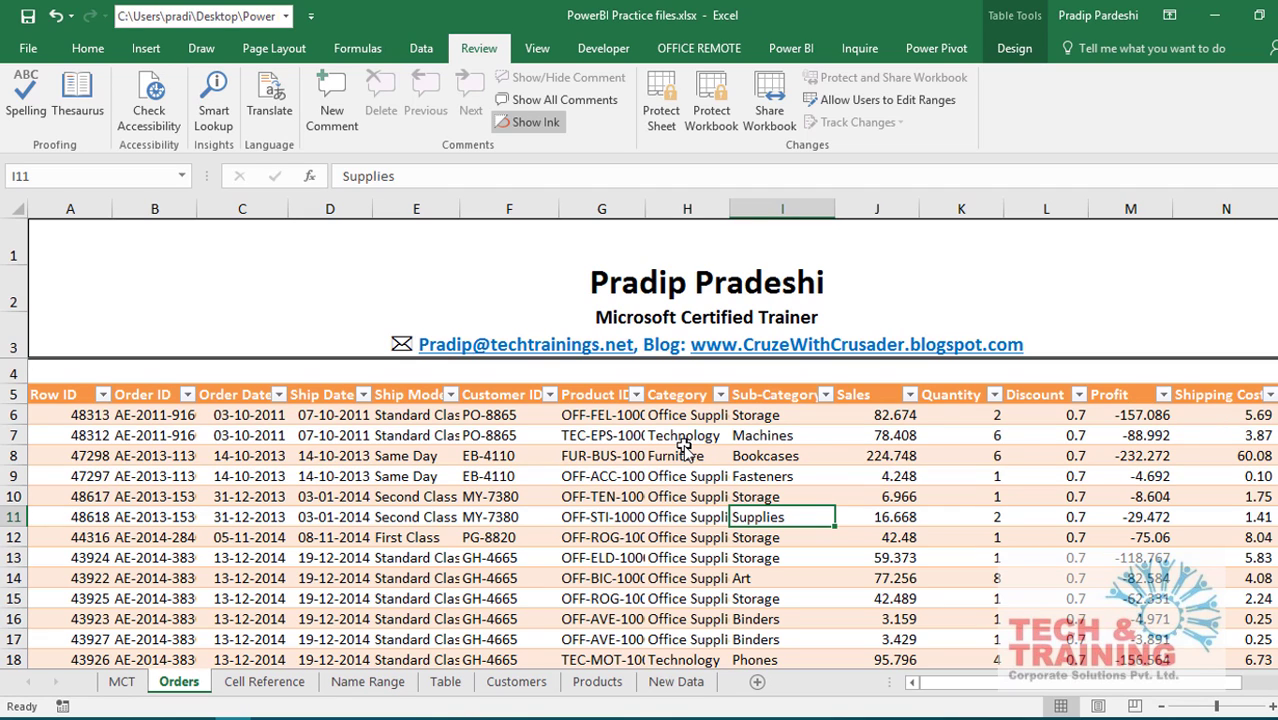
Switch to the MCT sheet.
{"action": "key", "text": "ctrl+Page_Up"}
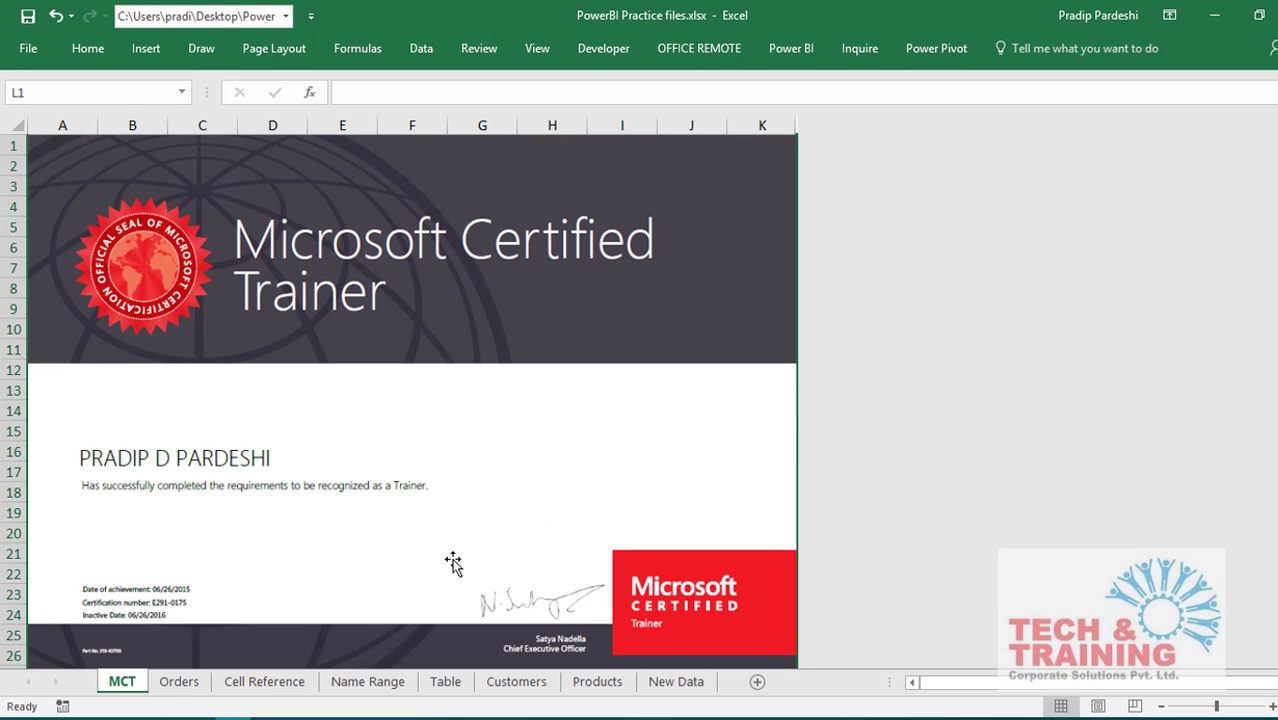